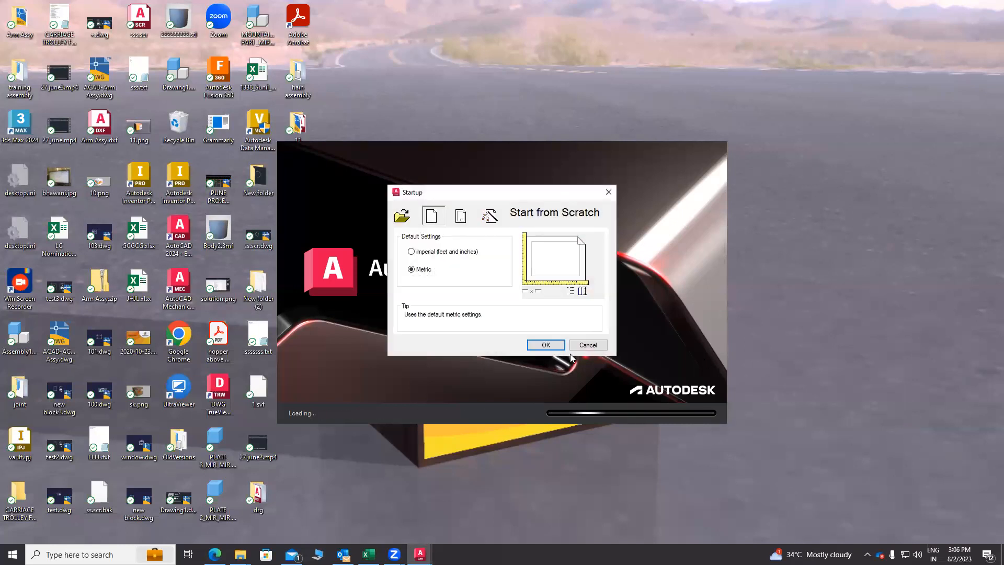
Step: Start a metric drawing from scratch and draw a freehand rectangle in the middle of the drawing area
{"action": "left_click", "coordinate": [549, 345]}
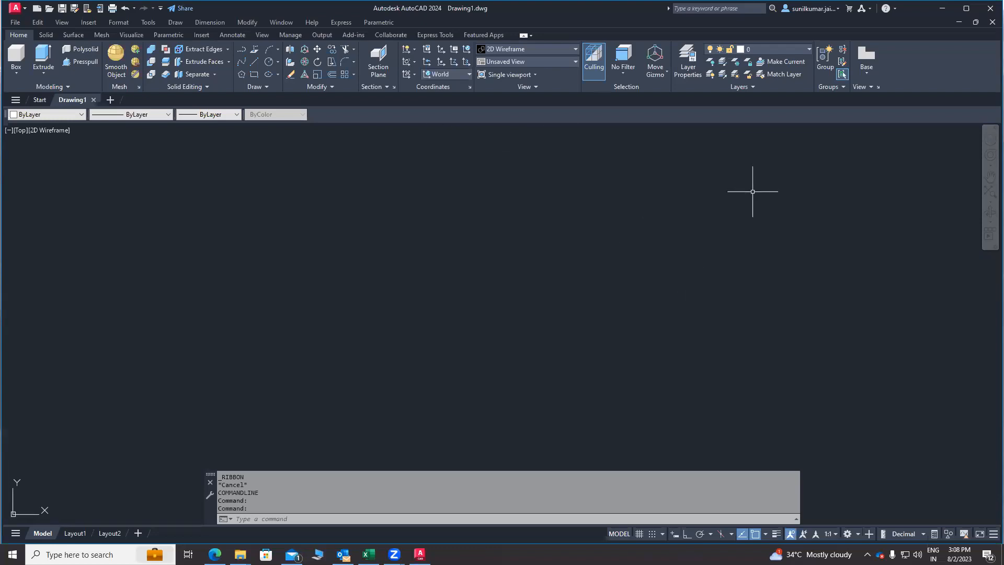
{"action": "left_click", "coordinate": [251, 78]}
{"action": "left_click", "coordinate": [387, 218]}
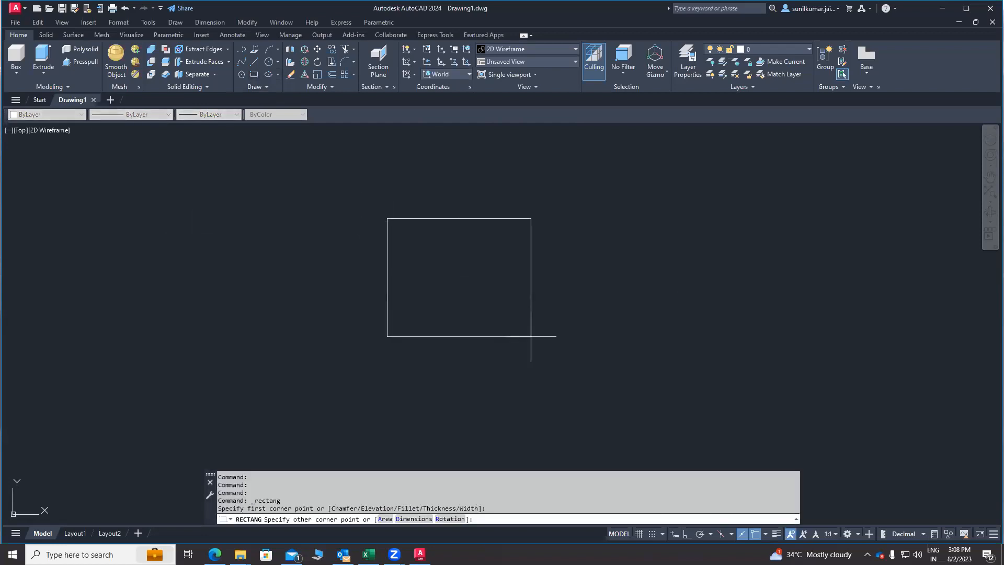
{"action": "left_click", "coordinate": [653, 375]}
{"action": "mouse_move", "coordinate": [543, 242]}
{"action": "middle_mouse_down"}
{"action": "mouse_move", "coordinate": [422, 261]}
{"action": "mouse_move", "coordinate": [480, 231]}
{"action": "middle_mouse_up"}
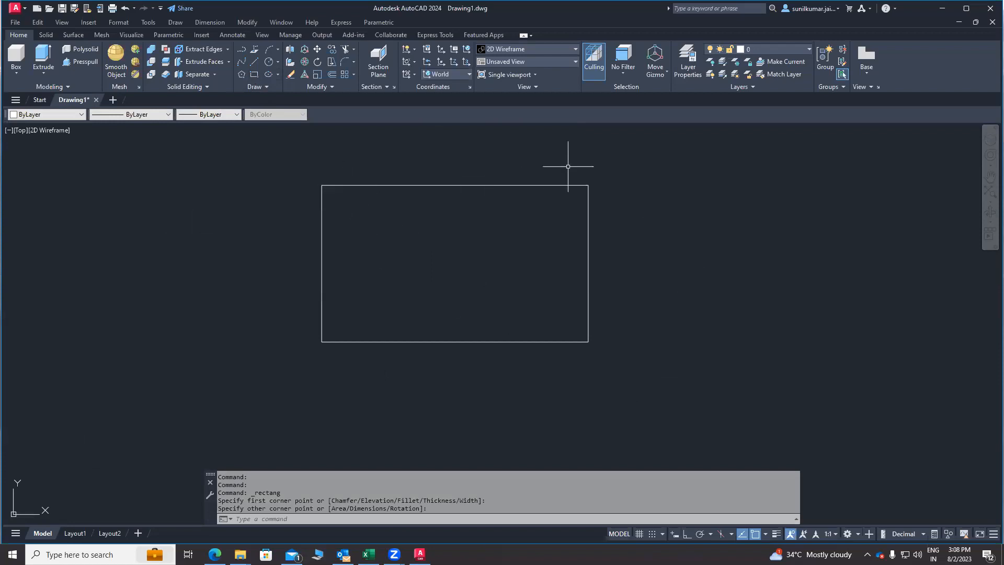
{"action": "middle_click_drag", "start_coordinate": [313, 369], "coordinate": [326, 388]}
{"action": "middle_click_drag", "start_coordinate": [179, 315], "coordinate": [196, 283]}
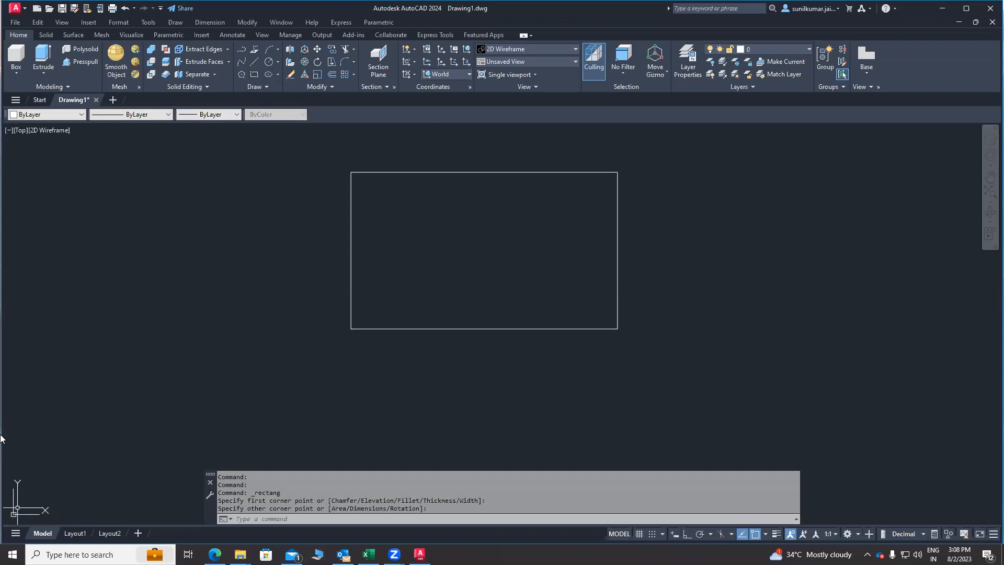
{"action": "middle_click_drag", "start_coordinate": [499, 256], "coordinate": [422, 287]}
{"action": "scroll", "coordinate": [419, 288], "scroll_direction": "down", "scroll_amount": 2}
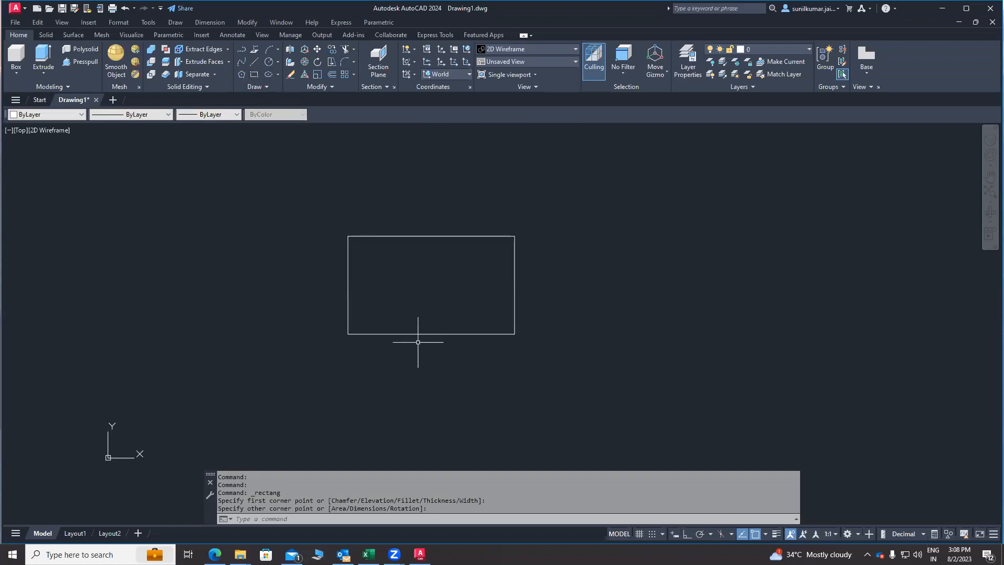
{"action": "middle_click_drag", "start_coordinate": [392, 316], "coordinate": [390, 316]}
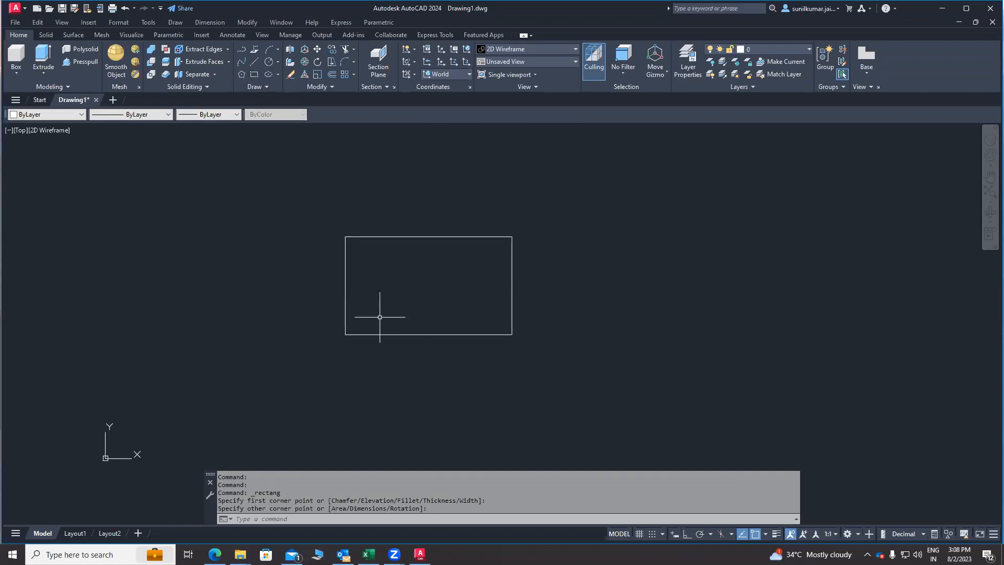
Step: Switch the rectangle's view to SW Isometric
{"action": "left_click", "coordinate": [520, 52]}
{"action": "left_click", "coordinate": [520, 50]}
{"action": "left_click", "coordinate": [523, 61]}
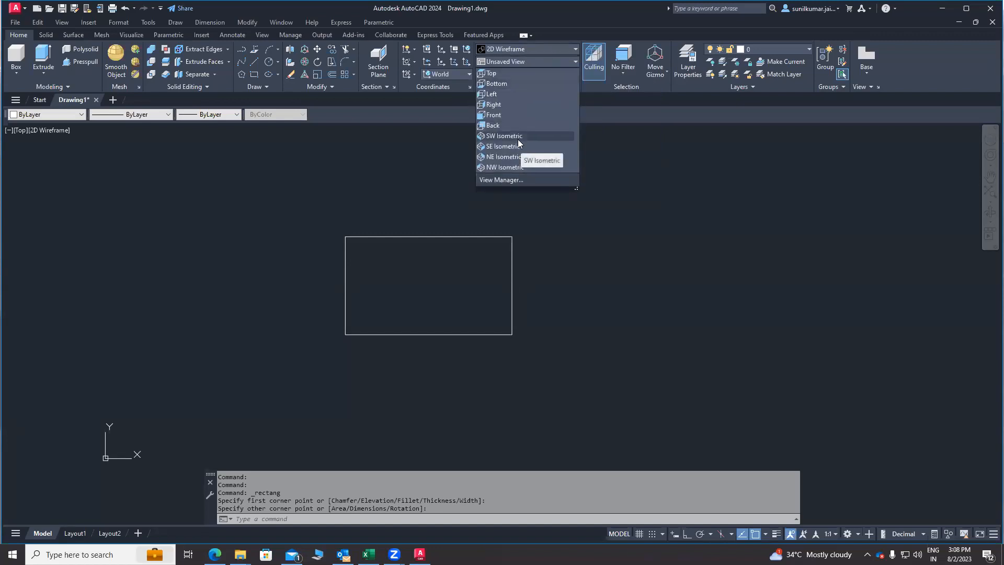
{"action": "left_click", "coordinate": [519, 137]}
{"action": "middle_click_drag", "start_coordinate": [132, 482], "coordinate": [100, 450]}
{"action": "middle_click_drag", "start_coordinate": [311, 348], "coordinate": [321, 351]}
{"action": "scroll", "coordinate": [350, 309], "scroll_direction": "down", "scroll_amount": 2}
{"action": "mouse_move", "coordinate": [414, 307]}
{"action": "middle_mouse_down"}
{"action": "mouse_move", "coordinate": [374, 313]}
{"action": "mouse_move", "coordinate": [433, 314]}
{"action": "mouse_move", "coordinate": [418, 325]}
{"action": "middle_mouse_up"}
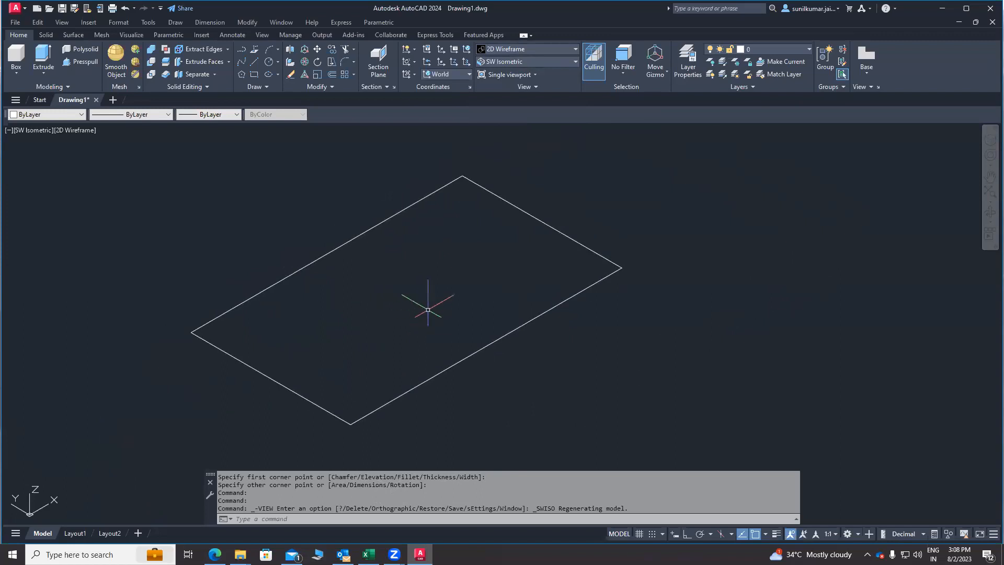
{"action": "middle_click_drag", "start_coordinate": [442, 273], "coordinate": [406, 290]}
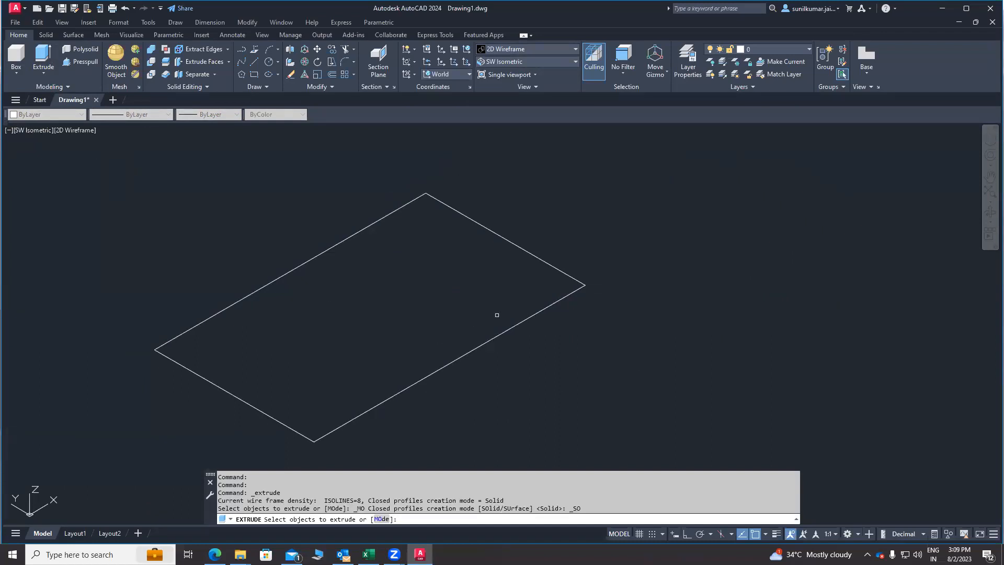
Step: Extrude the rectangle into a solid box with a height of 250
{"action": "middle_click_drag", "start_coordinate": [235, 240], "coordinate": [331, 197]}
{"action": "mouse_move", "coordinate": [221, 215]}
{"action": "middle_mouse_down"}
{"action": "mouse_move", "coordinate": [90, 211]}
{"action": "mouse_move", "coordinate": [167, 239]}
{"action": "middle_mouse_up"}
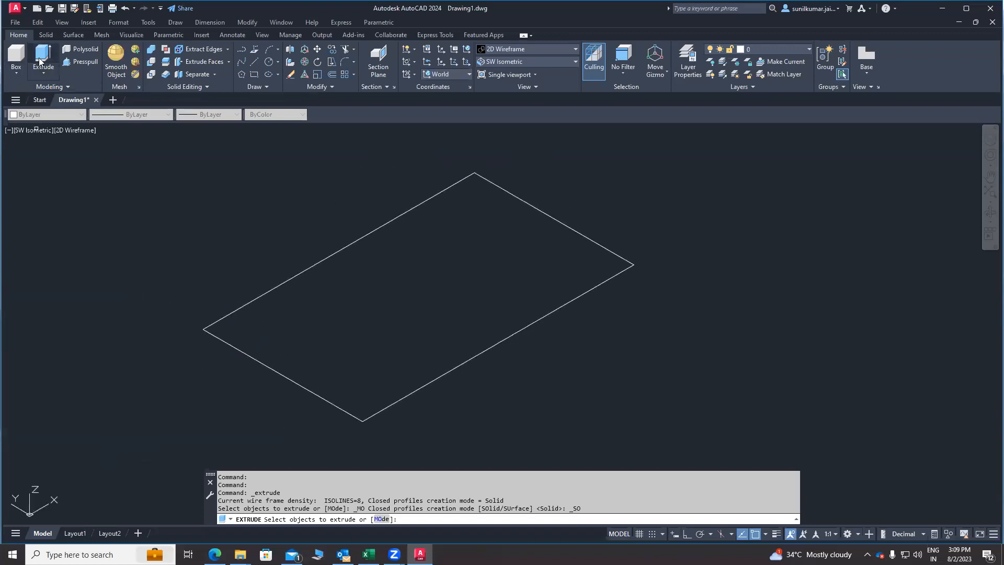
{"action": "left_click", "coordinate": [606, 370]}
{"action": "left_click", "coordinate": [229, 209]}
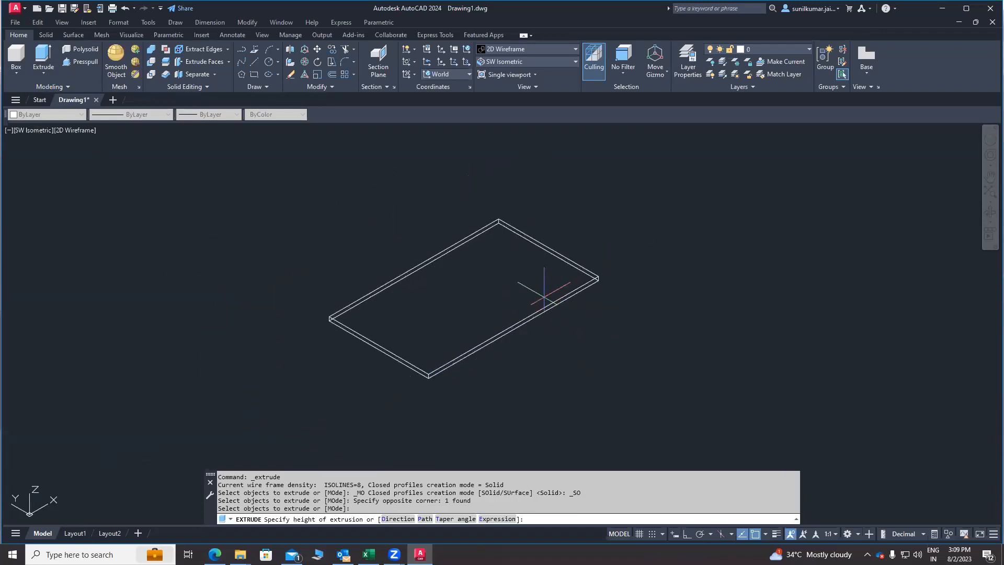
{"action": "scroll", "coordinate": [538, 317], "scroll_direction": "up", "scroll_amount": 2}
{"action": "scroll", "coordinate": [535, 326], "scroll_direction": "up", "scroll_amount": 1}
{"action": "scroll", "coordinate": [532, 347], "scroll_direction": "down", "scroll_amount": 3}
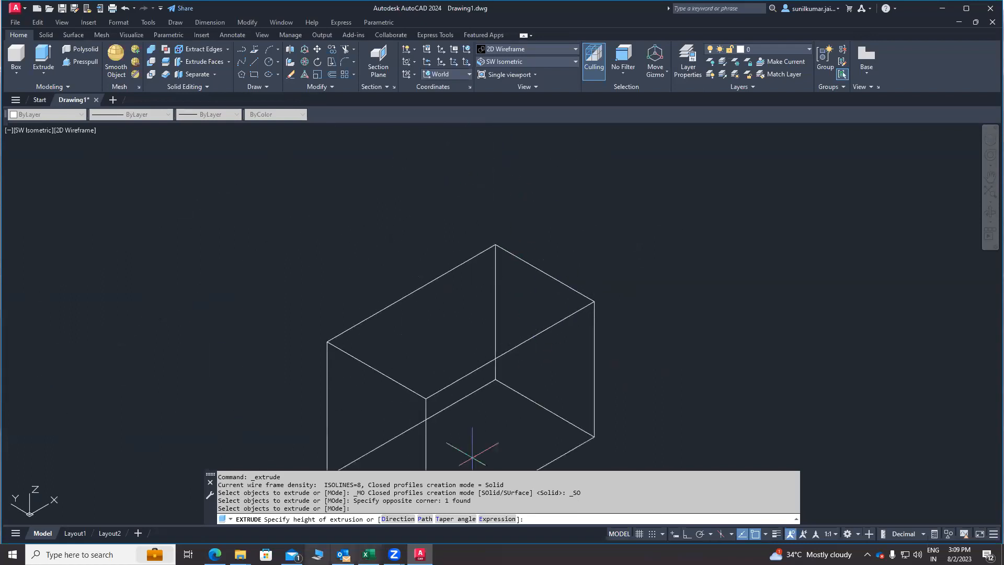
{"action": "middle_click_drag", "start_coordinate": [592, 206], "coordinate": [511, 296]}
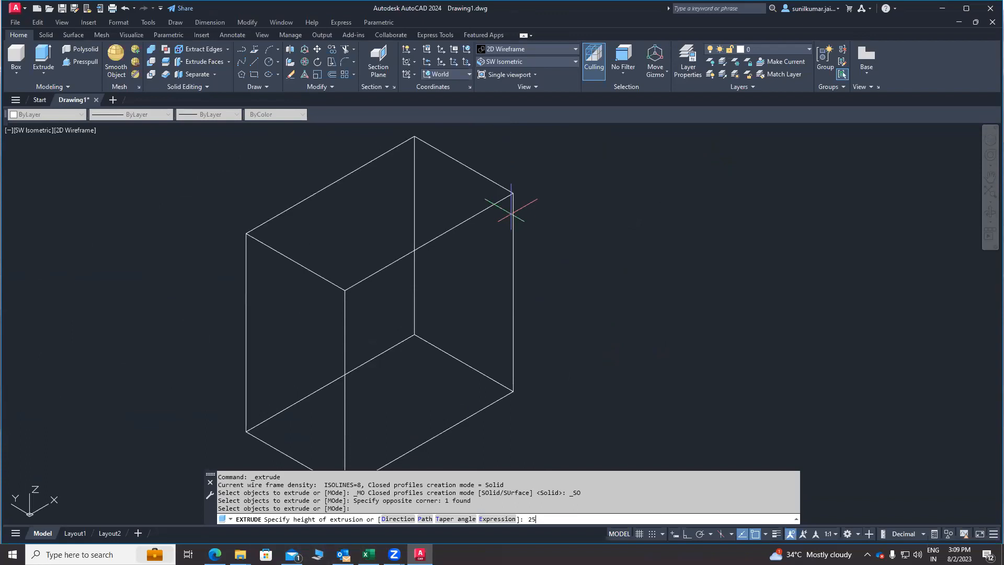
{"action": "type", "text": "0"}
{"action": "key", "text": "Return"}
{"action": "scroll", "coordinate": [455, 256], "scroll_direction": "down", "scroll_amount": 2}
{"action": "middle_click_drag", "start_coordinate": [495, 298], "coordinate": [540, 318]}
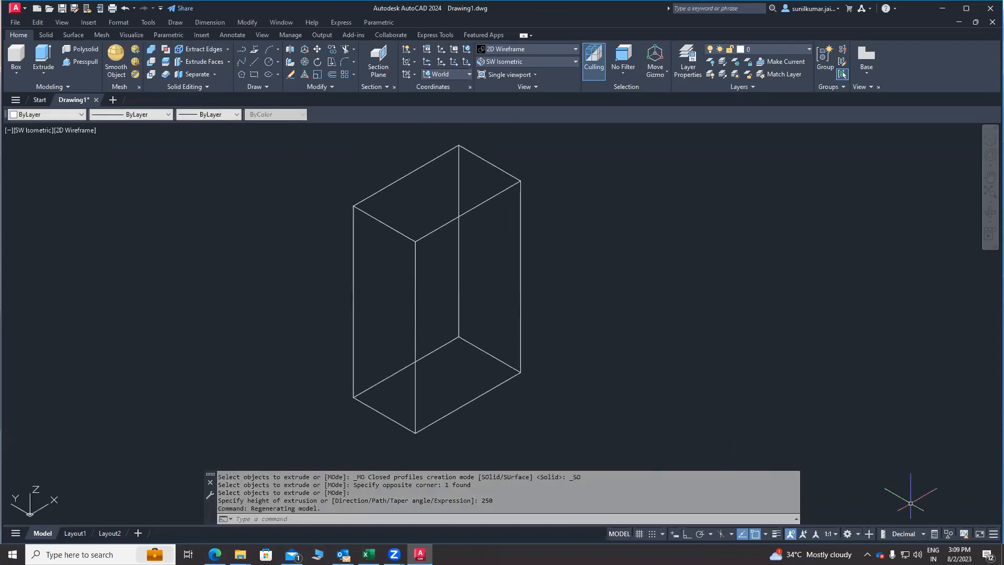
{"action": "middle_click_drag", "start_coordinate": [496, 353], "coordinate": [319, 386]}
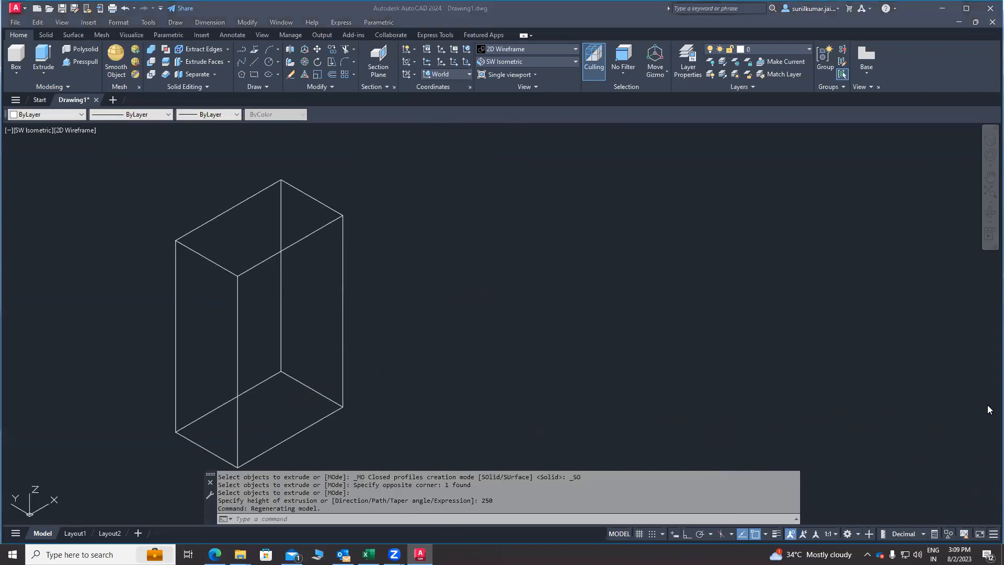
{"action": "left_click", "coordinate": [343, 322]}
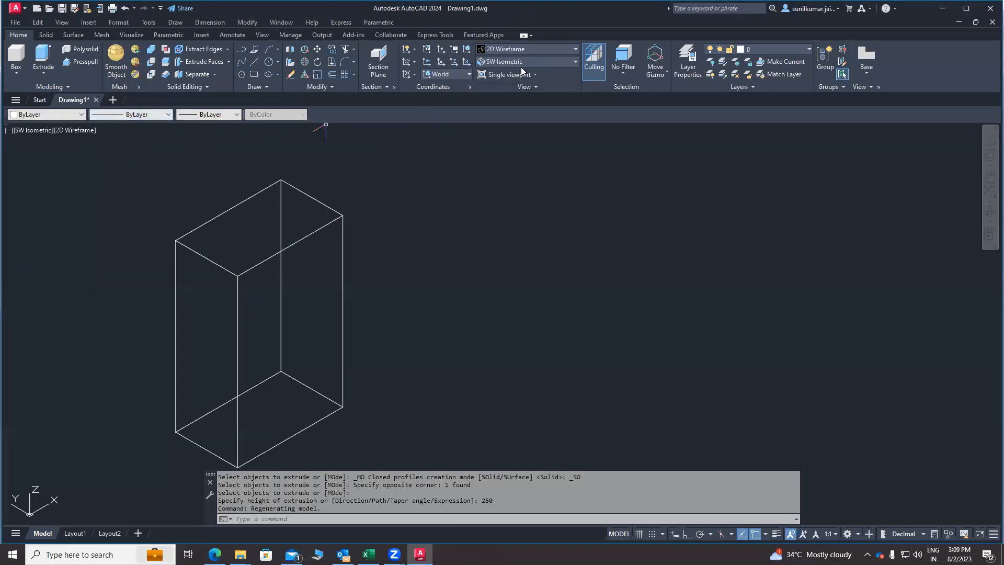
Step: Display the box in the Conceptual visual style
{"action": "left_click", "coordinate": [528, 51]}
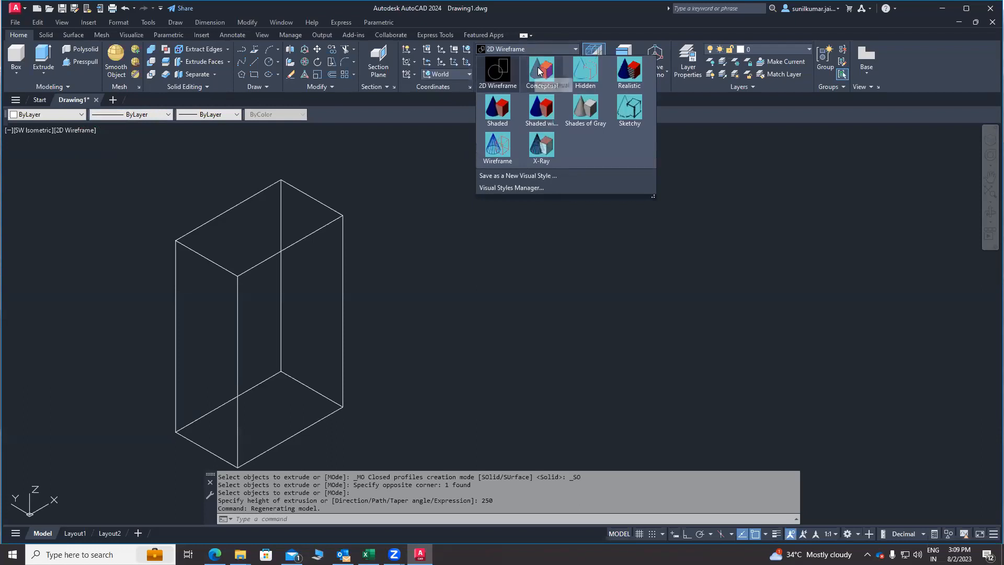
{"action": "left_click", "coordinate": [537, 67]}
{"action": "middle_click_drag", "start_coordinate": [323, 281], "coordinate": [466, 253]}
{"action": "scroll", "coordinate": [454, 274], "scroll_direction": "up", "scroll_amount": 2}
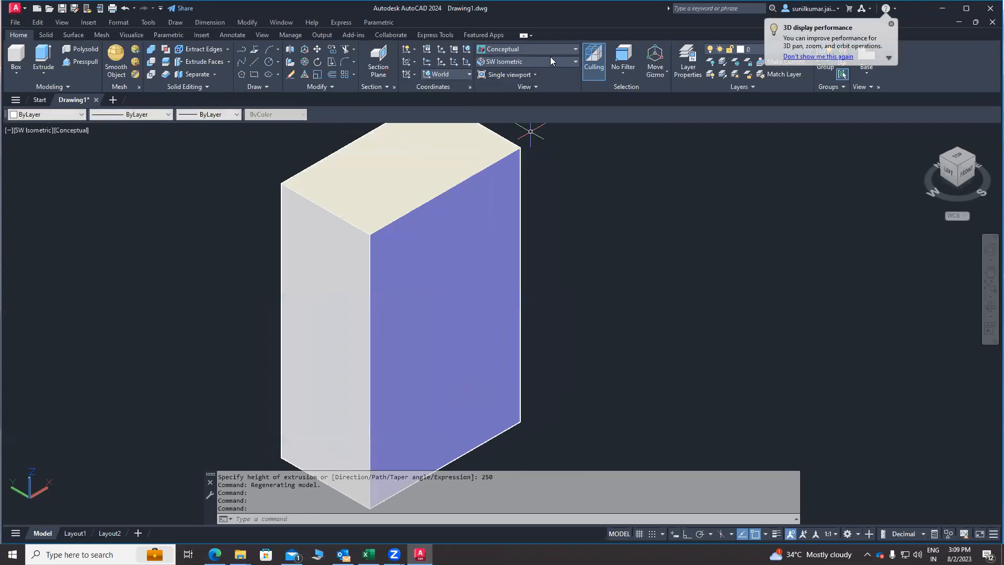
Step: Display the box in the Realistic visual style
{"action": "left_click", "coordinate": [565, 50]}
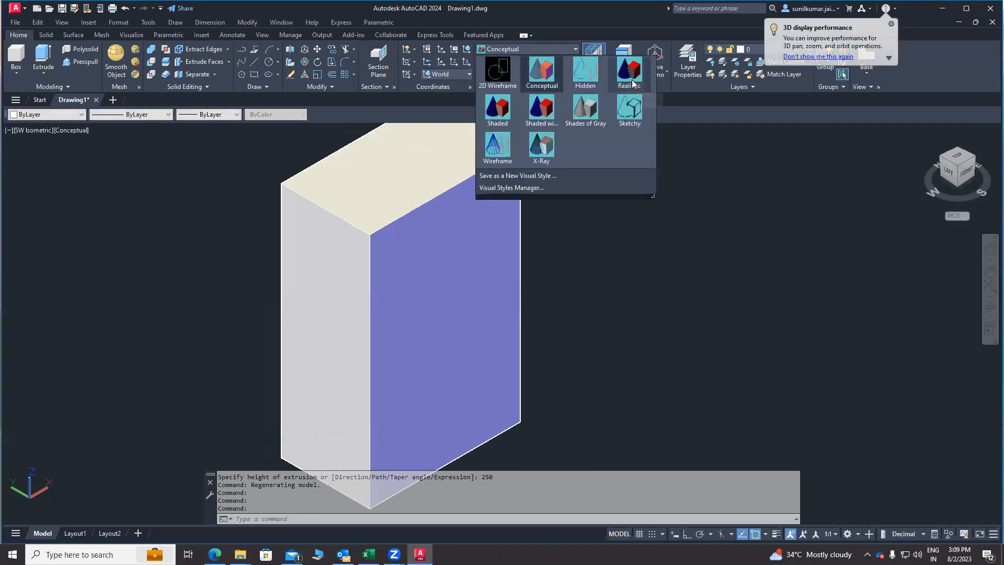
{"action": "left_click", "coordinate": [633, 82]}
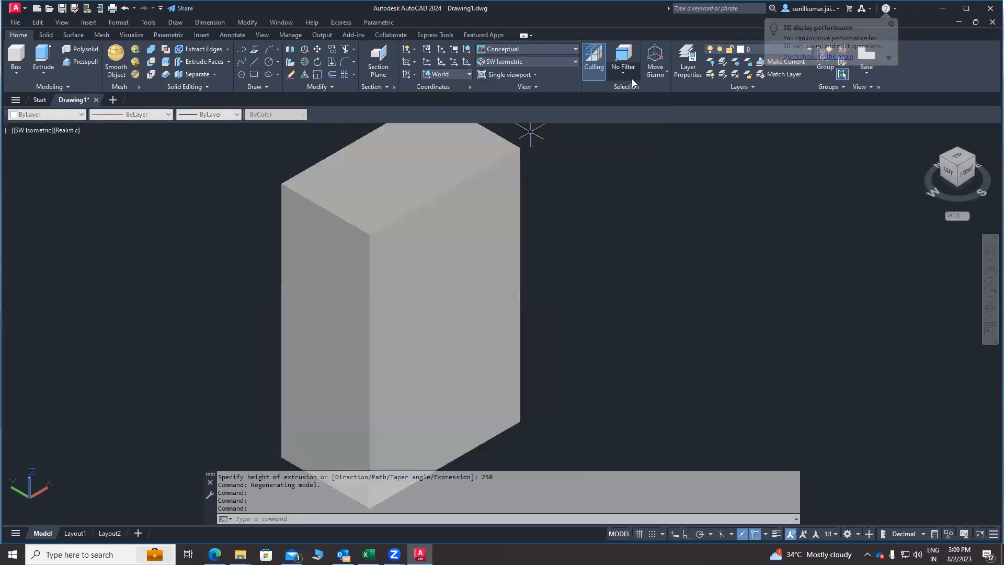
{"action": "mouse_move", "coordinate": [544, 265]}
{"action": "middle_mouse_down"}
{"action": "mouse_move", "coordinate": [530, 258]}
{"action": "mouse_move", "coordinate": [546, 270]}
{"action": "middle_mouse_up"}
{"action": "scroll", "coordinate": [338, 278], "scroll_direction": "down", "scroll_amount": 4}
{"action": "scroll", "coordinate": [420, 282], "scroll_direction": "up", "scroll_amount": 3}
{"action": "middle_click_drag", "start_coordinate": [422, 291], "coordinate": [441, 292]}
{"action": "middle_click_drag", "start_coordinate": [490, 265], "coordinate": [478, 294]}
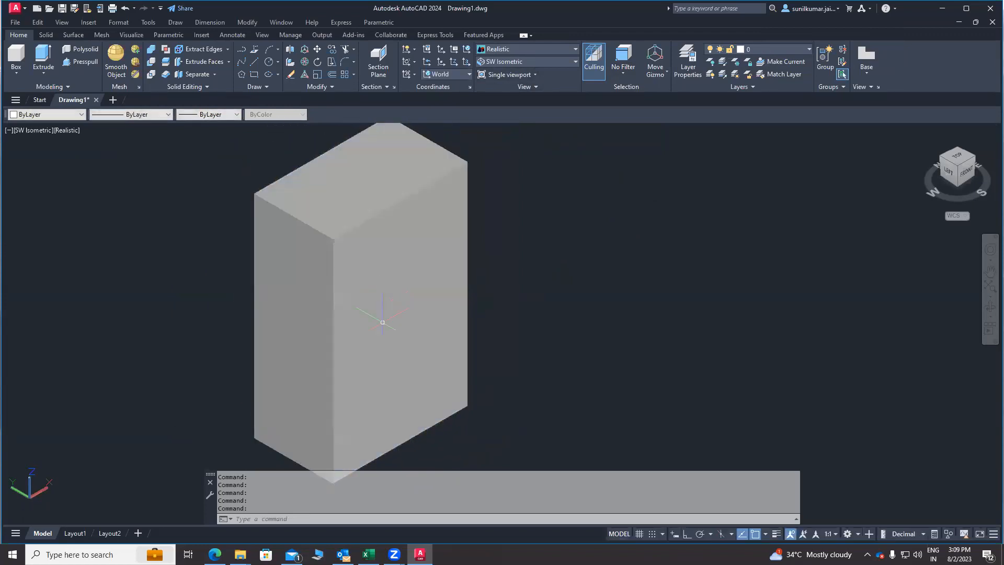
{"action": "mouse_move", "coordinate": [419, 355]}
{"action": "middle_mouse_down"}
{"action": "mouse_move", "coordinate": [419, 318]}
{"action": "mouse_move", "coordinate": [408, 357]}
{"action": "middle_mouse_up"}
{"action": "middle_click_drag", "start_coordinate": [396, 305], "coordinate": [413, 285]}
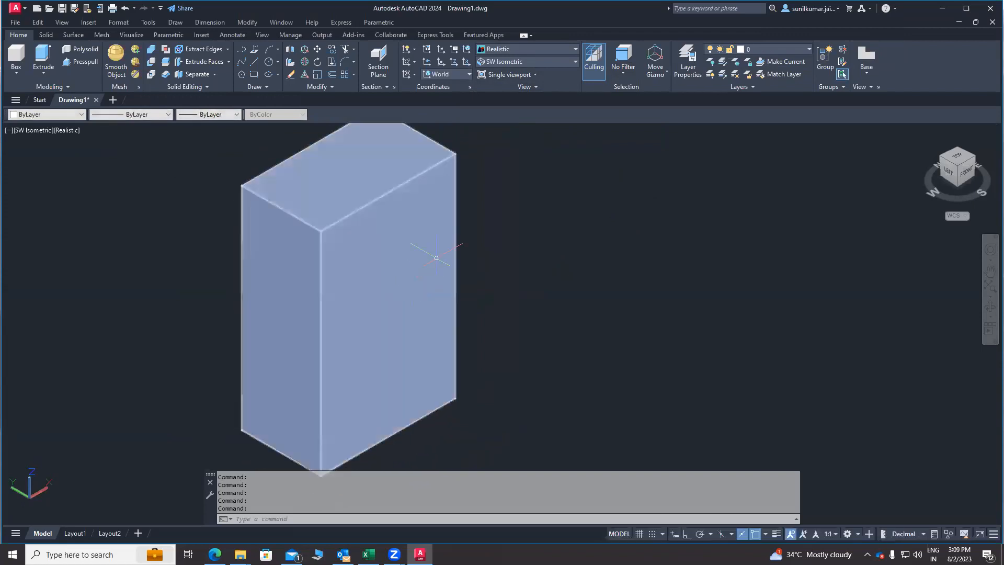
Step: Review the object snap modes in the drafting settings
{"action": "left_click", "coordinate": [766, 534]}
{"action": "left_click", "coordinate": [731, 534]}
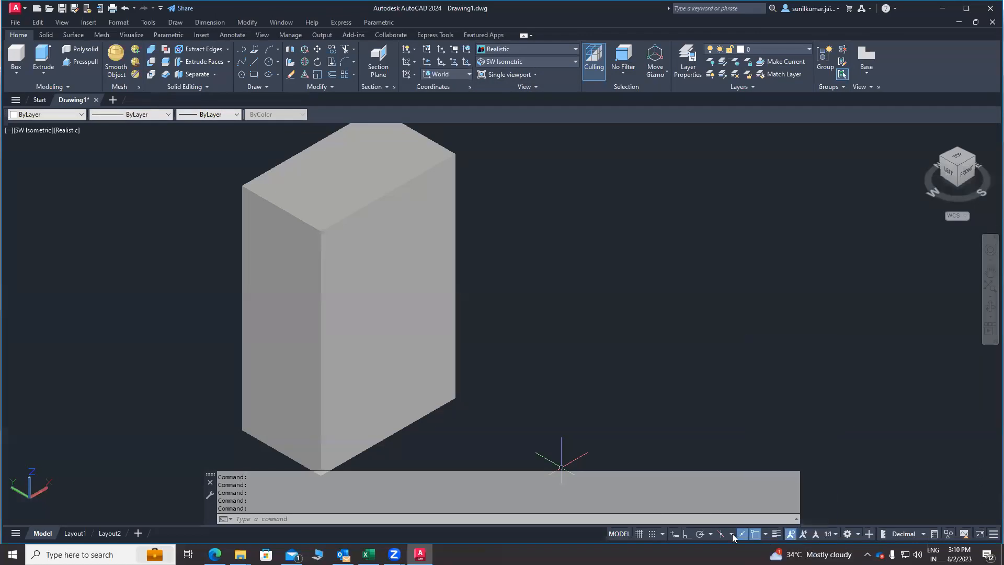
{"action": "left_click", "coordinate": [732, 534]}
{"action": "left_click", "coordinate": [712, 534]}
{"action": "left_click", "coordinate": [711, 534]}
{"action": "left_click", "coordinate": [712, 535]}
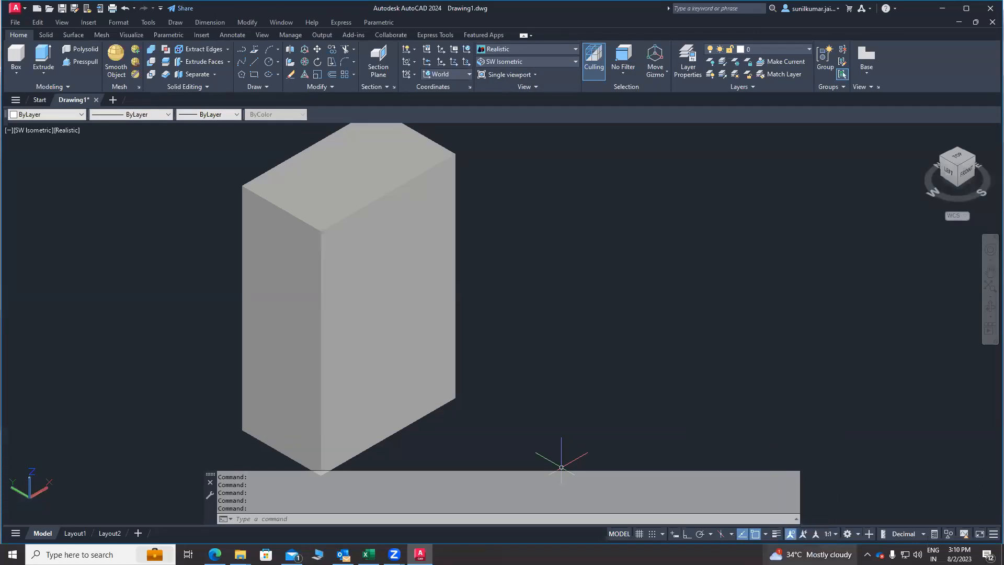
{"action": "left_click", "coordinate": [765, 535]}
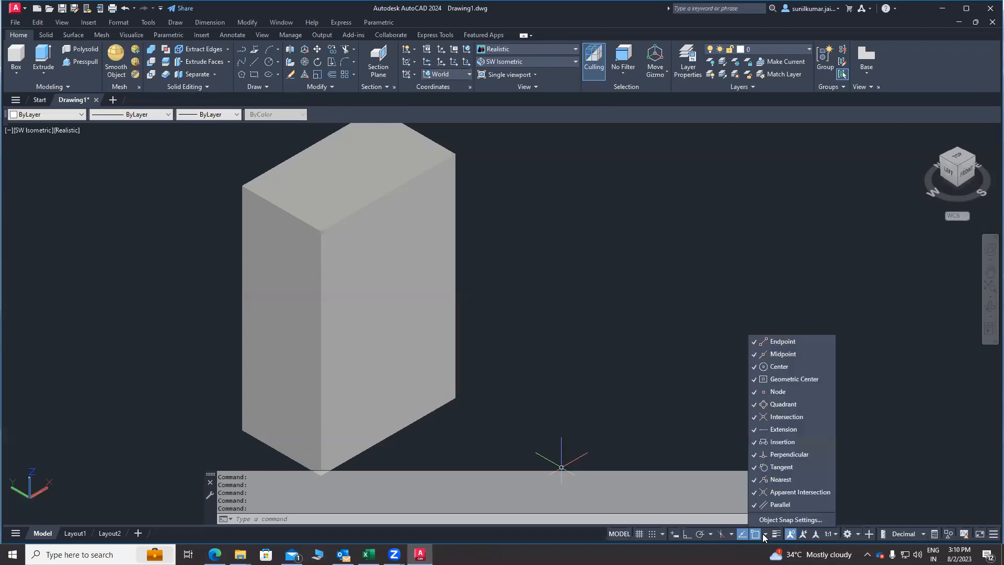
{"action": "left_click", "coordinate": [762, 535]}
{"action": "left_click", "coordinate": [764, 533]}
{"action": "left_click", "coordinate": [790, 519]}
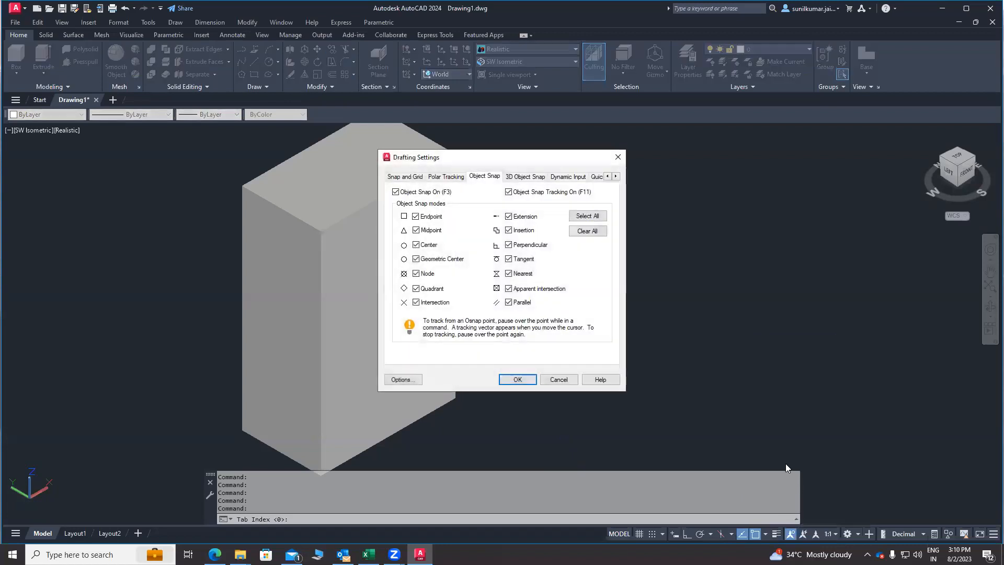
{"action": "left_click", "coordinate": [517, 380]}
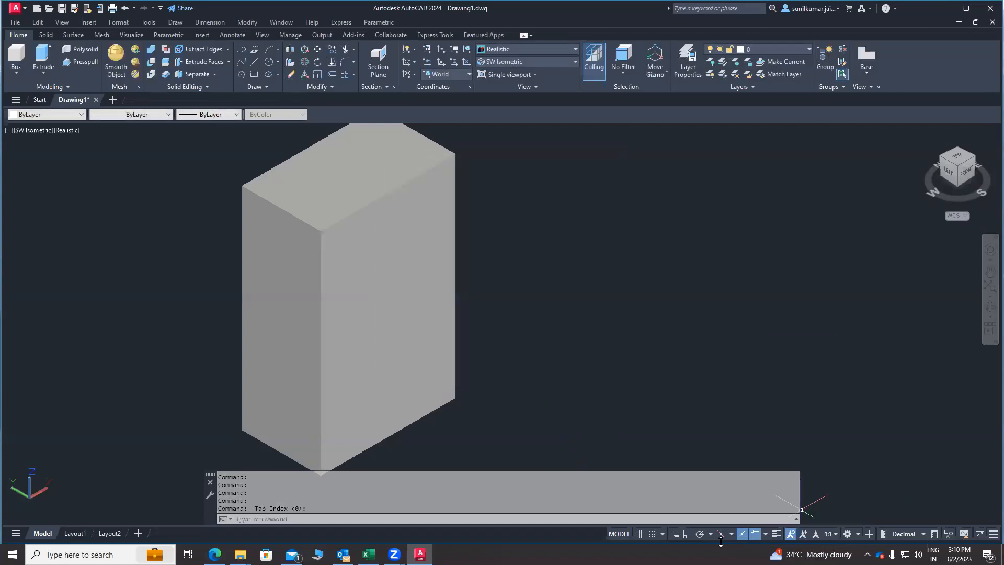
Step: Add the Dynamic UCS toggle to the status bar
{"action": "left_click", "coordinate": [994, 534]}
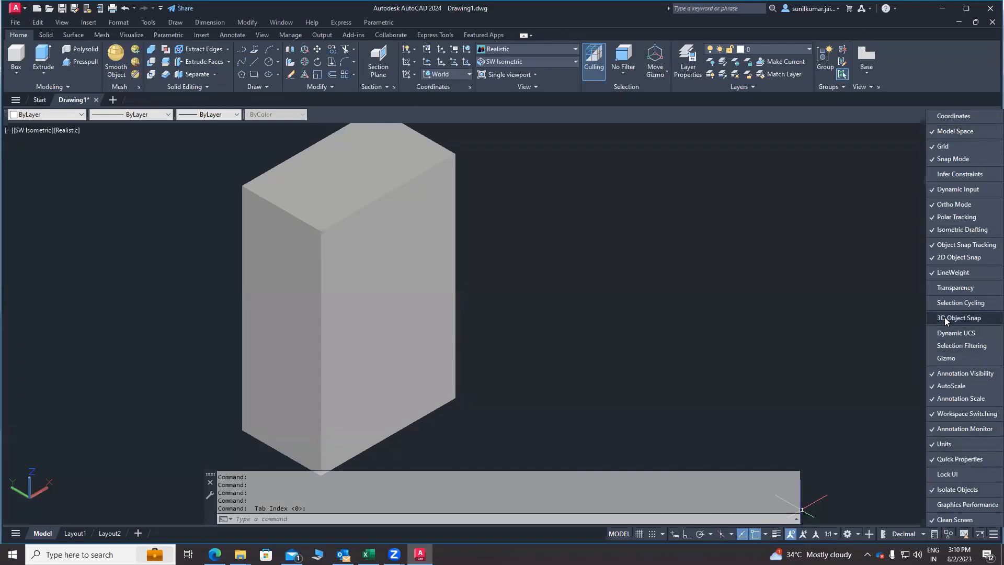
{"action": "left_click", "coordinate": [972, 333]}
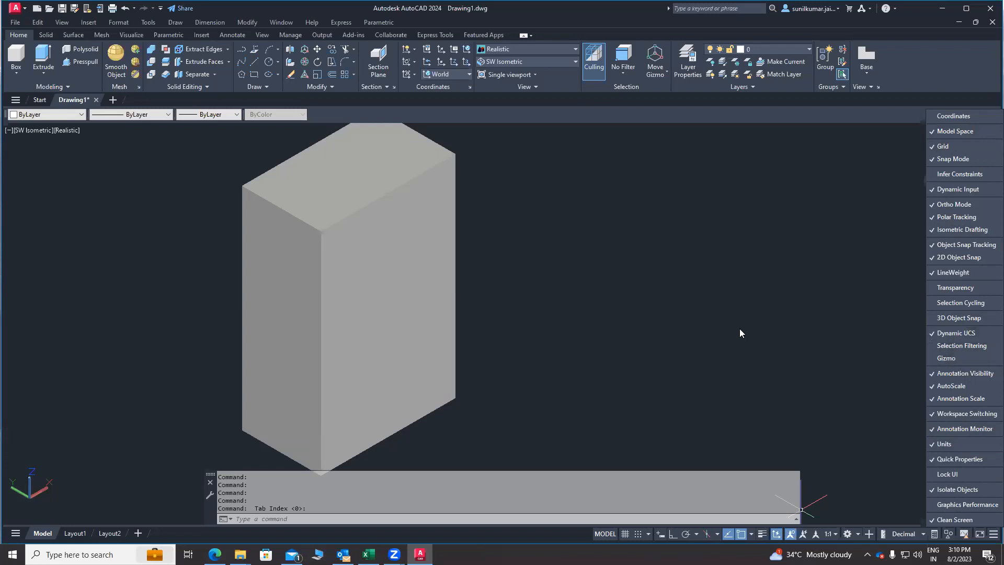
{"action": "left_click", "coordinate": [611, 313]}
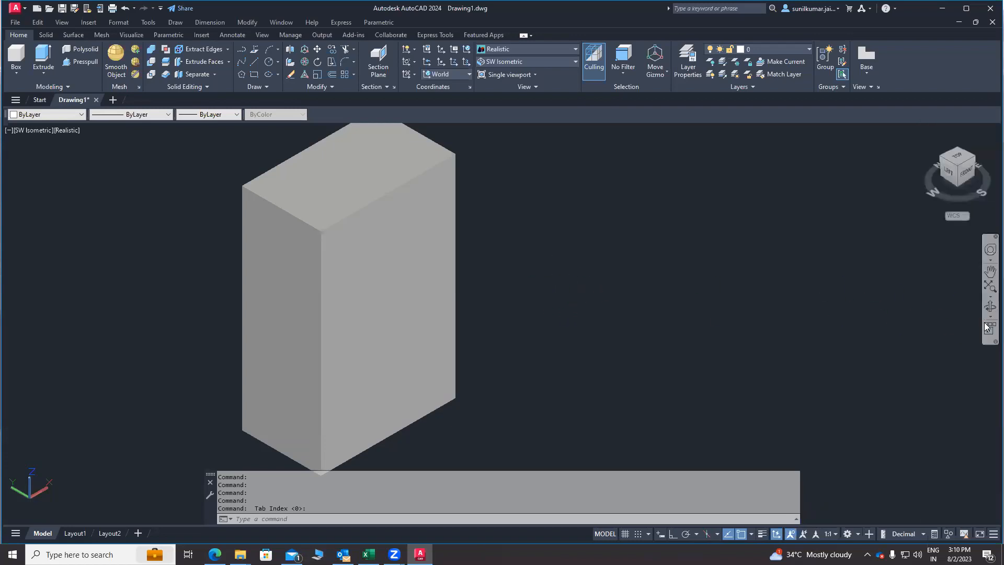
{"action": "middle_click_drag", "start_coordinate": [513, 434], "coordinate": [534, 419]}
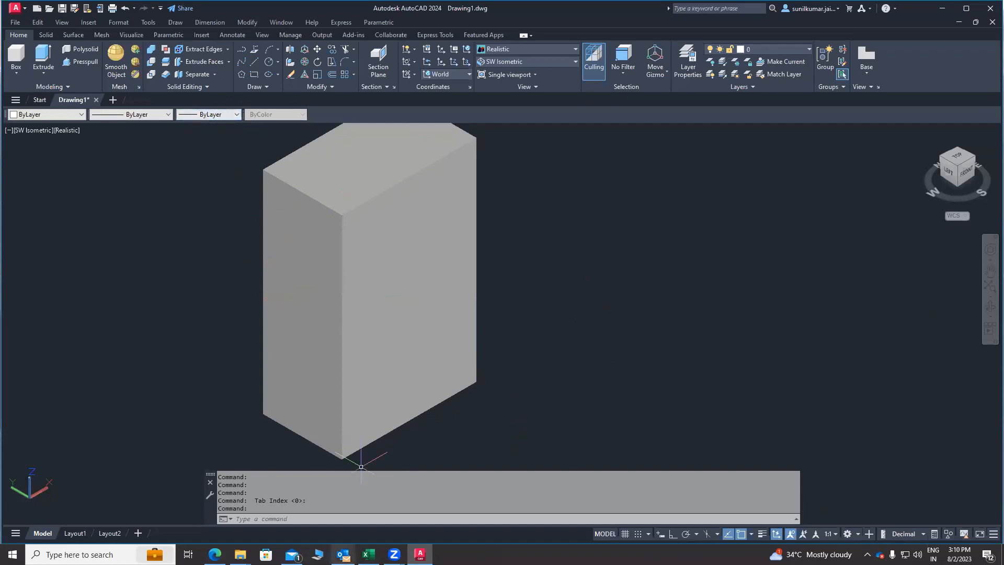
Step: Draw a freehand circle centred on the box's wide front face
{"action": "left_click", "coordinate": [270, 65]}
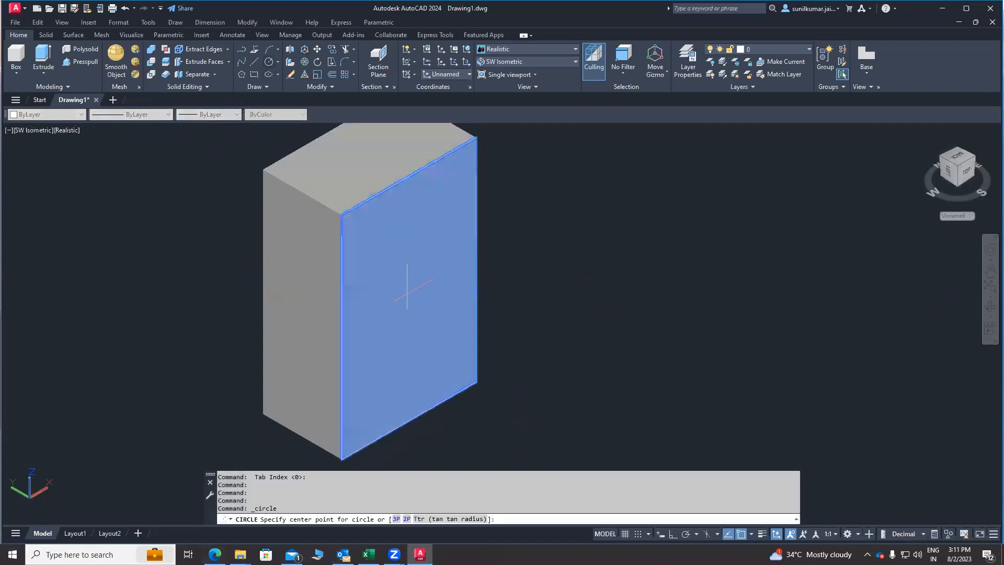
{"action": "left_click", "coordinate": [417, 299]}
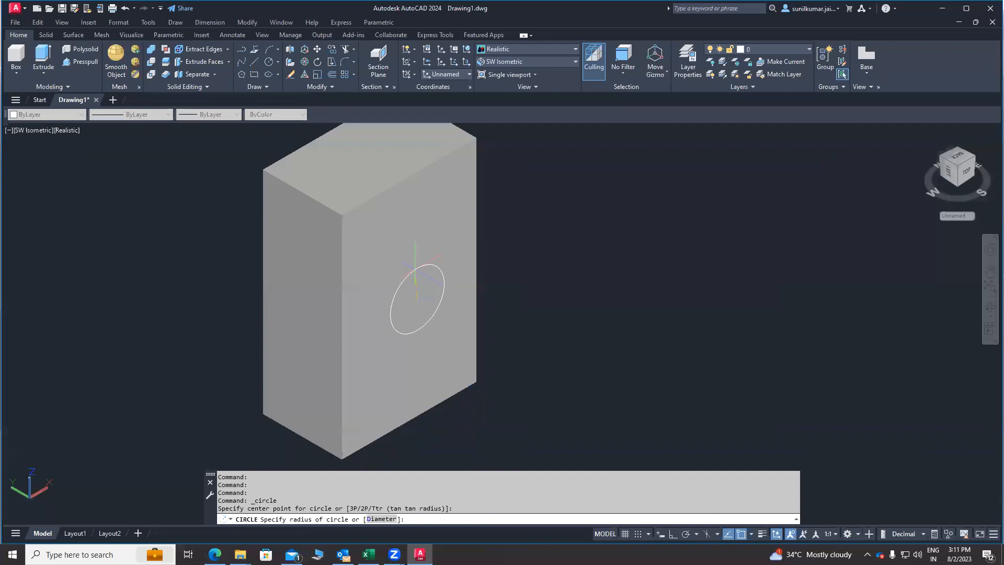
{"action": "left_click", "coordinate": [415, 267]}
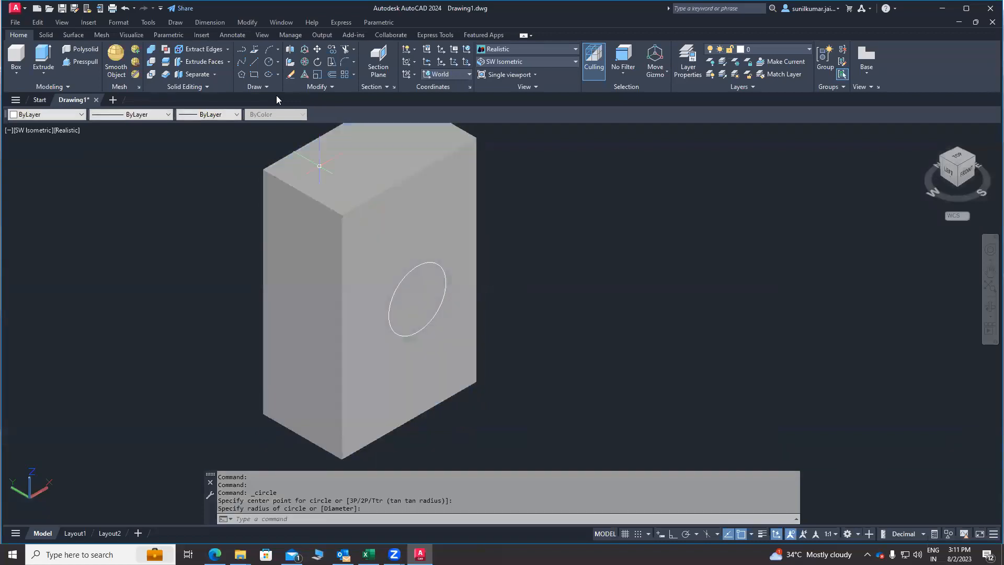
Step: Draw a circle of about 28.8 radius on the box's narrow left face
{"action": "left_click", "coordinate": [270, 64]}
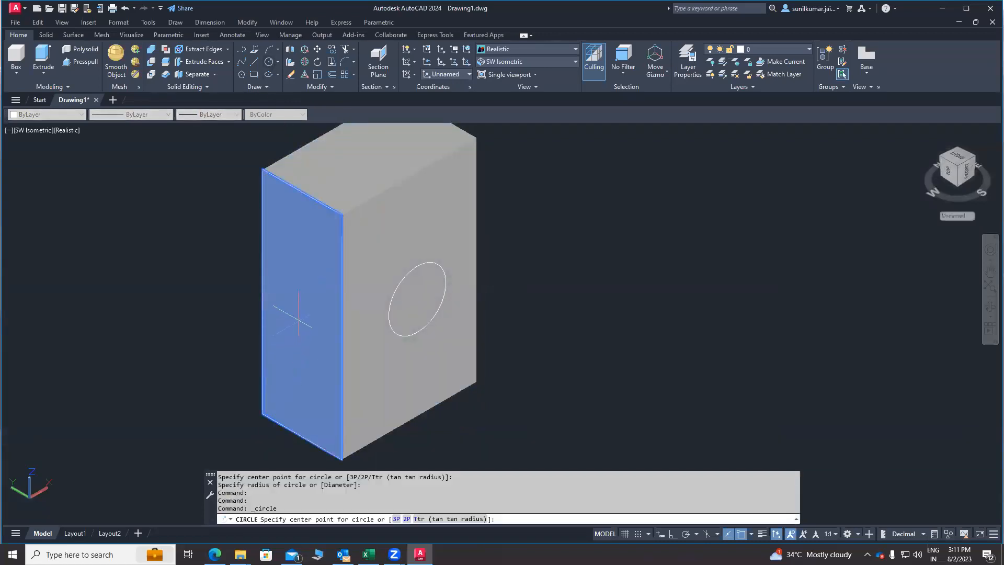
{"action": "left_click", "coordinate": [296, 316]}
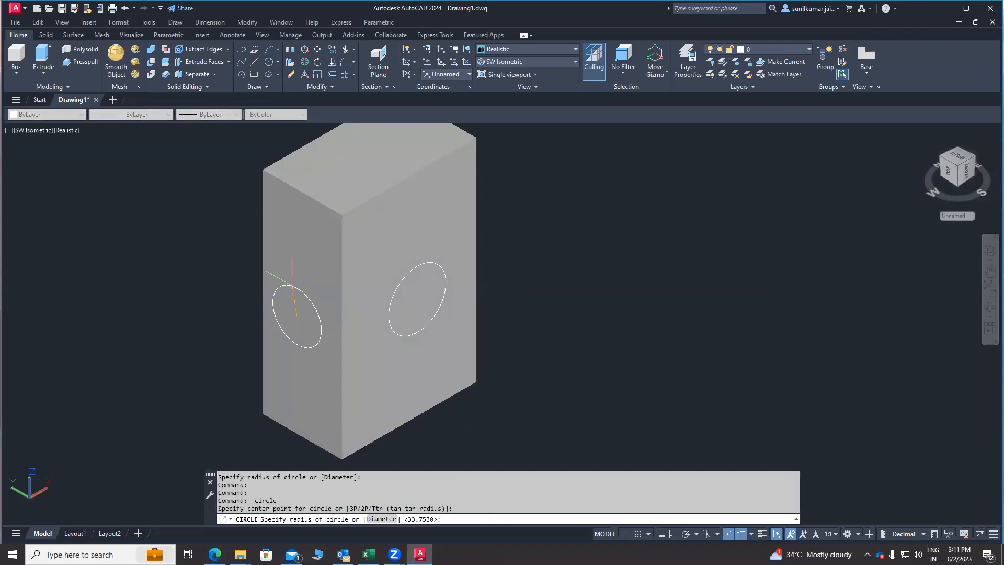
{"action": "key", "text": "Return"}
{"action": "middle_click_drag", "start_coordinate": [415, 217], "coordinate": [350, 265], "text": "shift"}
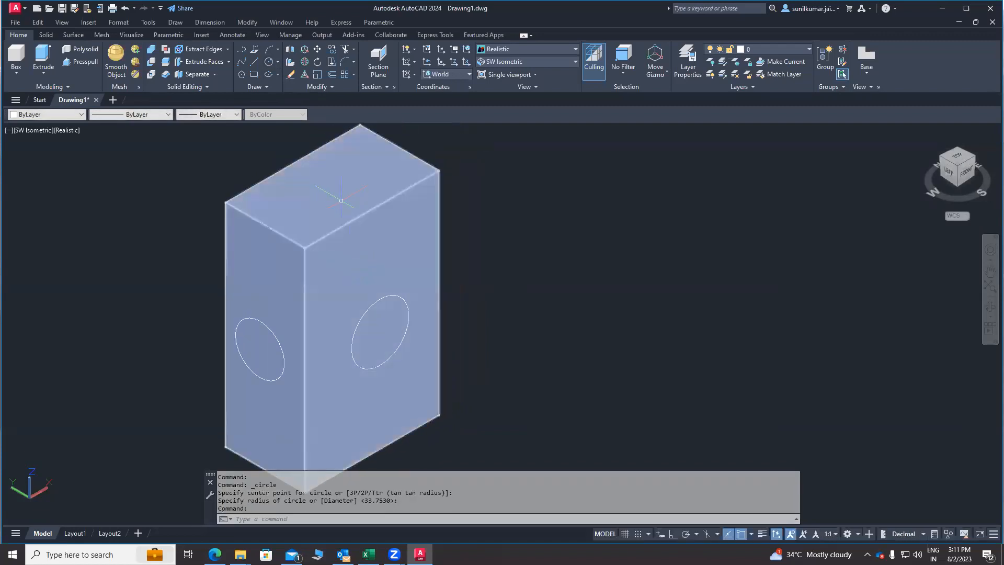
Step: Draw a circle of about 24.6 radius on the box's top face
{"action": "key", "text": "Return"}
{"action": "left_click", "coordinate": [337, 184]}
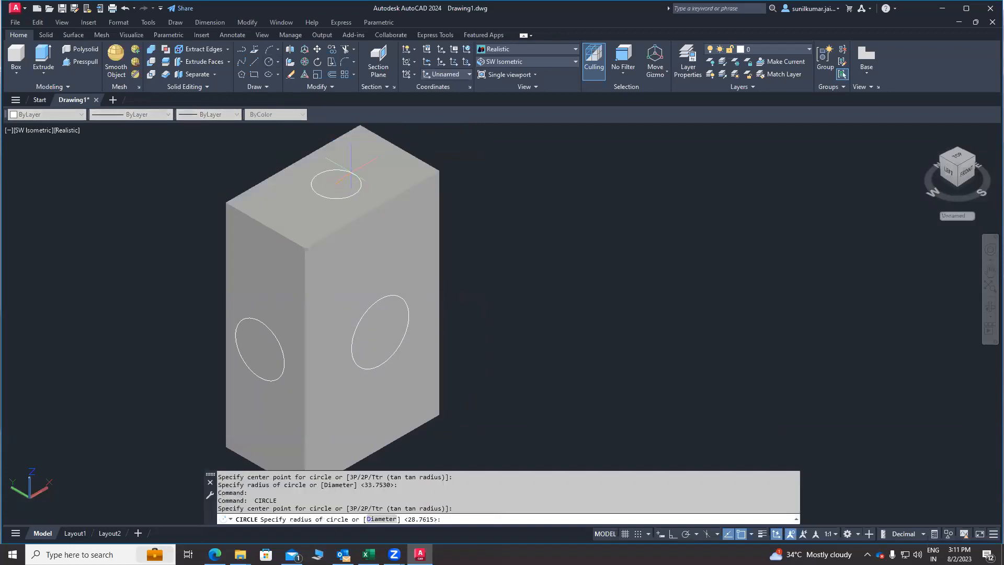
{"action": "key", "text": "Return"}
{"action": "middle_click_drag", "start_coordinate": [416, 196], "coordinate": [443, 193]}
{"action": "middle_click_drag", "start_coordinate": [528, 274], "coordinate": [520, 313]}
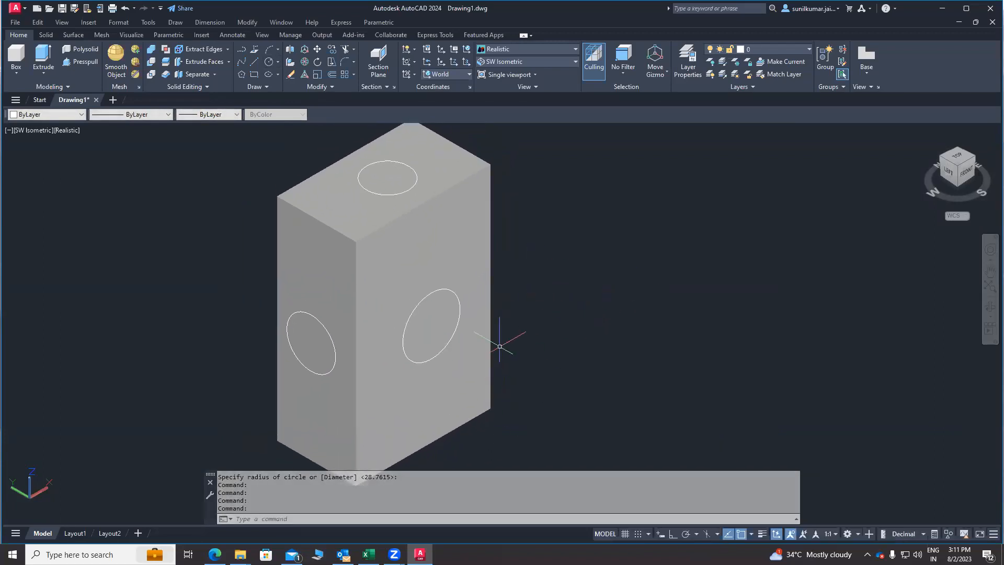
{"action": "middle_click_drag", "start_coordinate": [536, 288], "coordinate": [494, 300]}
{"action": "middle_click_drag", "start_coordinate": [428, 301], "coordinate": [473, 302]}
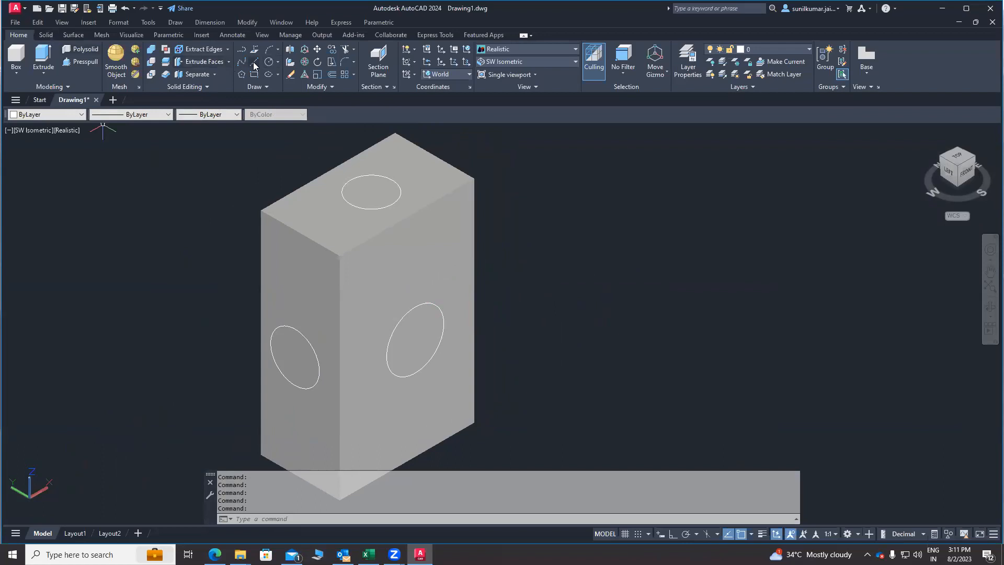
{"action": "left_click", "coordinate": [268, 63]}
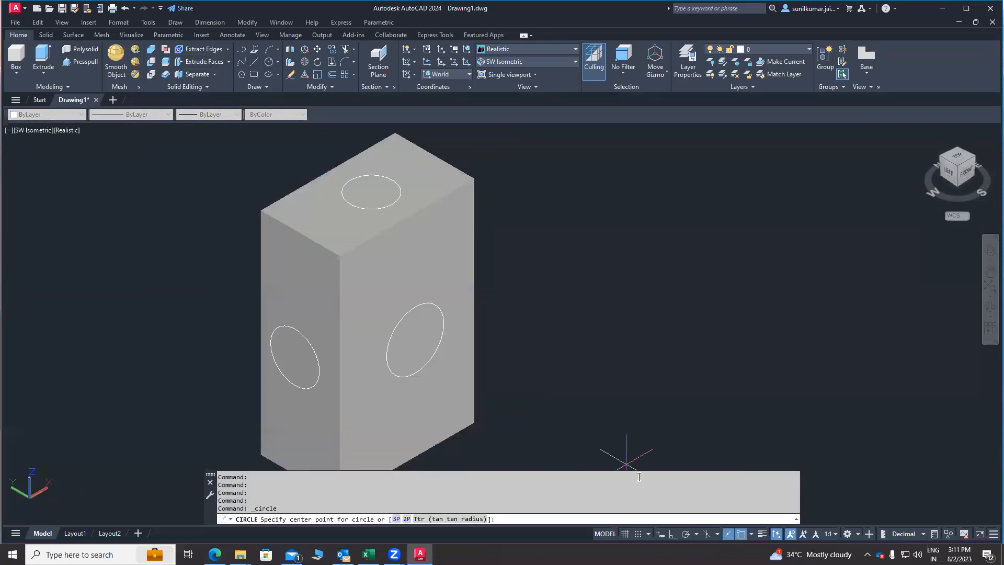
{"action": "key", "text": "Escape"}
{"action": "key", "text": "Escape"}
Step: Presspull the circle on the wide front face backwards through the box to cut a through-hole
{"action": "middle_click_drag", "start_coordinate": [424, 334], "coordinate": [431, 316]}
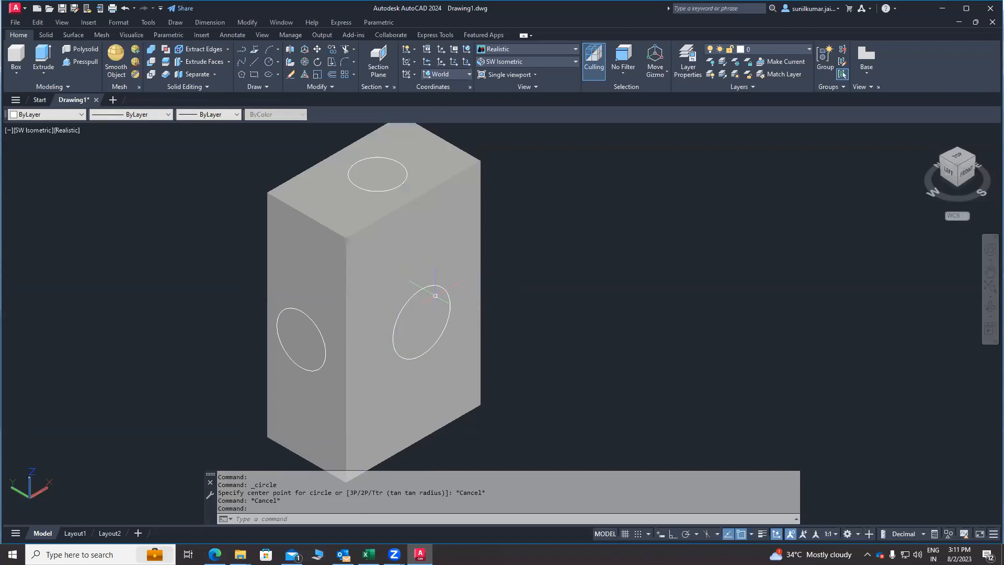
{"action": "middle_click_drag", "start_coordinate": [460, 300], "coordinate": [474, 337]}
{"action": "middle_click_drag", "start_coordinate": [200, 259], "coordinate": [202, 210]}
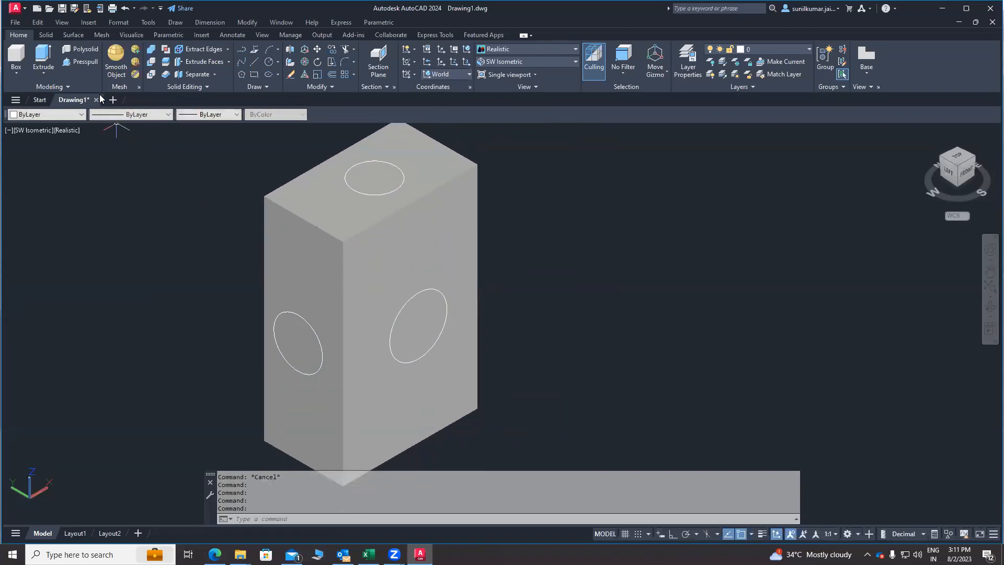
{"action": "left_click", "coordinate": [84, 62]}
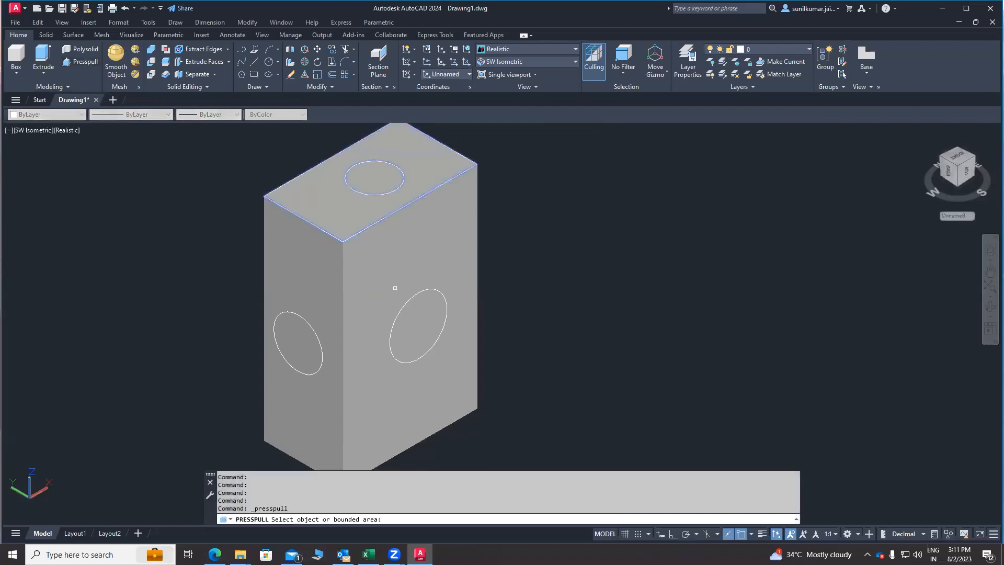
{"action": "left_click", "coordinate": [421, 321]}
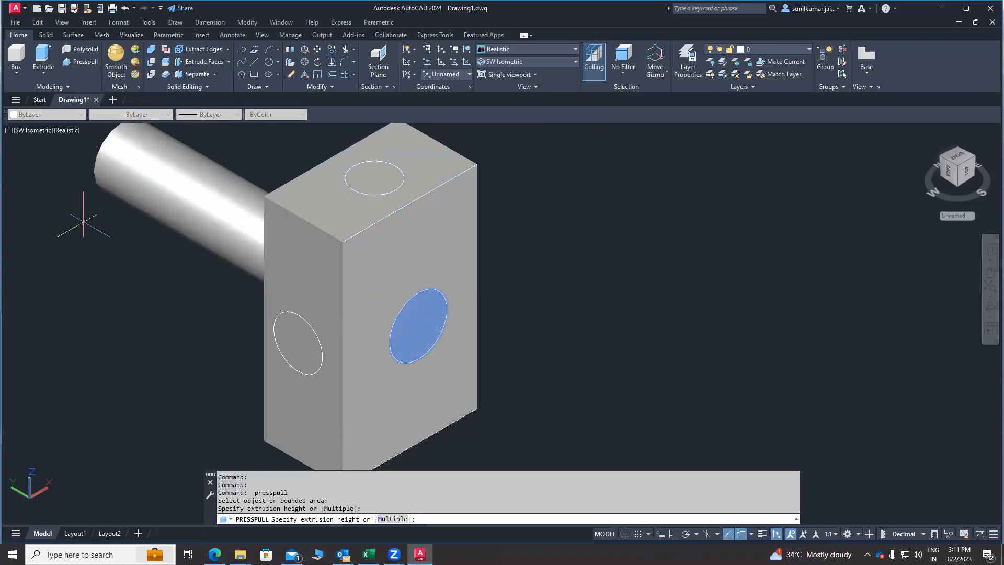
{"action": "left_click", "coordinate": [84, 222]}
{"action": "middle_click_drag", "start_coordinate": [524, 345], "coordinate": [544, 369], "text": "shift"}
{"action": "key", "text": "Return"}
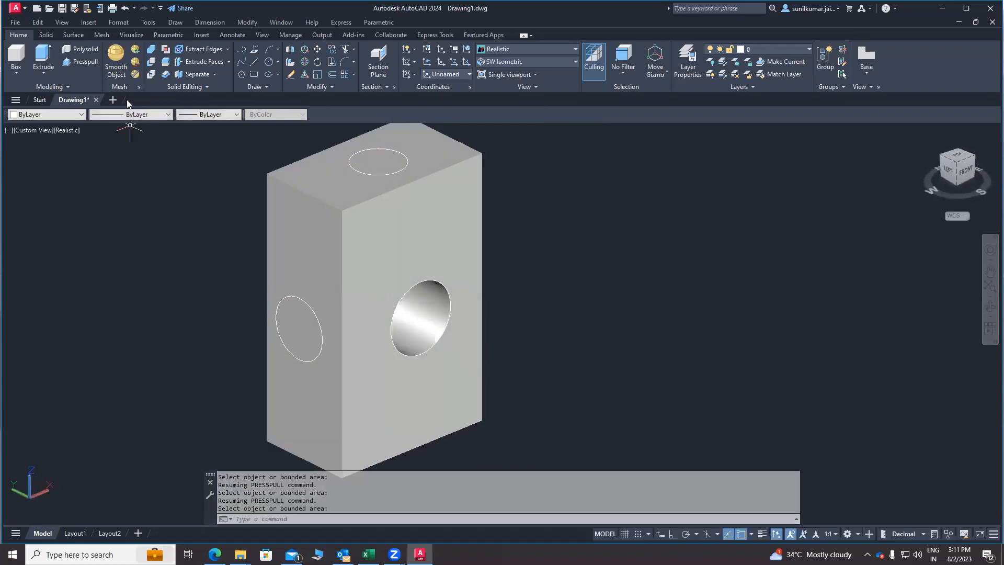
Step: Presspull the circle on the narrow left face through the whole box to cut a crossing hole
{"action": "left_click", "coordinate": [84, 62]}
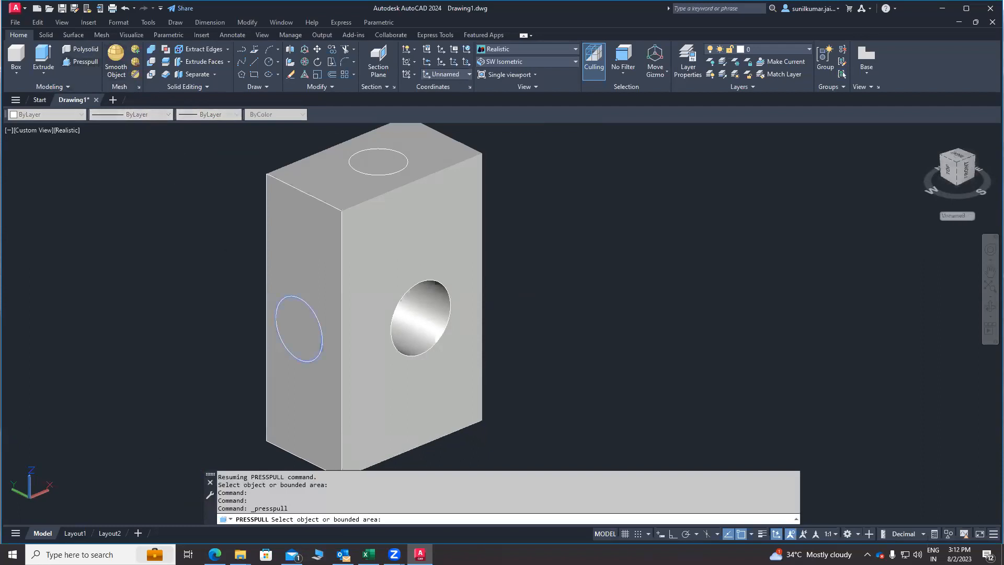
{"action": "left_click", "coordinate": [299, 329]}
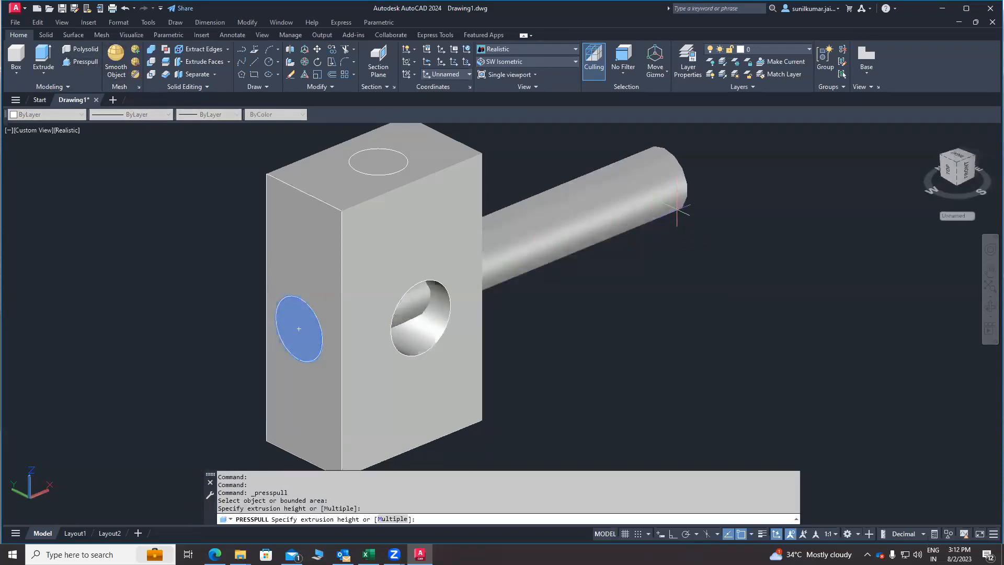
{"action": "left_click", "coordinate": [677, 210]}
{"action": "scroll", "coordinate": [382, 320], "scroll_direction": "down", "scroll_amount": 3}
{"action": "middle_click_drag", "start_coordinate": [379, 319], "coordinate": [409, 344], "text": "shift"}
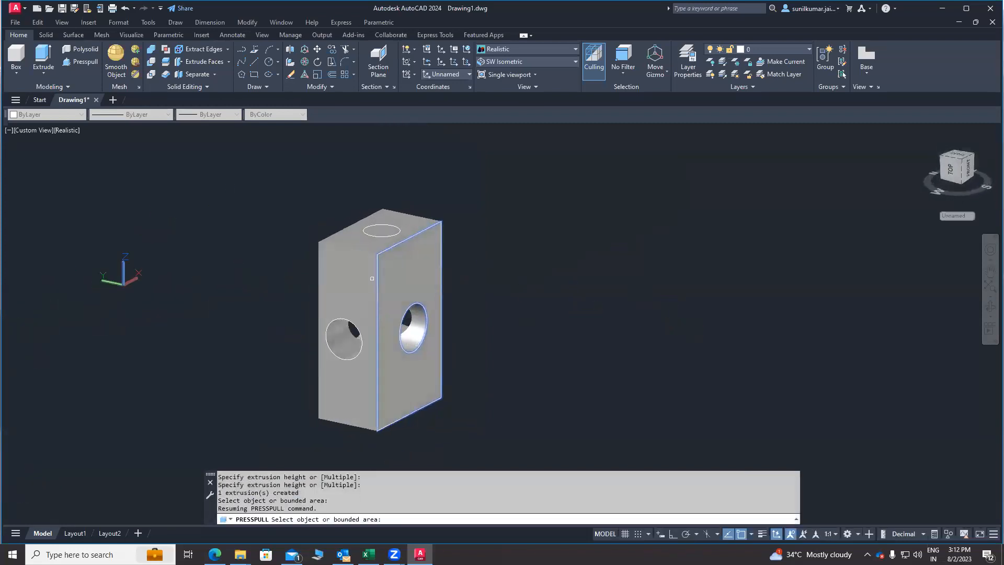
{"action": "key", "text": "Escape"}
Step: Presspull the circle on the top face upwards into a cylinder standing on the box
{"action": "left_click", "coordinate": [86, 66]}
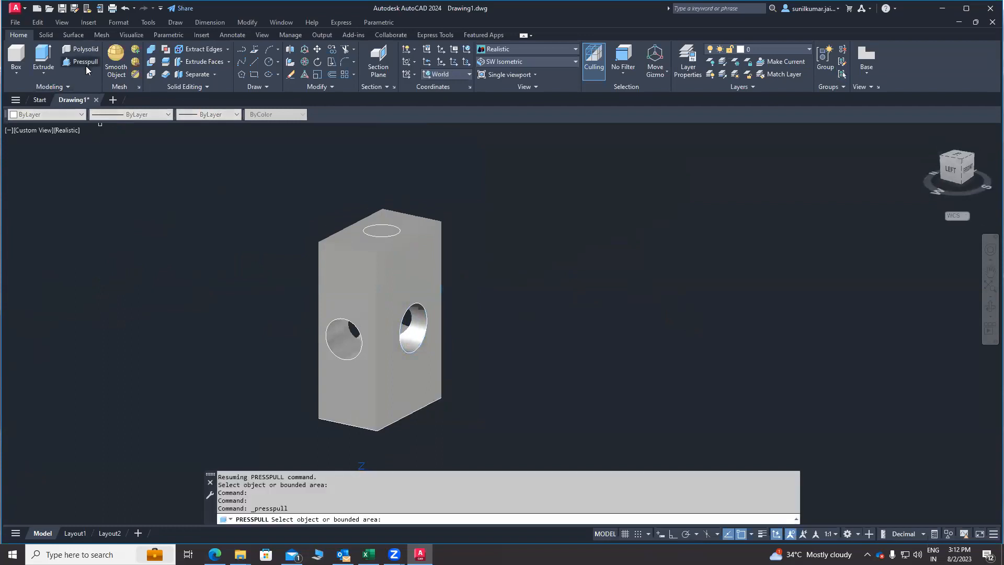
{"action": "scroll", "coordinate": [455, 212], "scroll_direction": "up", "scroll_amount": 3}
{"action": "left_click", "coordinate": [304, 260]}
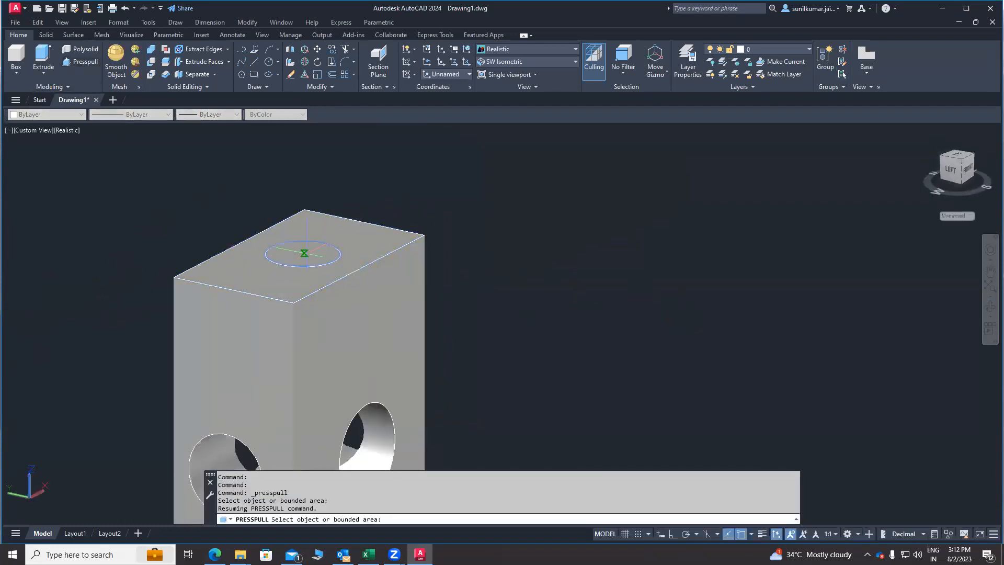
{"action": "scroll", "coordinate": [302, 253], "scroll_direction": "down", "scroll_amount": 2}
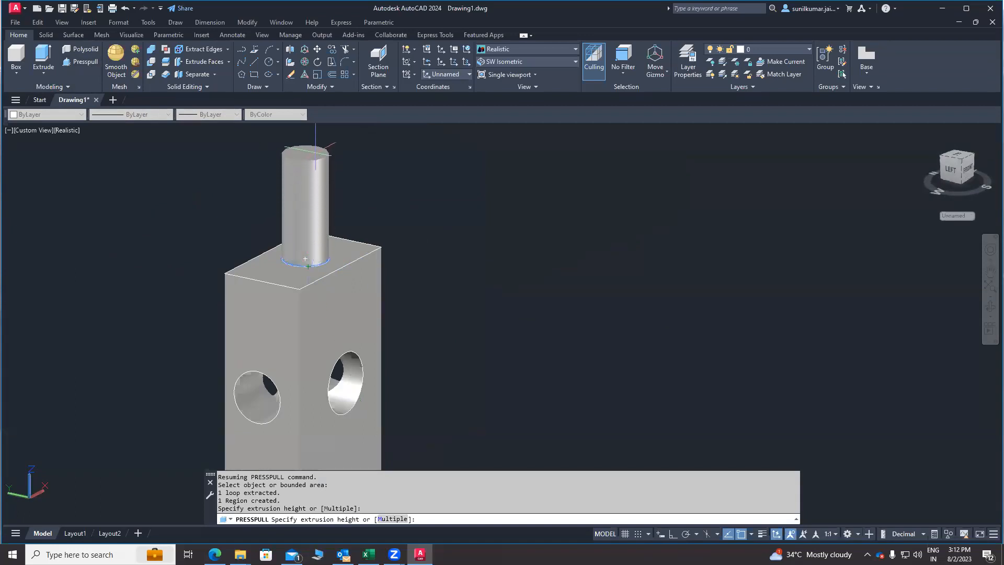
{"action": "middle_click_drag", "start_coordinate": [327, 233], "coordinate": [305, 259]}
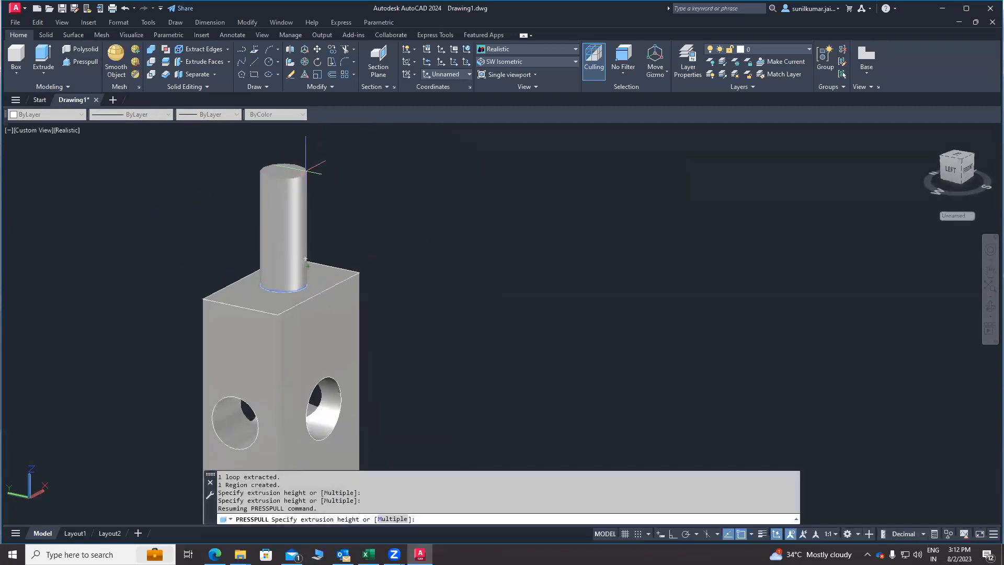
{"action": "scroll", "coordinate": [286, 167], "scroll_direction": "up", "scroll_amount": 1}
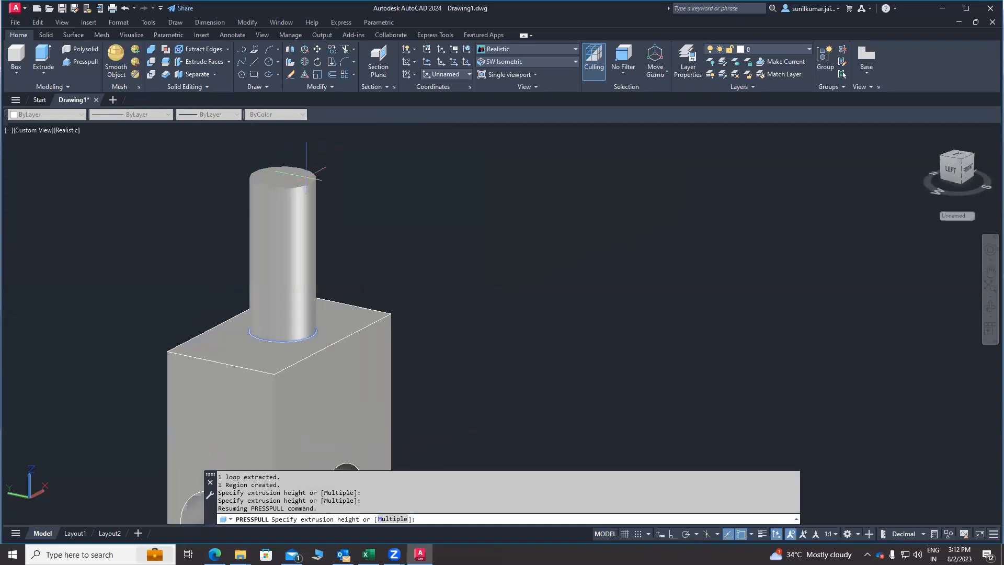
{"action": "left_click", "coordinate": [307, 177]}
Step: Examine the box's two crossing holes and its top cylinder from several angles, and end the Presspull command
{"action": "middle_click_drag", "start_coordinate": [480, 285], "coordinate": [510, 268], "text": "shift"}
{"action": "scroll", "coordinate": [435, 262], "scroll_direction": "up", "scroll_amount": 2}
{"action": "scroll", "coordinate": [410, 277], "scroll_direction": "up", "scroll_amount": 1}
{"action": "scroll", "coordinate": [410, 275], "scroll_direction": "down", "scroll_amount": 5}
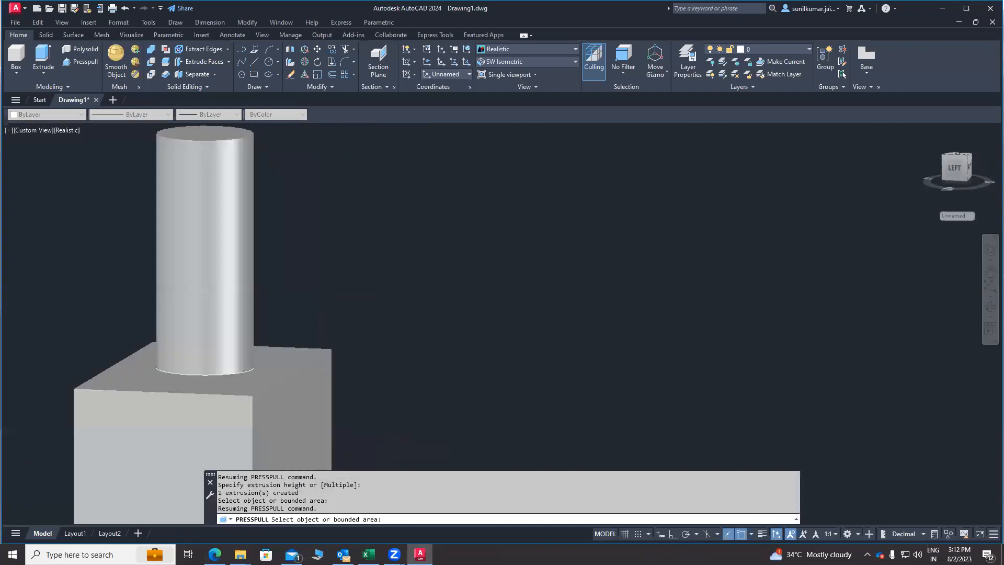
{"action": "middle_click_drag", "start_coordinate": [387, 342], "coordinate": [365, 291]}
{"action": "scroll", "coordinate": [364, 290], "scroll_direction": "up", "scroll_amount": 2}
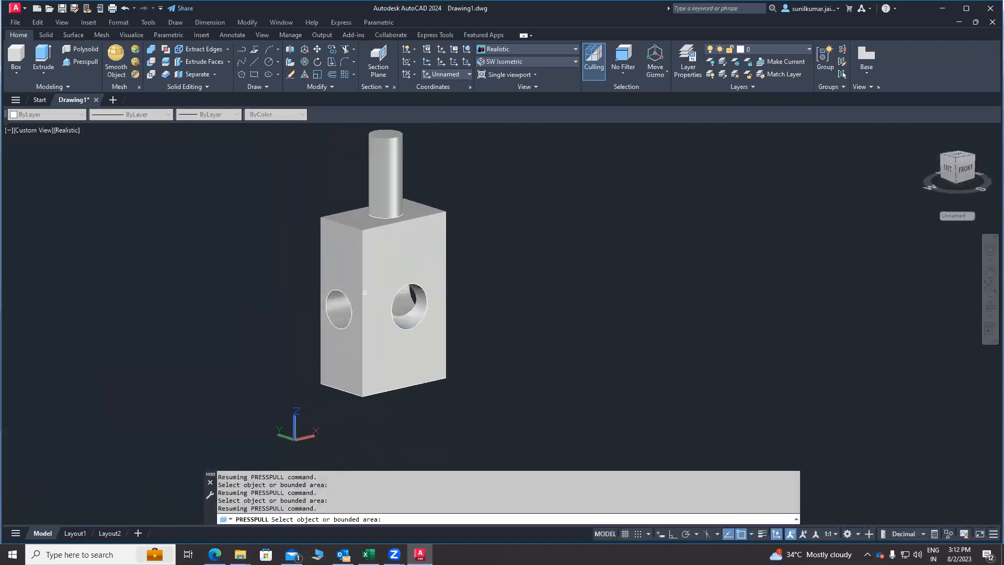
{"action": "middle_click_drag", "start_coordinate": [435, 266], "coordinate": [426, 292]}
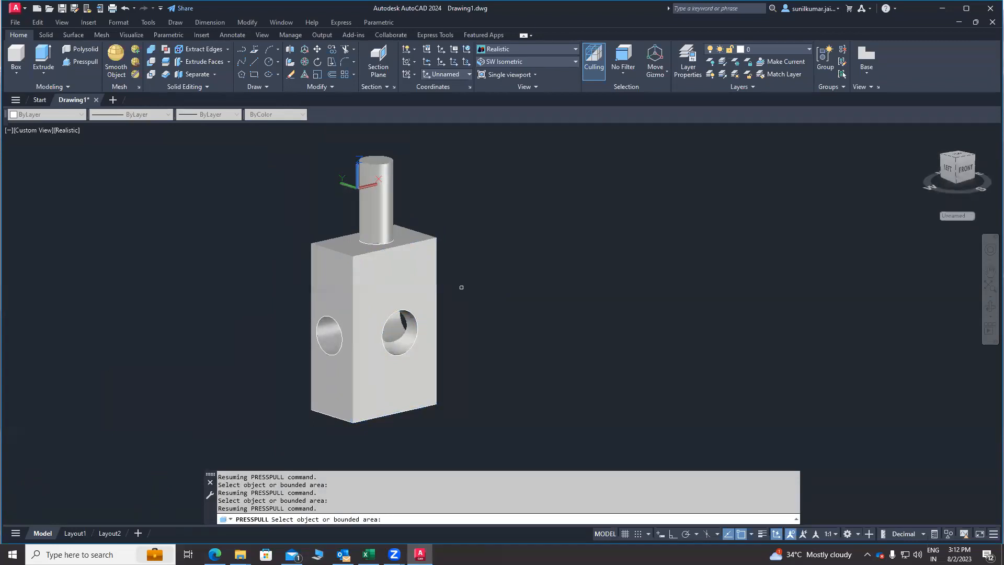
{"action": "scroll", "coordinate": [465, 288], "scroll_direction": "up", "scroll_amount": 2}
{"action": "middle_click_drag", "start_coordinate": [455, 292], "coordinate": [482, 335]}
{"action": "middle_click_drag", "start_coordinate": [427, 298], "coordinate": [476, 314]}
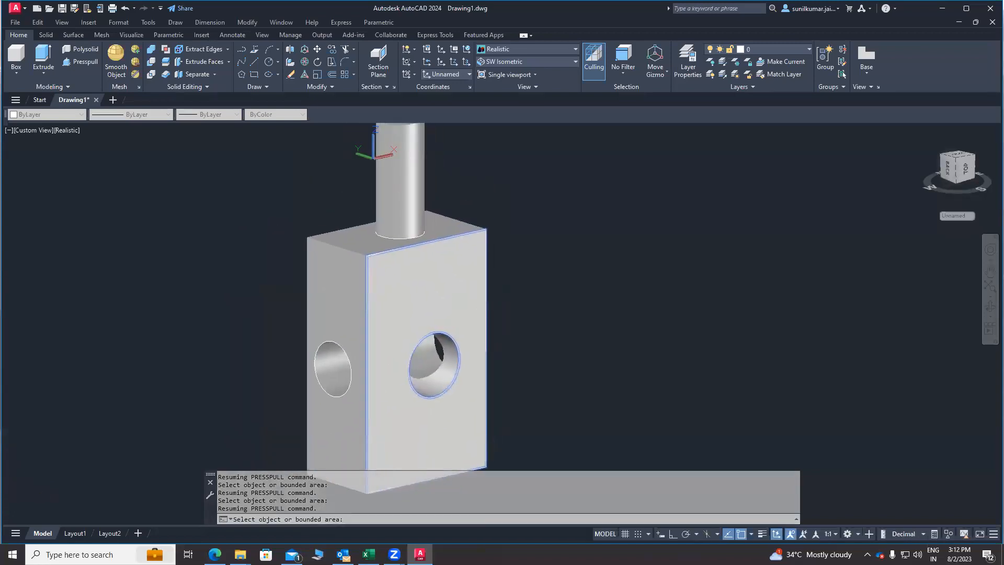
{"action": "key", "text": "Escape"}
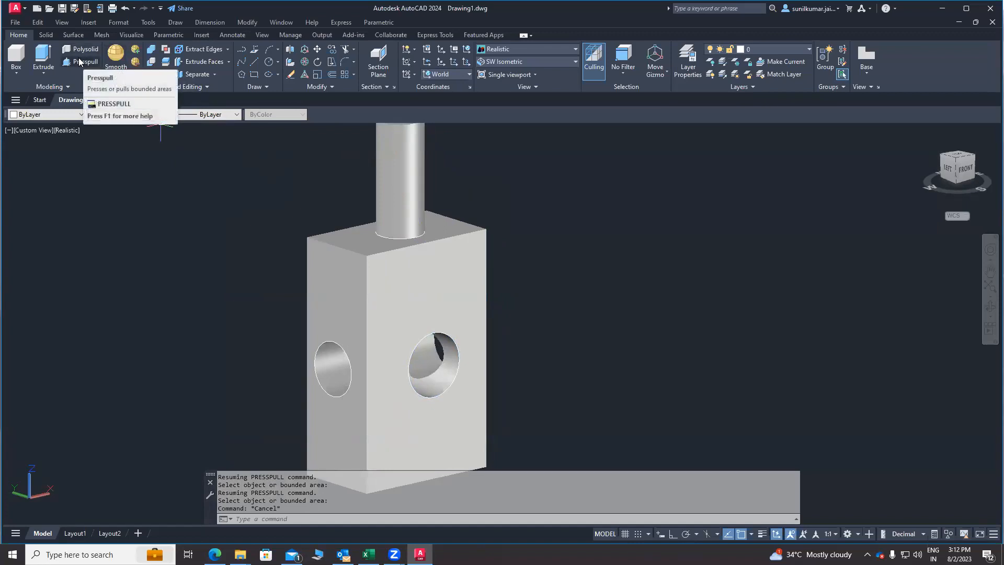
{"action": "left_click", "coordinate": [43, 74]}
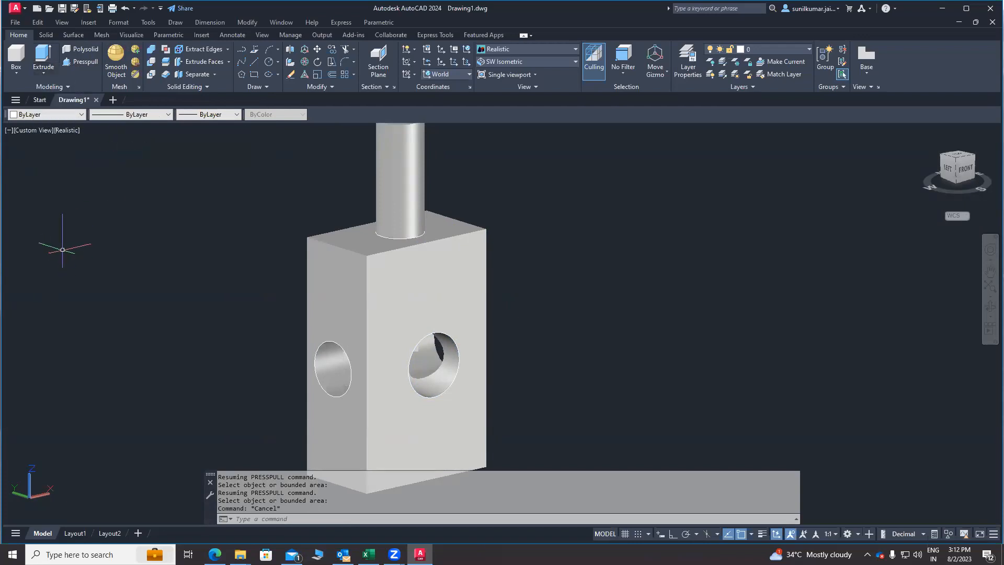
{"action": "middle_click_drag", "start_coordinate": [464, 313], "coordinate": [273, 294]}
{"action": "scroll", "coordinate": [225, 323], "scroll_direction": "down", "scroll_amount": 5}
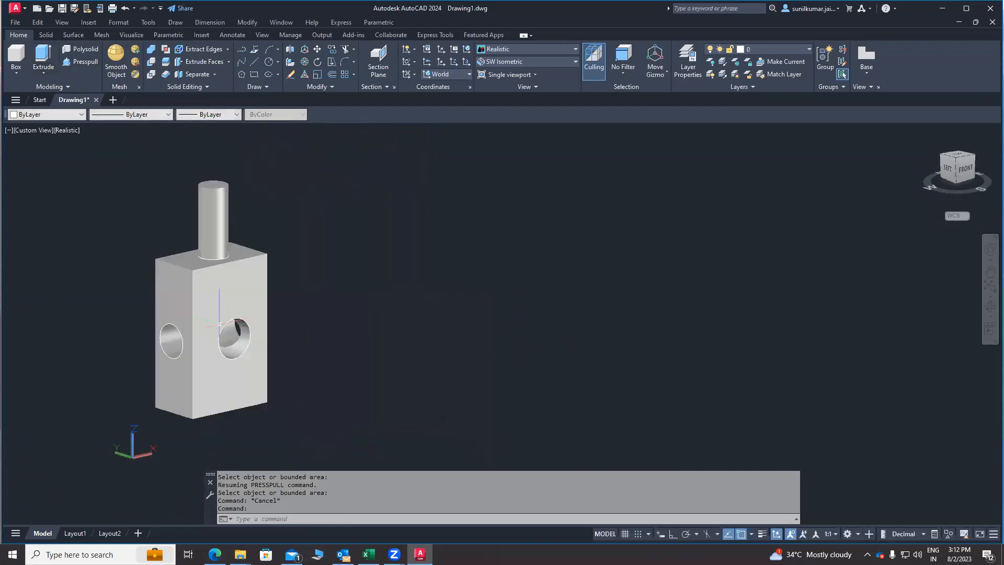
{"action": "middle_click_drag", "start_coordinate": [436, 299], "coordinate": [352, 341]}
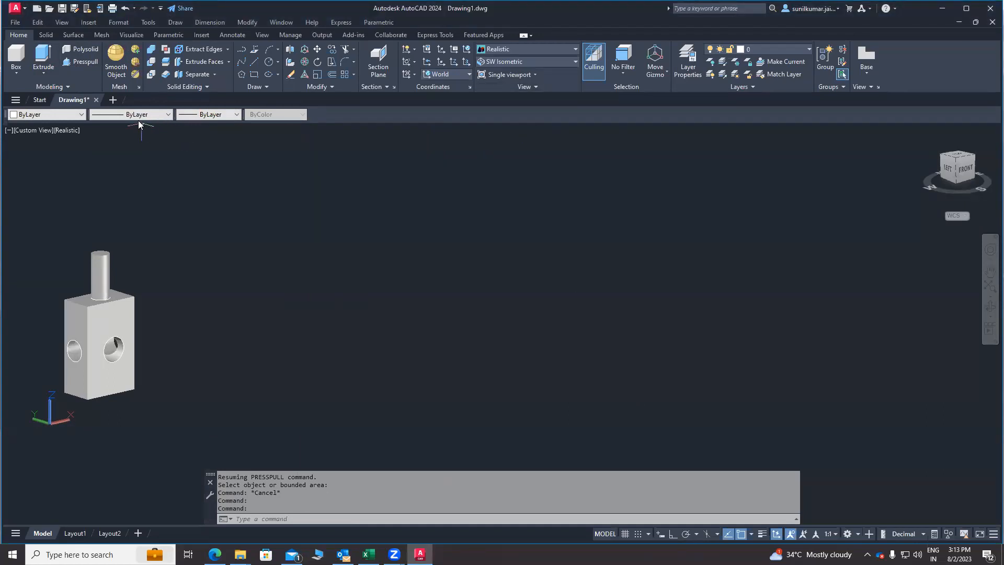
{"action": "left_click", "coordinate": [45, 78]}
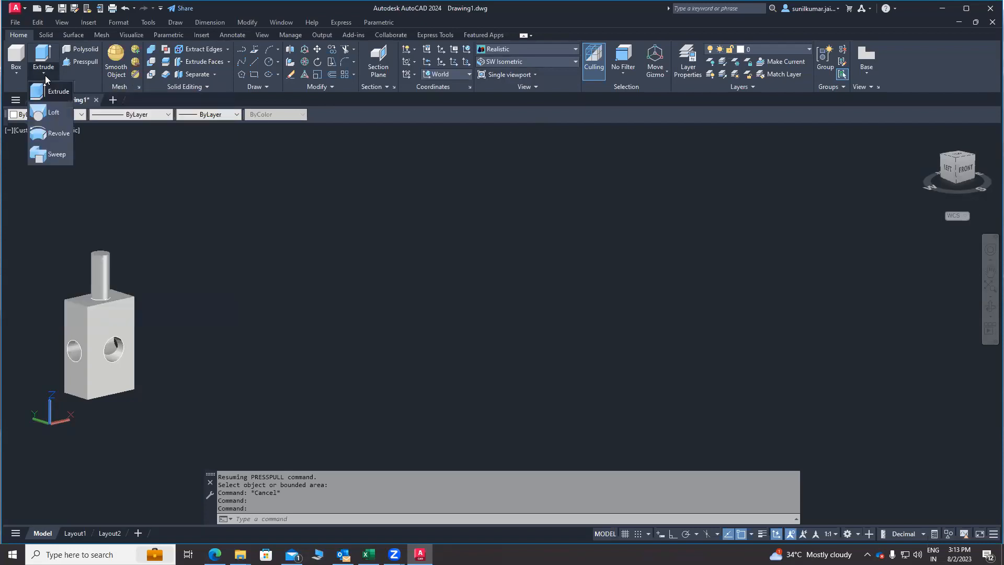
{"action": "left_click", "coordinate": [45, 75]}
{"action": "left_click", "coordinate": [45, 74]}
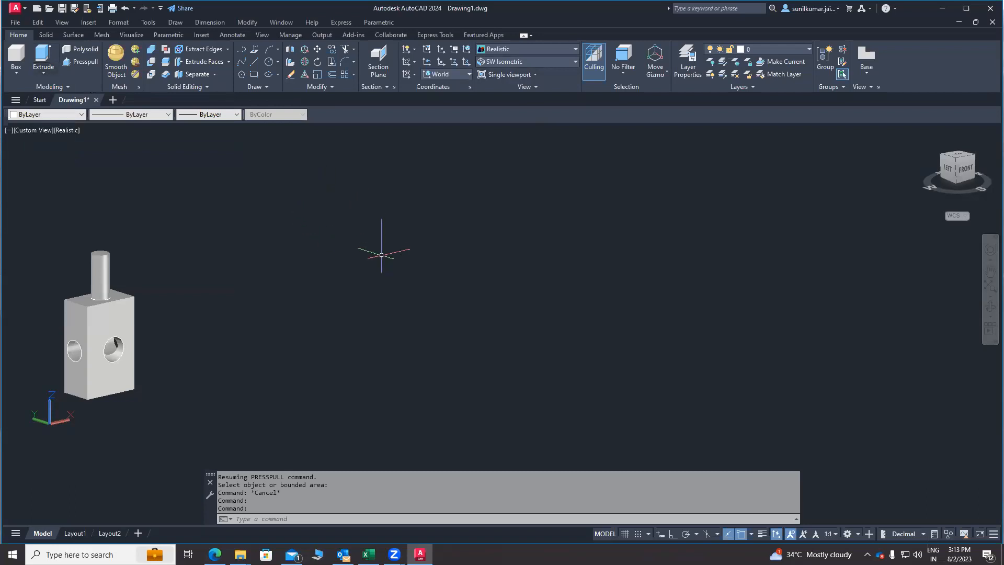
Step: Draw a freehand circle by centre and radius in the empty space beside the box
{"action": "left_click", "coordinate": [270, 63]}
{"action": "left_click", "coordinate": [278, 63]}
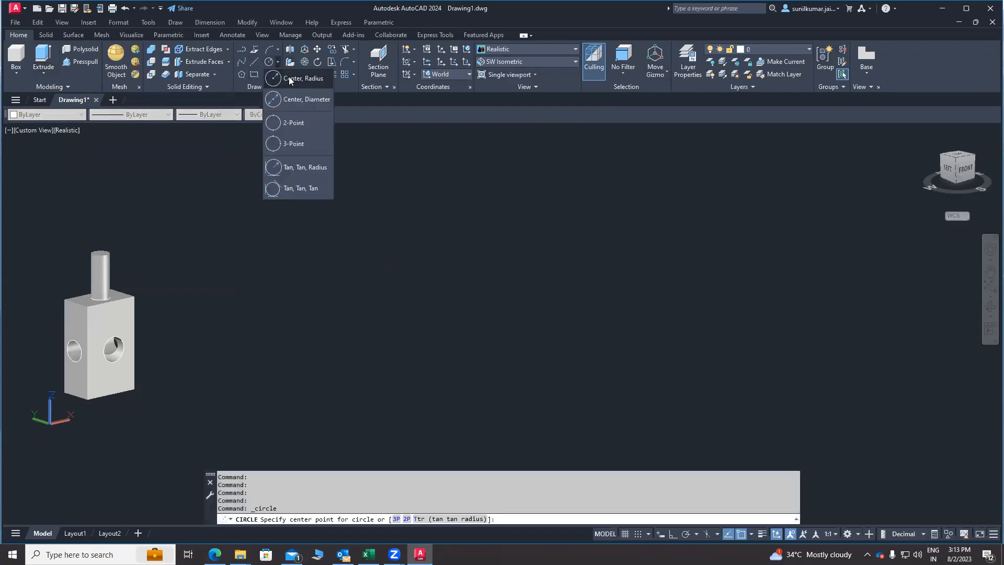
{"action": "left_click", "coordinate": [289, 80]}
{"action": "left_click", "coordinate": [550, 309]}
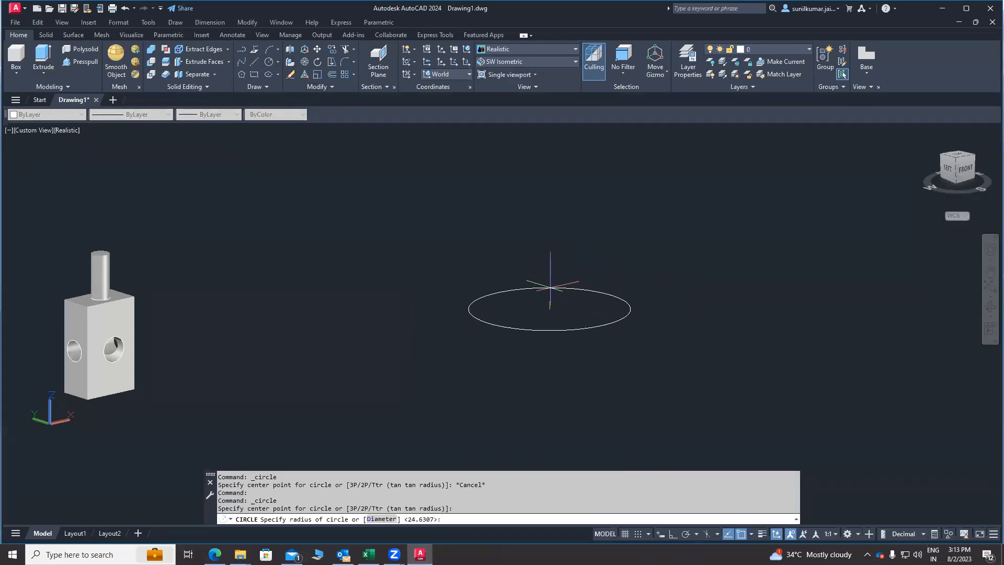
{"action": "left_click", "coordinate": [546, 291]}
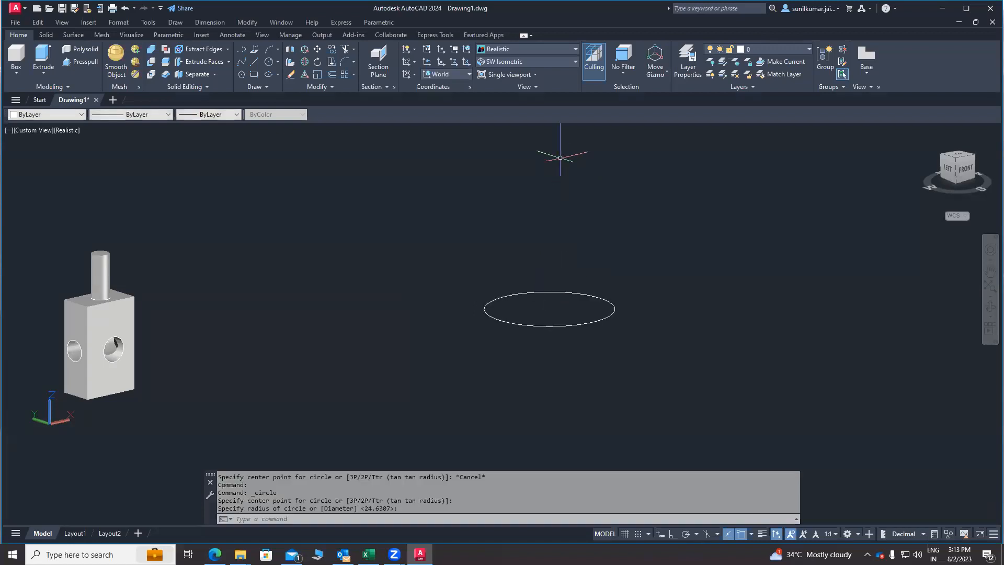
Step: Switch to the SW Isometric view and centre the new circle in it
{"action": "left_click", "coordinate": [529, 61]}
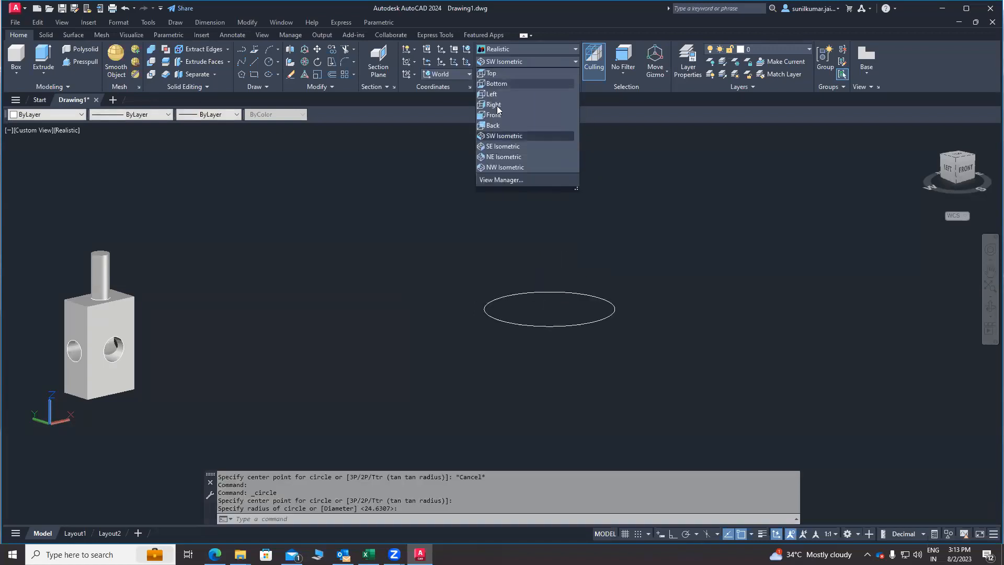
{"action": "left_click", "coordinate": [506, 136]}
{"action": "middle_click_drag", "start_coordinate": [564, 258], "coordinate": [280, 316]}
{"action": "middle_click_drag", "start_coordinate": [435, 339], "coordinate": [516, 326]}
{"action": "key", "text": "Escape"}
{"action": "key", "text": "Escape"}
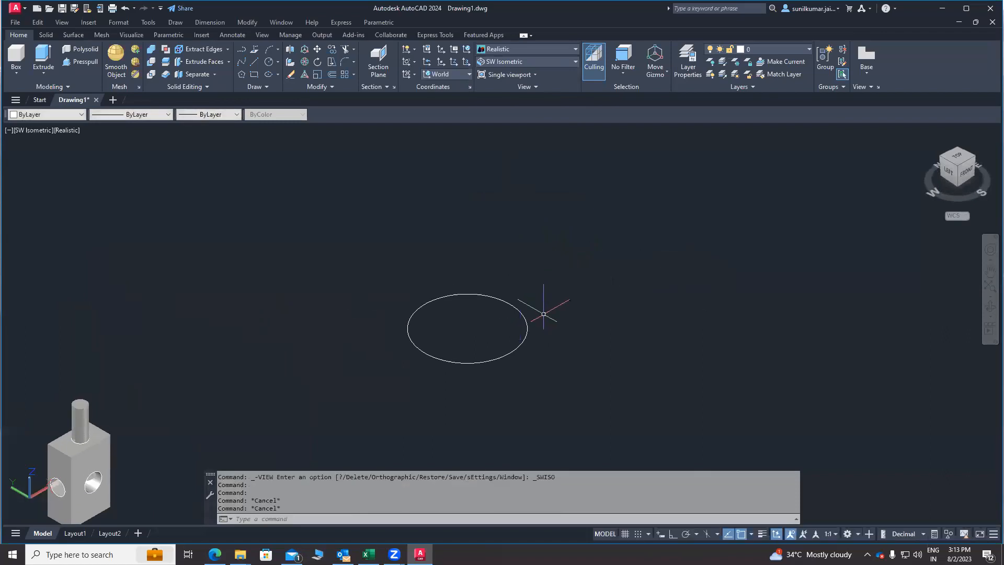
Step: Draw a larger circle of about 268 radius, centred about 421 units directly above the first circle's centre
{"action": "type", "text": "c"}
{"action": "key", "text": "Return"}
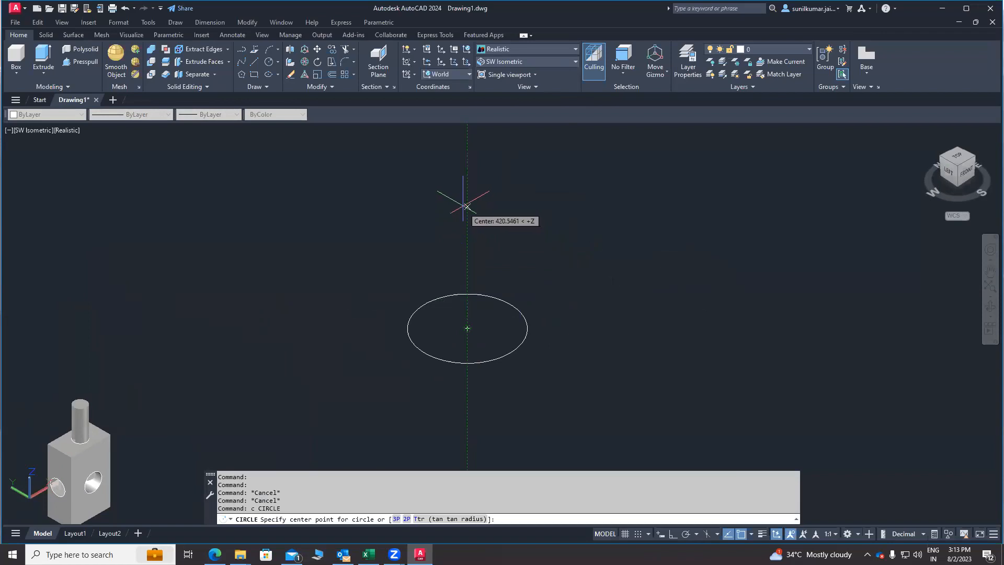
{"action": "left_click", "coordinate": [467, 205]}
{"action": "left_click", "coordinate": [560, 205]}
{"action": "middle_click_drag", "start_coordinate": [486, 350], "coordinate": [451, 385]}
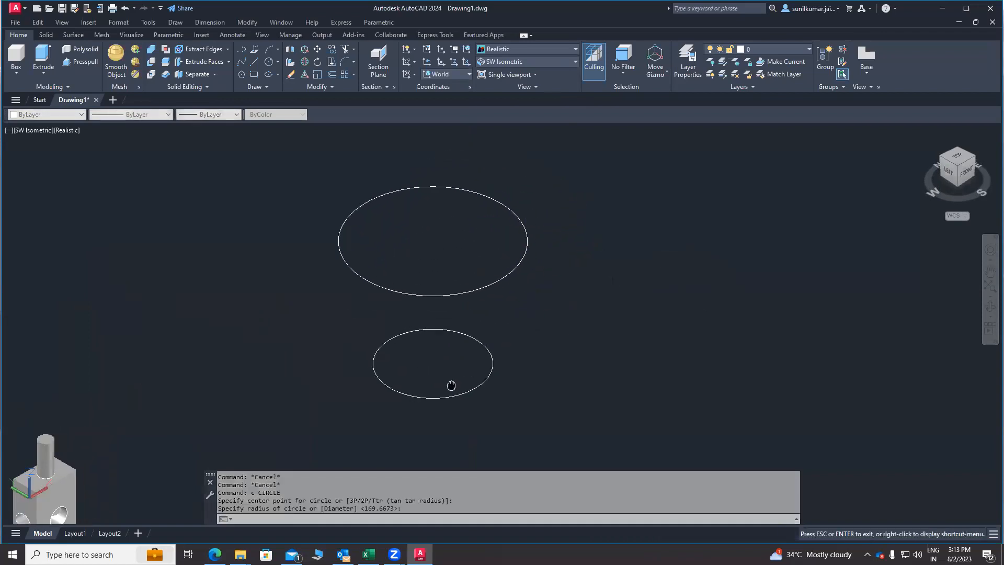
{"action": "scroll", "coordinate": [451, 385], "scroll_direction": "down", "scroll_amount": 5}
{"action": "key", "text": "Escape"}
{"action": "key", "text": "Escape"}
Step: Draw a third, still larger freehand circle centred directly above the two existing circles
{"action": "key", "text": "Return"}
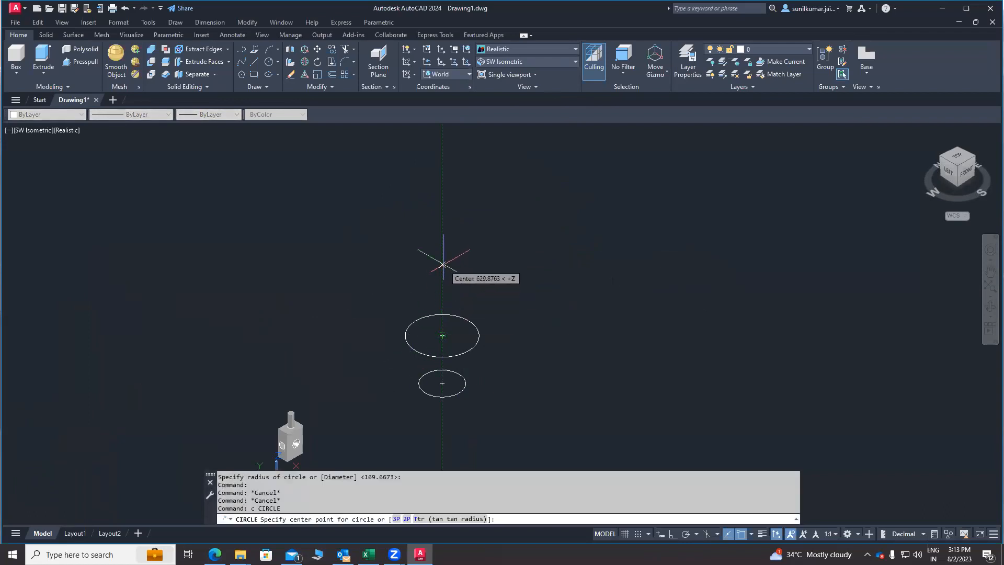
{"action": "left_click", "coordinate": [442, 240]}
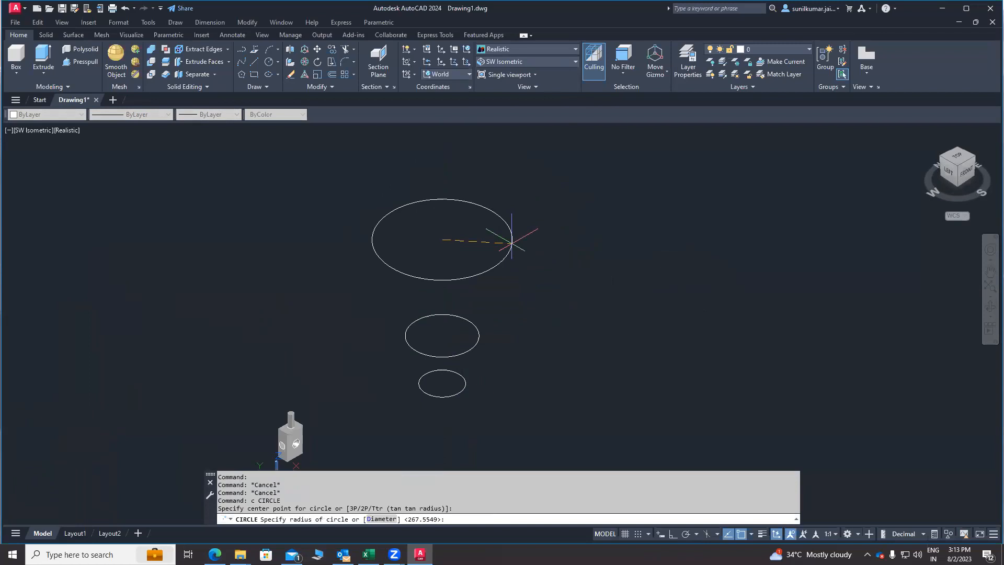
{"action": "mouse_move", "coordinate": [560, 362]}
{"action": "middle_mouse_down", "text": "shift"}
{"action": "mouse_move", "coordinate": [481, 299]}
{"action": "mouse_move", "coordinate": [498, 354]}
{"action": "mouse_move", "coordinate": [511, 366]}
{"action": "mouse_move", "coordinate": [466, 262]}
{"action": "middle_mouse_up", "text": "shift"}
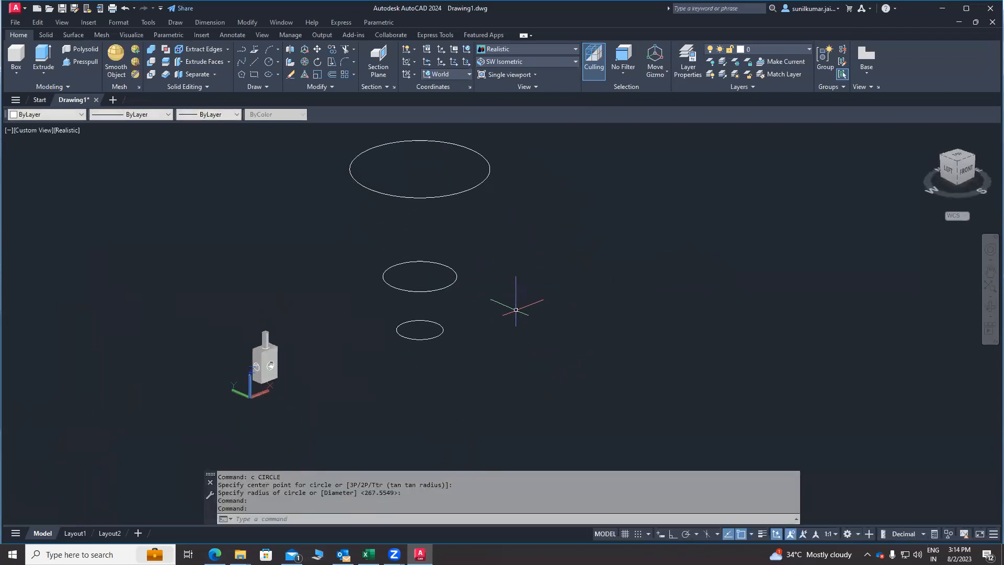
{"action": "middle_click_drag", "start_coordinate": [516, 309], "coordinate": [543, 349]}
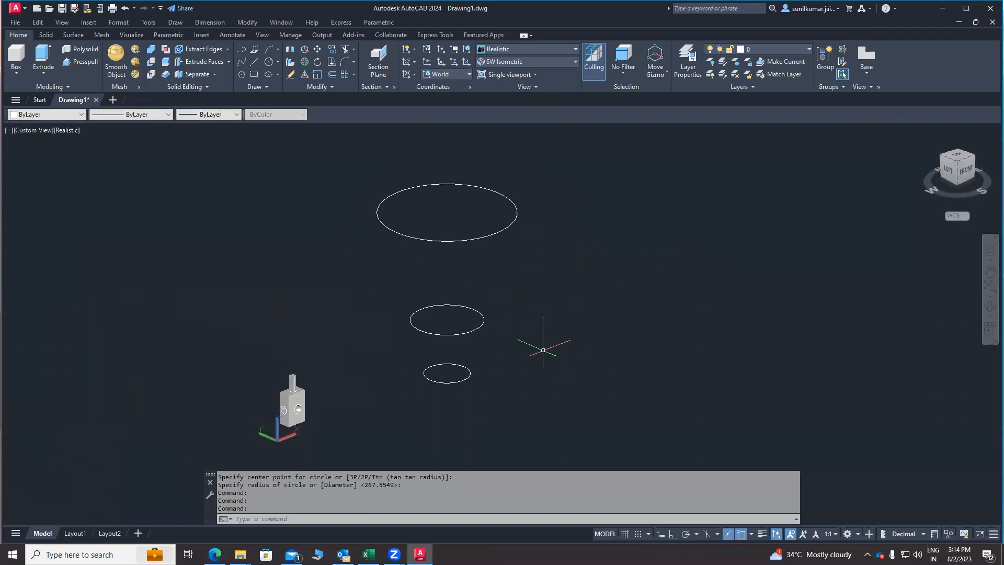
{"action": "middle_click_drag", "start_coordinate": [507, 337], "coordinate": [516, 335]}
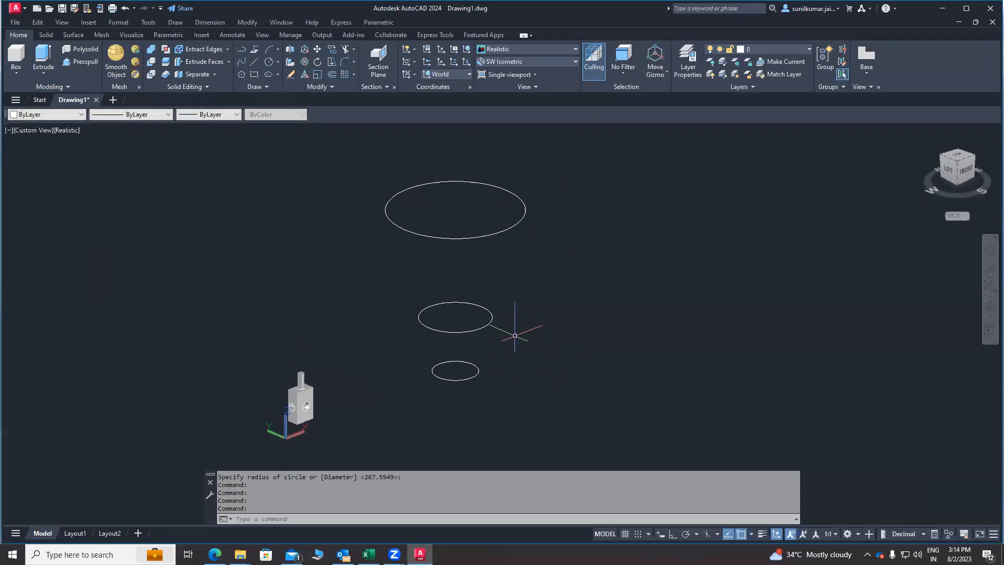
Step: Draw a freehand rectangle by two corners in the space below the three circles
{"action": "type", "text": "ec"}
{"action": "key", "text": "Return"}
{"action": "scroll", "coordinate": [476, 309], "scroll_direction": "down", "scroll_amount": 2}
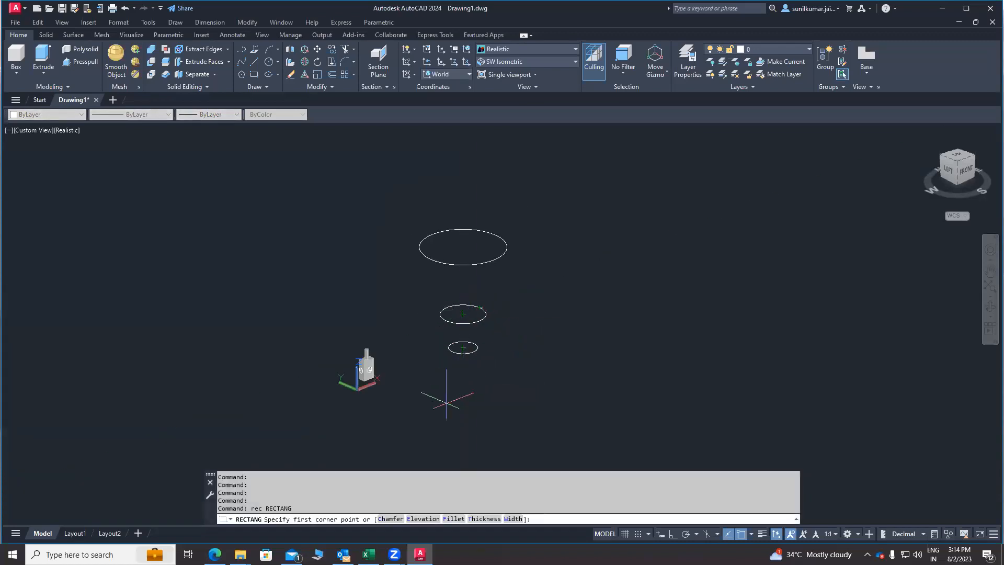
{"action": "left_click", "coordinate": [428, 404]}
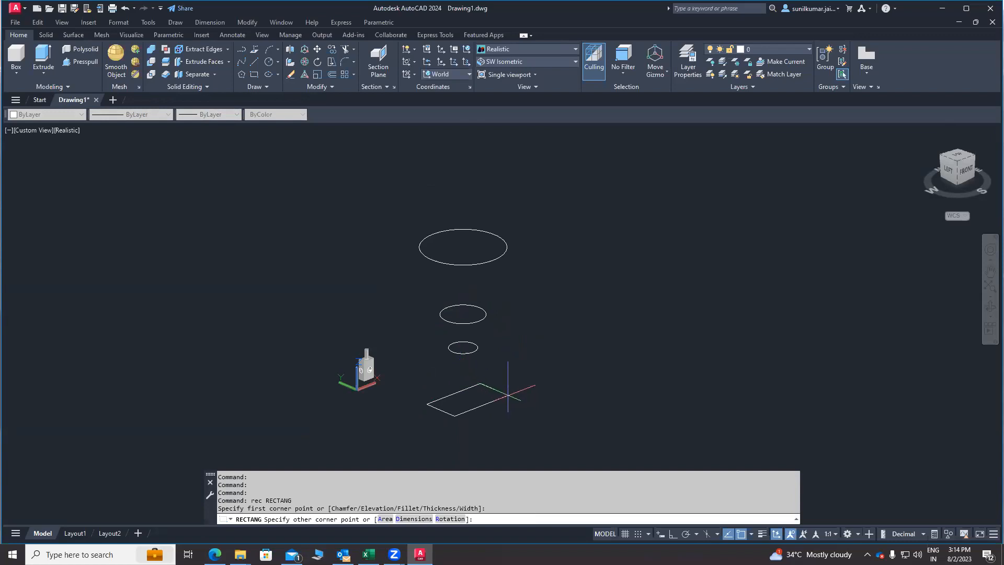
{"action": "left_click", "coordinate": [509, 396]}
{"action": "mouse_move", "coordinate": [553, 376]}
{"action": "middle_mouse_down", "text": "shift"}
{"action": "mouse_move", "coordinate": [571, 325]}
{"action": "mouse_move", "coordinate": [621, 326]}
{"action": "mouse_move", "coordinate": [587, 386]}
{"action": "mouse_move", "coordinate": [570, 396]}
{"action": "mouse_move", "coordinate": [570, 380]}
{"action": "middle_mouse_up", "text": "shift"}
Step: With Ortho on, draw a guide line from the smallest circle's centre straight down towards the rectangle
{"action": "type", "text": "l"}
{"action": "key", "text": "Return"}
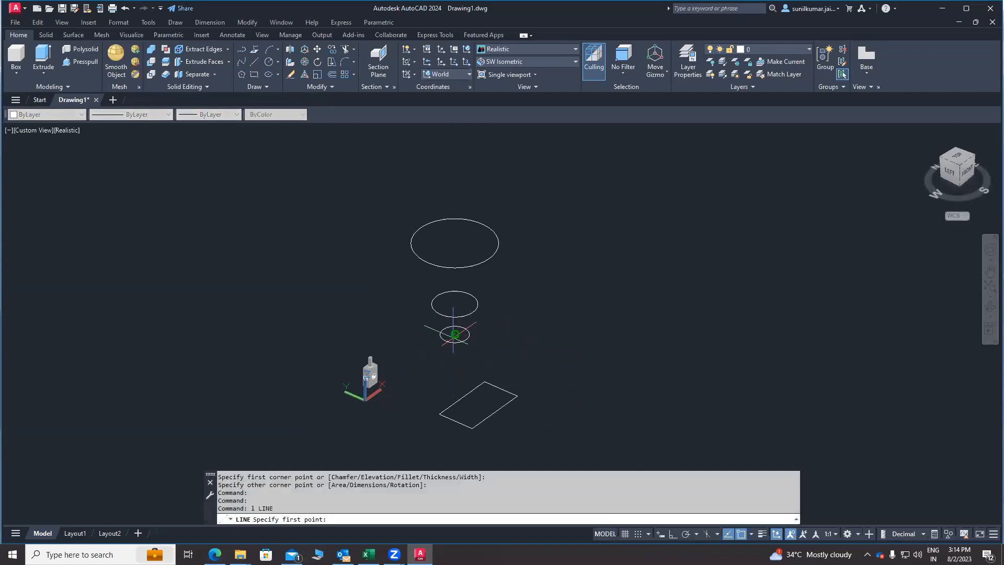
{"action": "left_click", "coordinate": [454, 337]}
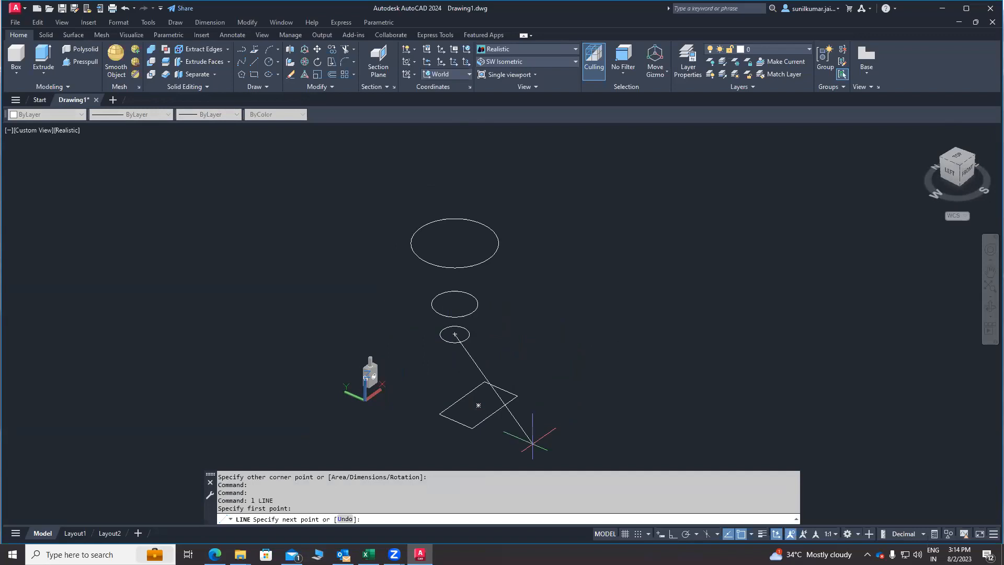
{"action": "left_click", "coordinate": [672, 534]}
{"action": "left_click", "coordinate": [463, 384]}
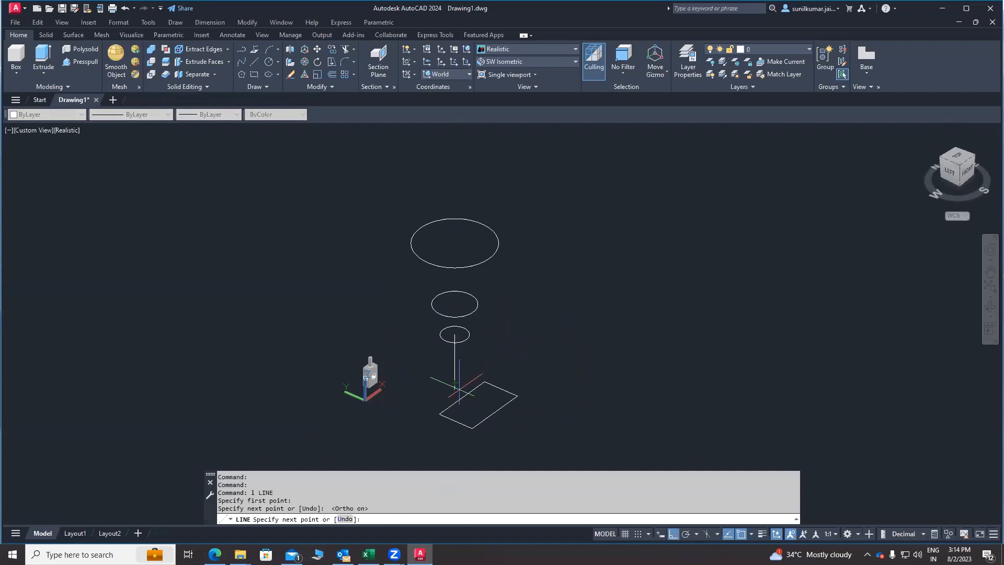
{"action": "key", "text": "Escape"}
Step: Move the rectangle from its geometric centre to the lower end of the vertical guide line
{"action": "type", "text": "m"}
{"action": "key", "text": "Return"}
{"action": "left_click", "coordinate": [531, 385]}
{"action": "left_click", "coordinate": [450, 424]}
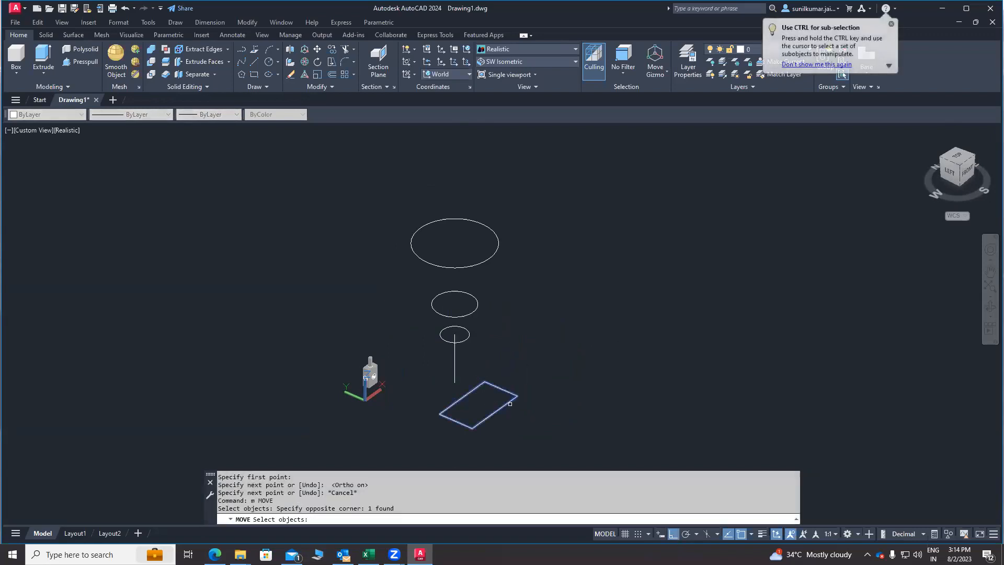
{"action": "key", "text": "Return"}
{"action": "left_click", "coordinate": [478, 406]}
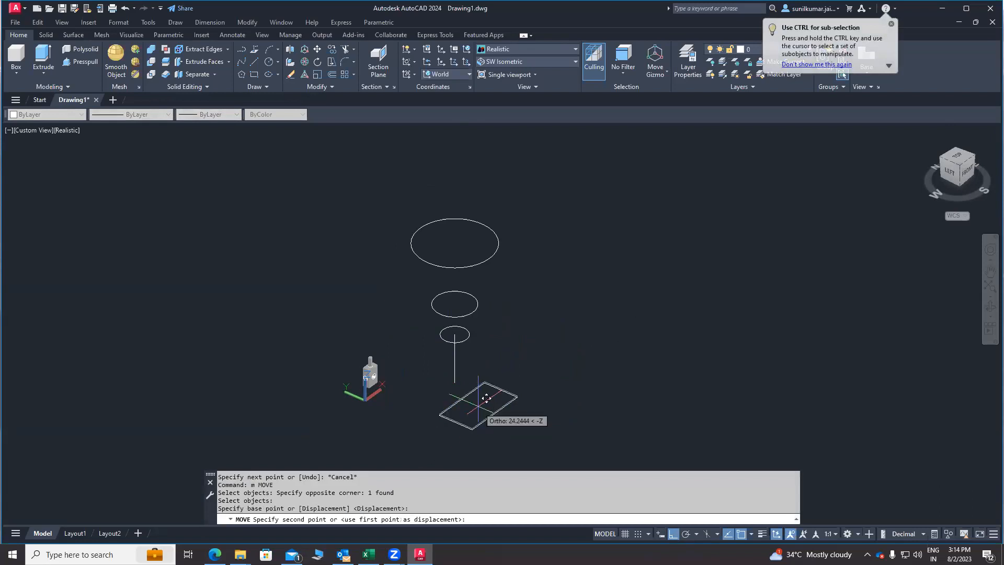
{"action": "left_click", "coordinate": [455, 382]}
Step: Erase the vertical guide line between the smallest circle and the rectangle
{"action": "left_click", "coordinate": [455, 366]}
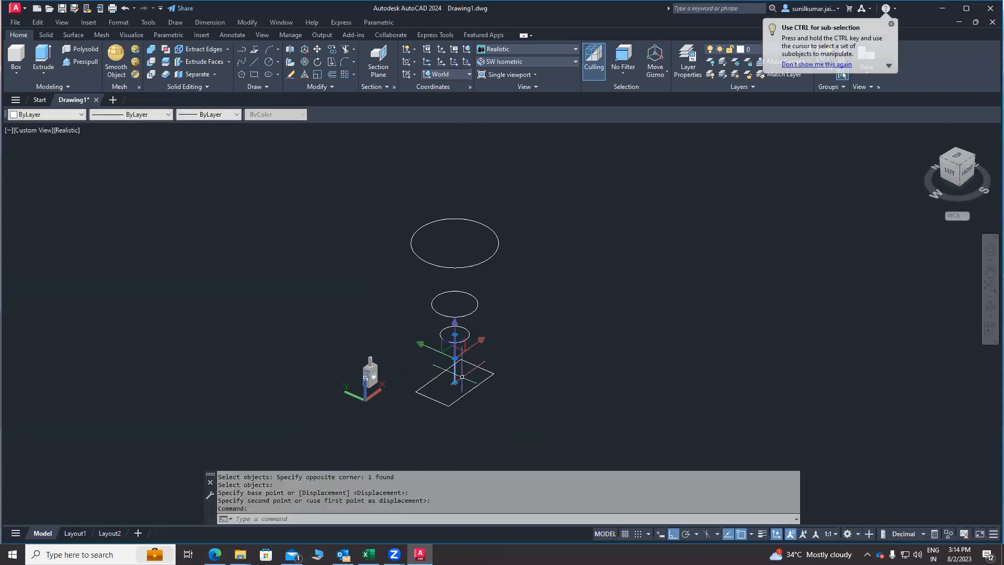
{"action": "type", "text": "e"}
{"action": "key", "text": "Return"}
{"action": "middle_click_drag", "start_coordinate": [502, 386], "coordinate": [387, 366], "text": "shift"}
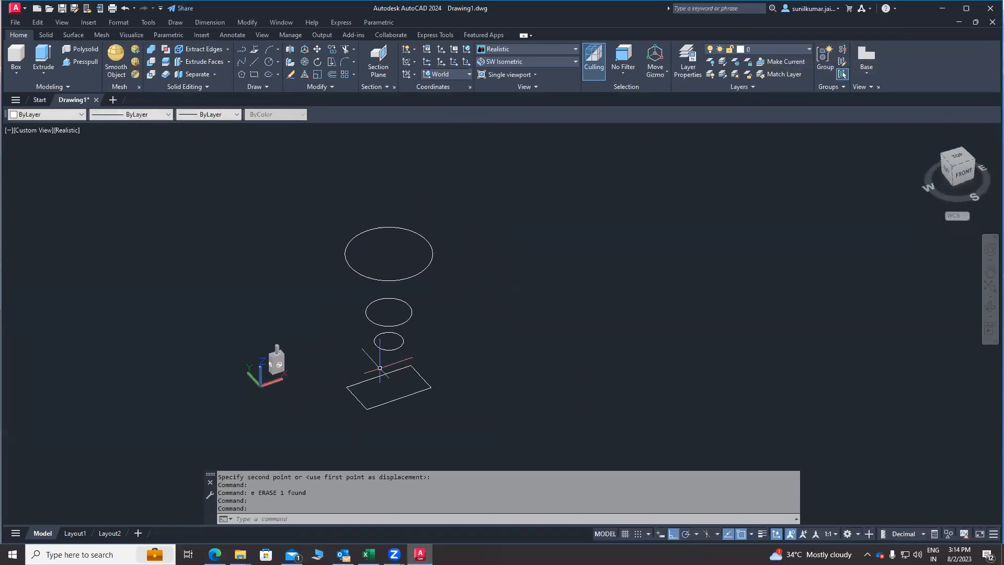
Step: Start a Loft and select the circles from largest to smallest, followed by the rectangle, as cross sections
{"action": "scroll", "coordinate": [378, 366], "scroll_direction": "up", "scroll_amount": 3}
{"action": "mouse_move", "coordinate": [284, 299]}
{"action": "middle_mouse_down"}
{"action": "mouse_move", "coordinate": [262, 299]}
{"action": "mouse_move", "coordinate": [228, 272]}
{"action": "middle_mouse_up"}
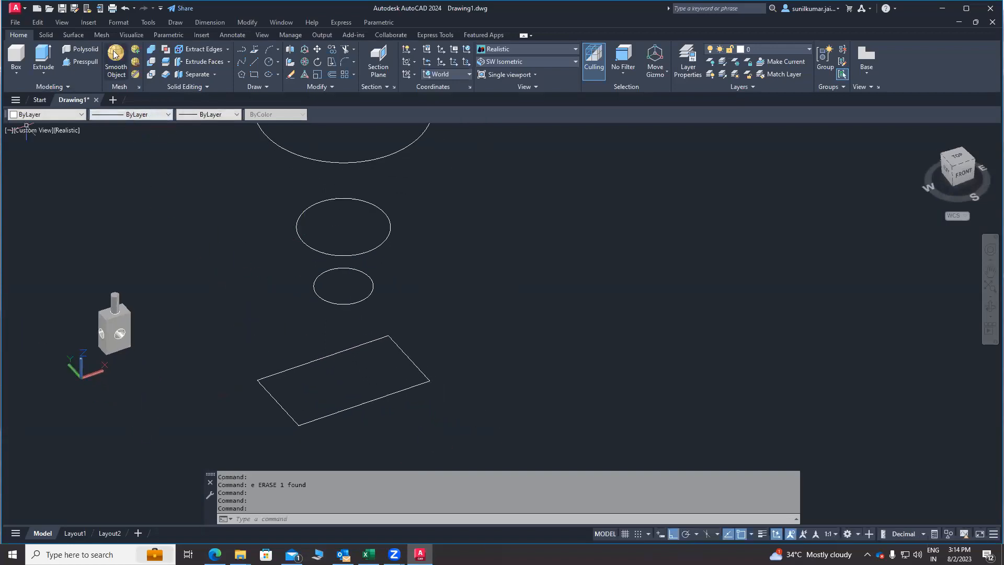
{"action": "left_click", "coordinate": [44, 72]}
{"action": "left_click", "coordinate": [54, 123]}
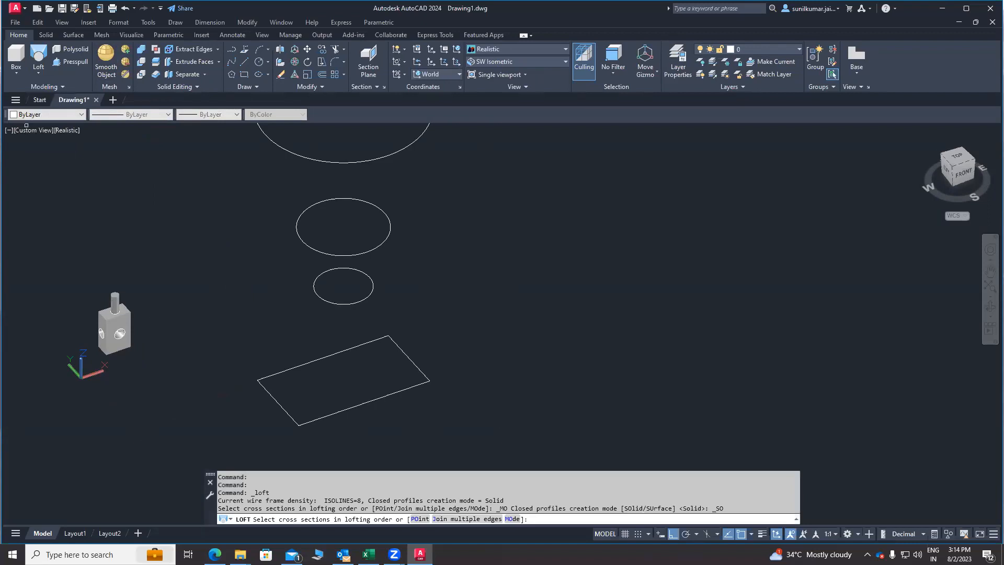
{"action": "middle_click_drag", "start_coordinate": [243, 361], "coordinate": [238, 415]}
{"action": "scroll", "coordinate": [247, 403], "scroll_direction": "down", "scroll_amount": 2}
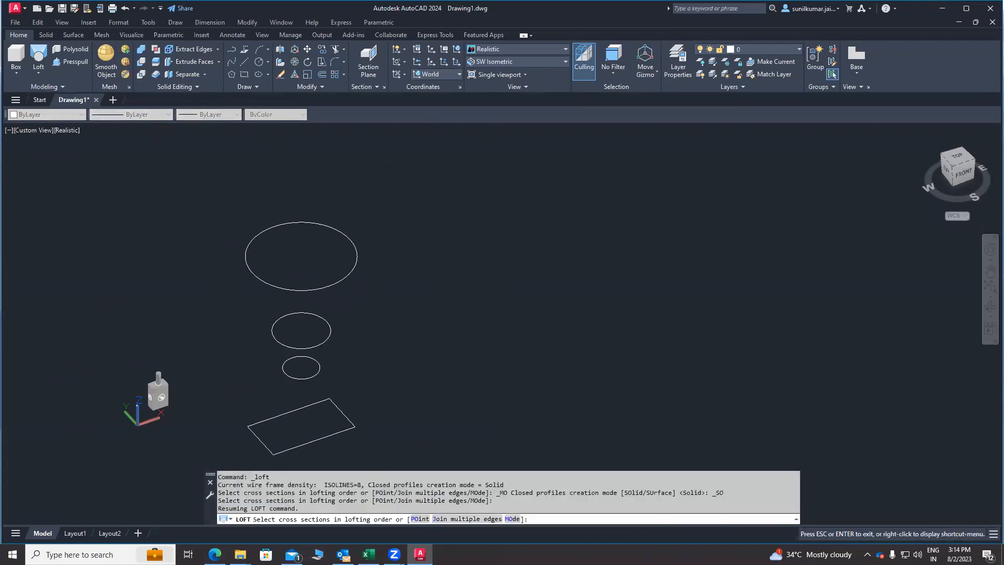
{"action": "middle_click_drag", "start_coordinate": [261, 379], "coordinate": [266, 374]}
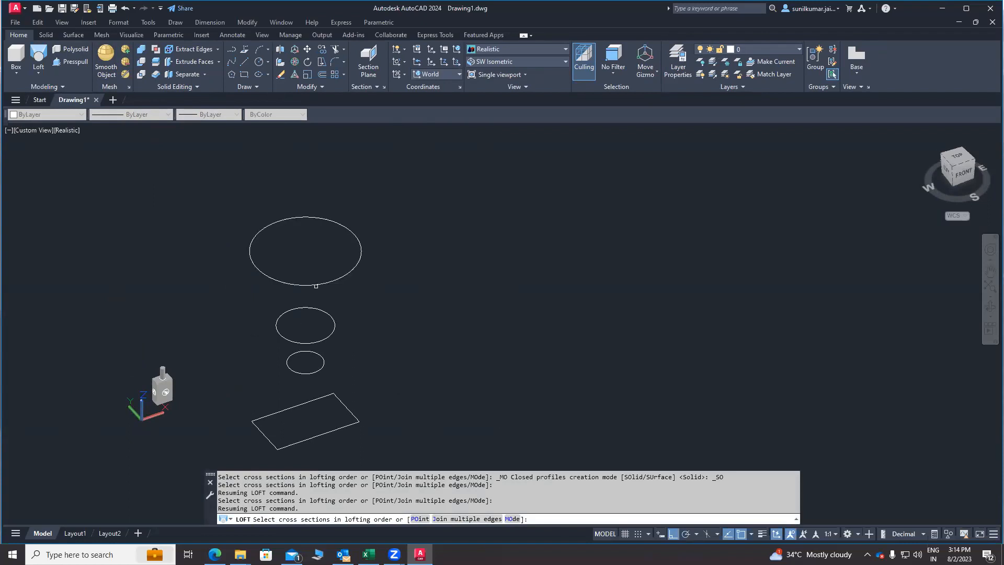
{"action": "left_click", "coordinate": [317, 283]}
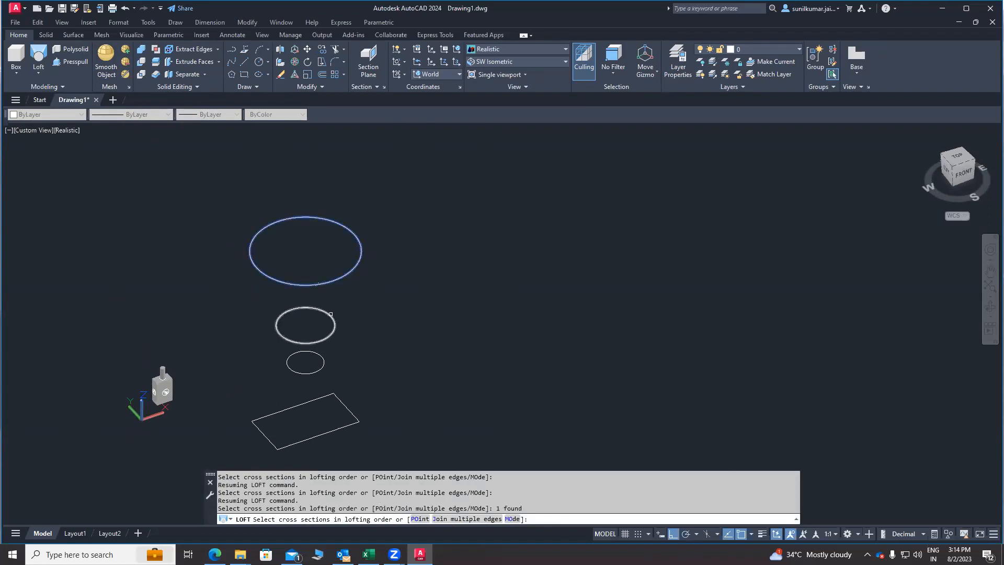
{"action": "left_click", "coordinate": [331, 316]}
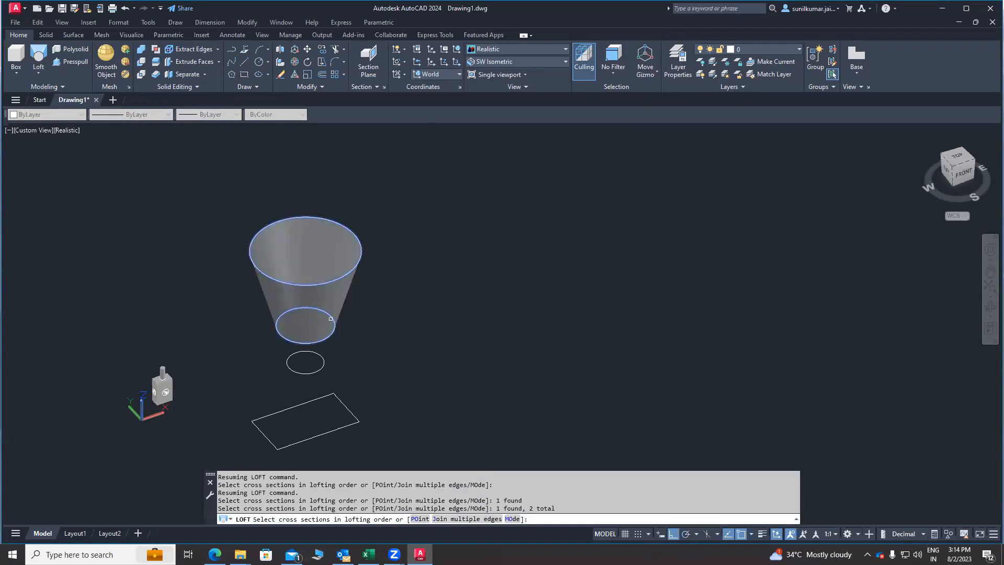
{"action": "left_click", "coordinate": [323, 364]}
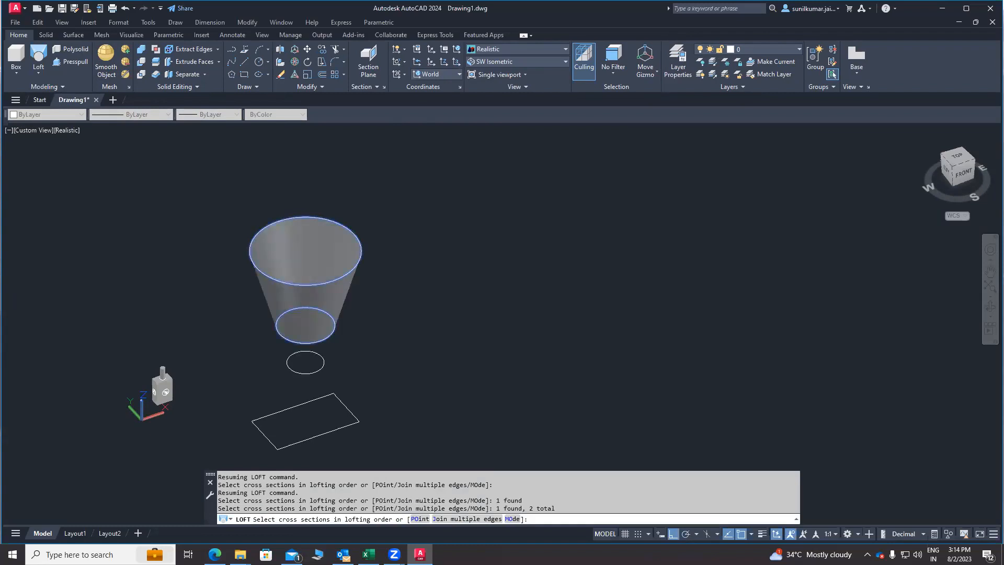
{"action": "left_click", "coordinate": [347, 408]}
Step: Check the loft preview and complete the solid with the Cross sections only option
{"action": "middle_click_drag", "start_coordinate": [380, 367], "coordinate": [341, 391], "text": "shift"}
{"action": "scroll", "coordinate": [341, 392], "scroll_direction": "up", "scroll_amount": 3}
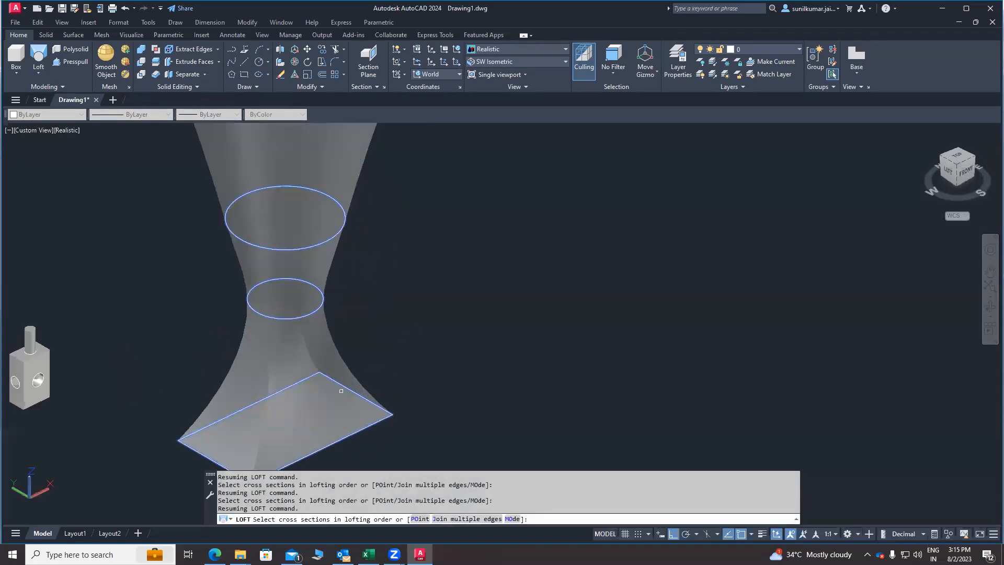
{"action": "scroll", "coordinate": [381, 340], "scroll_direction": "down", "scroll_amount": 3}
{"action": "middle_click_drag", "start_coordinate": [381, 341], "coordinate": [468, 334], "text": "shift"}
{"action": "middle_click_drag", "start_coordinate": [367, 310], "coordinate": [349, 339]}
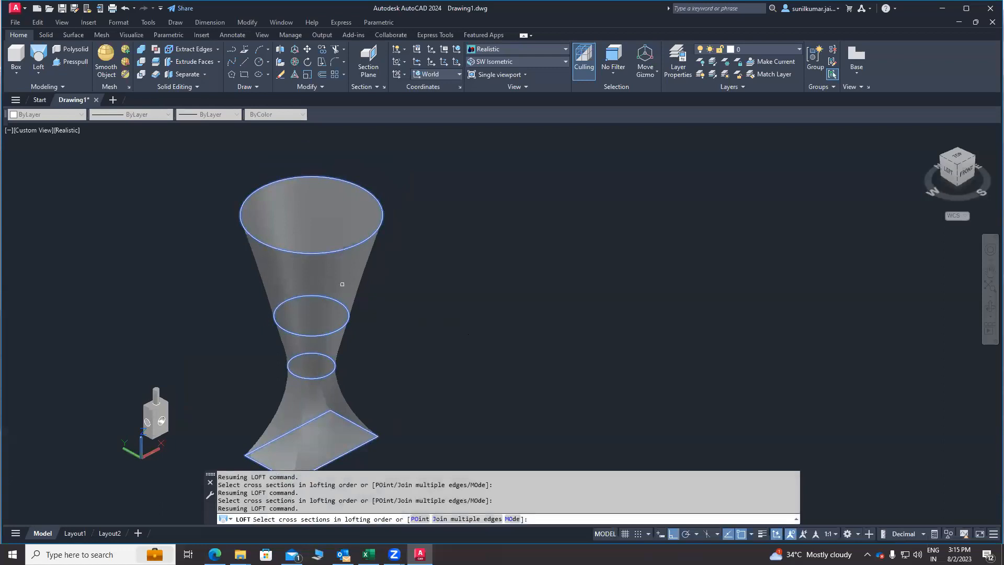
{"action": "middle_click_drag", "start_coordinate": [342, 284], "coordinate": [363, 228]}
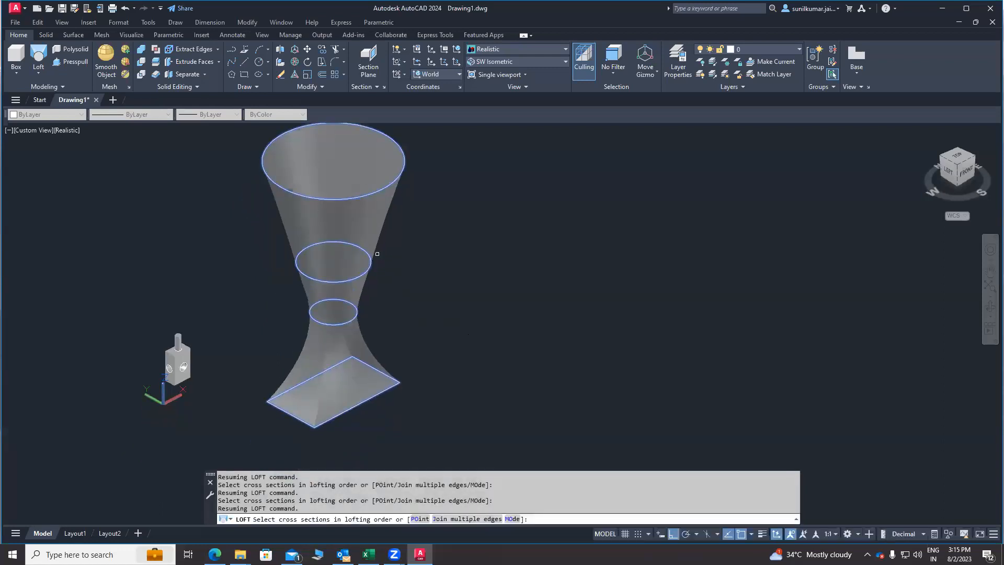
{"action": "middle_click_drag", "start_coordinate": [393, 330], "coordinate": [357, 368]}
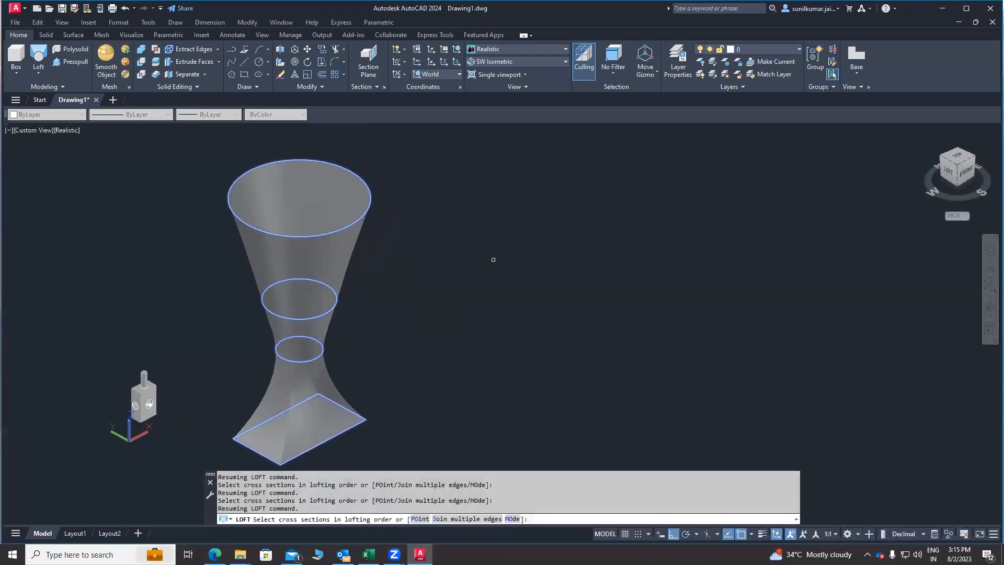
{"action": "key", "text": "Return"}
{"action": "key", "text": "Return"}
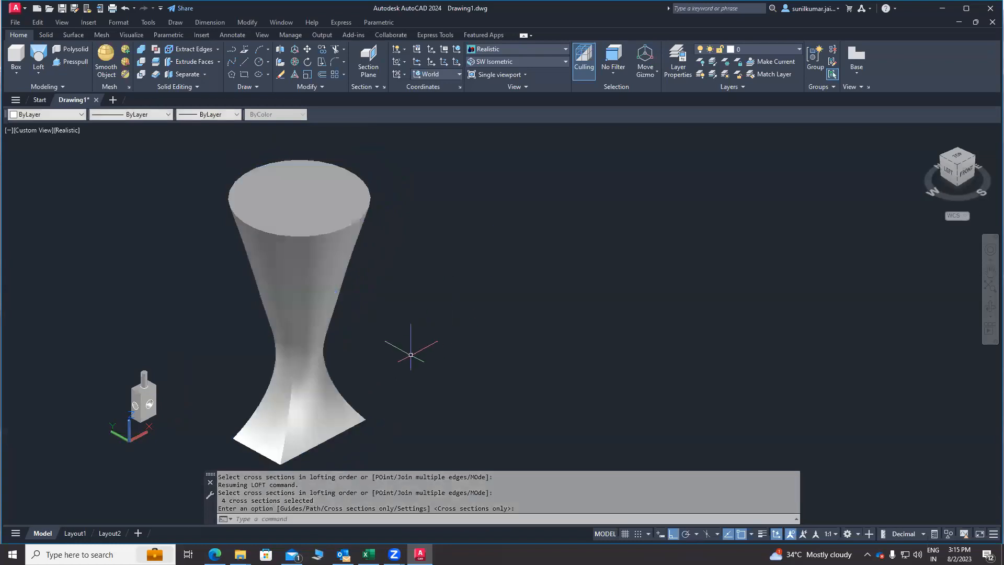
Step: Start a Shell on the lofted solid and select its top circular face for removal
{"action": "middle_click_drag", "start_coordinate": [370, 359], "coordinate": [409, 383], "text": "shift"}
{"action": "scroll", "coordinate": [264, 341], "scroll_direction": "up", "scroll_amount": 4}
{"action": "scroll", "coordinate": [314, 330], "scroll_direction": "up", "scroll_amount": 2}
{"action": "scroll", "coordinate": [162, 318], "scroll_direction": "down", "scroll_amount": 3}
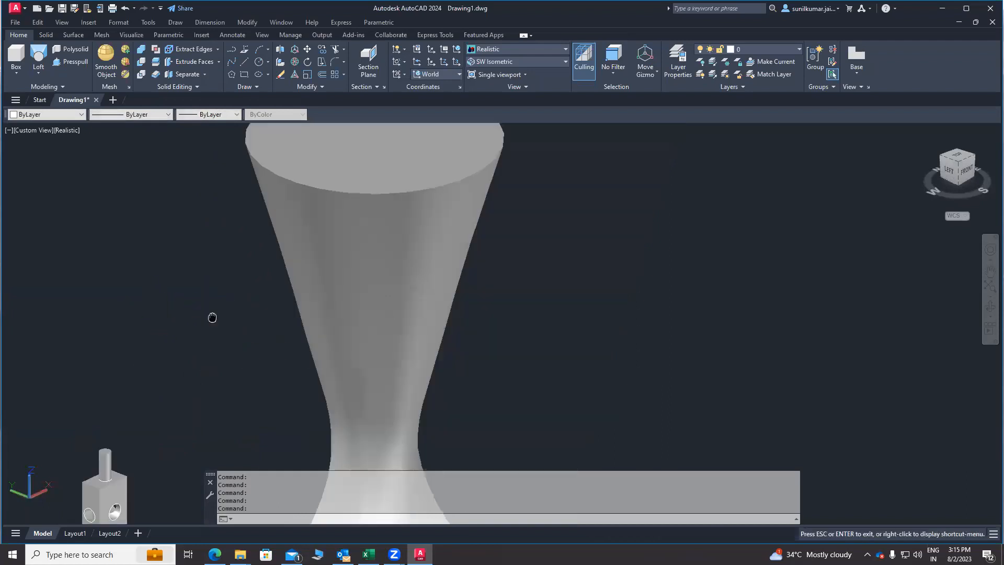
{"action": "scroll", "coordinate": [76, 130], "scroll_direction": "up", "scroll_amount": 1}
{"action": "left_click", "coordinate": [217, 62]}
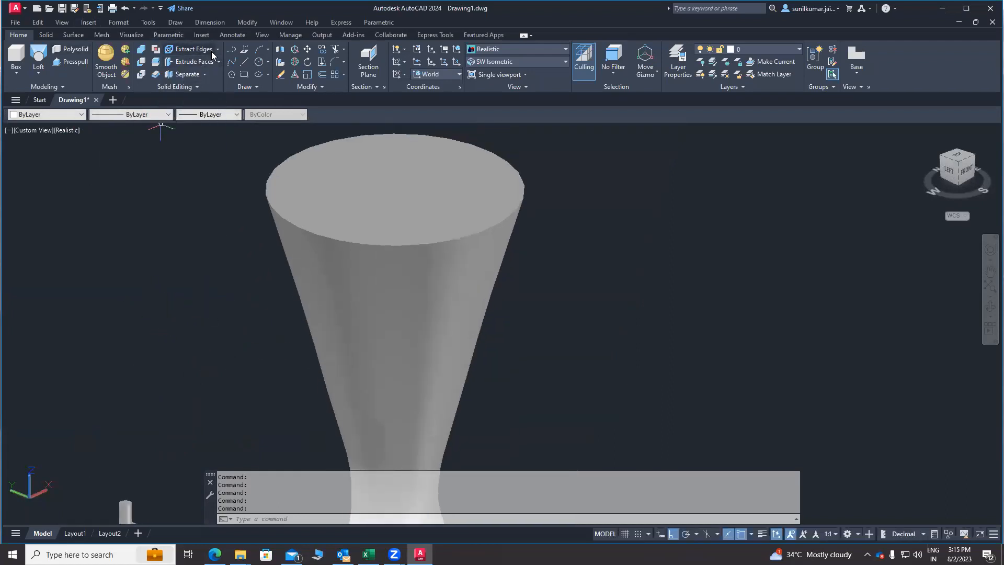
{"action": "left_click", "coordinate": [215, 49]}
{"action": "left_click", "coordinate": [205, 75]}
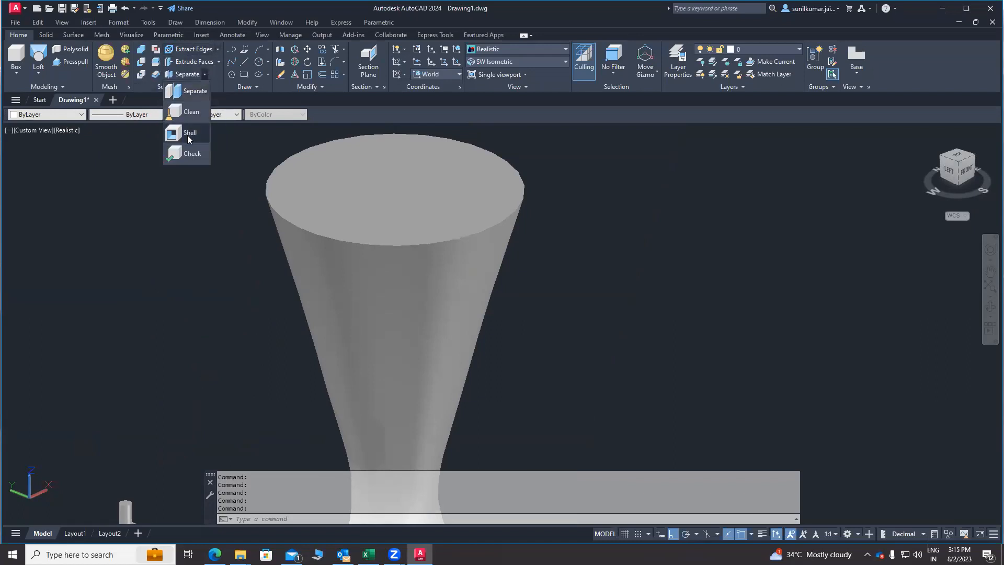
{"action": "left_click", "coordinate": [187, 135]}
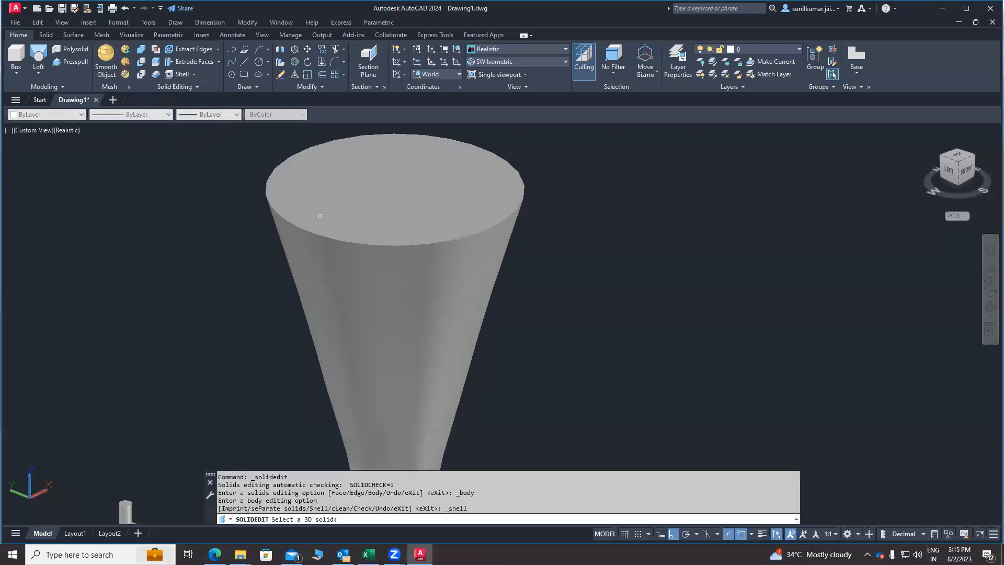
{"action": "left_click", "coordinate": [440, 197]}
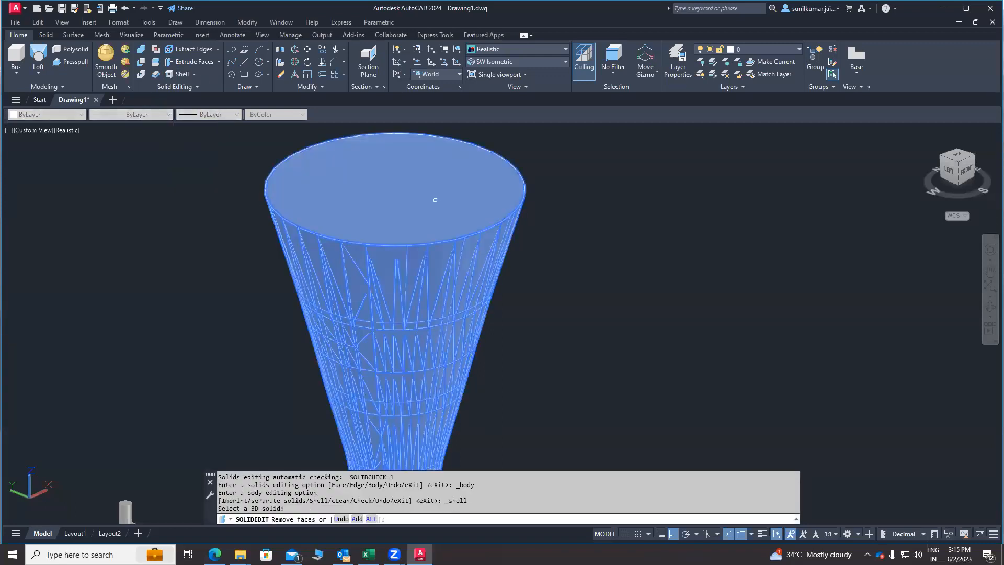
{"action": "left_click", "coordinate": [375, 167]}
{"action": "key", "text": "Return"}
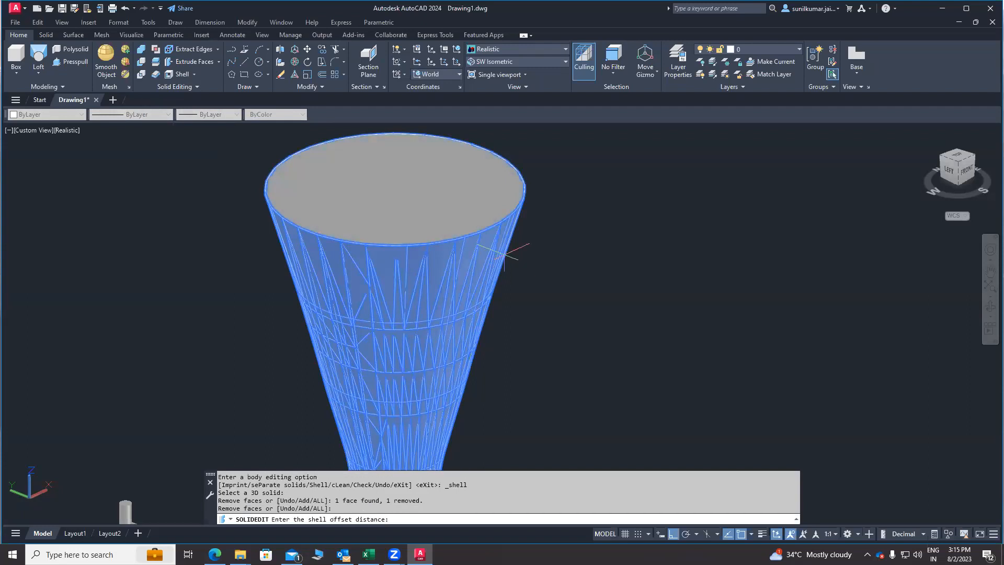
Step: Try to shell the lofted solid with an offset of about 10, picked with two points beside the top rim
{"action": "middle_click_drag", "start_coordinate": [520, 224], "coordinate": [497, 273]}
{"action": "scroll", "coordinate": [495, 222], "scroll_direction": "up", "scroll_amount": 5}
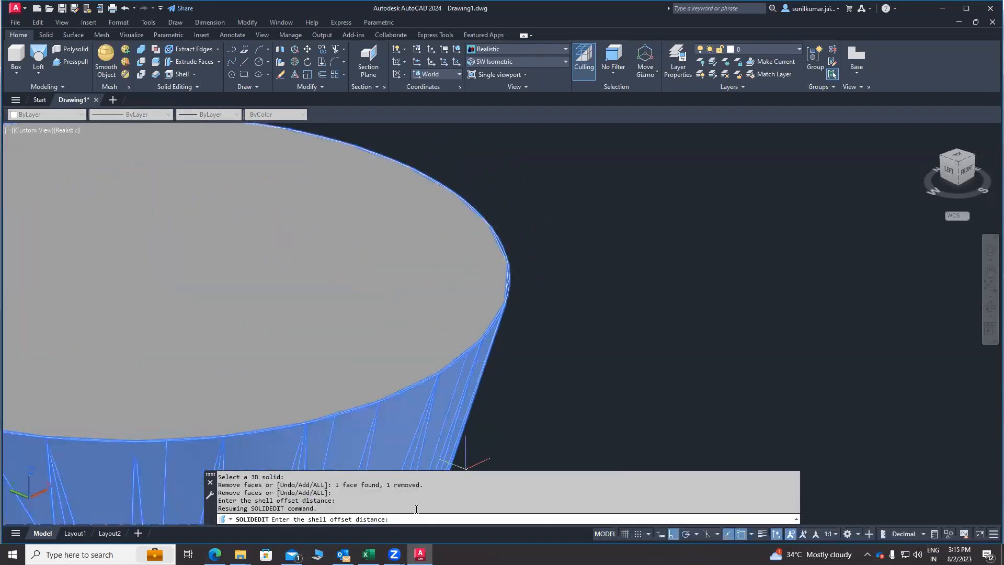
{"action": "left_click", "coordinate": [509, 214]}
{"action": "scroll", "coordinate": [513, 213], "scroll_direction": "up", "scroll_amount": 1}
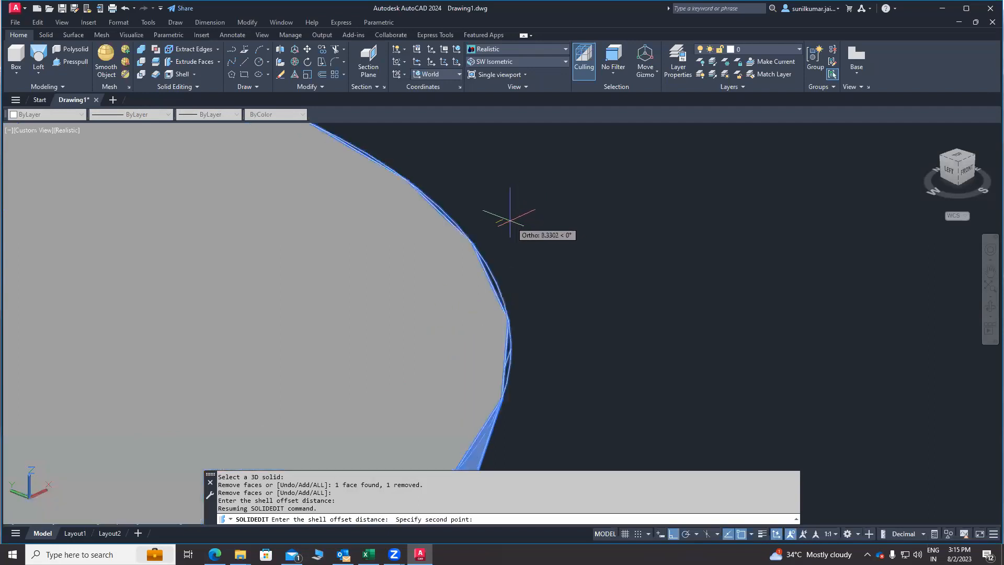
{"action": "scroll", "coordinate": [510, 216], "scroll_direction": "up", "scroll_amount": 1}
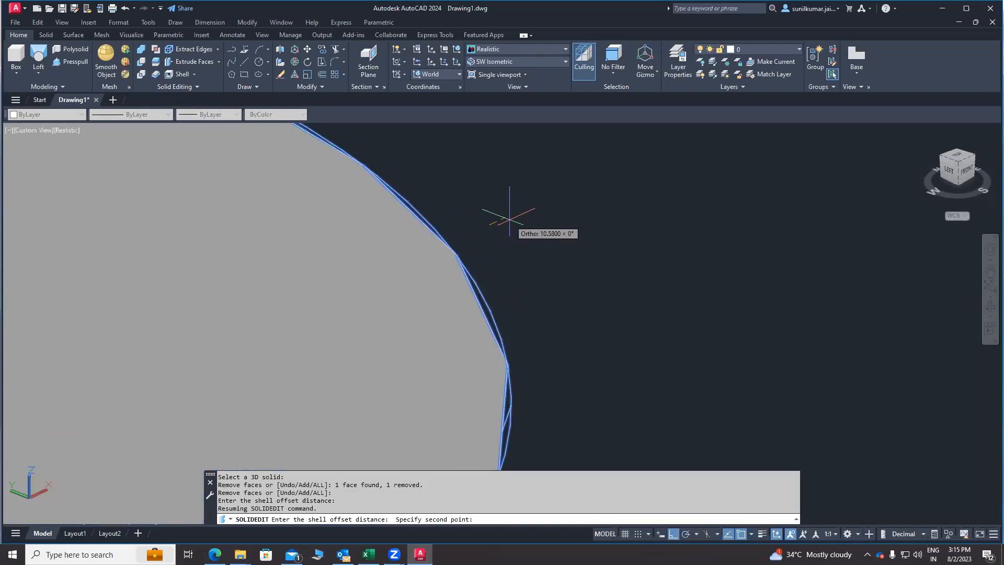
{"action": "left_click", "coordinate": [510, 219]}
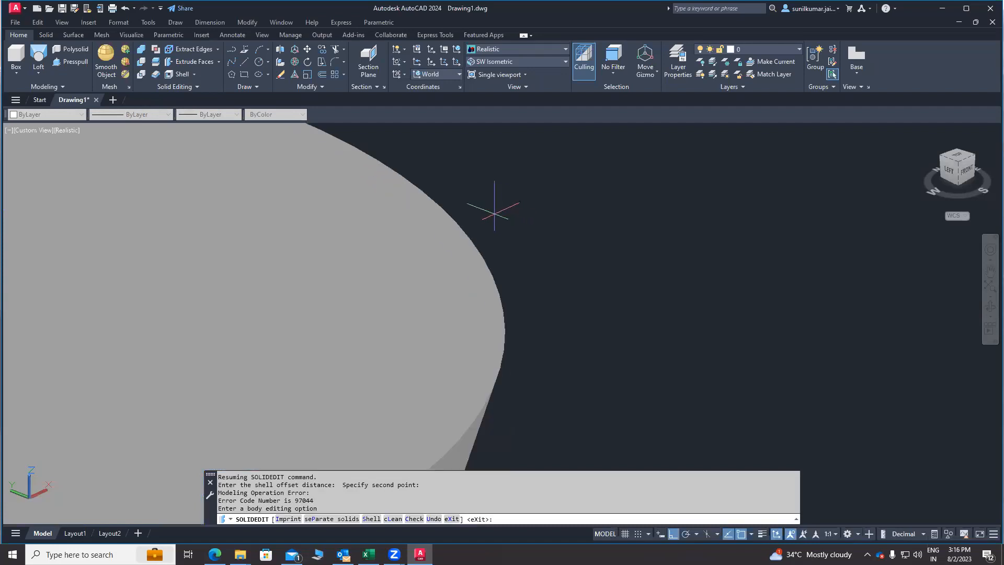
{"action": "scroll", "coordinate": [498, 179], "scroll_direction": "down", "scroll_amount": 3}
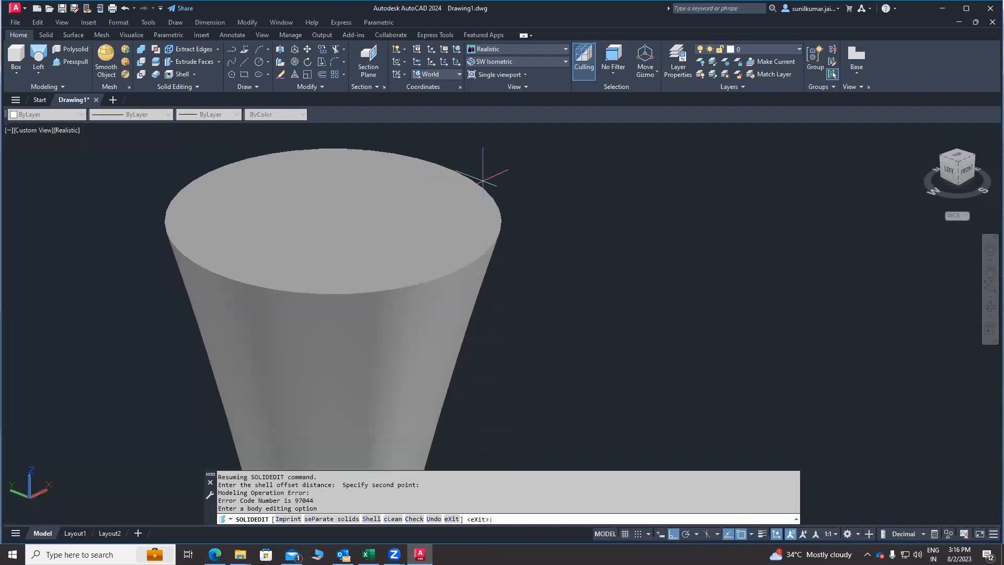
Step: Set the visual style to 2D Wireframe
{"action": "middle_click_drag", "start_coordinate": [471, 156], "coordinate": [513, 125]}
{"action": "left_click", "coordinate": [497, 60]}
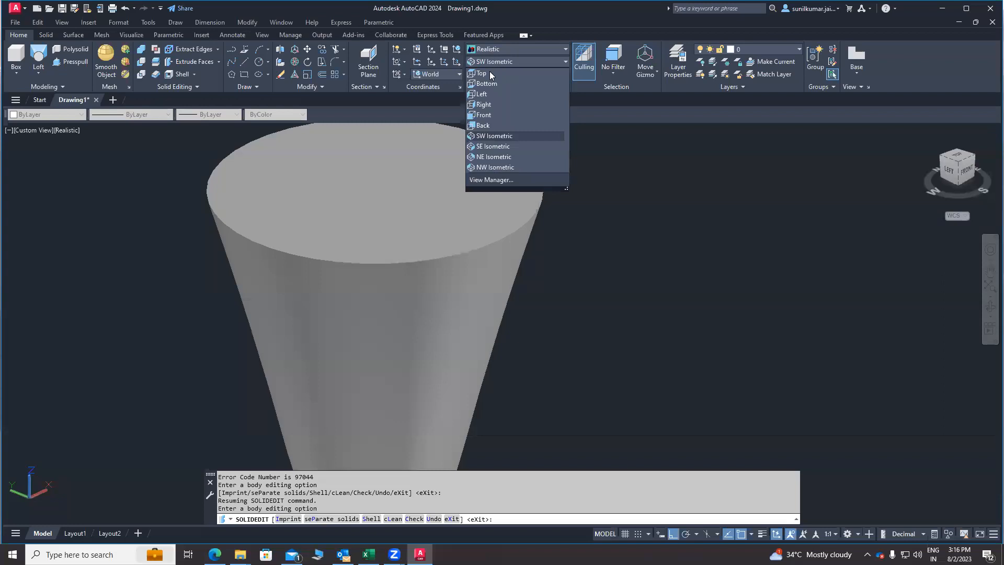
{"action": "left_click", "coordinate": [492, 48]}
{"action": "left_click", "coordinate": [487, 69]}
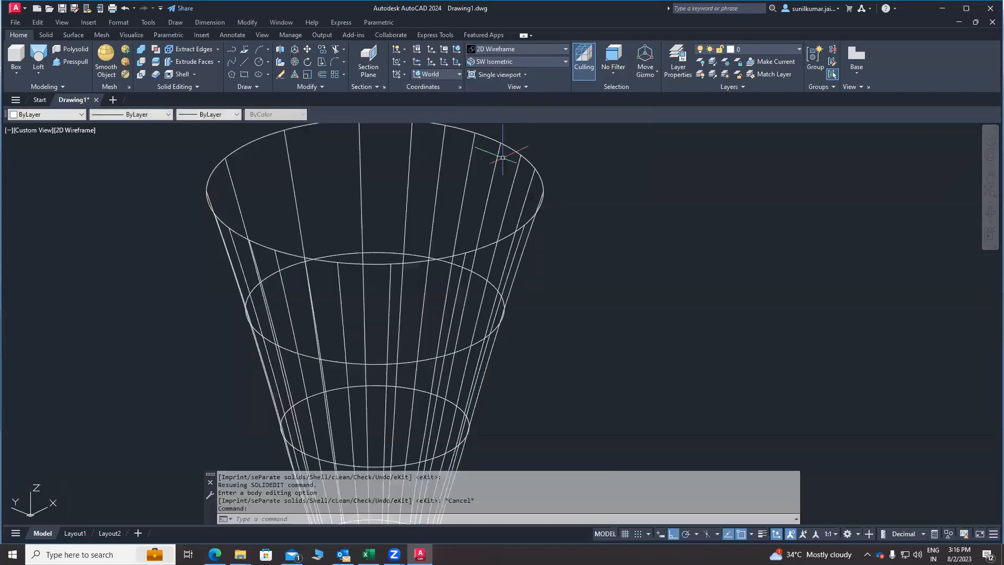
Step: Undo the visual style change, the shell attempt and the preceding view changes
{"action": "key", "text": "ctrl+z"}
{"action": "key", "text": "ctrl+z"}
{"action": "key", "text": "ctrl+z"}
{"action": "key", "text": "ctrl+z"}
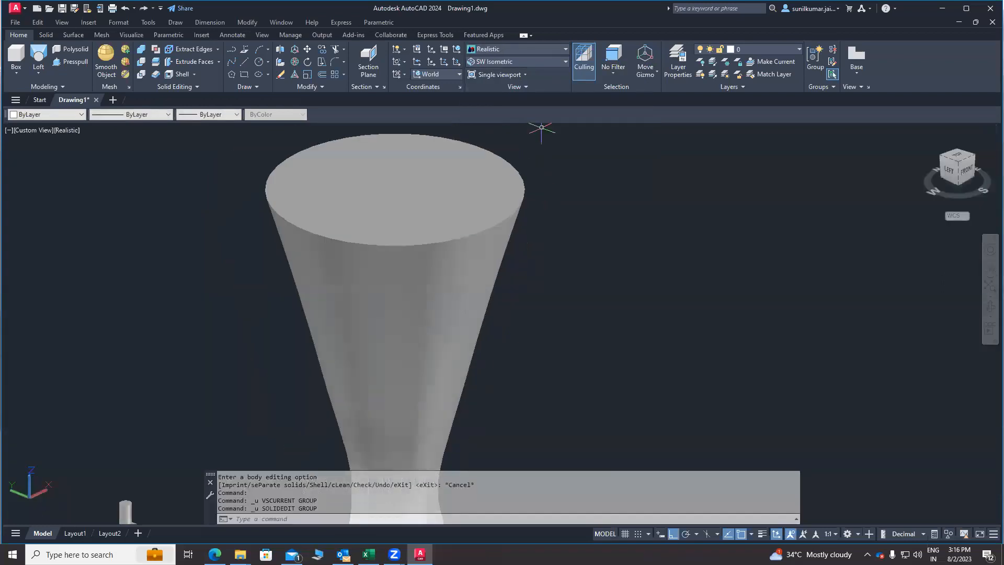
{"action": "key", "text": "ctrl+z"}
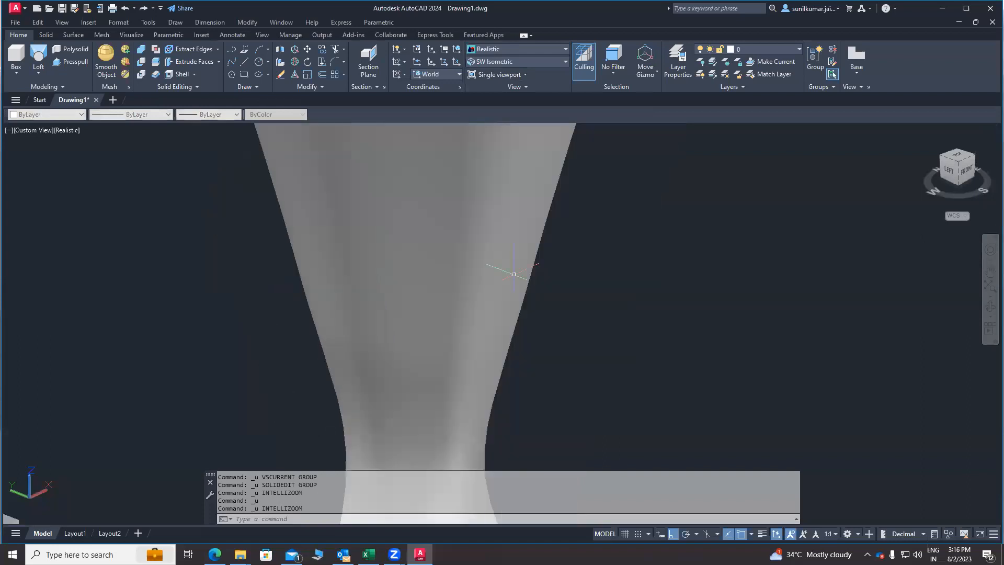
{"action": "key", "text": "ctrl+z"}
Step: Move the lofted solid farther away from the box
{"action": "left_click", "coordinate": [343, 278]}
{"action": "type", "text": "m"}
{"action": "key", "text": "Return"}
{"action": "left_click", "coordinate": [426, 274]}
{"action": "middle_click_drag", "start_coordinate": [323, 296], "coordinate": [179, 356]}
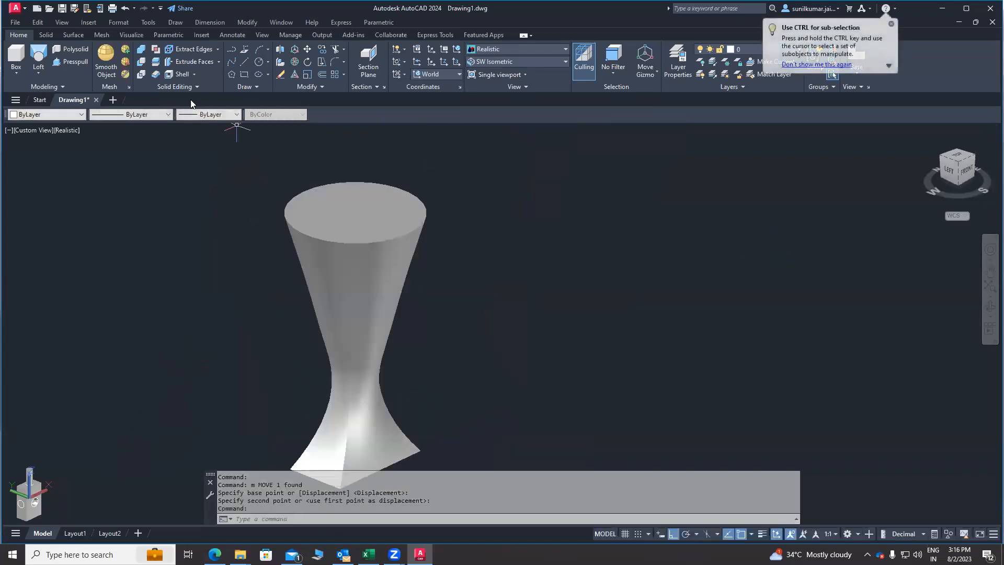
Step: Try to shell the moved lofted solid with its top circular face removed, picking a small offset beside the rim
{"action": "left_click", "coordinate": [178, 73]}
{"action": "left_click", "coordinate": [372, 322]}
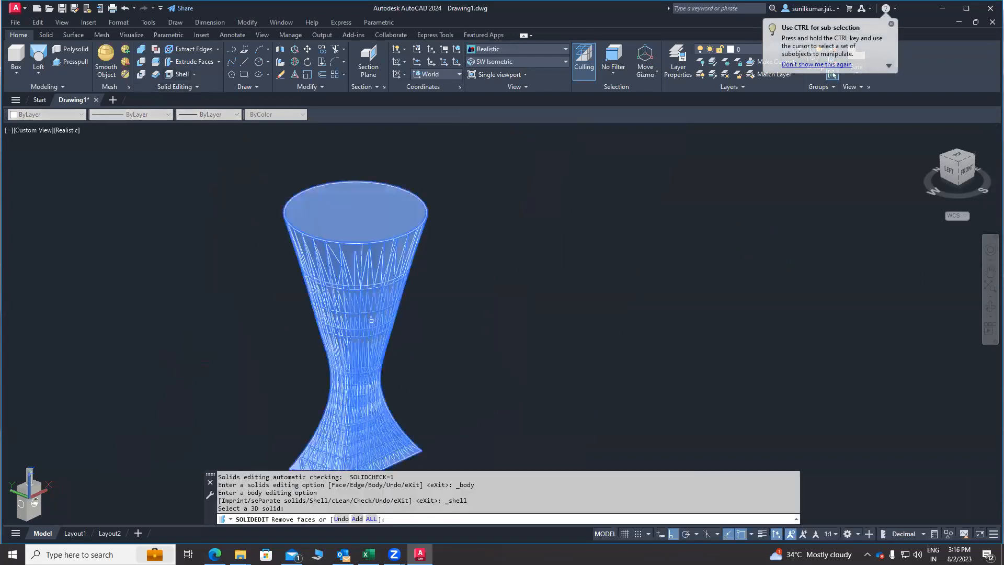
{"action": "left_click", "coordinate": [366, 215]}
{"action": "key", "text": "Return"}
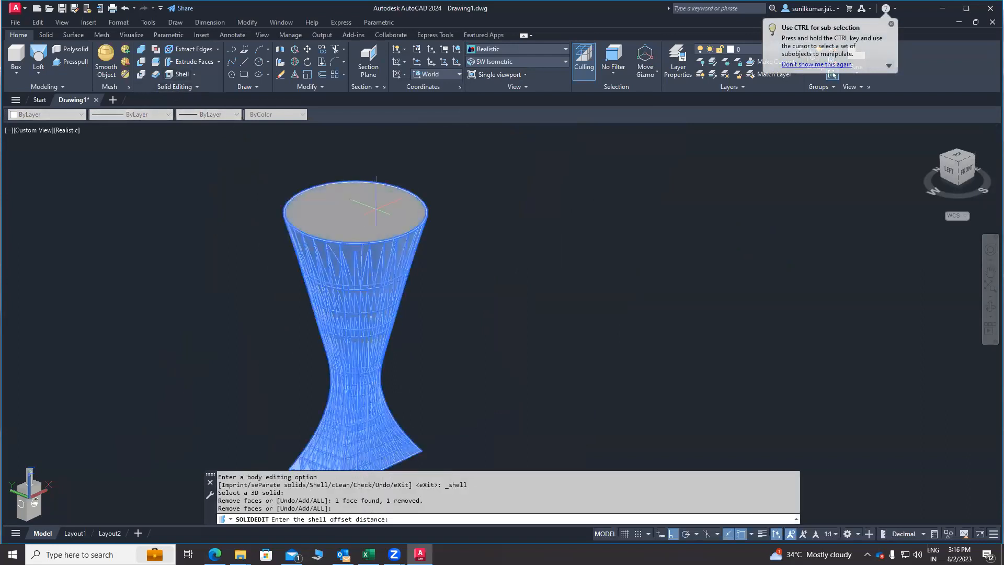
{"action": "scroll", "coordinate": [367, 216], "scroll_direction": "up", "scroll_amount": 3}
{"action": "left_click", "coordinate": [476, 183]}
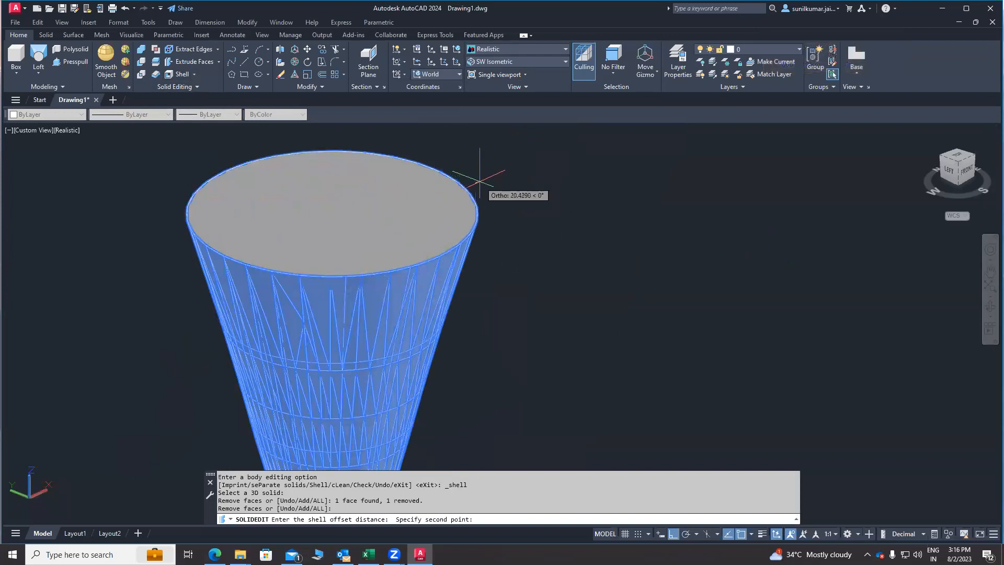
{"action": "scroll", "coordinate": [479, 181], "scroll_direction": "up", "scroll_amount": 3}
{"action": "left_click", "coordinate": [476, 182]}
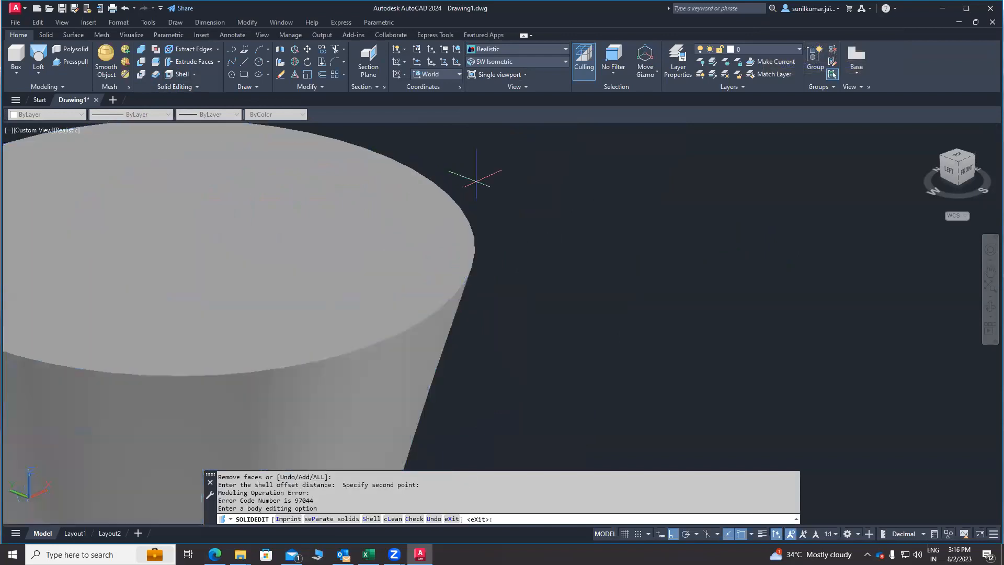
{"action": "scroll", "coordinate": [476, 181], "scroll_direction": "down", "scroll_amount": 5}
{"action": "middle_click_drag", "start_coordinate": [450, 167], "coordinate": [405, 293], "text": "shift"}
{"action": "scroll", "coordinate": [410, 249], "scroll_direction": "up", "scroll_amount": 8}
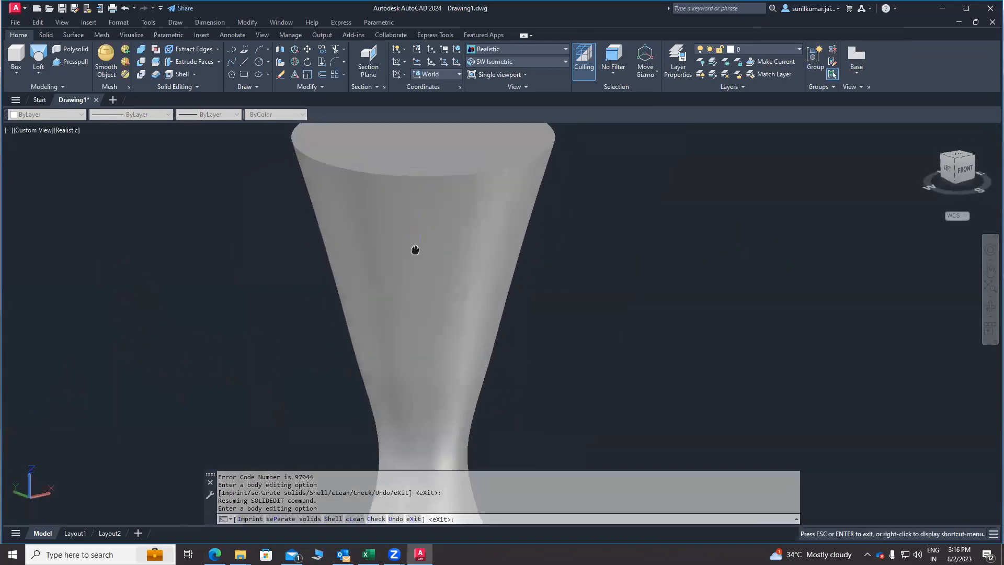
Step: Create a cylinder in the empty space beside the lofted solid, picking its centre, radius and height freehand
{"action": "left_click", "coordinate": [17, 73]}
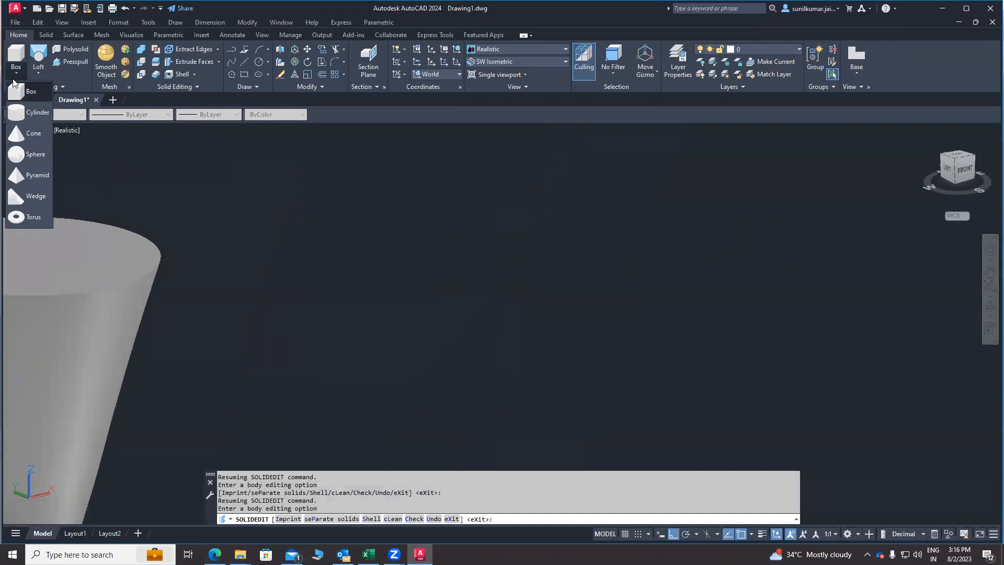
{"action": "left_click", "coordinate": [30, 113]}
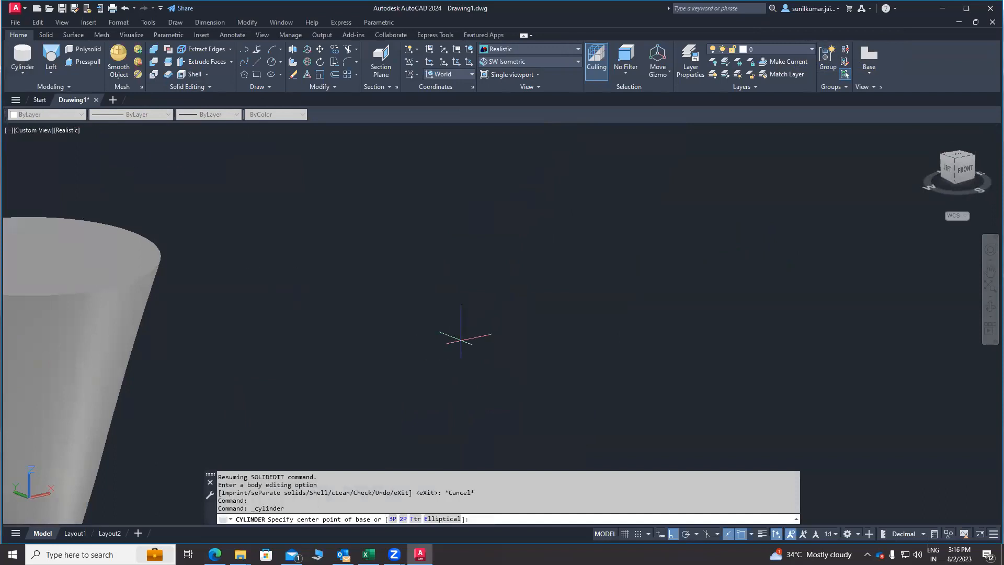
{"action": "left_click", "coordinate": [495, 300]}
{"action": "left_click", "coordinate": [502, 251]}
{"action": "scroll", "coordinate": [459, 390], "scroll_direction": "down", "scroll_amount": 5}
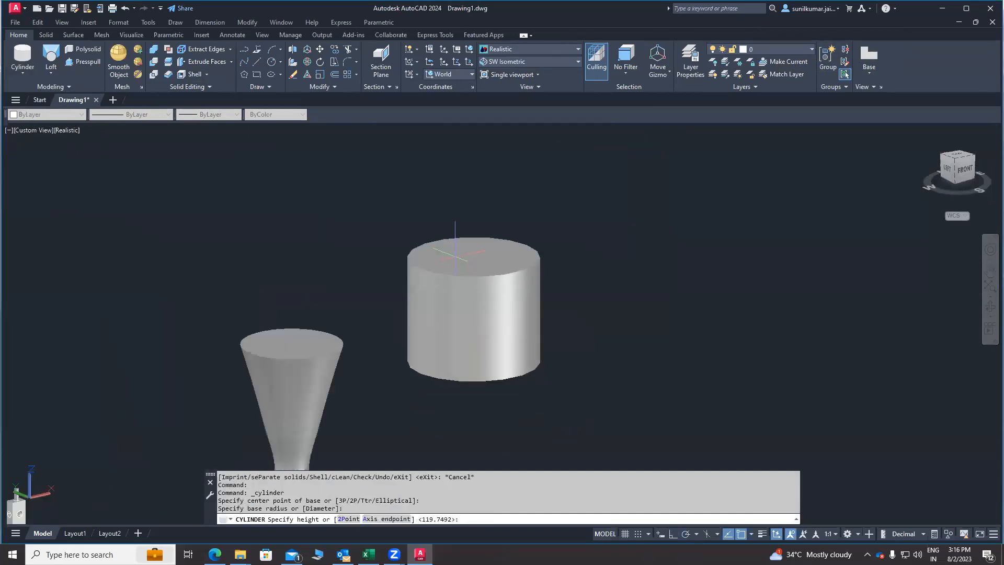
{"action": "left_click", "coordinate": [454, 225]}
{"action": "middle_click_drag", "start_coordinate": [433, 208], "coordinate": [431, 277], "text": "shift"}
{"action": "middle_click_drag", "start_coordinate": [538, 225], "coordinate": [397, 326]}
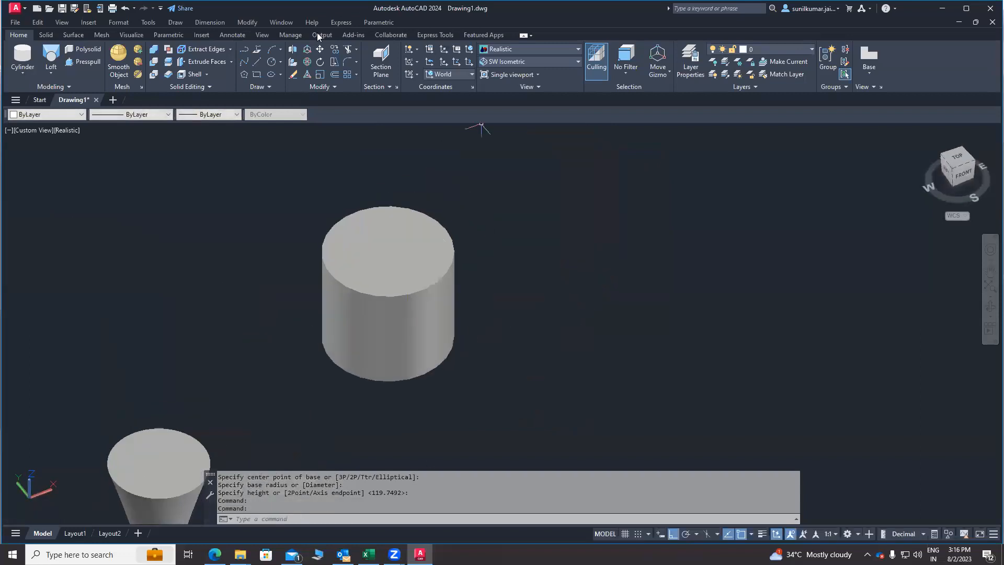
Step: Try to shell the cylinder with its side face removed and an offset of about 60, and undo the result
{"action": "left_click", "coordinate": [195, 75]}
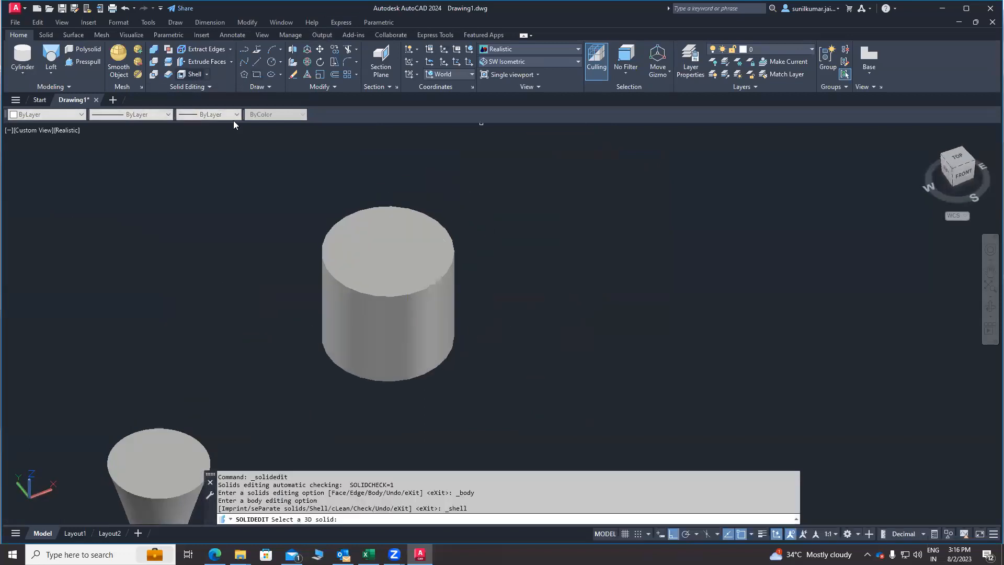
{"action": "left_click", "coordinate": [397, 329]}
{"action": "left_click", "coordinate": [405, 261]}
{"action": "key", "text": "Return"}
{"action": "left_click", "coordinate": [457, 229]}
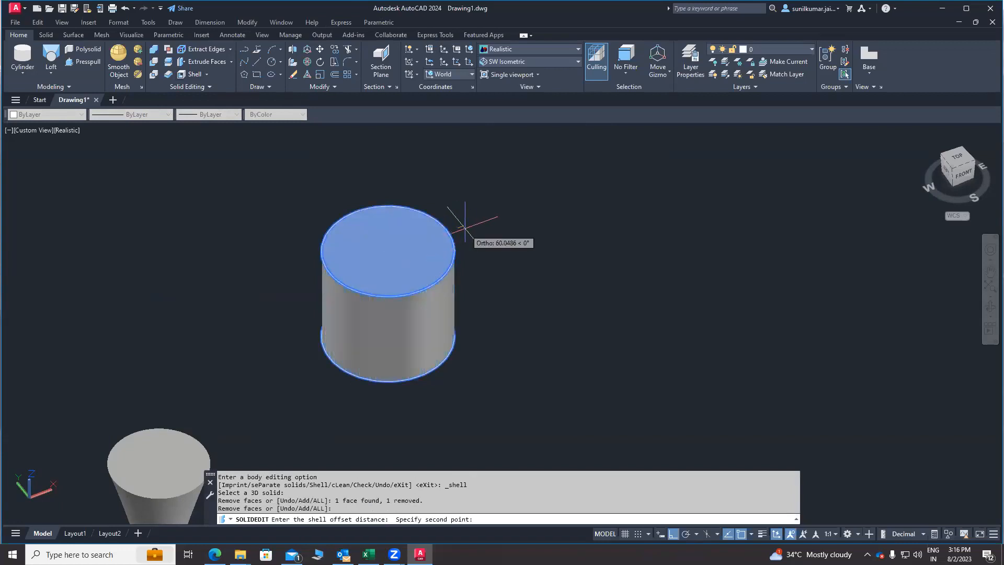
{"action": "left_click", "coordinate": [465, 226]}
{"action": "key", "text": "ctrl+z"}
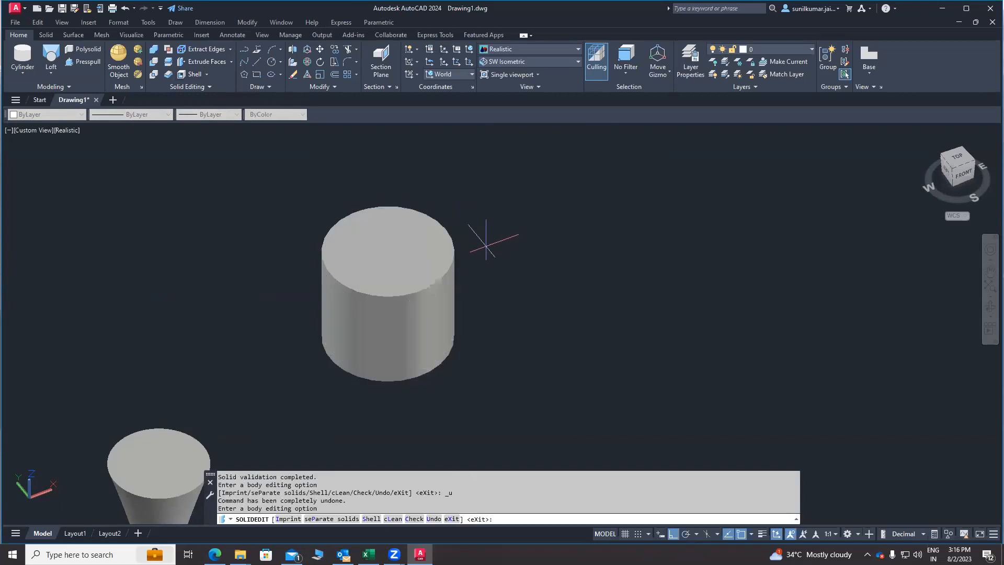
Step: Shell the cylinder with its top face removed, picking the offset distance with two points beside the rim
{"action": "left_click", "coordinate": [197, 80]}
{"action": "left_click", "coordinate": [387, 288]}
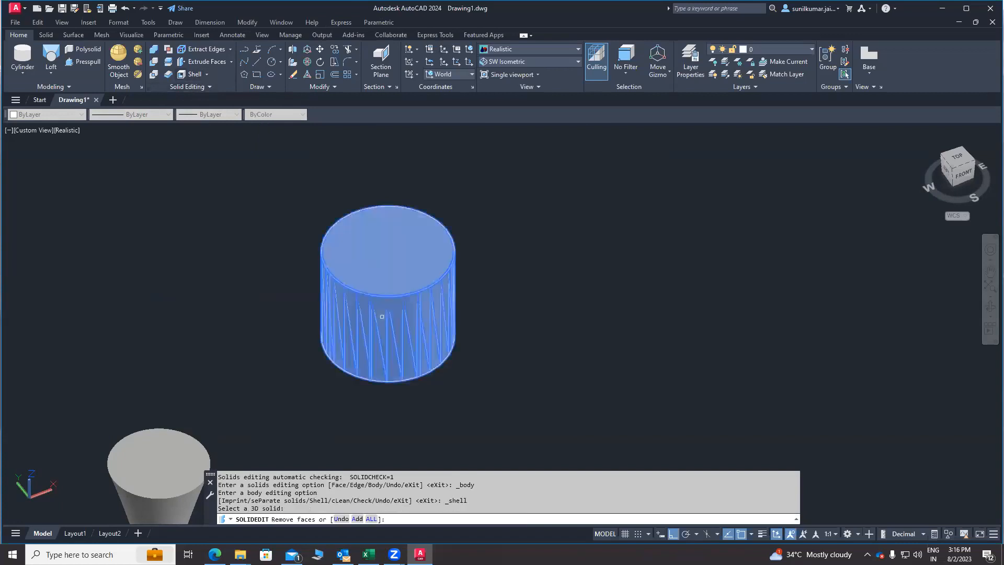
{"action": "scroll", "coordinate": [387, 287], "scroll_direction": "up", "scroll_amount": 3}
{"action": "left_click", "coordinate": [401, 279]}
{"action": "key", "text": "Return"}
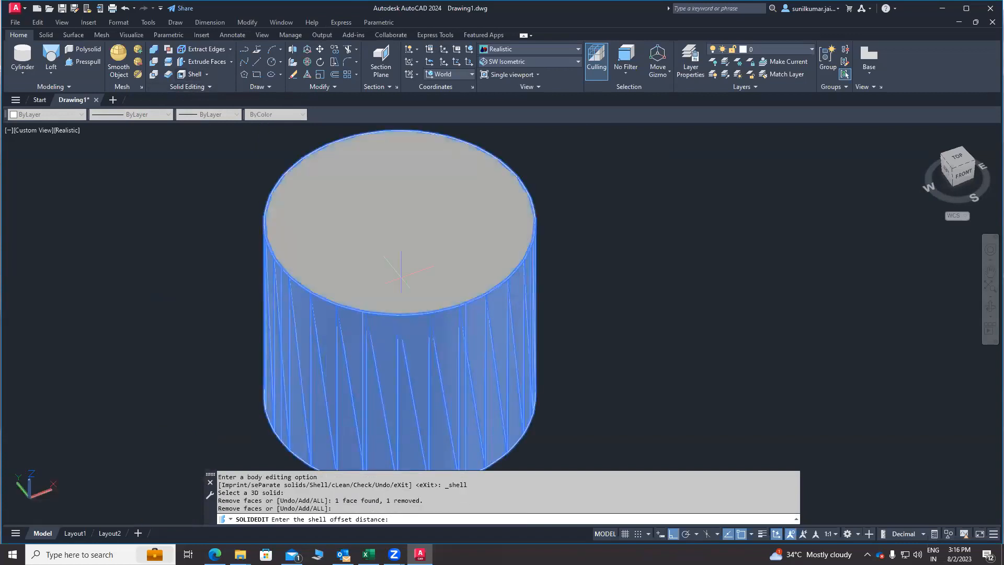
{"action": "left_click", "coordinate": [552, 199]}
{"action": "left_click", "coordinate": [578, 197]}
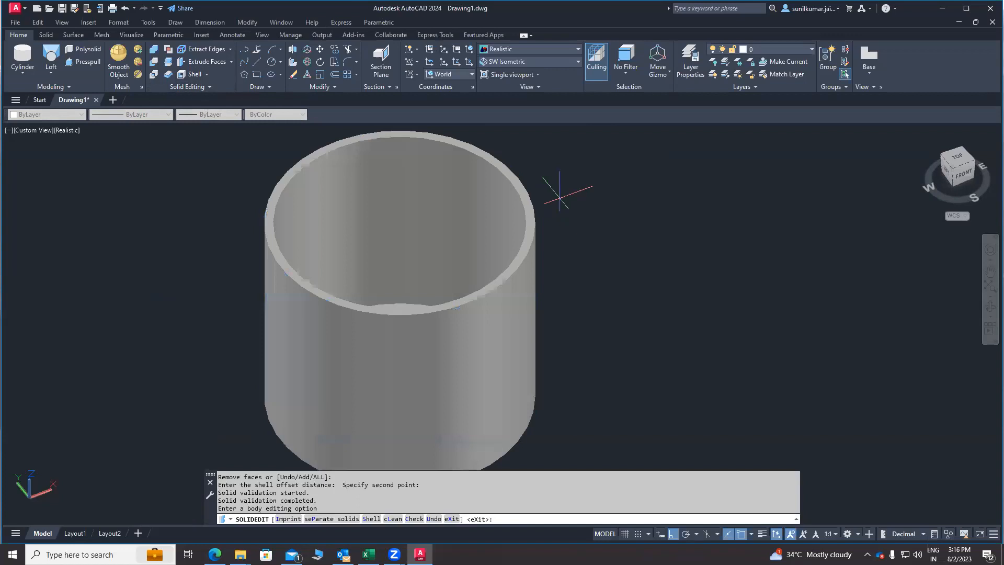
{"action": "middle_click_drag", "start_coordinate": [587, 301], "coordinate": [557, 281], "text": "shift"}
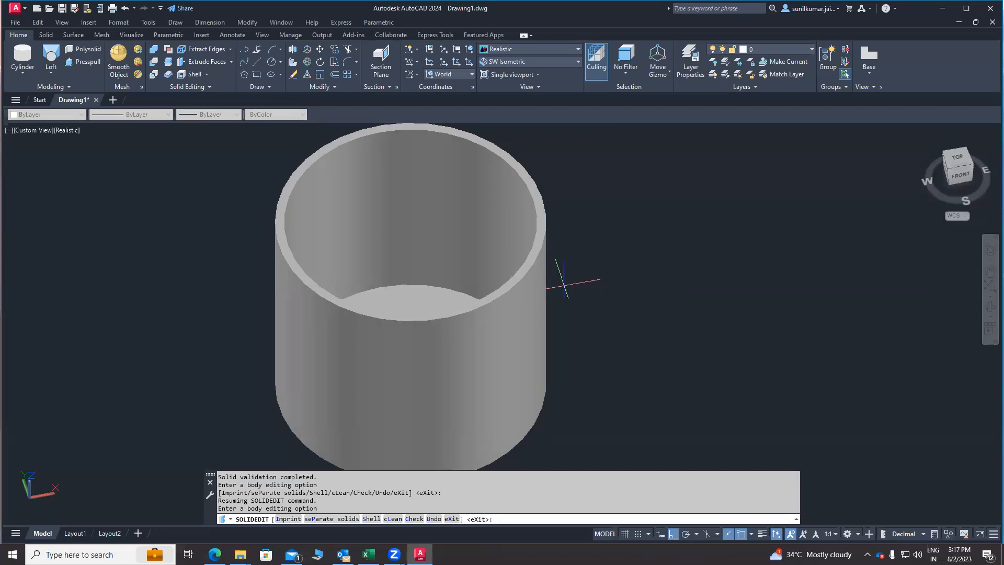
{"action": "middle_click_drag", "start_coordinate": [538, 335], "coordinate": [458, 348], "text": "shift"}
{"action": "middle_click_drag", "start_coordinate": [688, 444], "coordinate": [537, 434]}
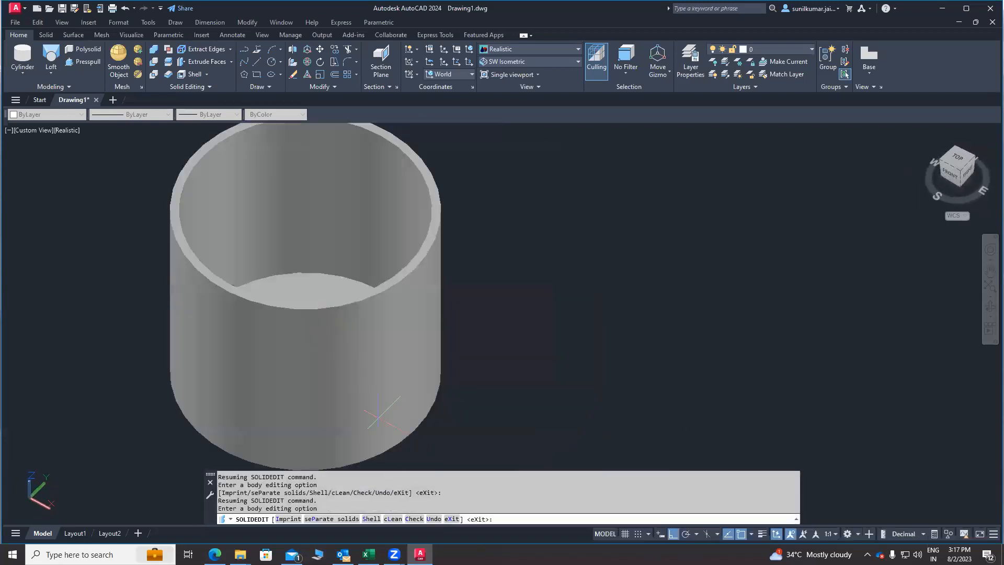
{"action": "middle_click_drag", "start_coordinate": [395, 274], "coordinate": [464, 281]}
{"action": "key", "text": "Escape"}
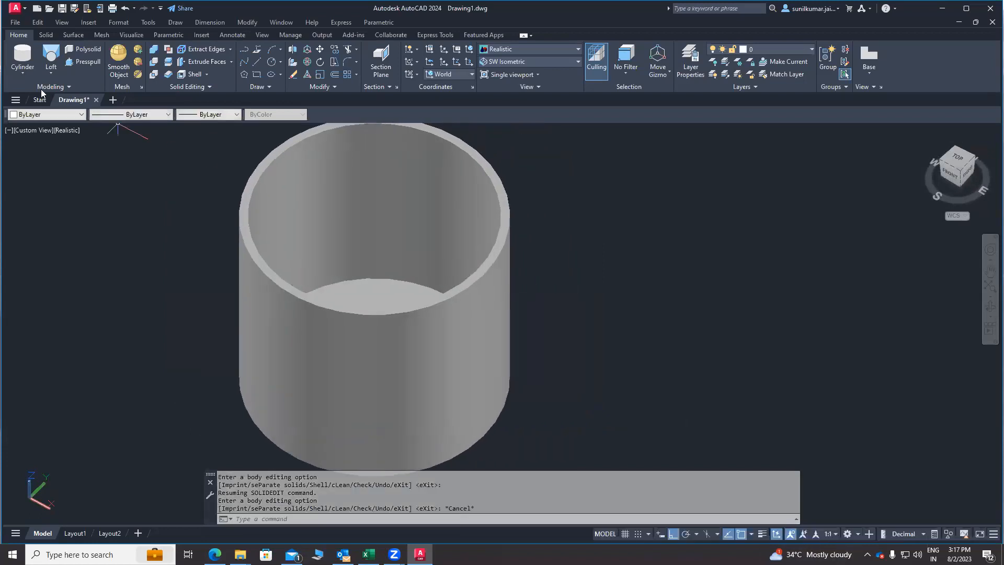
{"action": "left_click", "coordinate": [25, 80]}
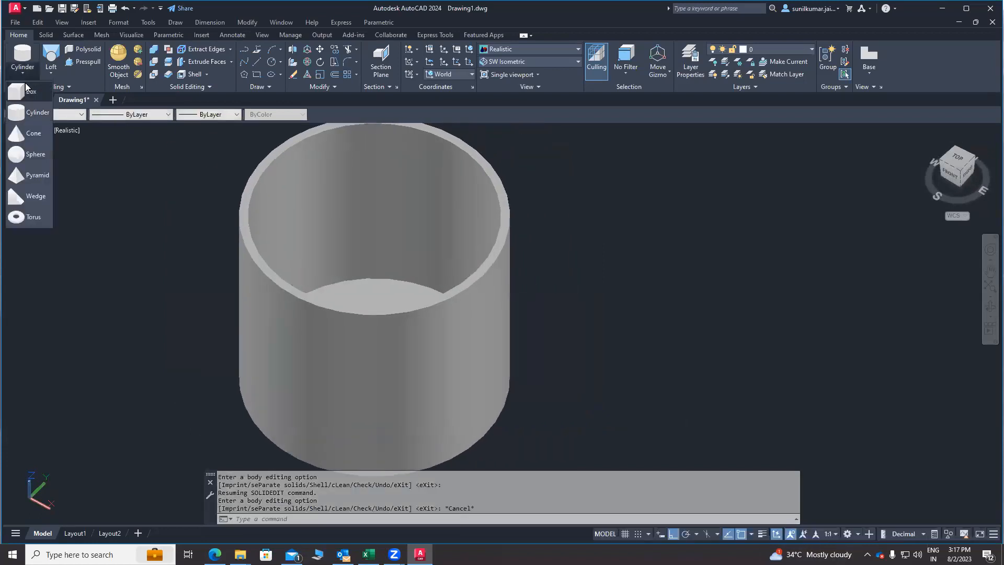
{"action": "left_click", "coordinate": [51, 74]}
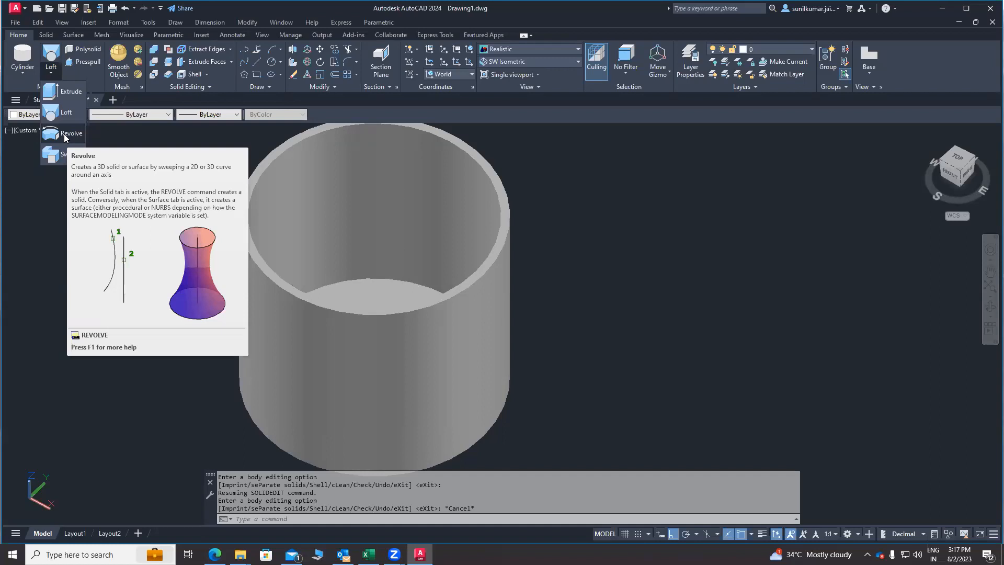
{"action": "left_click", "coordinate": [563, 242]}
Step: Switch the model to the Front view
{"action": "middle_click_drag", "start_coordinate": [549, 197], "coordinate": [368, 242]}
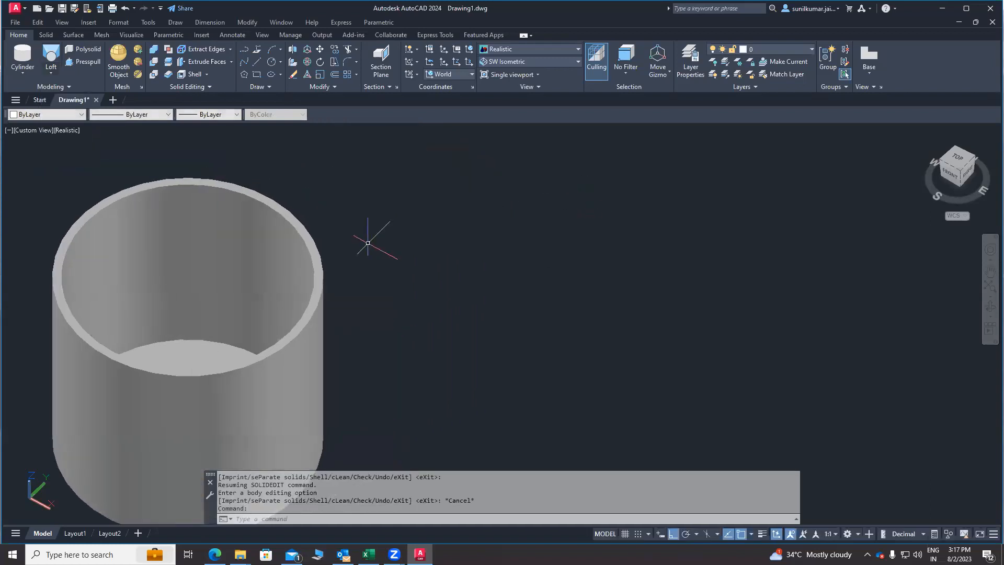
{"action": "left_click", "coordinate": [560, 63]}
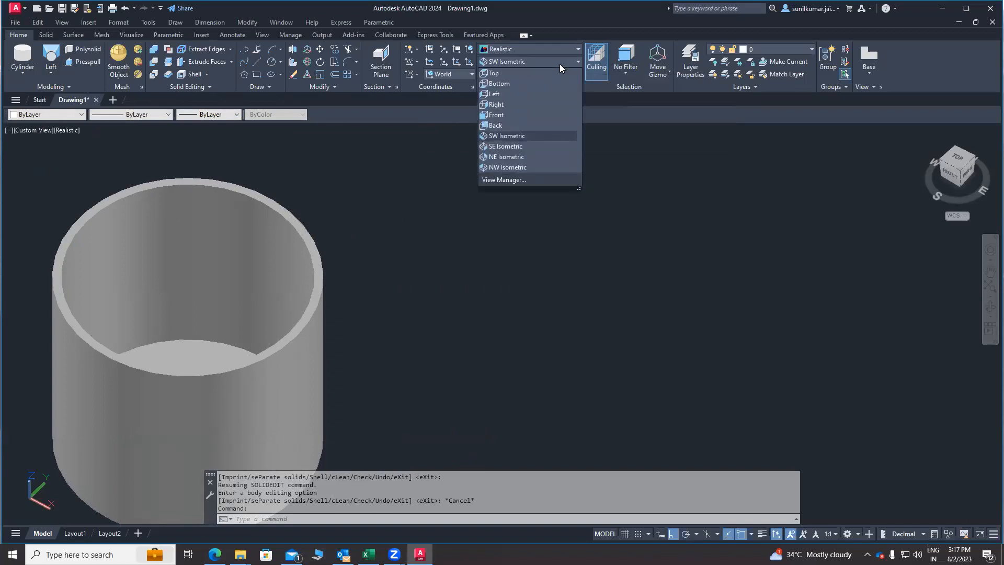
{"action": "left_click", "coordinate": [523, 117]}
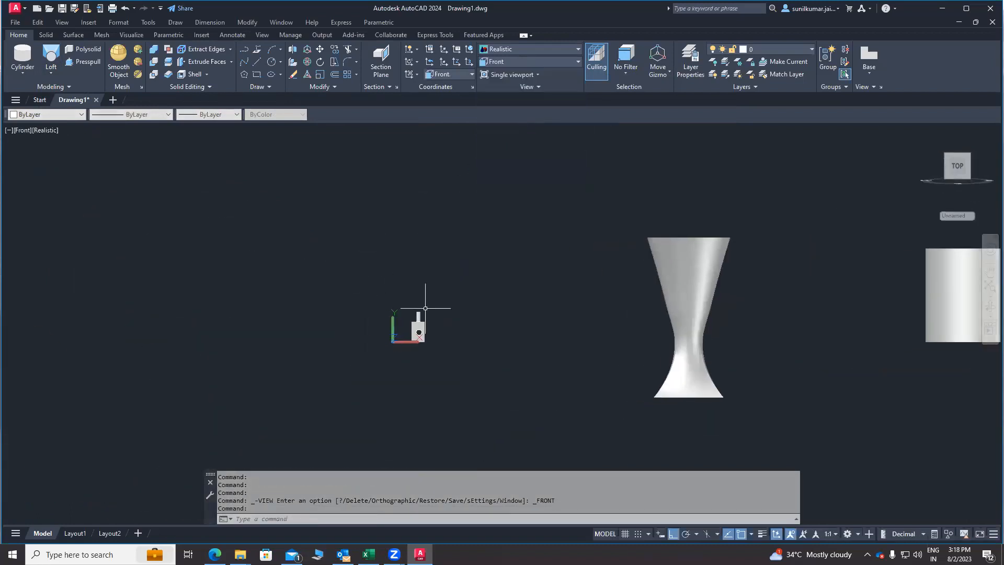
Step: Begin a polyline between the small box and the lofted solid with a short rim, slanted wall and horizontal base, using polar tracking
{"action": "left_click", "coordinate": [245, 48]}
{"action": "mouse_move", "coordinate": [669, 254]}
{"action": "middle_mouse_down"}
{"action": "mouse_move", "coordinate": [432, 328]}
{"action": "mouse_move", "coordinate": [389, 353]}
{"action": "middle_mouse_up"}
{"action": "left_click", "coordinate": [523, 249]}
{"action": "left_click", "coordinate": [489, 255]}
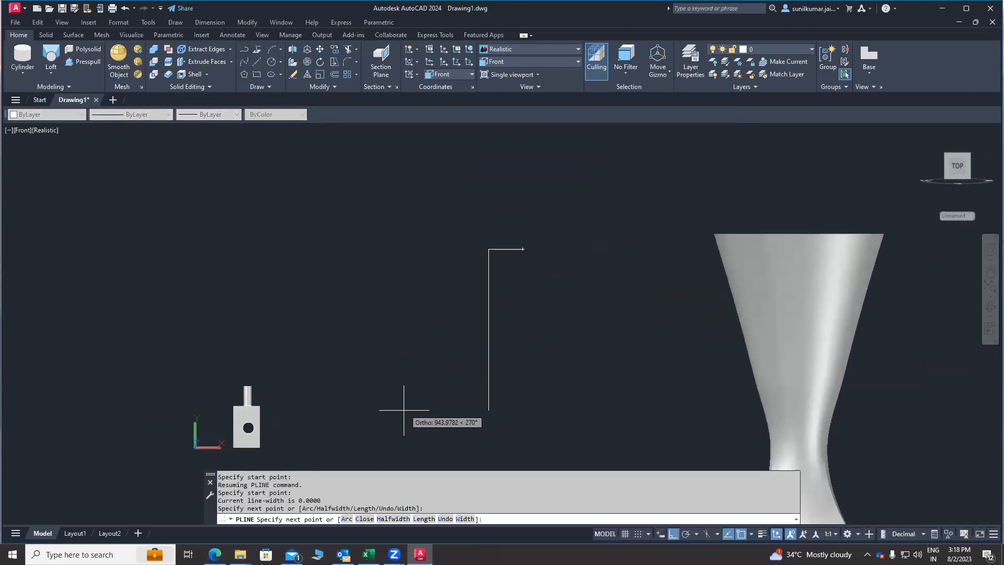
{"action": "left_click", "coordinate": [694, 536]}
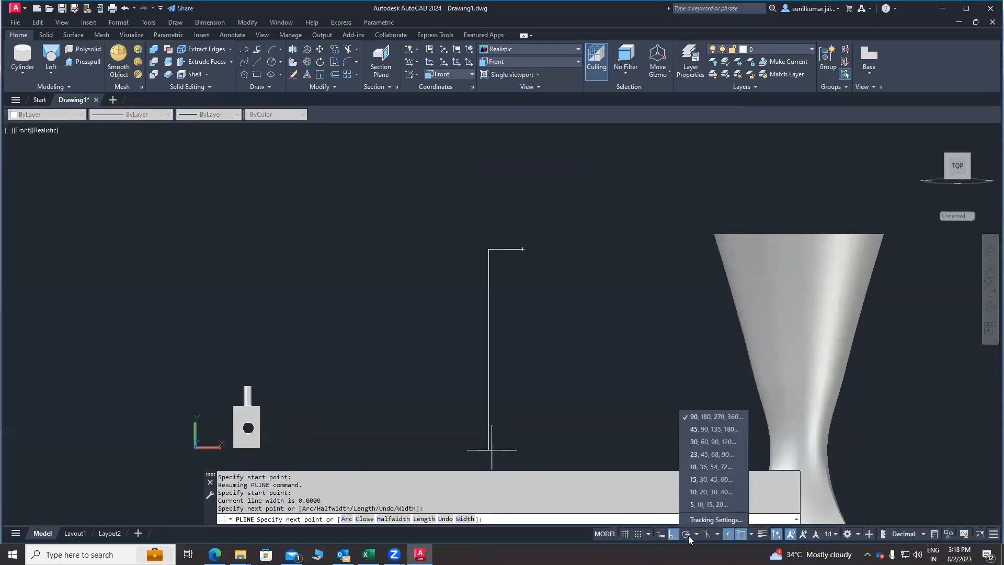
{"action": "left_click", "coordinate": [690, 536]}
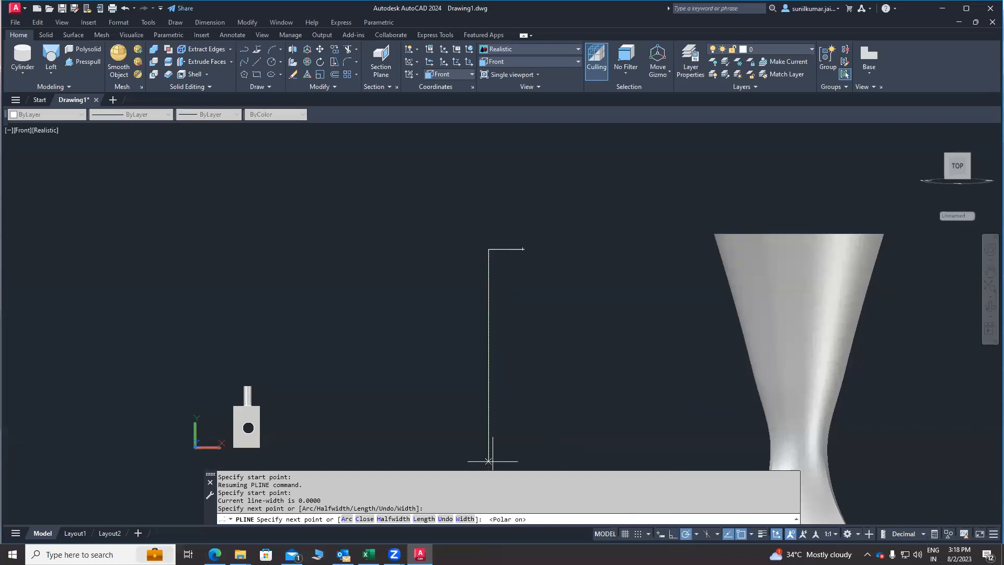
{"action": "left_click", "coordinate": [409, 386]}
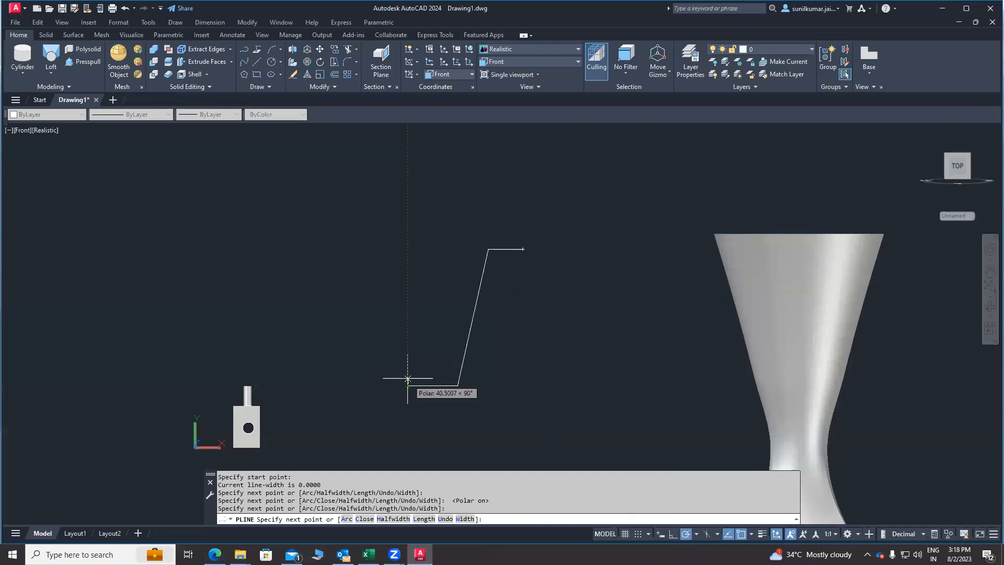
Step: Complete the polyline as a thin cup-wall profile, adding the base thickness and second wall and rim edges back to its start point
{"action": "scroll", "coordinate": [405, 380], "scroll_direction": "up", "scroll_amount": 1}
{"action": "left_click", "coordinate": [408, 377]}
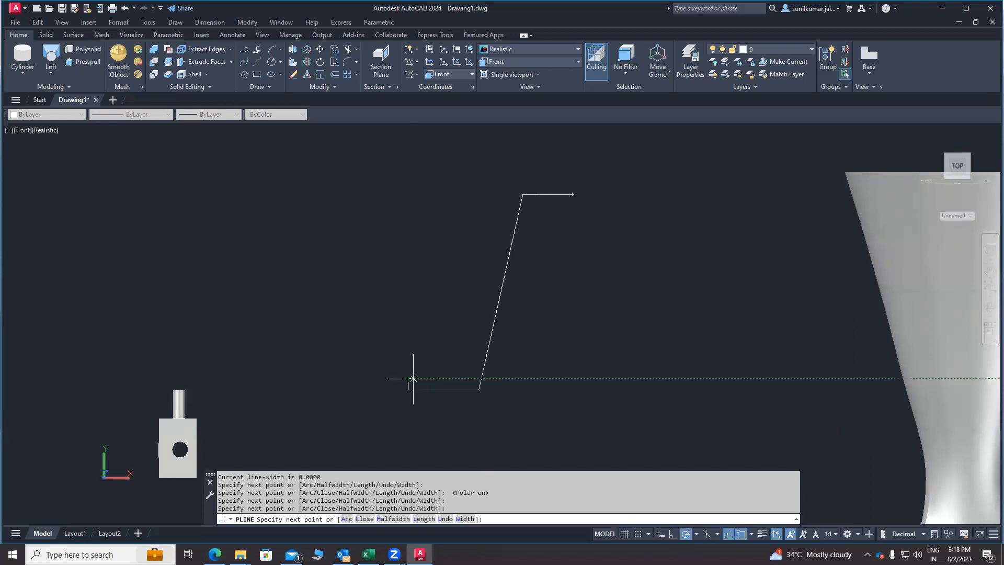
{"action": "left_click", "coordinate": [469, 378]}
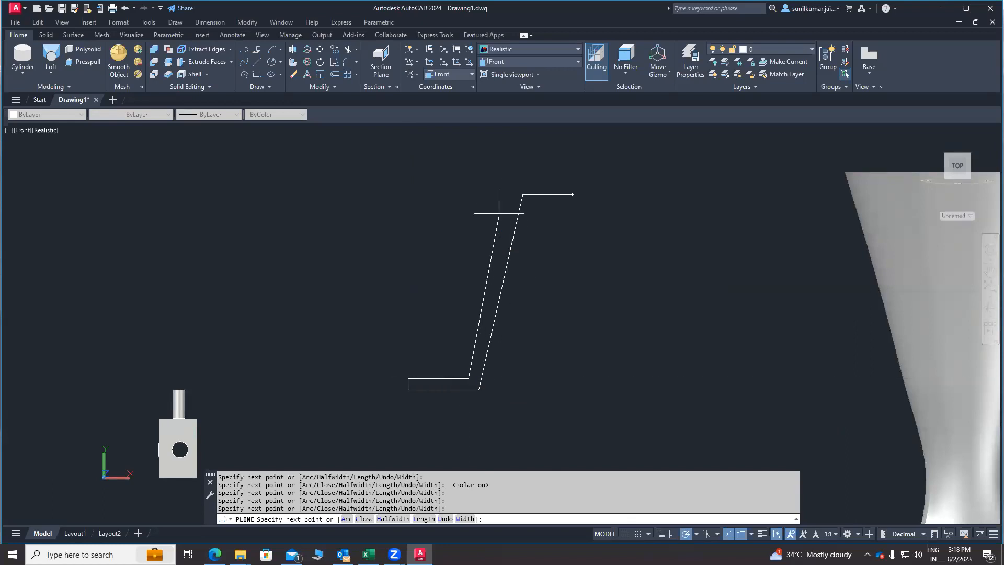
{"action": "left_click", "coordinate": [513, 186]}
{"action": "left_click", "coordinate": [557, 186]}
{"action": "left_click", "coordinate": [571, 194]}
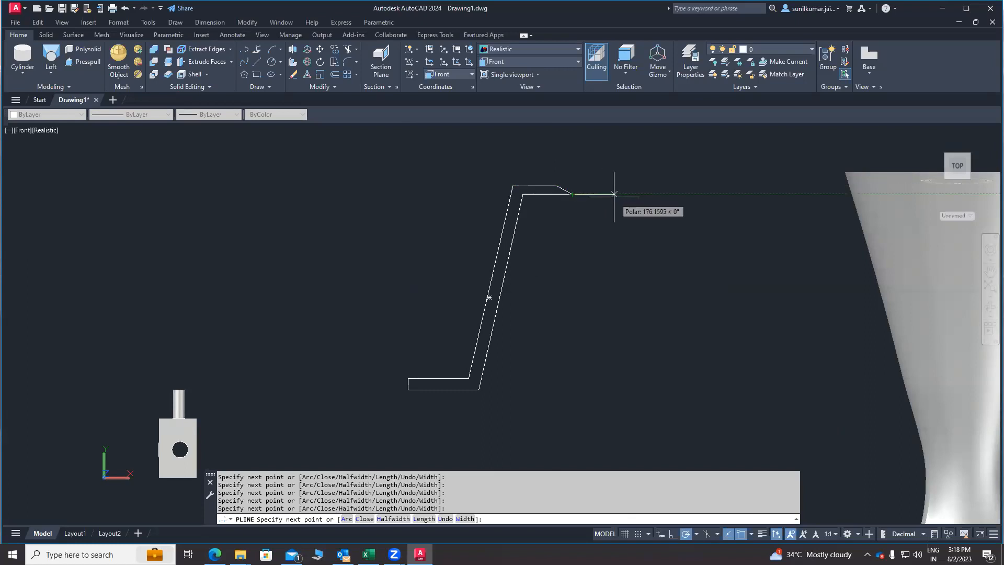
{"action": "key", "text": "Return"}
Step: Convert the closed cup-wall polyline into a region
{"action": "type", "text": "re"}
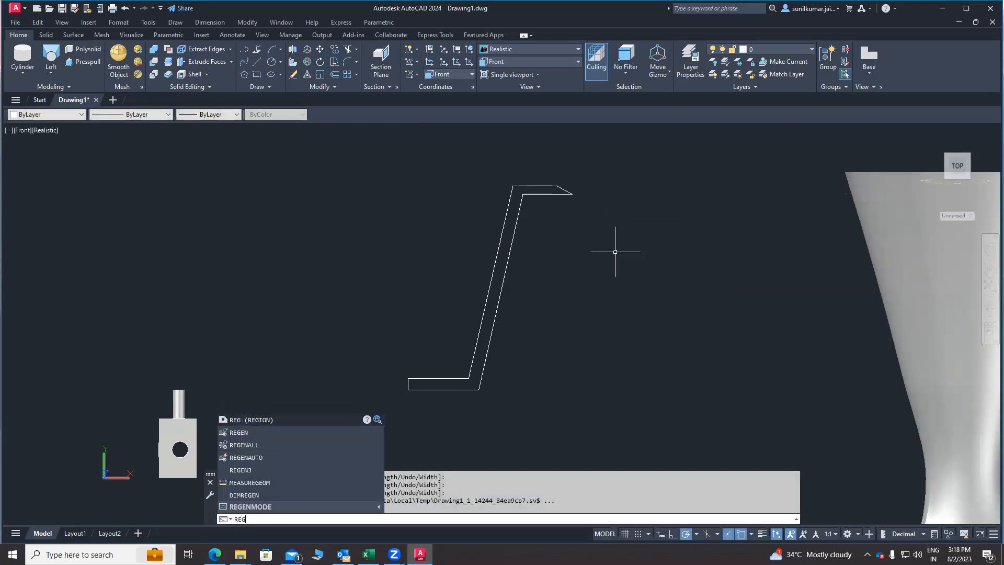
{"action": "key", "text": "Return"}
{"action": "left_click", "coordinate": [633, 419]}
{"action": "left_click", "coordinate": [341, 141]}
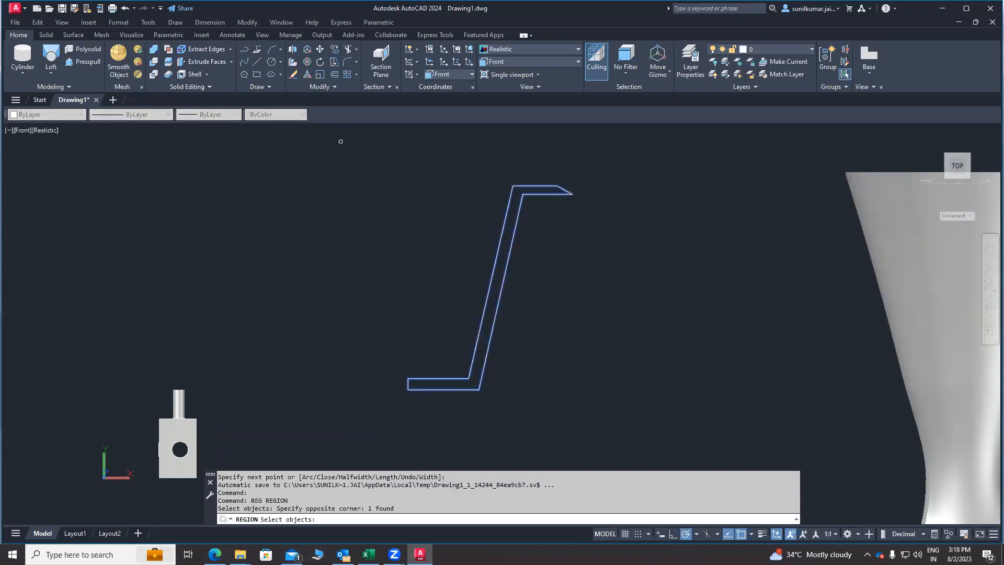
{"action": "key", "text": "Return"}
Step: Revolve the cup-wall region 360 degrees around a vertical axis picked just outside the free end of its base
{"action": "mouse_move", "coordinate": [497, 307]}
{"action": "middle_mouse_down"}
{"action": "mouse_move", "coordinate": [500, 319]}
{"action": "mouse_move", "coordinate": [591, 304]}
{"action": "mouse_move", "coordinate": [569, 298]}
{"action": "middle_mouse_up"}
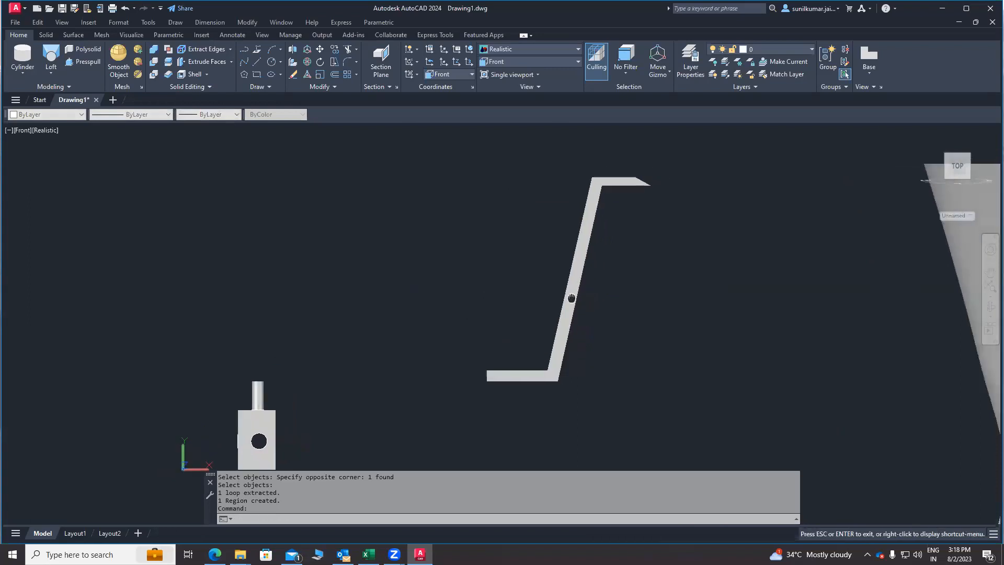
{"action": "middle_click_drag", "start_coordinate": [527, 254], "coordinate": [492, 253]}
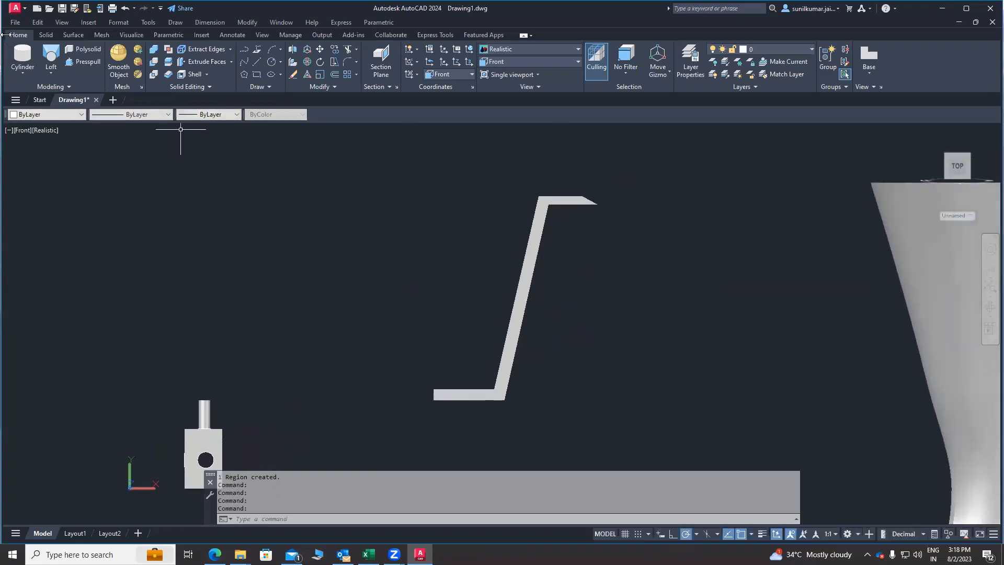
{"action": "left_click", "coordinate": [51, 73]}
{"action": "left_click", "coordinate": [61, 132]}
{"action": "left_click", "coordinate": [578, 385]}
{"action": "left_click", "coordinate": [486, 331]}
{"action": "key", "text": "Return"}
{"action": "scroll", "coordinate": [433, 408], "scroll_direction": "up", "scroll_amount": 4}
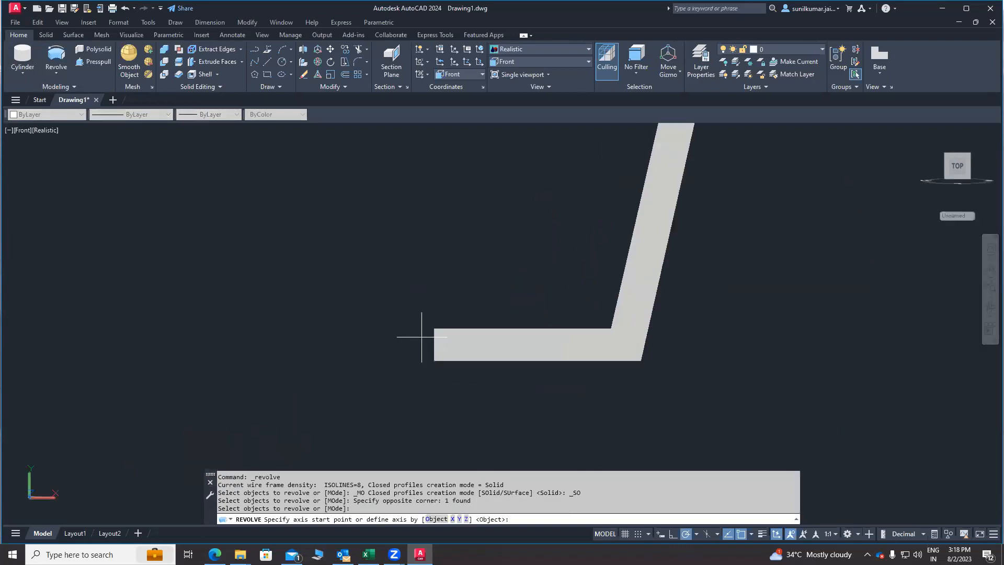
{"action": "left_click", "coordinate": [420, 284]}
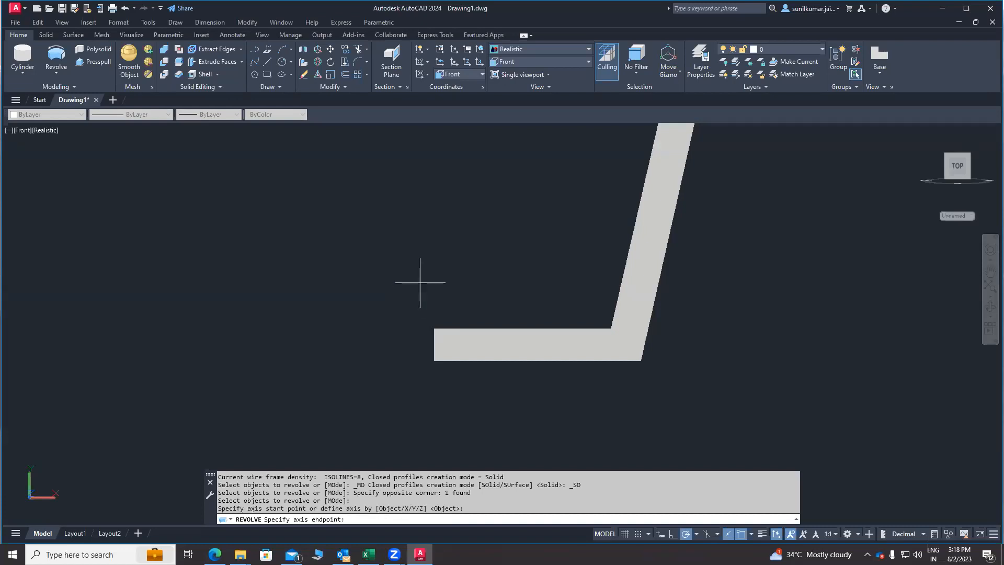
{"action": "left_click", "coordinate": [421, 392]}
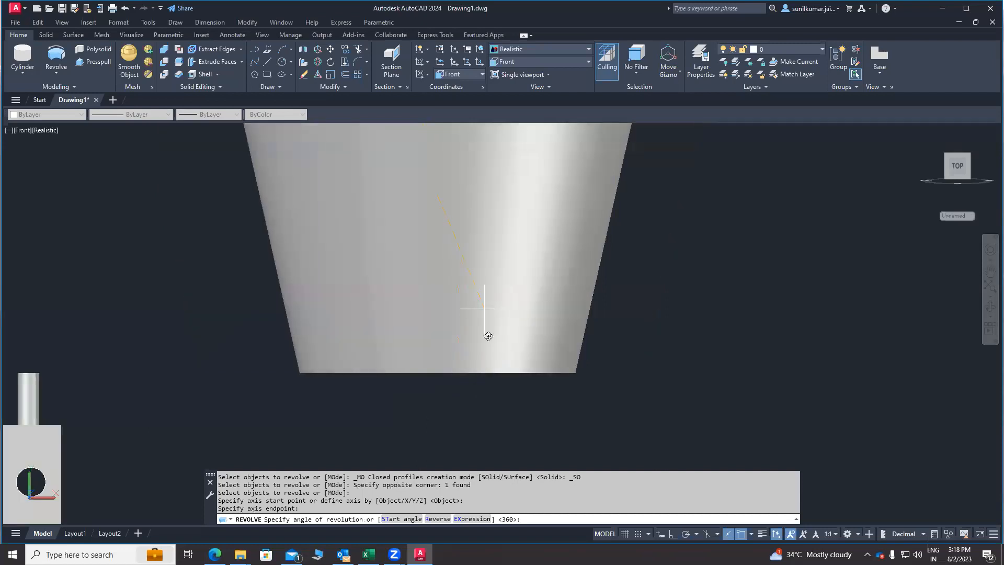
{"action": "middle_click_drag", "start_coordinate": [487, 273], "coordinate": [512, 361], "text": "shift"}
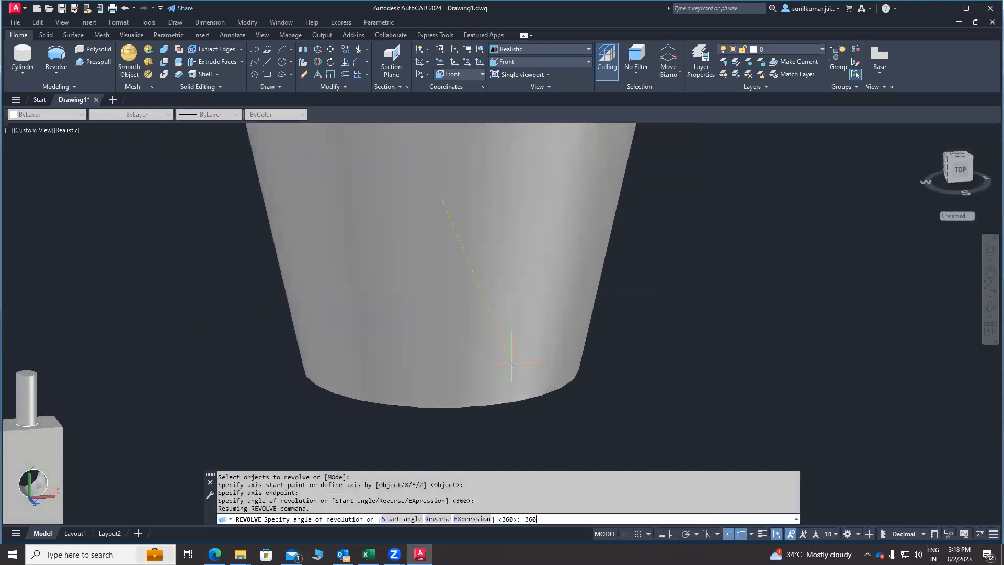
{"action": "type", "text": "360"}
{"action": "key", "text": "Return"}
{"action": "middle_click_drag", "start_coordinate": [507, 406], "coordinate": [457, 333], "text": "shift"}
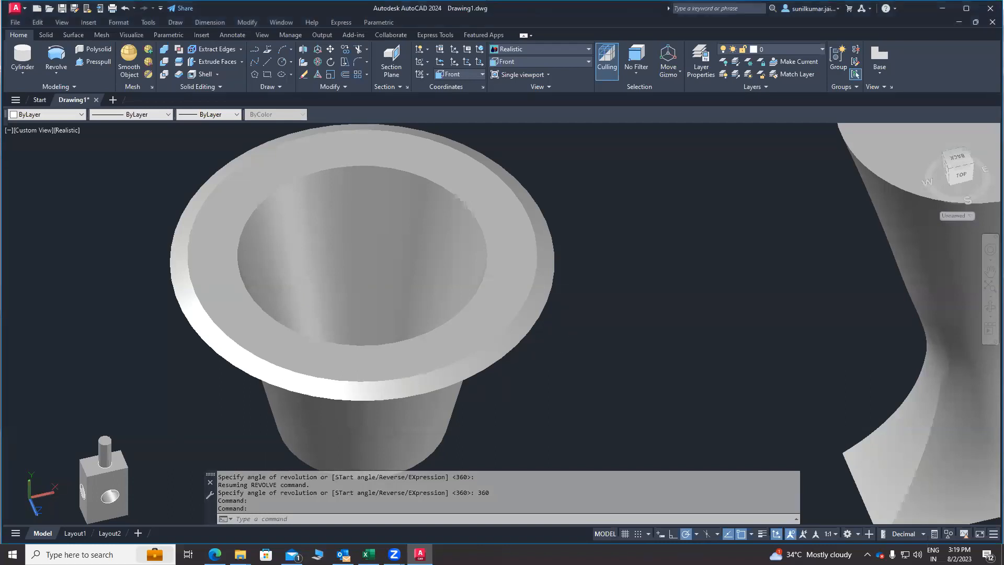
{"action": "middle_click_drag", "start_coordinate": [594, 315], "coordinate": [631, 328]}
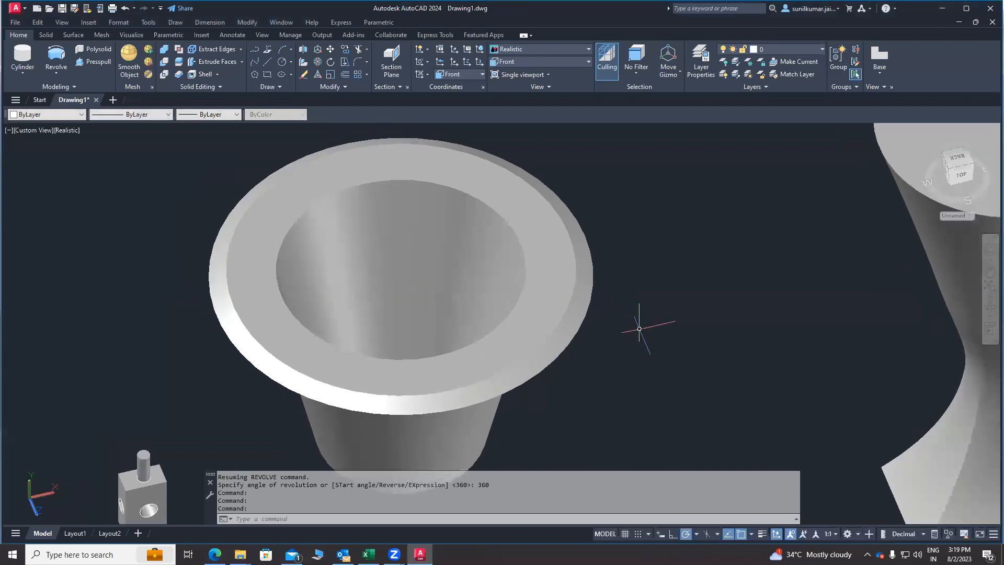
{"action": "middle_click_drag", "start_coordinate": [379, 280], "coordinate": [322, 288]}
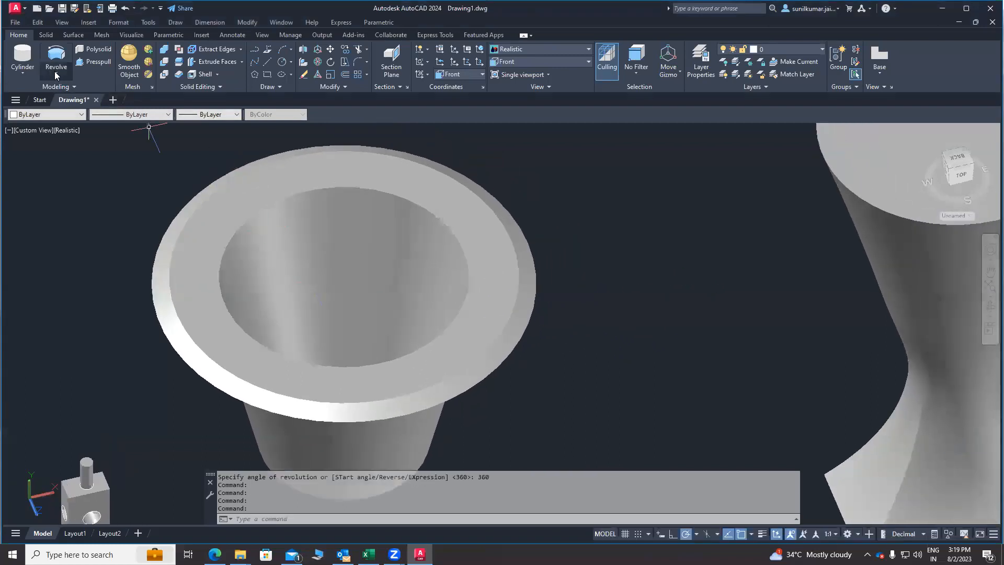
{"action": "left_click", "coordinate": [56, 74]}
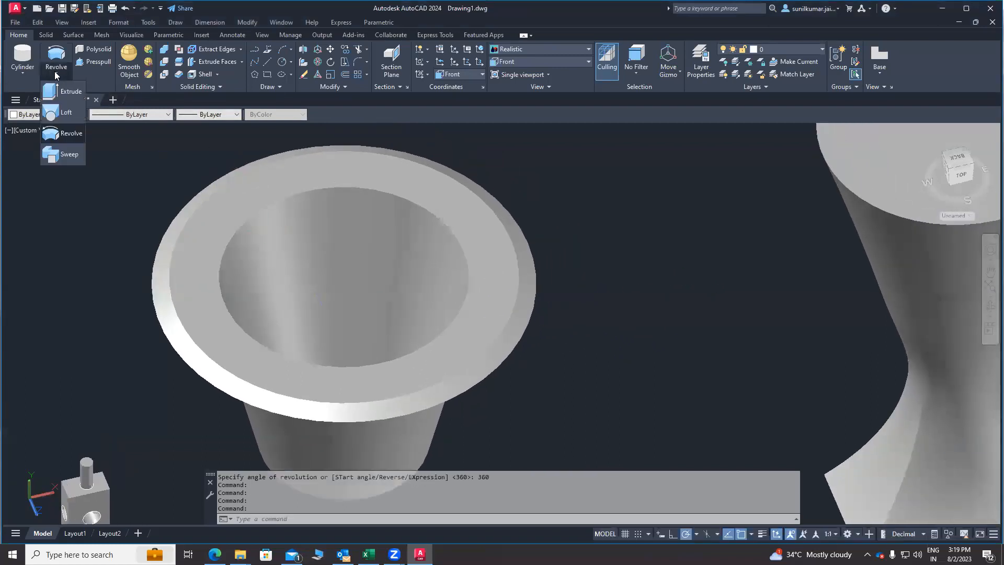
{"action": "left_click", "coordinate": [65, 156]}
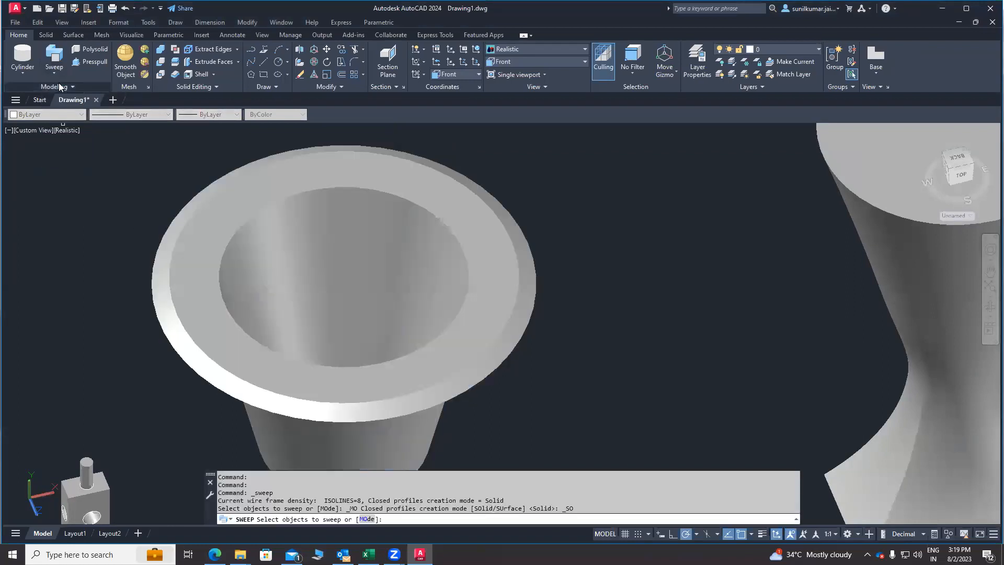
{"action": "left_click", "coordinate": [55, 73]}
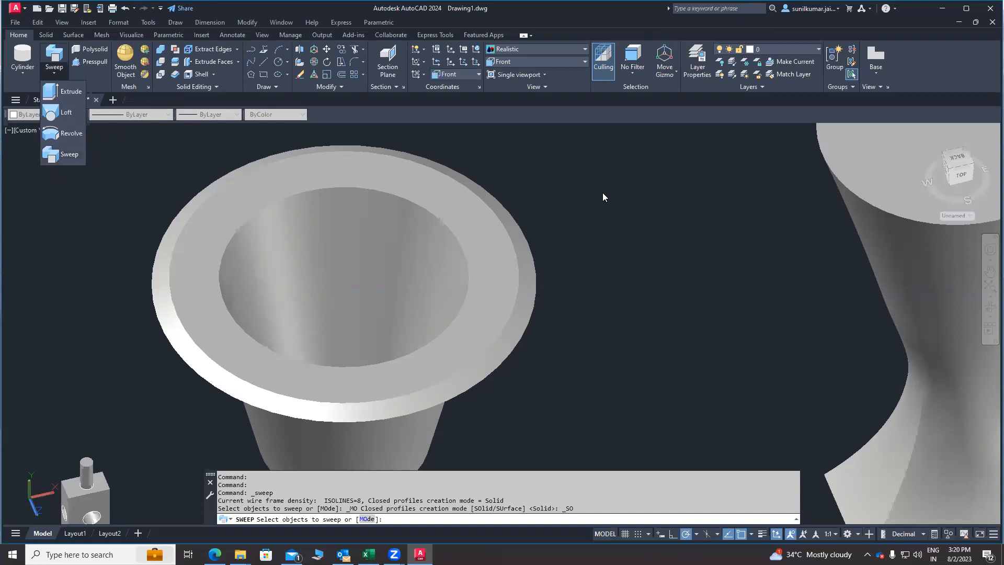
{"action": "scroll", "coordinate": [461, 218], "scroll_direction": "down", "scroll_amount": 3}
{"action": "middle_click_drag", "start_coordinate": [522, 220], "coordinate": [224, 354]}
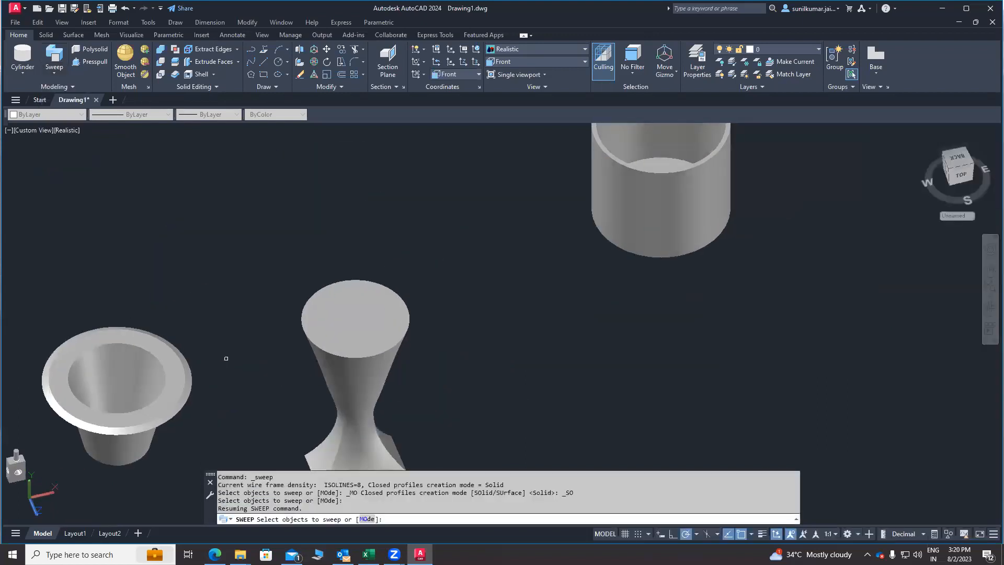
{"action": "key", "text": "Escape"}
{"action": "left_click", "coordinate": [534, 46]}
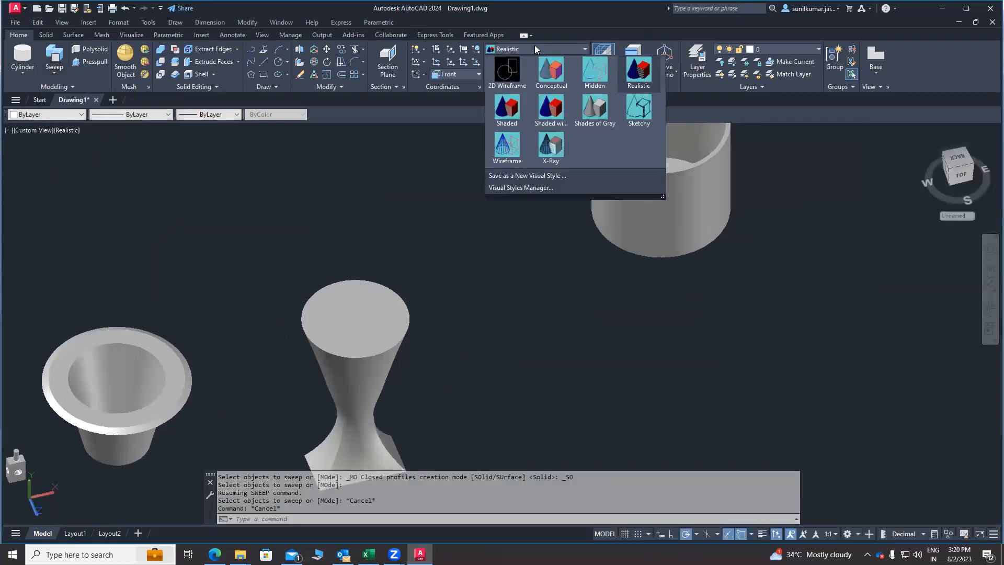
{"action": "left_click", "coordinate": [535, 46]}
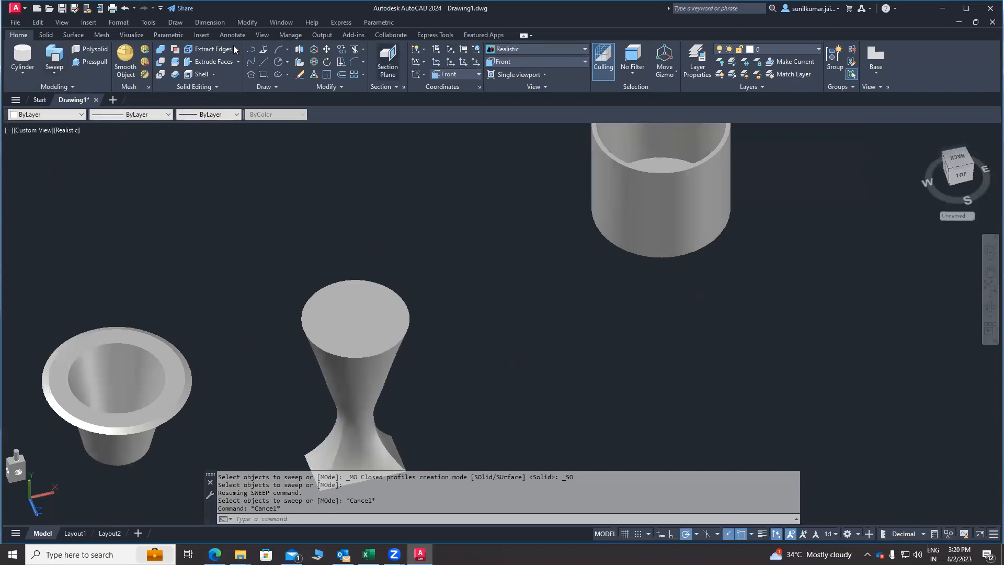
{"action": "left_click", "coordinate": [175, 23]}
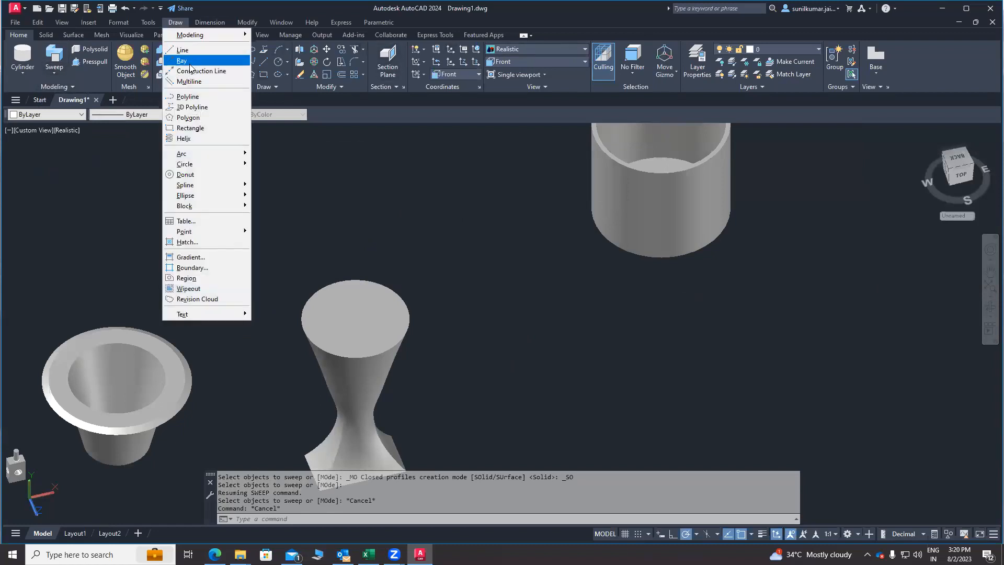
{"action": "key", "text": "Escape"}
{"action": "left_click", "coordinate": [390, 168]}
{"action": "key", "text": "Escape"}
{"action": "type", "text": "p"}
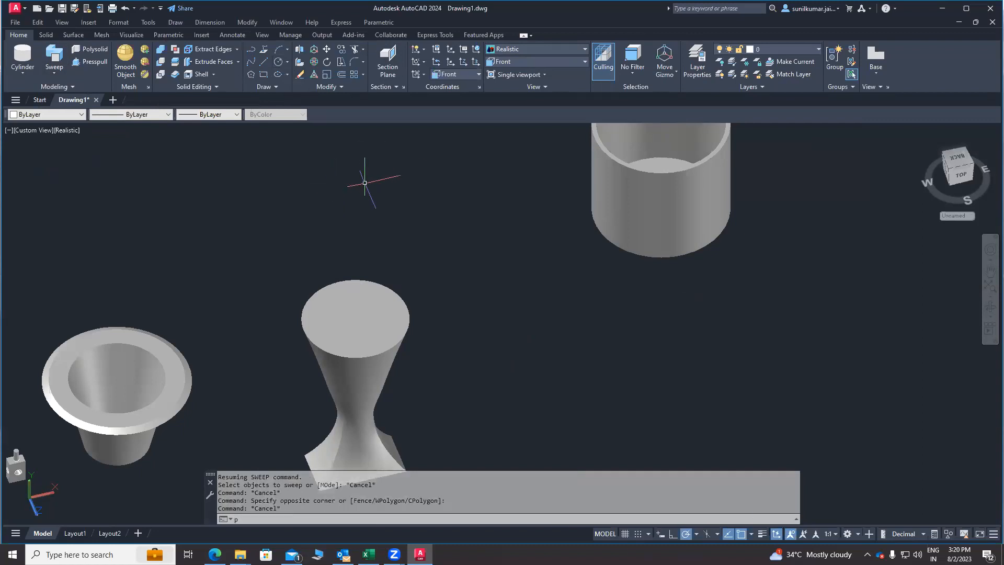
{"action": "type", "text": "l"}
{"action": "key", "text": "Return"}
{"action": "left_click", "coordinate": [524, 51]}
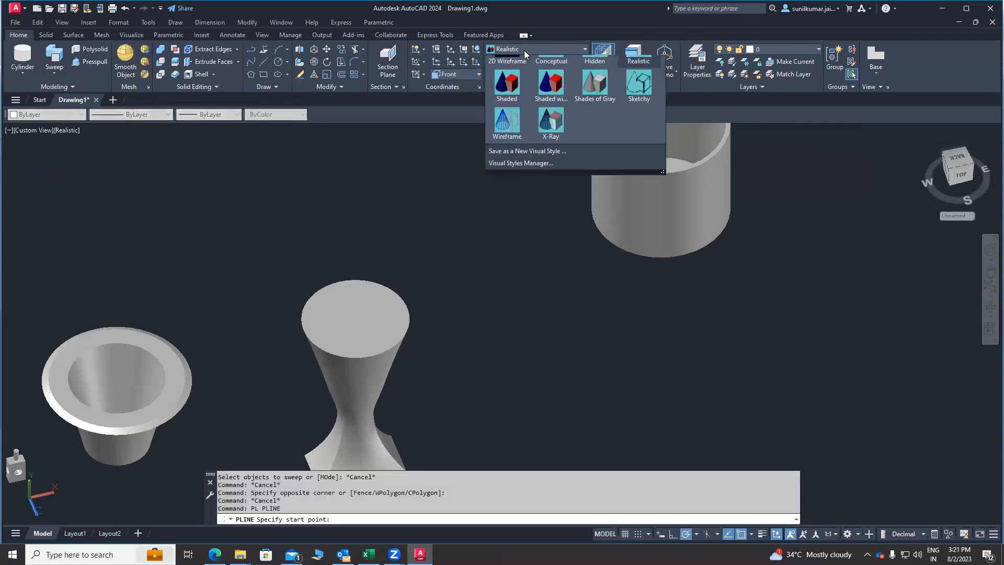
{"action": "left_click", "coordinate": [524, 51]}
Step: Switch the drawing to the Front view
{"action": "left_click", "coordinate": [524, 62]}
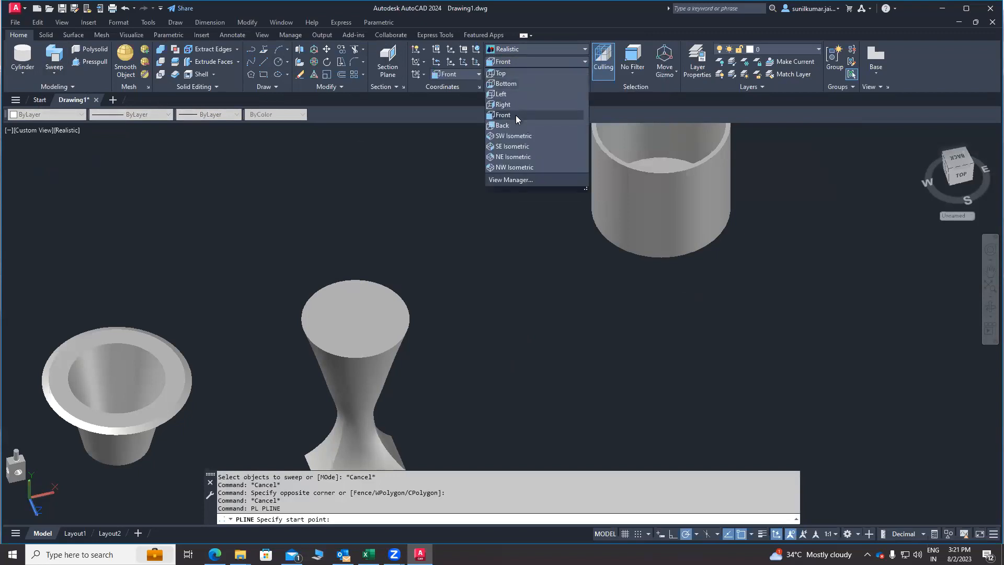
{"action": "left_click", "coordinate": [516, 115]}
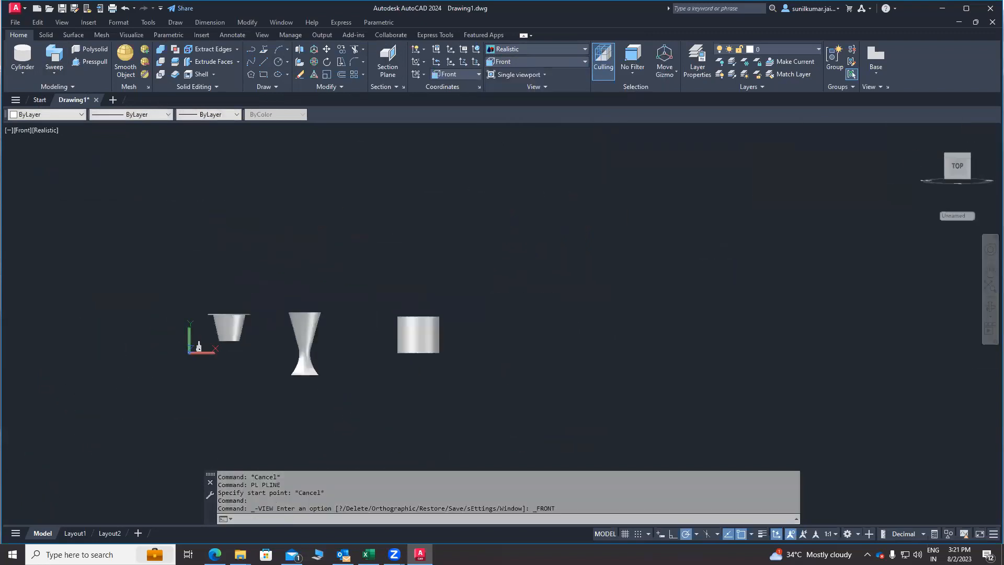
{"action": "type", "text": "l"}
{"action": "key", "text": "Return"}
{"action": "left_click", "coordinate": [457, 340]}
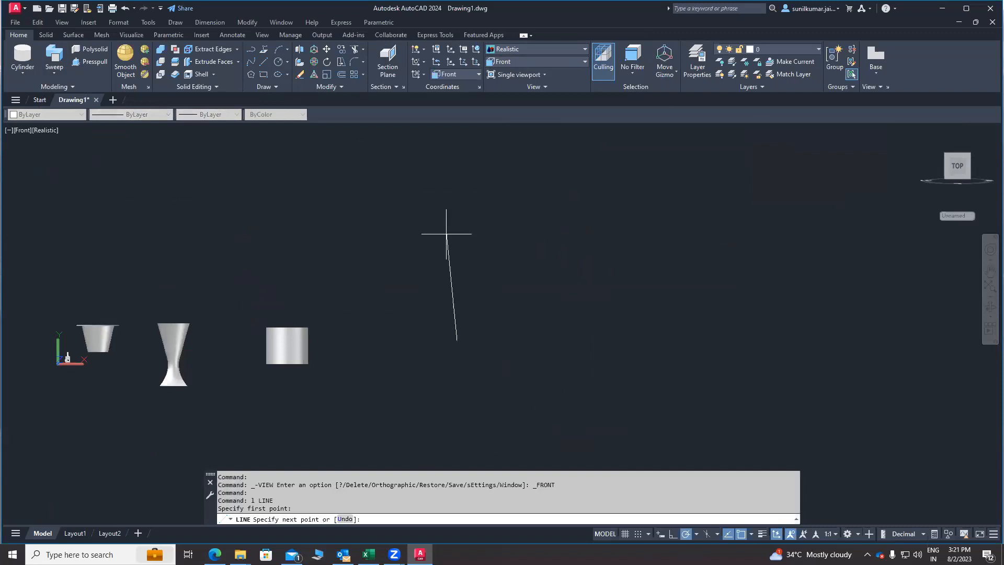
{"action": "key", "text": "Escape"}
{"action": "key", "text": "Escape"}
{"action": "key", "text": "Escape"}
{"action": "left_click", "coordinate": [247, 21]}
{"action": "mouse_move", "coordinate": [176, 23]}
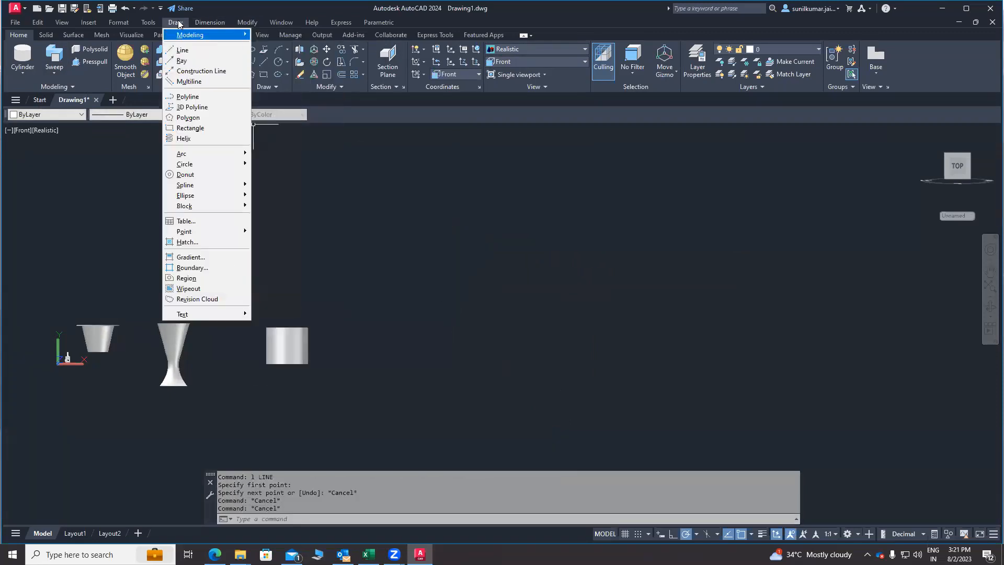
{"action": "left_click", "coordinate": [192, 107]}
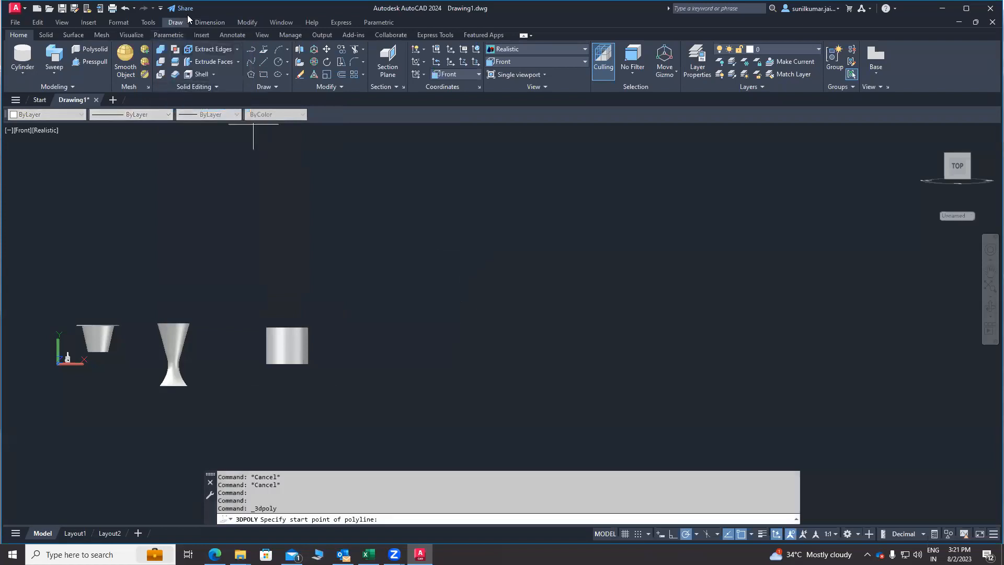
Step: Draw an open polyline beside the shelled cylinder with a vertical segment going up and a horizontal segment from its upper end
{"action": "left_click", "coordinate": [177, 23]}
{"action": "left_click", "coordinate": [192, 96]}
{"action": "left_click", "coordinate": [467, 342]}
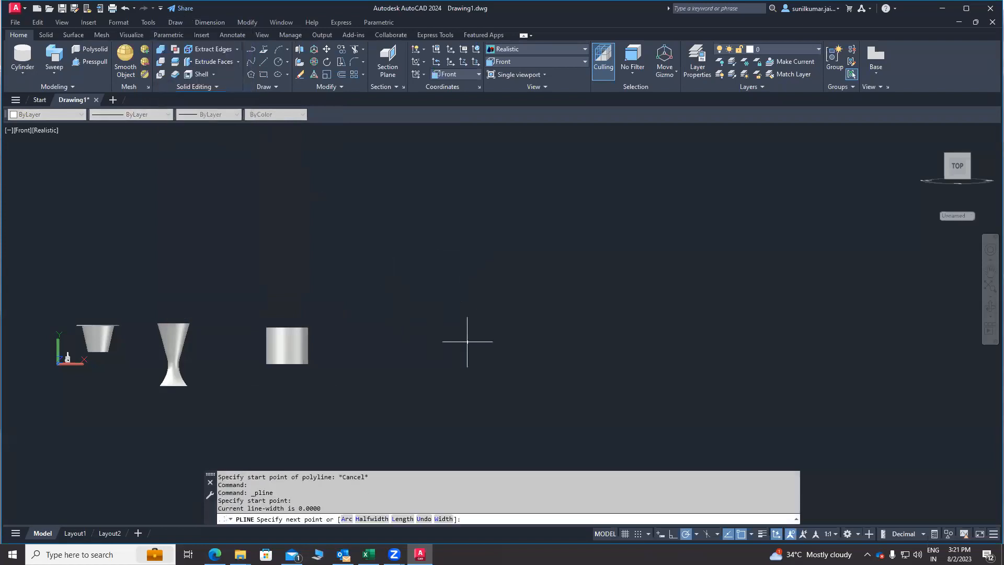
{"action": "left_click", "coordinate": [468, 242]}
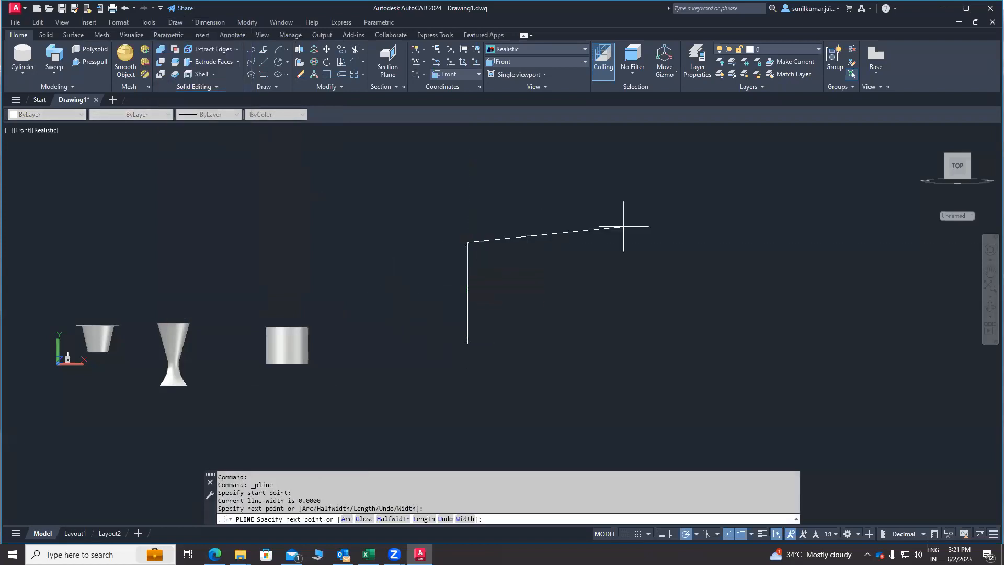
{"action": "left_click", "coordinate": [644, 242]}
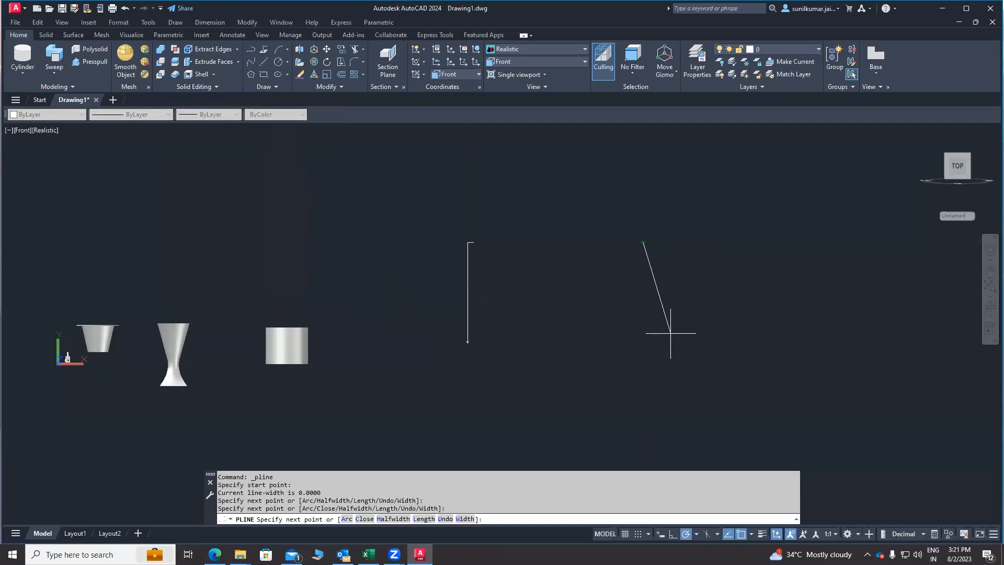
{"action": "key", "text": "Escape"}
{"action": "middle_click_drag", "start_coordinate": [600, 236], "coordinate": [361, 277]}
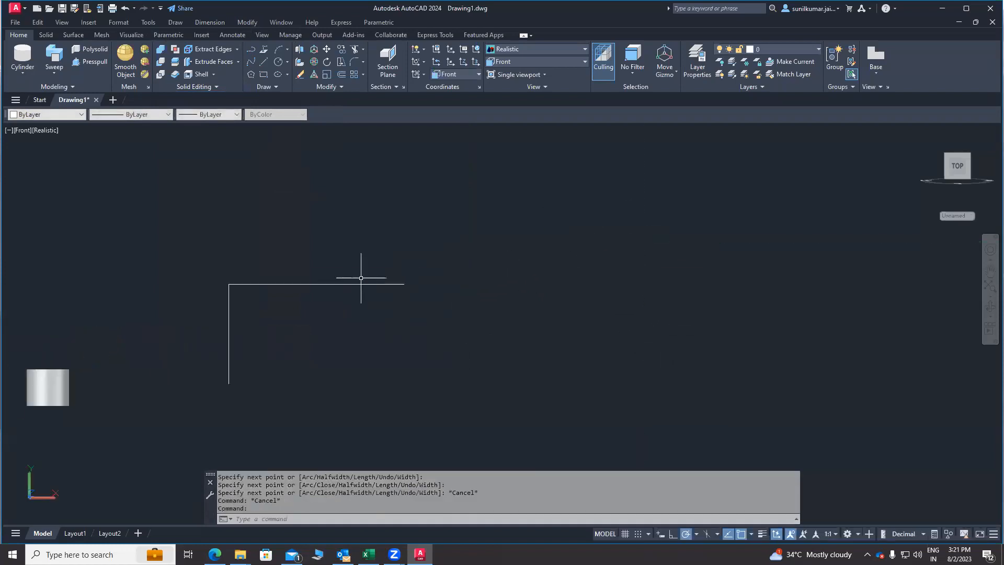
Step: Erase the two-segment polyline beside the shelled cylinder
{"action": "type", "text": "e"}
{"action": "key", "text": "Return"}
{"action": "left_click", "coordinate": [370, 269]}
{"action": "left_click", "coordinate": [336, 337]}
{"action": "key", "text": "Return"}
{"action": "type", "text": "l"}
{"action": "key", "text": "Return"}
{"action": "key", "text": "Escape"}
{"action": "left_click", "coordinate": [247, 22]}
{"action": "key", "text": "Escape"}
{"action": "left_click", "coordinate": [424, 255]}
{"action": "key", "text": "Escape"}
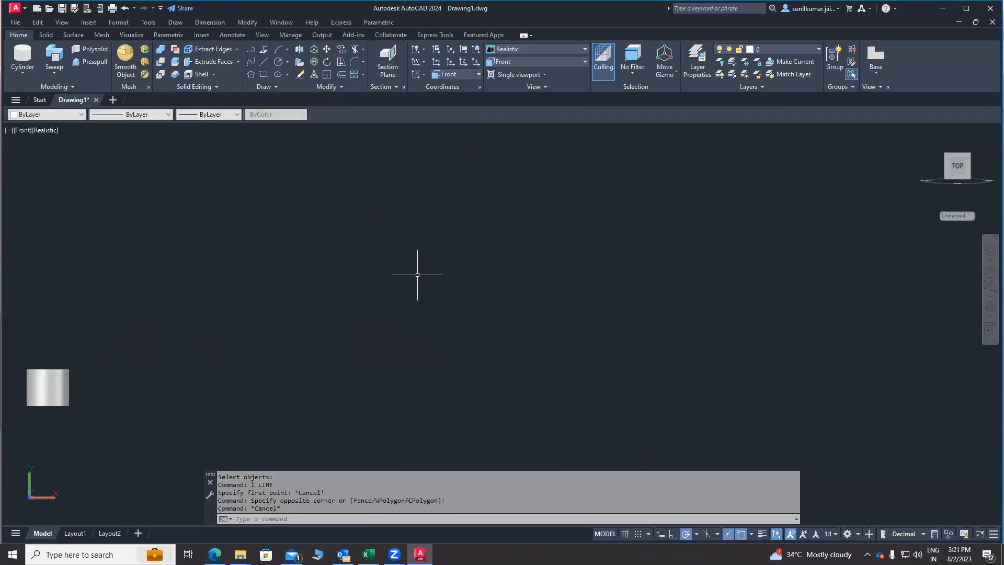
Step: Draw an open stepped polyline as the sweep path, running down, across, up, across, down and across with right-angle corners
{"action": "type", "text": "pl"}
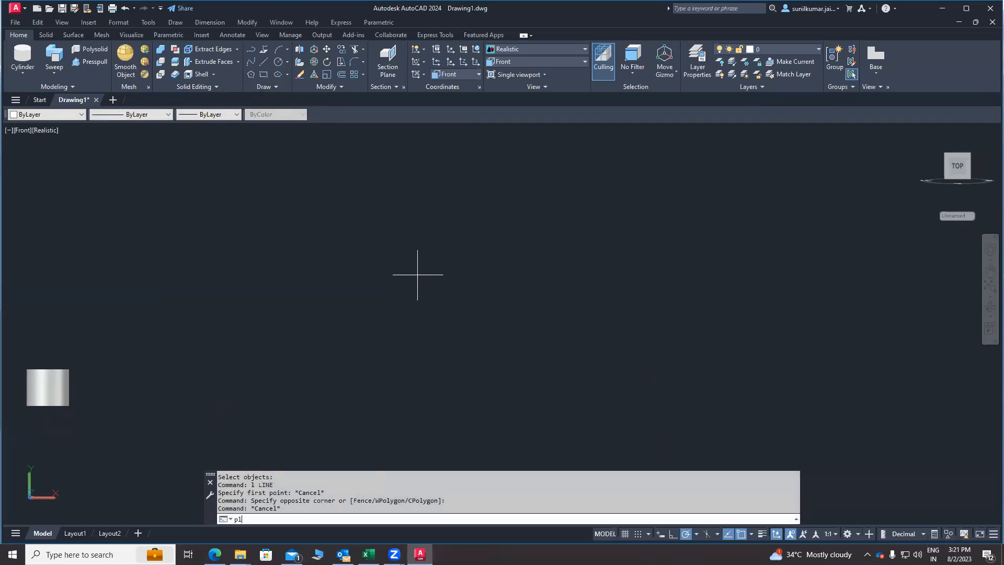
{"action": "key", "text": "Return"}
{"action": "left_click", "coordinate": [377, 246]}
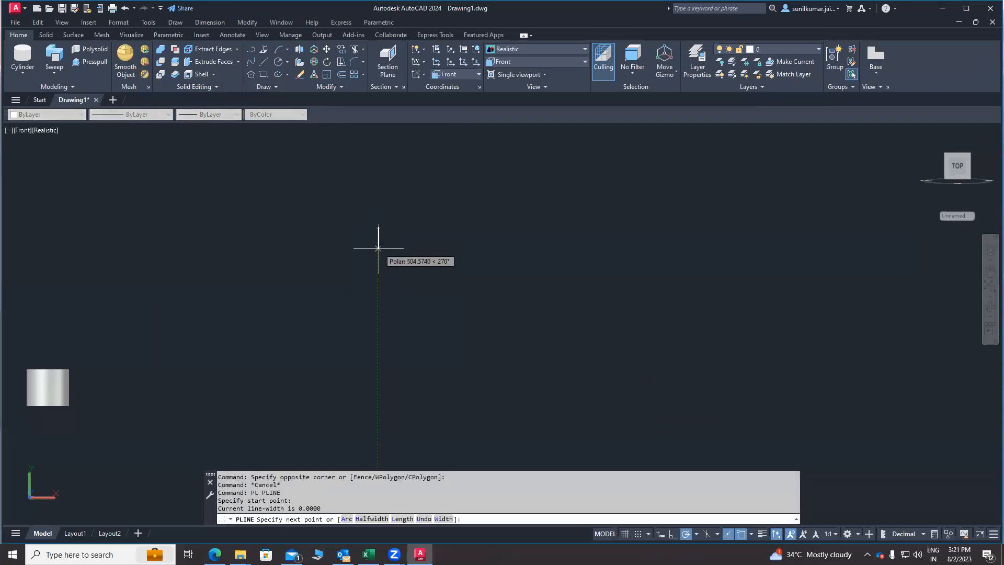
{"action": "left_click", "coordinate": [378, 327]}
{"action": "left_click", "coordinate": [588, 235]}
{"action": "left_click", "coordinate": [589, 234]}
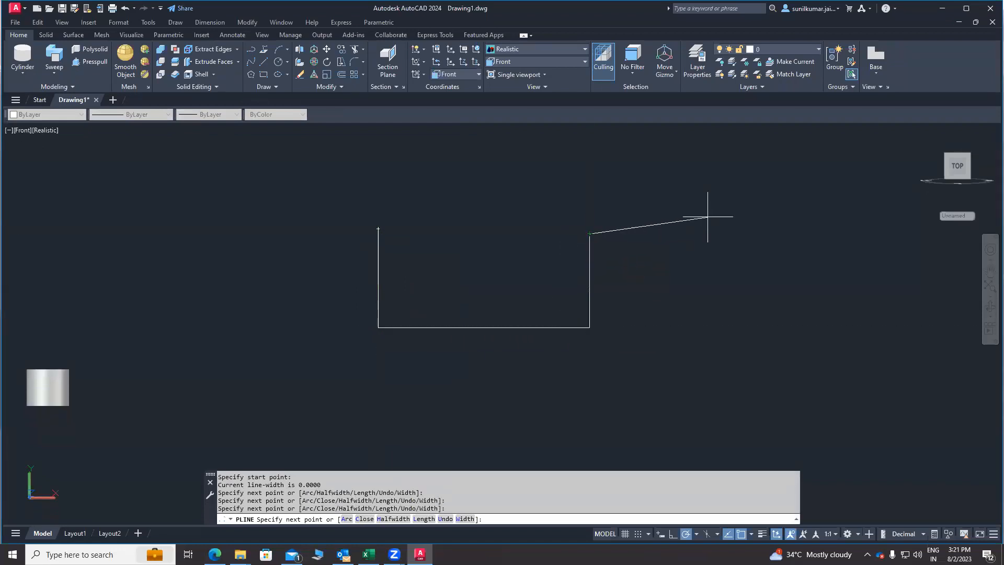
{"action": "left_click", "coordinate": [743, 233]}
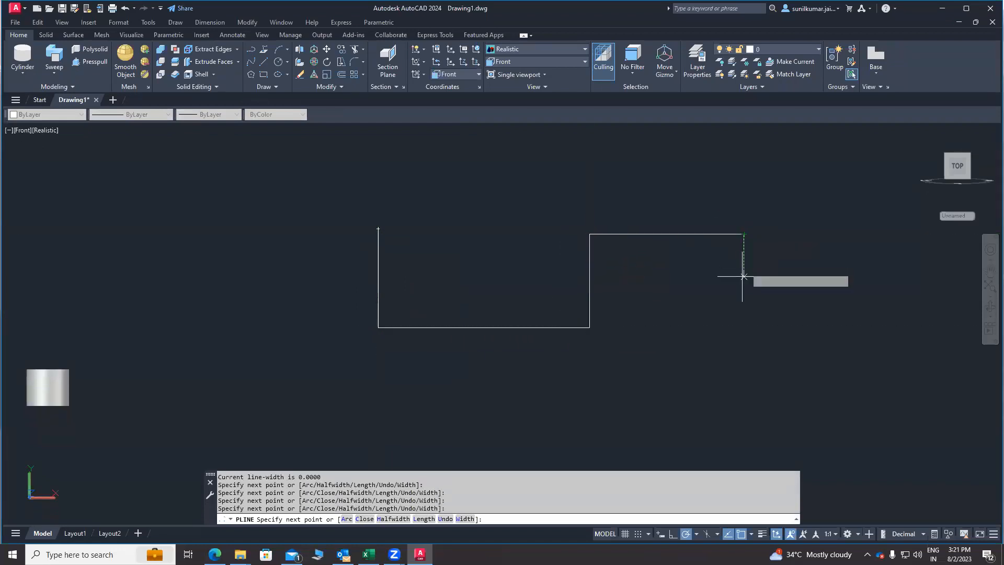
{"action": "left_click", "coordinate": [743, 327]}
{"action": "left_click", "coordinate": [856, 328]}
{"action": "key", "text": "Return"}
Step: Draw a small circle just beyond the free horizontal end of the stepped polyline as the sweep profile
{"action": "middle_click_drag", "start_coordinate": [723, 287], "coordinate": [241, 393]}
{"action": "type", "text": "c"}
{"action": "key", "text": "Return"}
{"action": "scroll", "coordinate": [445, 326], "scroll_direction": "down", "scroll_amount": 4}
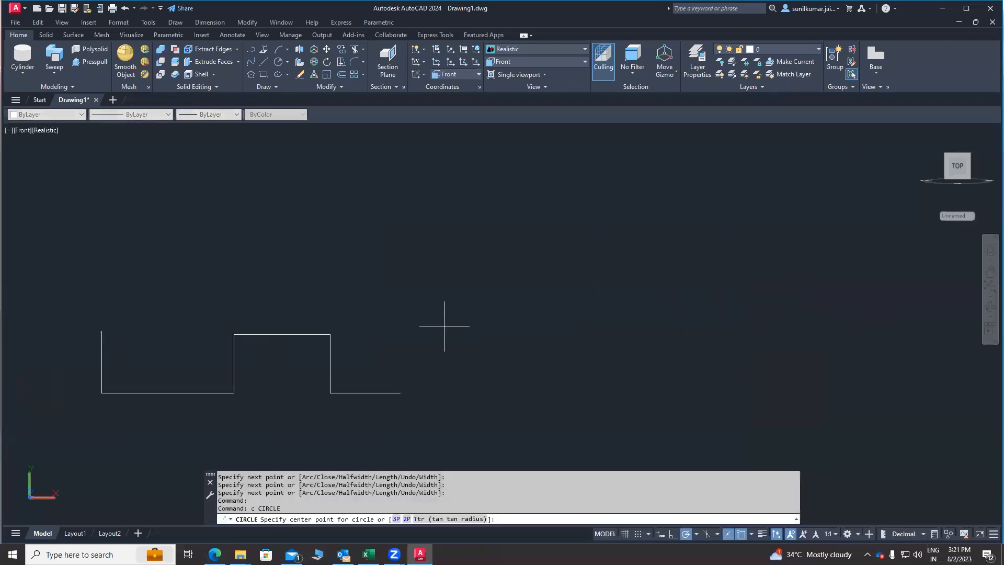
{"action": "scroll", "coordinate": [392, 407], "scroll_direction": "up", "scroll_amount": 3}
{"action": "middle_click_drag", "start_coordinate": [403, 398], "coordinate": [439, 348]}
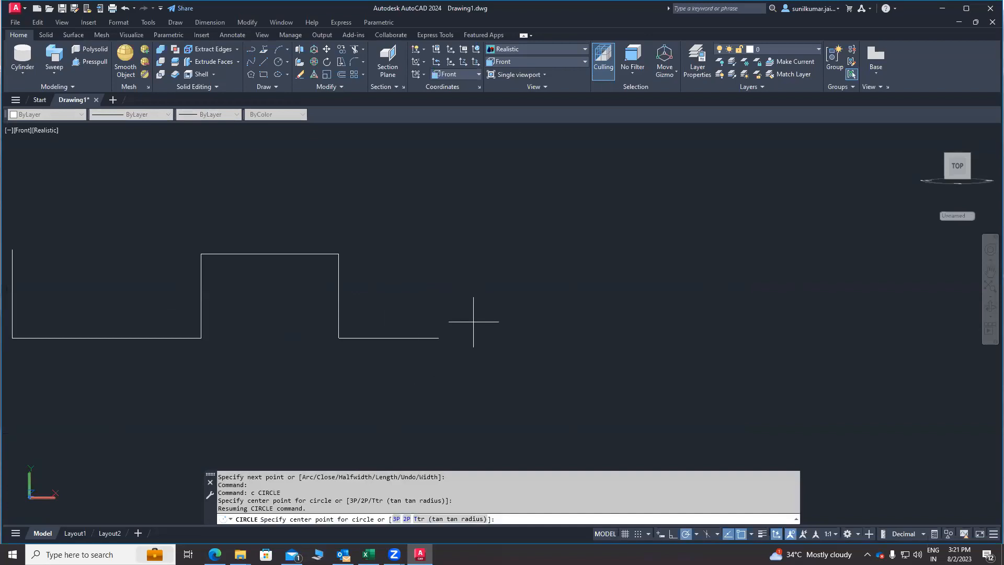
{"action": "left_click", "coordinate": [510, 326]}
{"action": "left_click", "coordinate": [496, 306]}
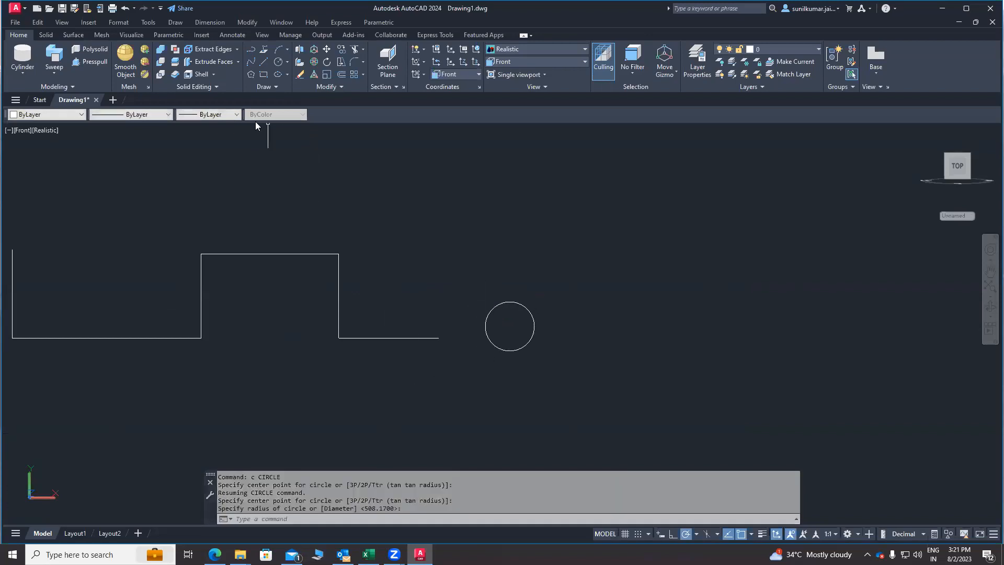
Step: Sweep the circle along the stepped polyline as a solid pipe and orbit to a 3D view of it
{"action": "left_click", "coordinate": [54, 57]}
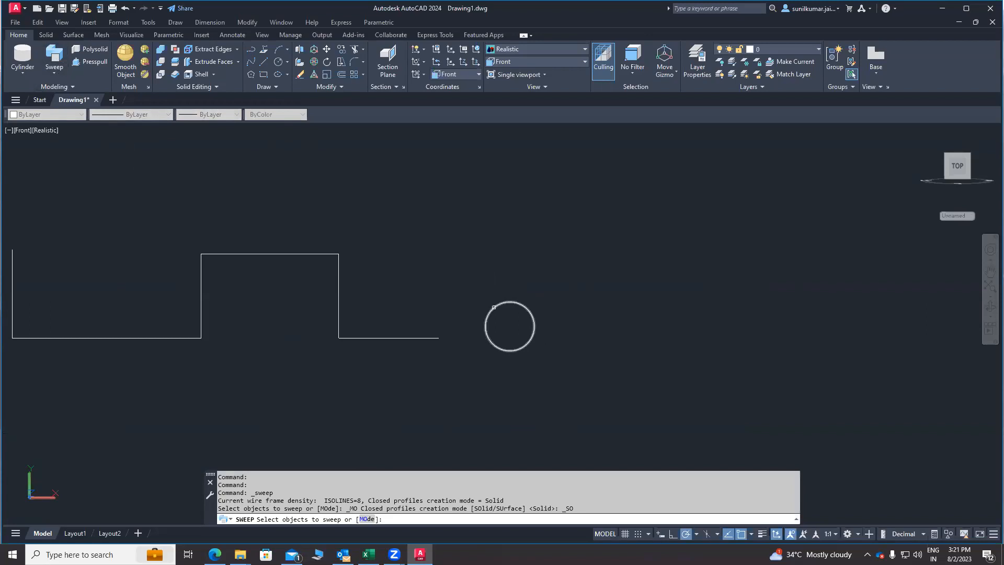
{"action": "left_click", "coordinate": [494, 307]}
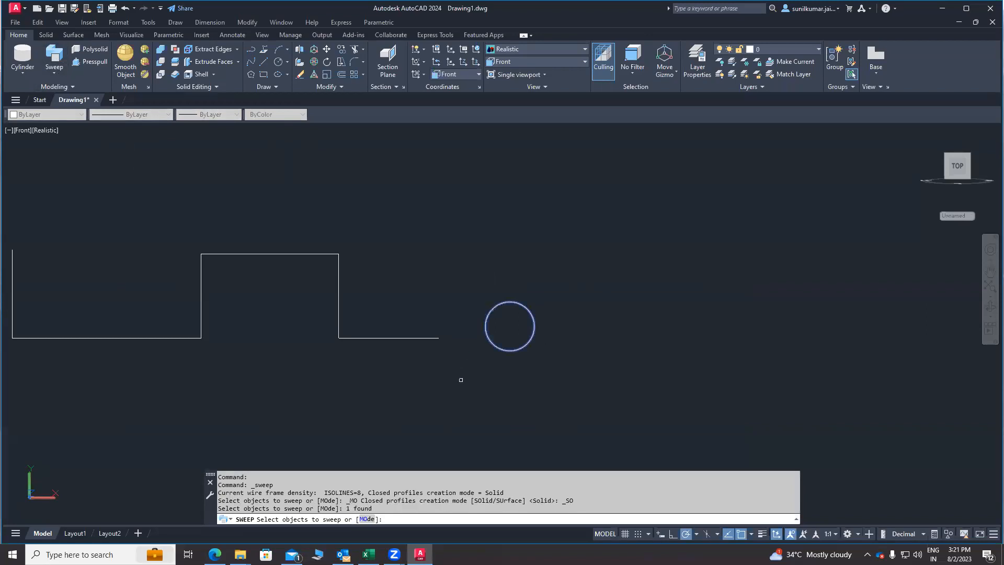
{"action": "key", "text": "Return"}
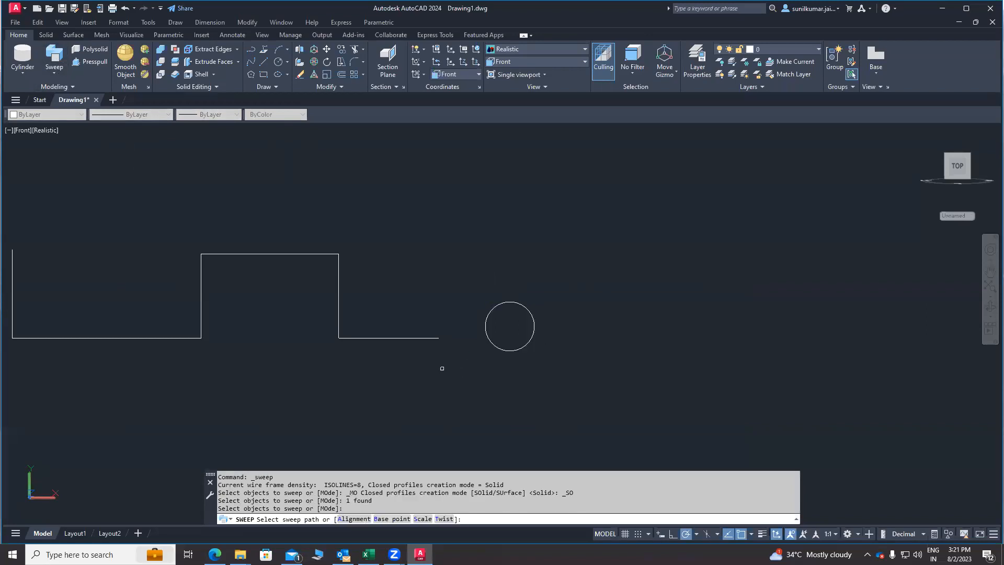
{"action": "left_click", "coordinate": [384, 337]}
{"action": "middle_click_drag", "start_coordinate": [445, 366], "coordinate": [552, 360], "text": "shift"}
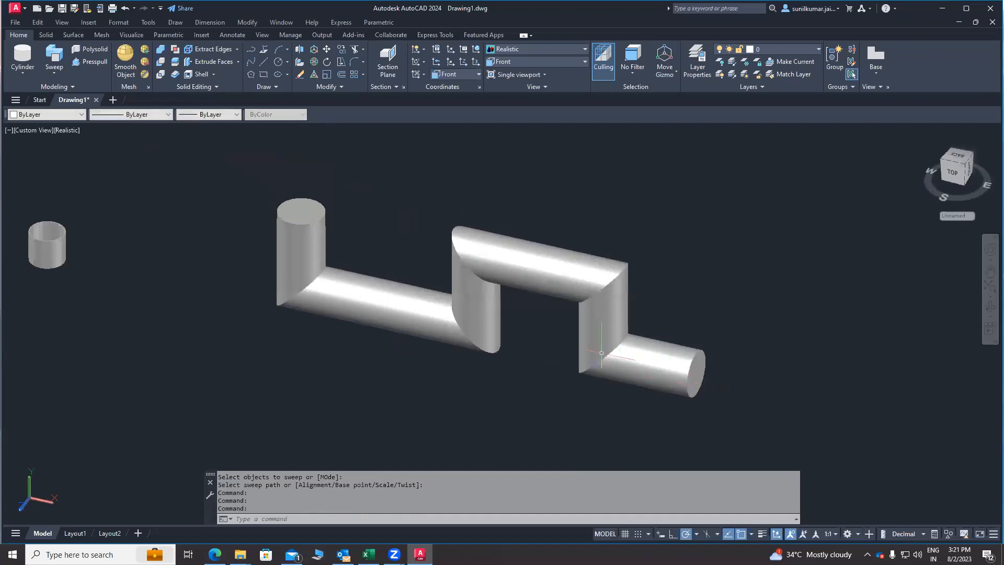
{"action": "middle_click_drag", "start_coordinate": [357, 322], "coordinate": [296, 312]}
{"action": "middle_click_drag", "start_coordinate": [337, 352], "coordinate": [326, 298], "text": "shift"}
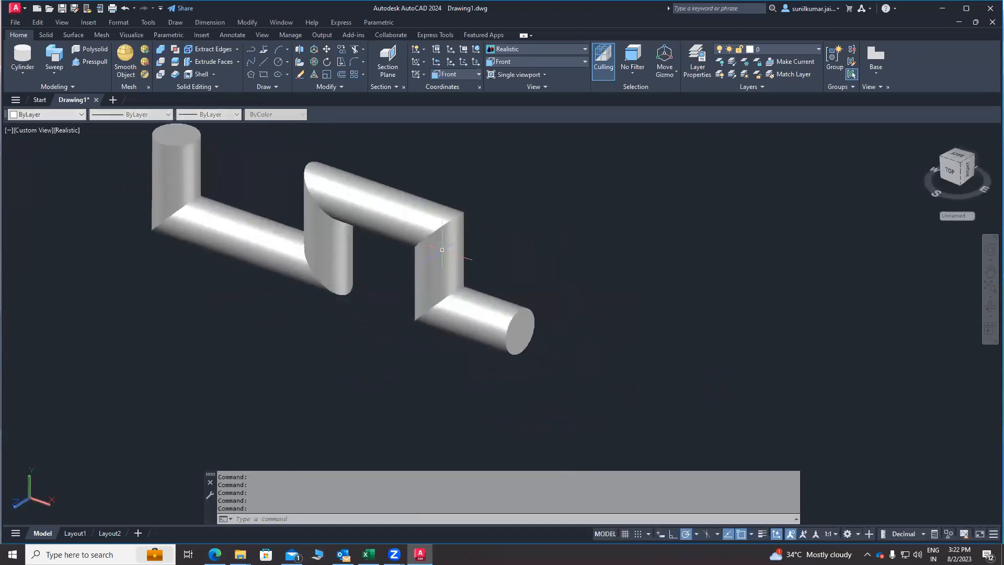
{"action": "middle_click_drag", "start_coordinate": [258, 212], "coordinate": [220, 238]}
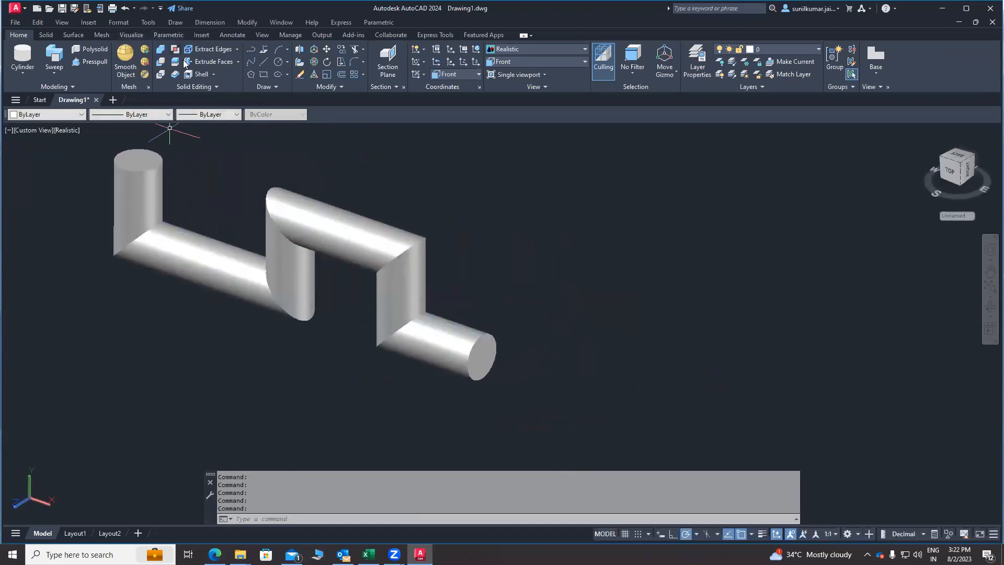
{"action": "left_click", "coordinate": [200, 74]}
{"action": "left_click", "coordinate": [496, 361]}
{"action": "left_click", "coordinate": [485, 364]}
{"action": "left_click", "coordinate": [138, 194]}
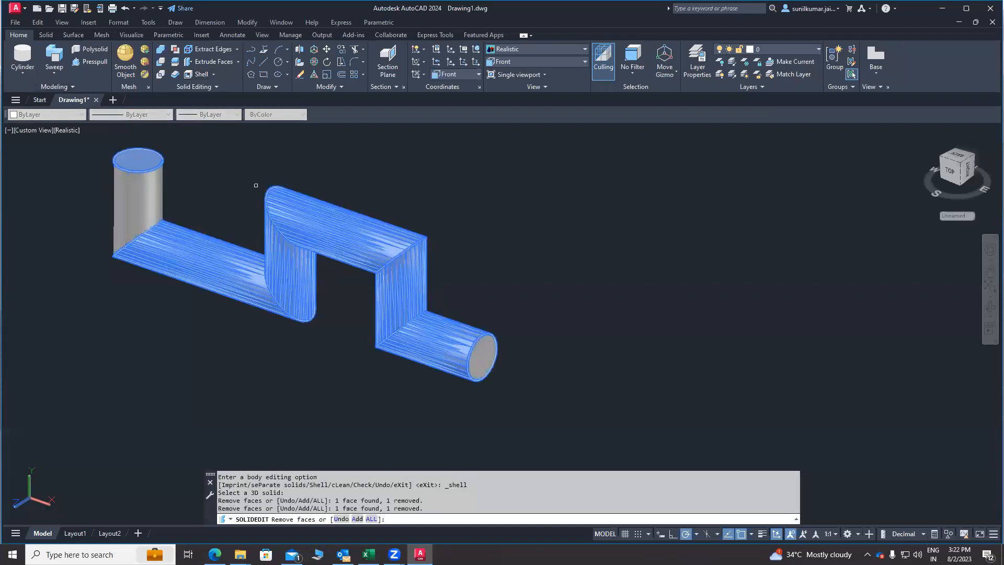
{"action": "key", "text": "Escape"}
Step: Shell the swept pipe, removing both circular end faces and defining a thin wall offset with two close points near the upright end
{"action": "left_click", "coordinate": [201, 73]}
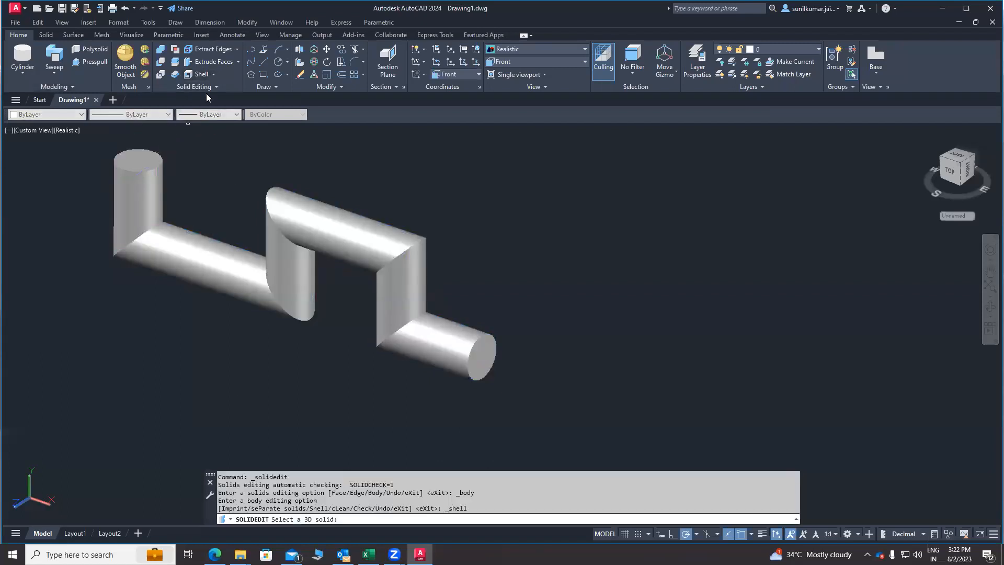
{"action": "left_click", "coordinate": [497, 361]}
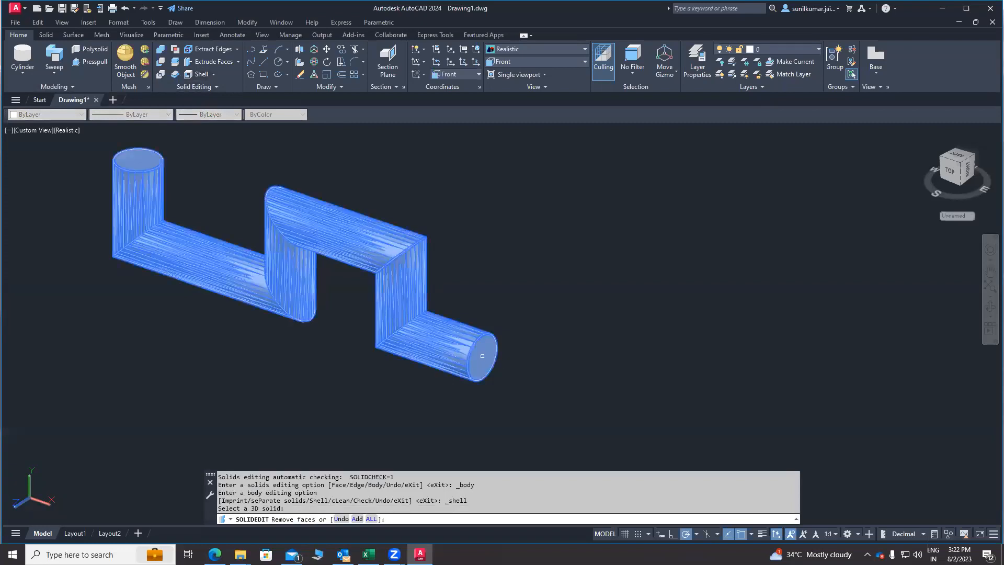
{"action": "left_click", "coordinate": [482, 356]}
{"action": "left_click", "coordinate": [138, 160]}
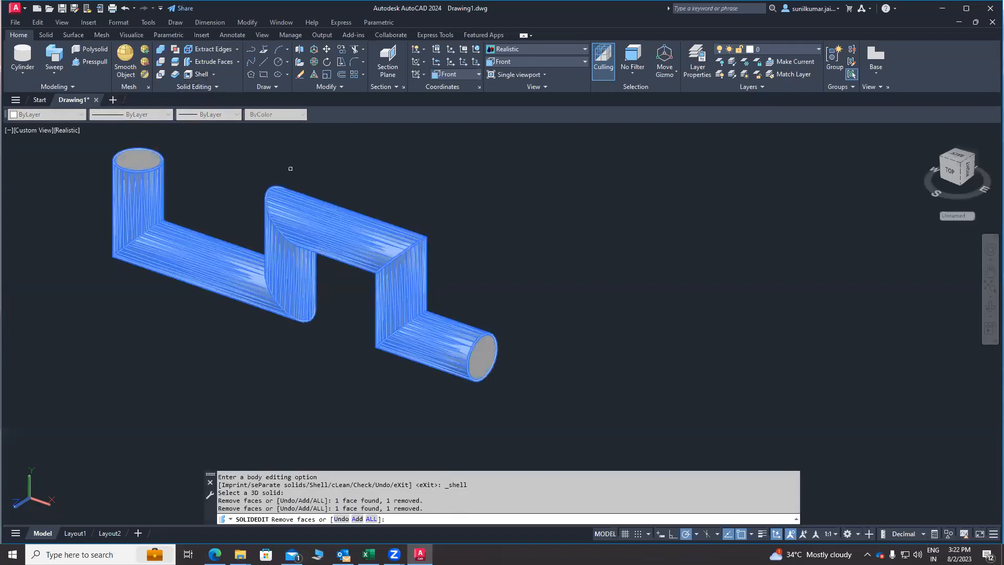
{"action": "key", "text": "Return"}
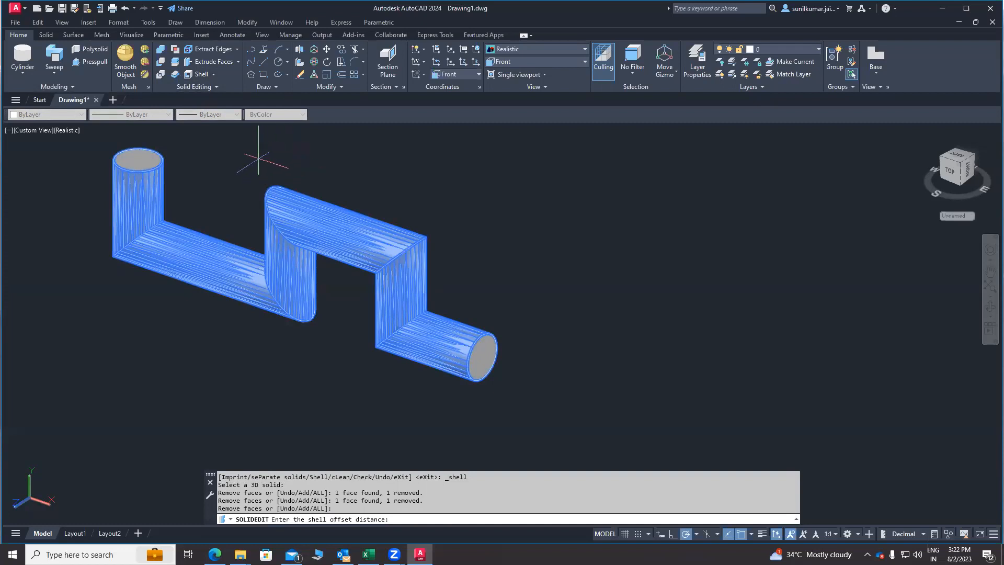
{"action": "scroll", "coordinate": [129, 151], "scroll_direction": "up", "scroll_amount": 3}
{"action": "scroll", "coordinate": [205, 151], "scroll_direction": "up", "scroll_amount": 3}
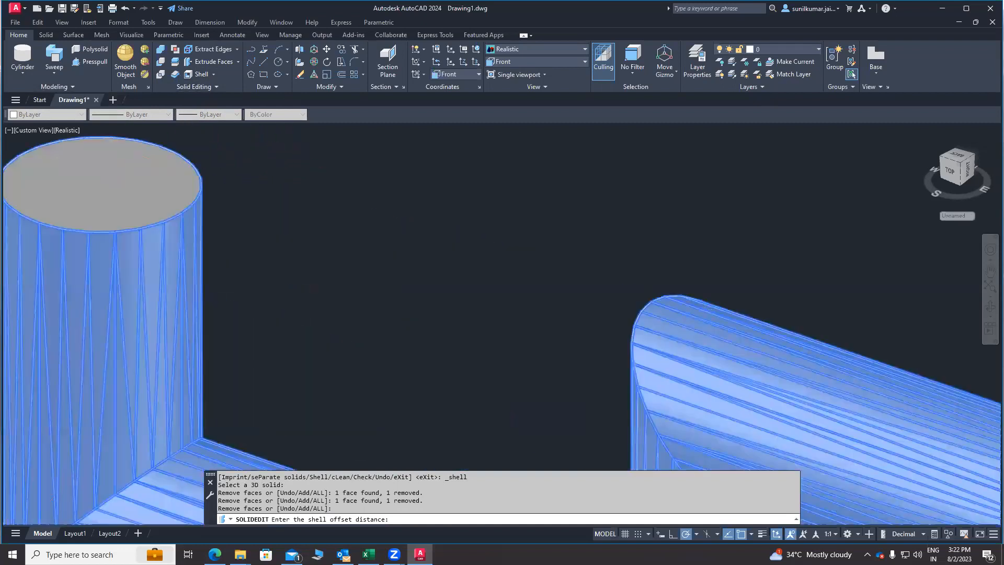
{"action": "left_click", "coordinate": [207, 151]}
{"action": "left_click", "coordinate": [209, 153]}
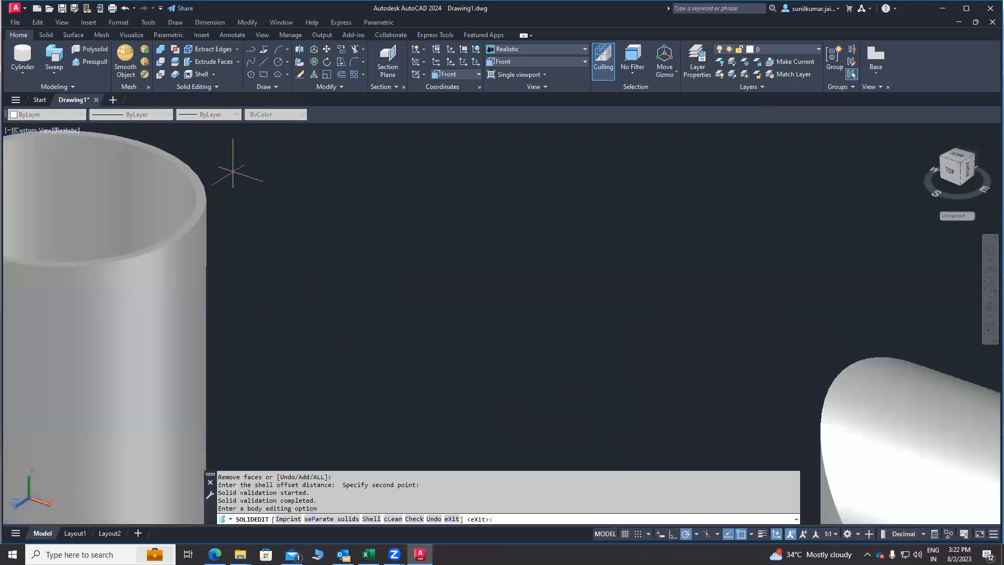
Step: Examine the shelled pipe's bends and open ends from several angles and leave solid editing
{"action": "scroll", "coordinate": [235, 164], "scroll_direction": "down", "scroll_amount": 5}
{"action": "middle_click_drag", "start_coordinate": [251, 274], "coordinate": [267, 205], "text": "shift"}
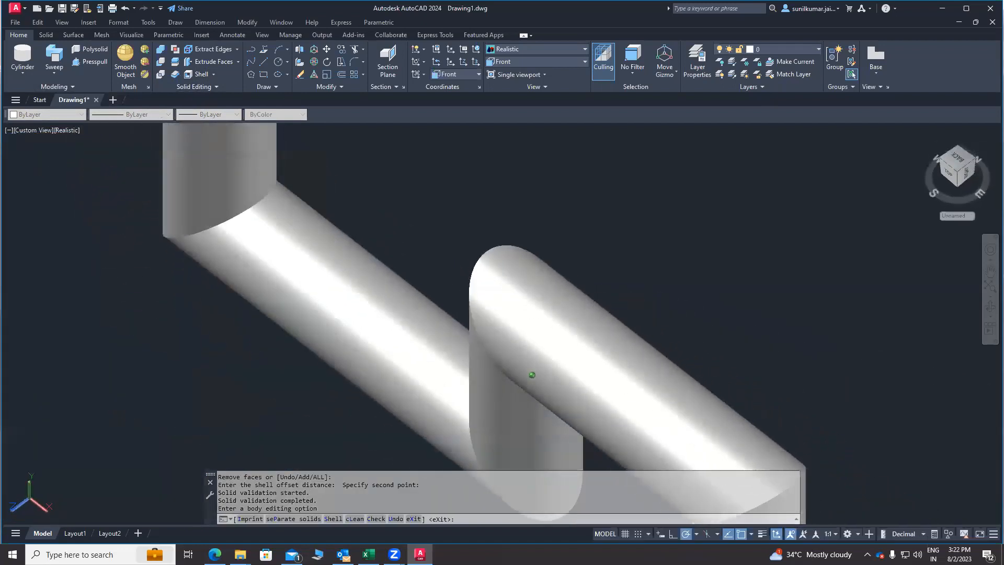
{"action": "scroll", "coordinate": [267, 204], "scroll_direction": "up", "scroll_amount": 6}
{"action": "scroll", "coordinate": [256, 217], "scroll_direction": "down", "scroll_amount": 12}
{"action": "scroll", "coordinate": [296, 295], "scroll_direction": "up", "scroll_amount": 3}
{"action": "middle_click_drag", "start_coordinate": [332, 336], "coordinate": [254, 231], "text": "shift"}
{"action": "middle_click_drag", "start_coordinate": [388, 298], "coordinate": [371, 305], "text": "shift"}
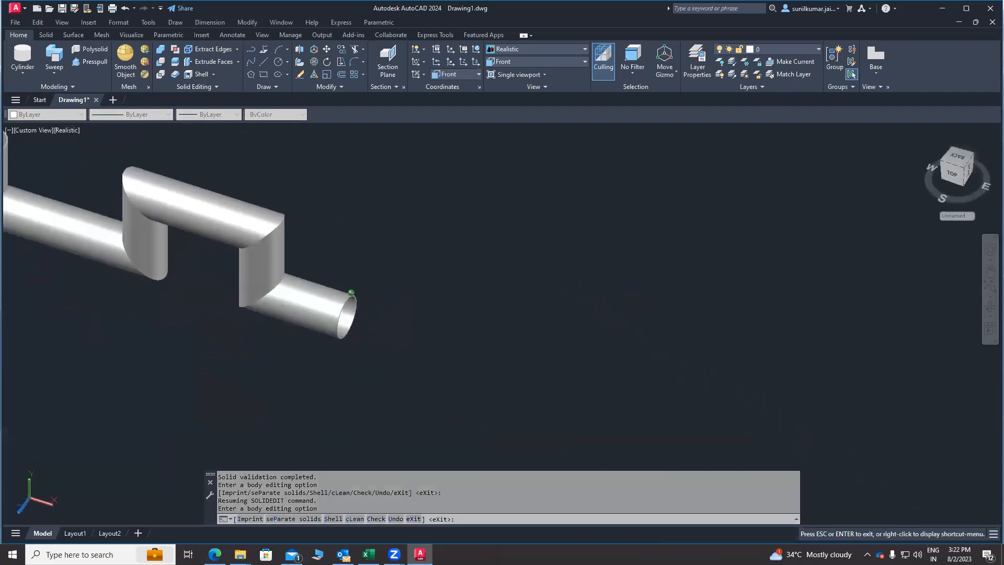
{"action": "middle_click_drag", "start_coordinate": [286, 238], "coordinate": [526, 258]}
{"action": "middle_click_drag", "start_coordinate": [233, 202], "coordinate": [207, 197]}
{"action": "left_click", "coordinate": [54, 73]}
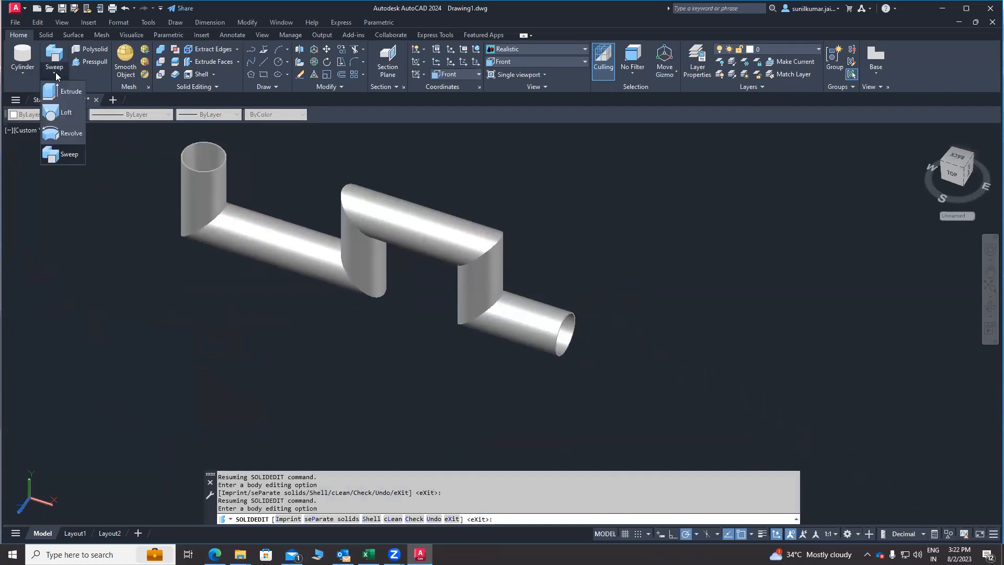
{"action": "left_click", "coordinate": [402, 318]}
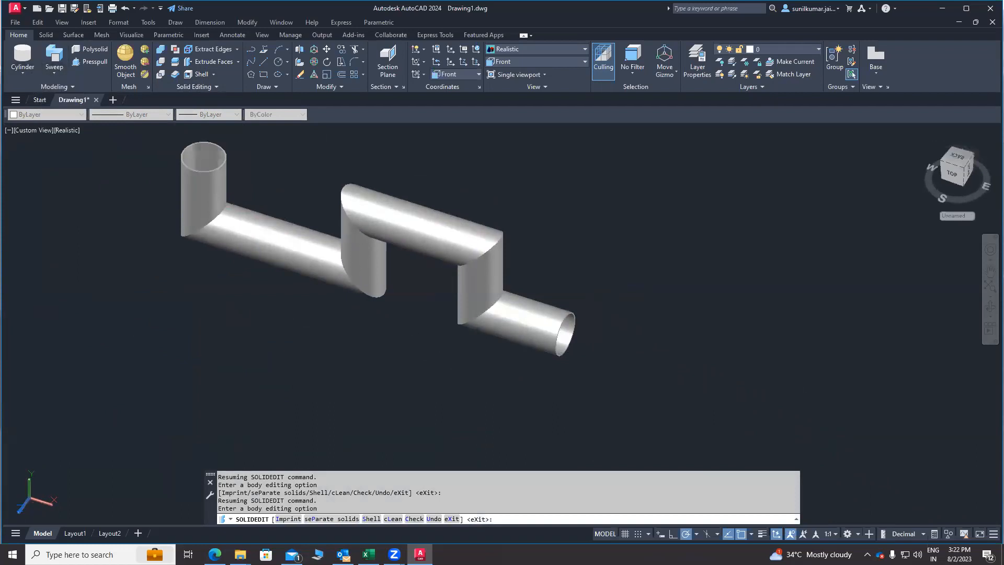
{"action": "key", "text": "Escape"}
{"action": "key", "text": "Escape"}
{"action": "key", "text": "Escape"}
{"action": "scroll", "coordinate": [394, 298], "scroll_direction": "up", "scroll_amount": 5}
{"action": "middle_click_drag", "start_coordinate": [181, 342], "coordinate": [777, 269]}
{"action": "left_click", "coordinate": [147, 299]}
{"action": "key", "text": "Escape"}
{"action": "key", "text": "Escape"}
{"action": "scroll", "coordinate": [153, 290], "scroll_direction": "up", "scroll_amount": 2}
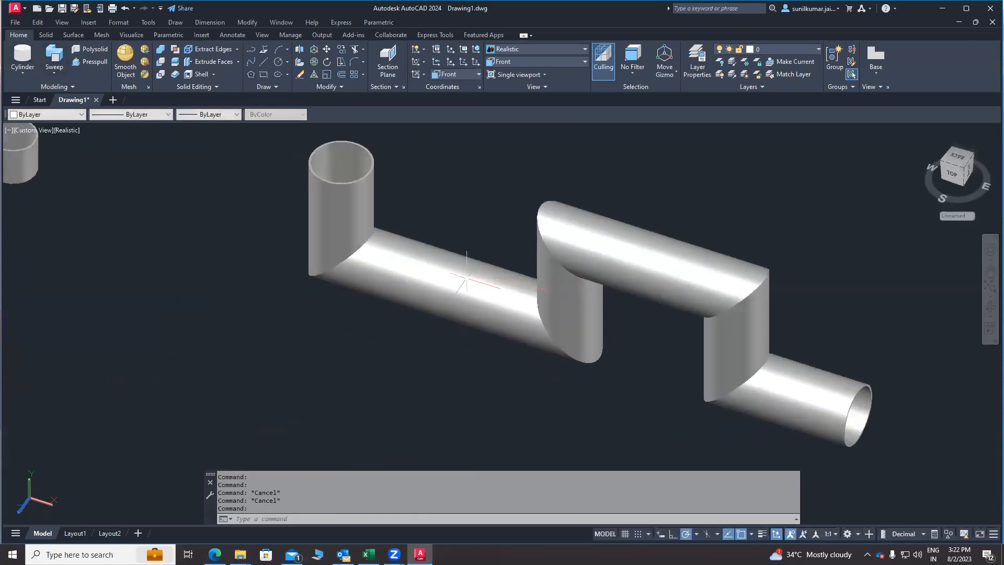
Step: Draw a long vertical line in the empty space beyond the pipe's horizontal open end as a sweep path
{"action": "middle_click_drag", "start_coordinate": [467, 277], "coordinate": [696, 259]}
{"action": "scroll", "coordinate": [460, 248], "scroll_direction": "down", "scroll_amount": 3}
{"action": "middle_click_drag", "start_coordinate": [630, 243], "coordinate": [152, 316]}
{"action": "middle_click_drag", "start_coordinate": [441, 318], "coordinate": [234, 341]}
{"action": "left_click", "coordinate": [265, 62]}
{"action": "left_click", "coordinate": [419, 186]}
{"action": "left_click", "coordinate": [418, 402]}
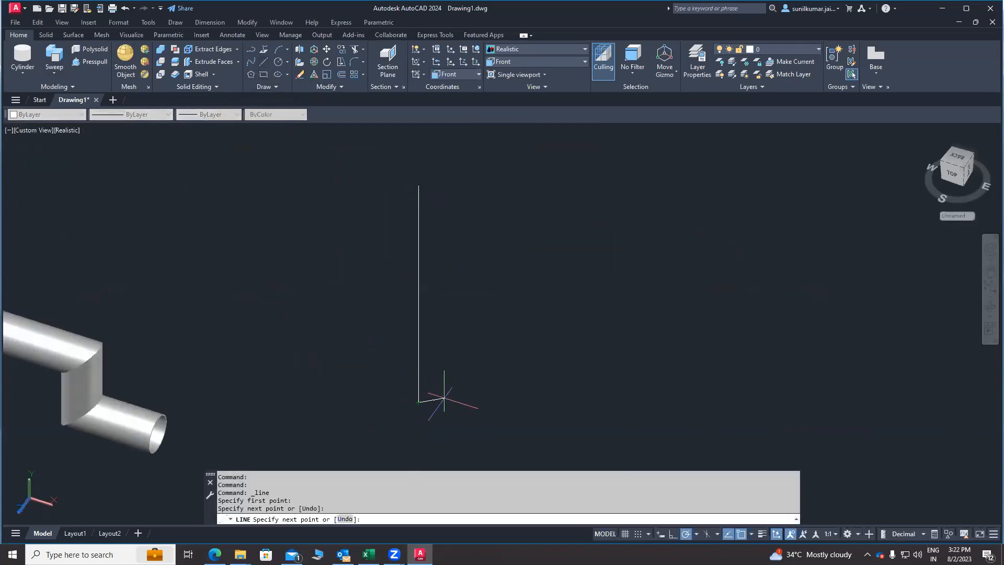
{"action": "key", "text": "Return"}
Step: Draw a small rectangle beside the lower end of the vertical line as the sweep profile
{"action": "type", "text": "rec"}
{"action": "key", "text": "Return"}
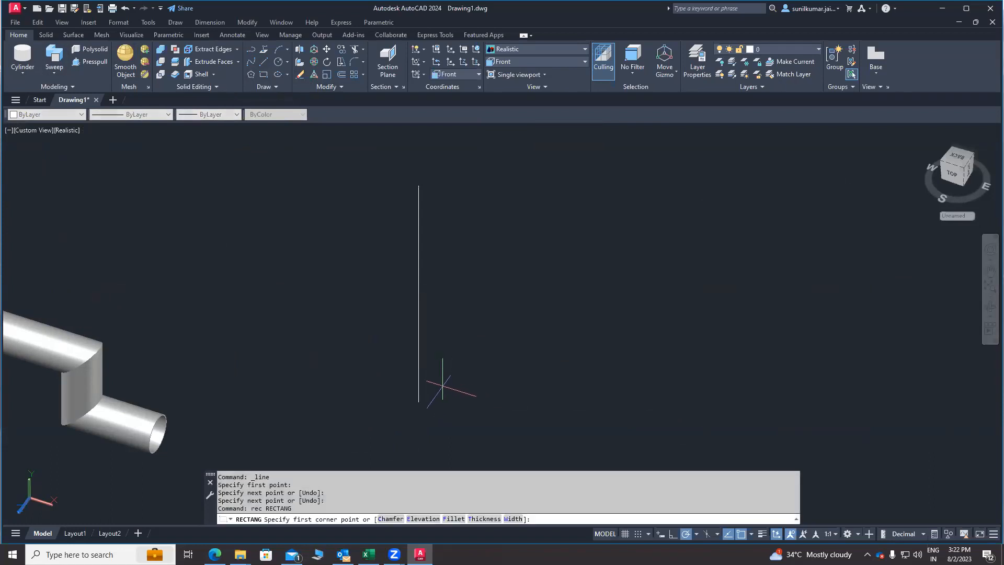
{"action": "left_click", "coordinate": [442, 386]}
{"action": "left_click", "coordinate": [470, 372]}
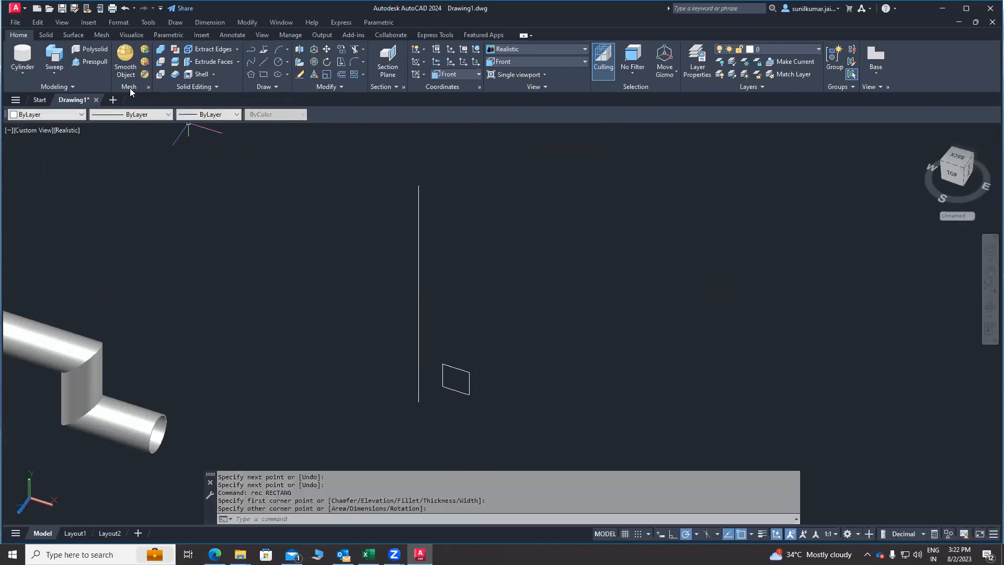
Step: Sweep the small rectangle along the vertical line as a solid with a twist angle of 1020
{"action": "left_click", "coordinate": [53, 58]}
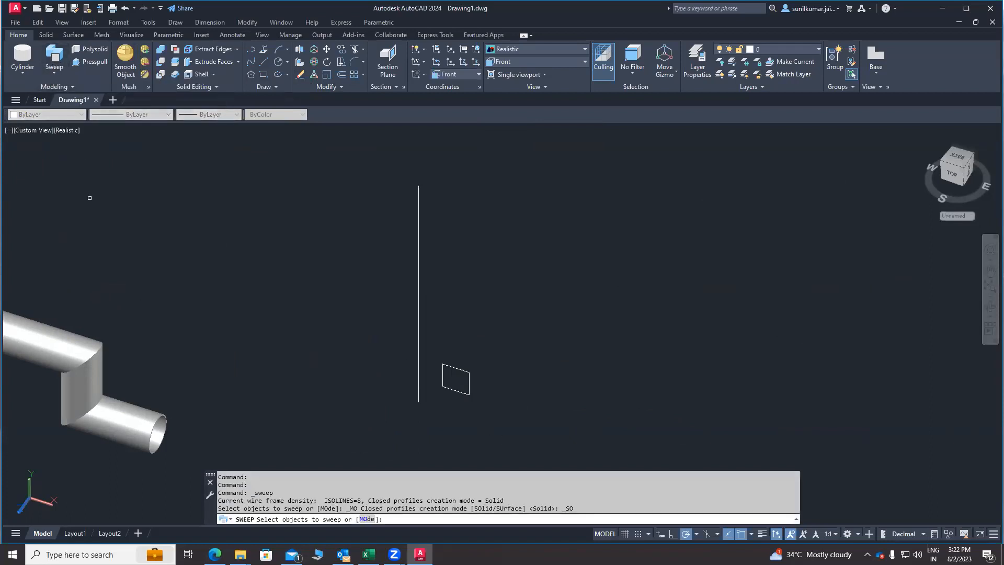
{"action": "left_click", "coordinate": [491, 414]}
{"action": "left_click", "coordinate": [461, 374]}
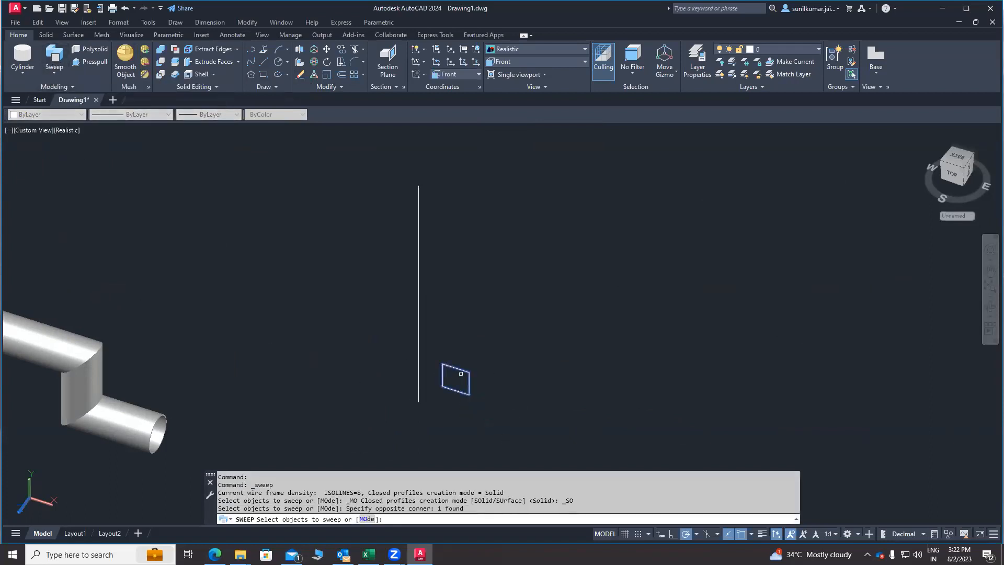
{"action": "middle_click_drag", "start_coordinate": [483, 336], "coordinate": [492, 311]}
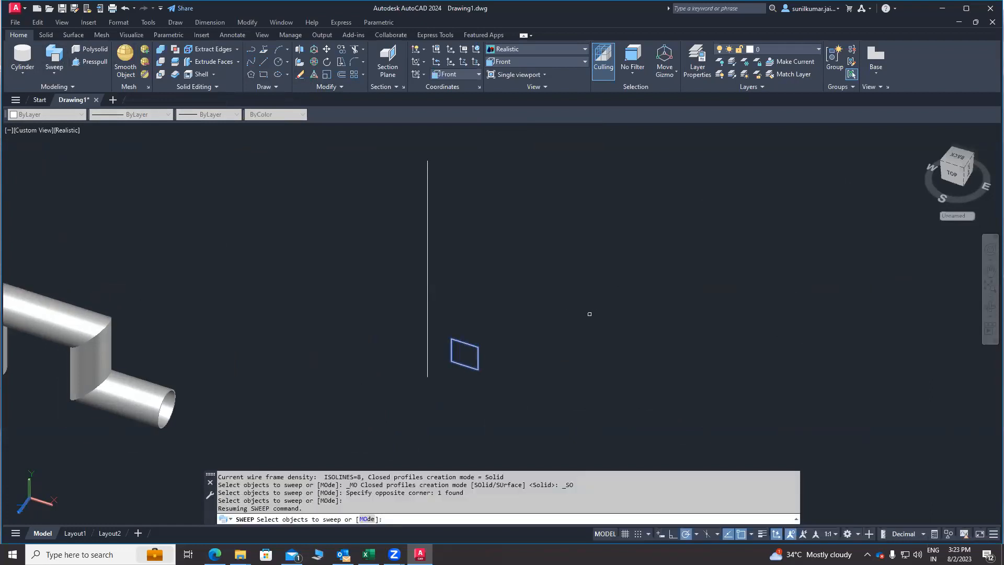
{"action": "key", "text": "Return"}
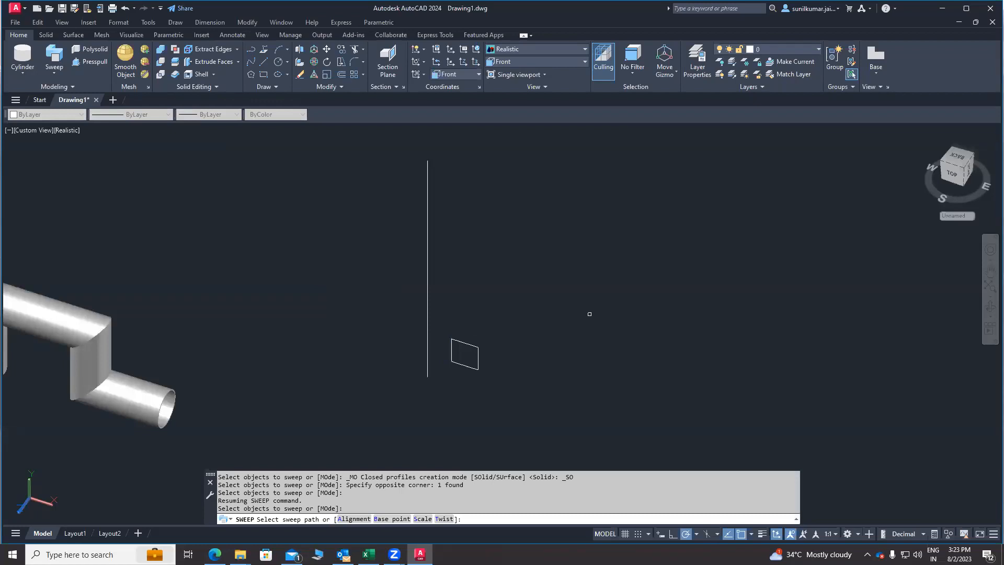
{"action": "left_click", "coordinate": [444, 520]}
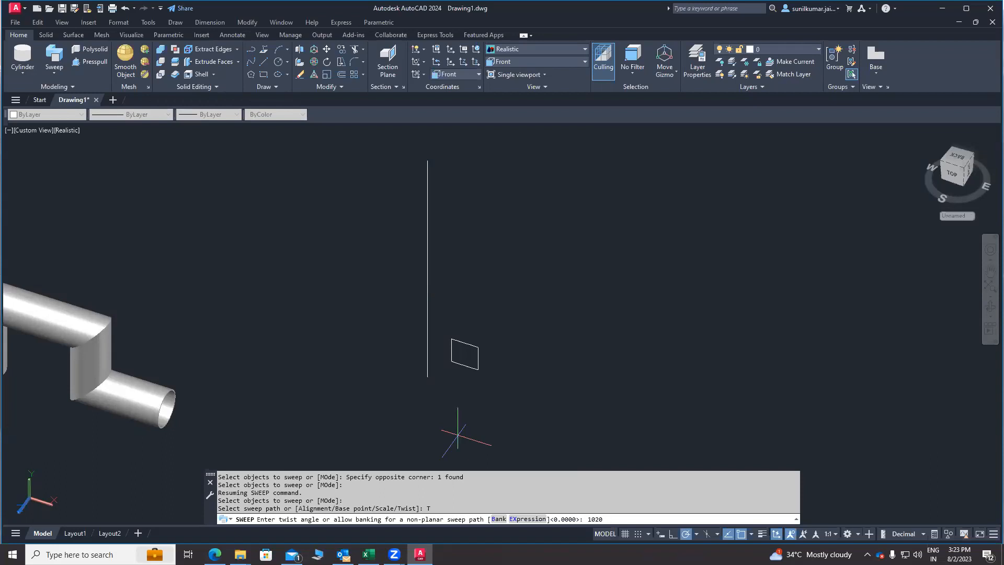
{"action": "key", "text": "Return"}
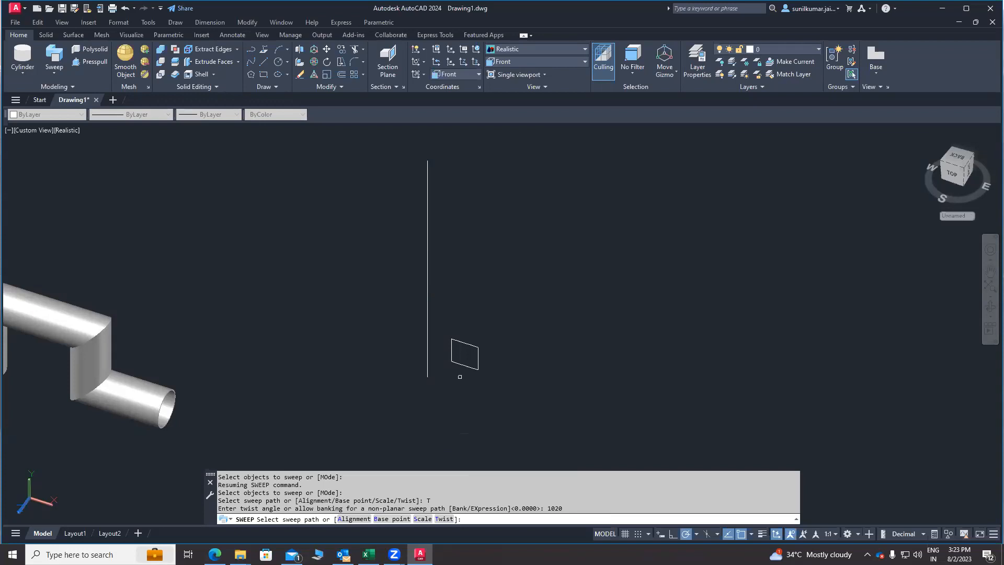
{"action": "left_click", "coordinate": [427, 317]}
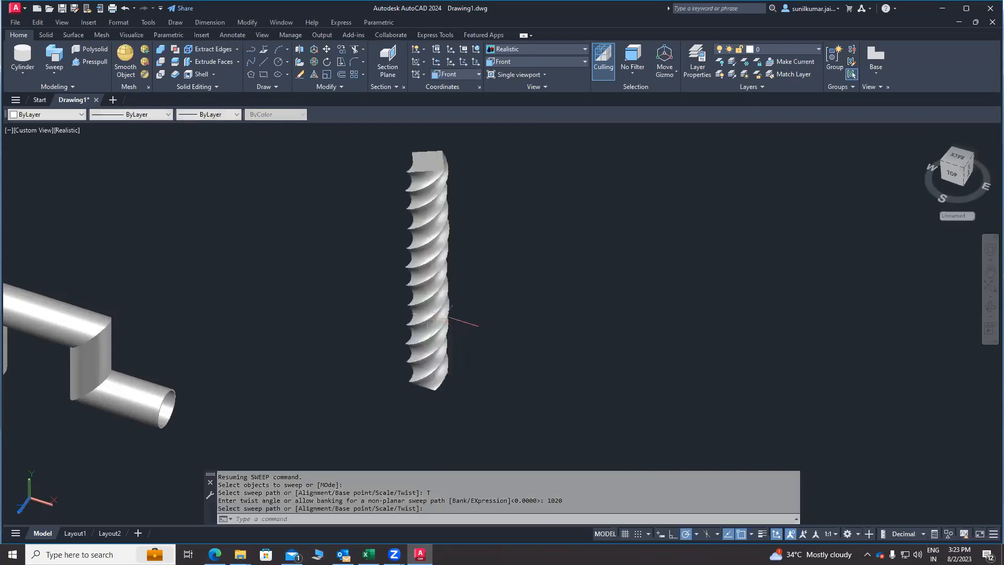
Step: Examine the twisted column's spiral faces and both ends from several angles
{"action": "middle_click_drag", "start_coordinate": [466, 336], "coordinate": [668, 253], "text": "shift"}
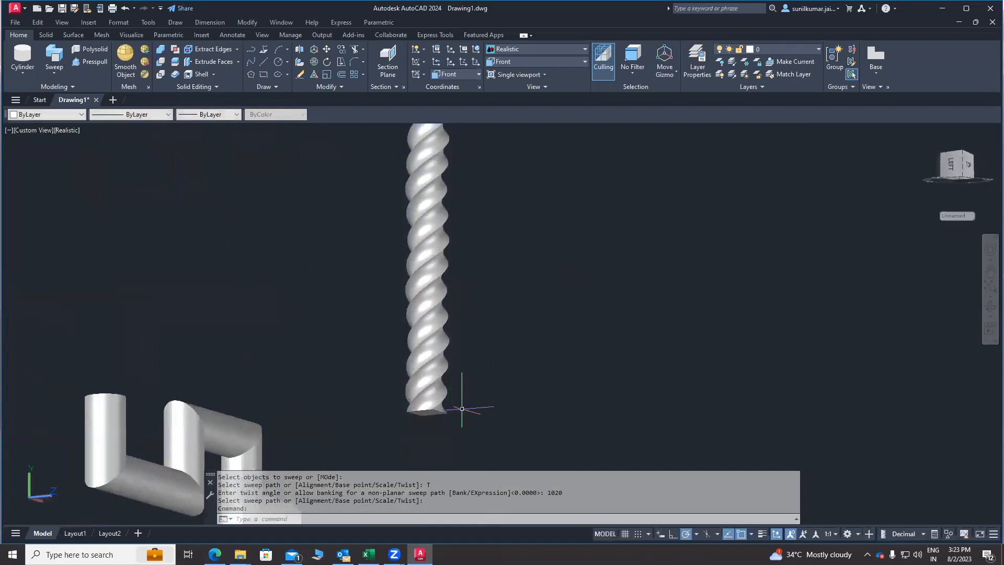
{"action": "middle_click_drag", "start_coordinate": [462, 408], "coordinate": [404, 440]}
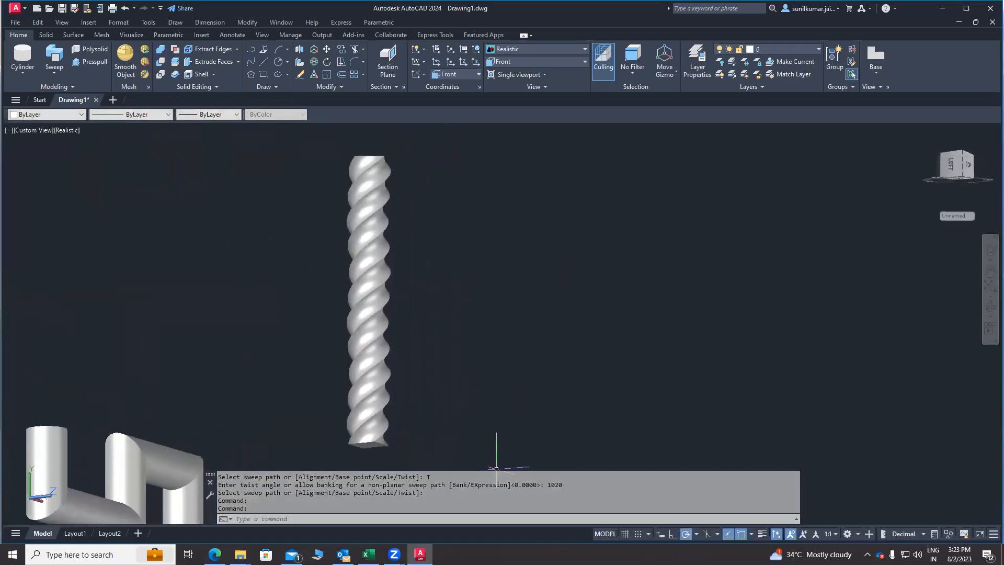
{"action": "left_click", "coordinate": [497, 480]}
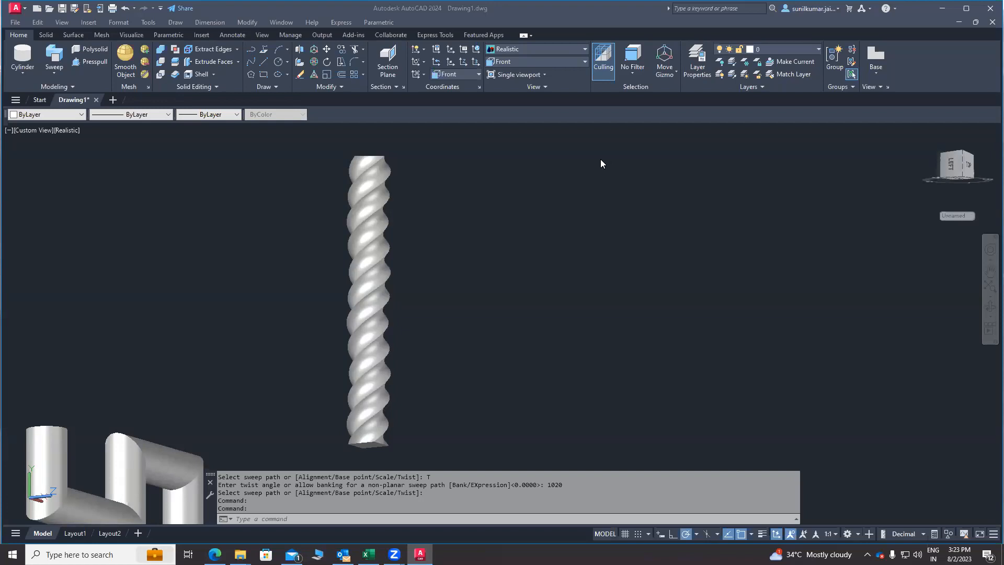
{"action": "left_click", "coordinate": [444, 356]}
{"action": "mouse_move", "coordinate": [466, 330]}
{"action": "middle_mouse_down", "text": "shift"}
{"action": "mouse_move", "coordinate": [330, 343]}
{"action": "mouse_move", "coordinate": [264, 277]}
{"action": "mouse_move", "coordinate": [407, 420]}
{"action": "mouse_move", "coordinate": [431, 384]}
{"action": "mouse_move", "coordinate": [522, 371]}
{"action": "middle_mouse_up", "text": "shift"}
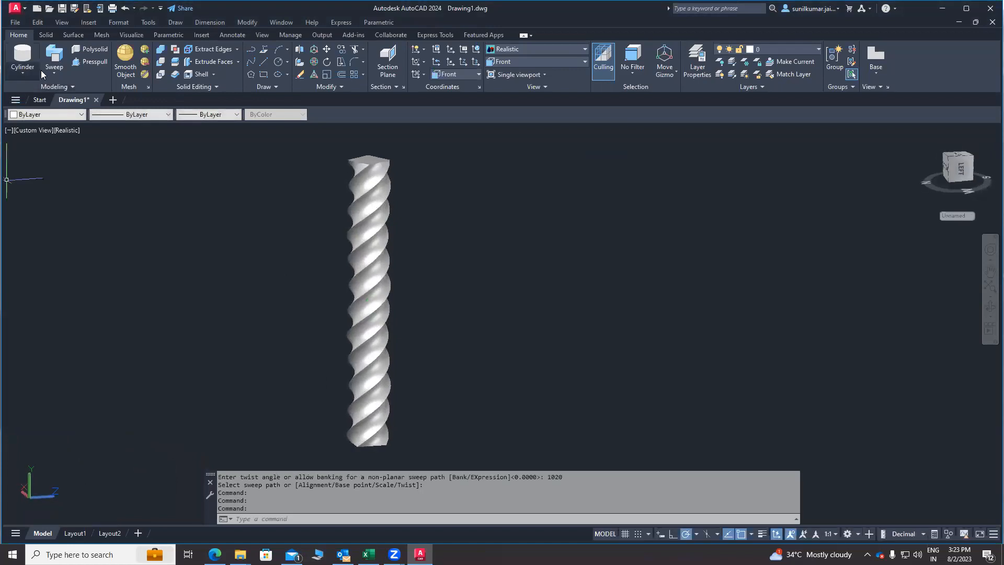
{"action": "left_click", "coordinate": [55, 72]}
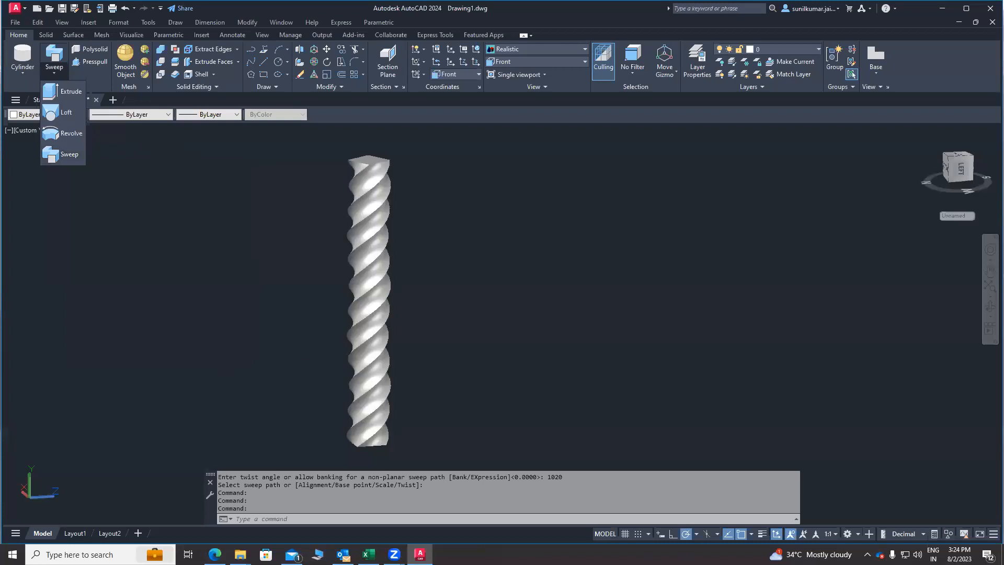
{"action": "left_click", "coordinate": [496, 329]}
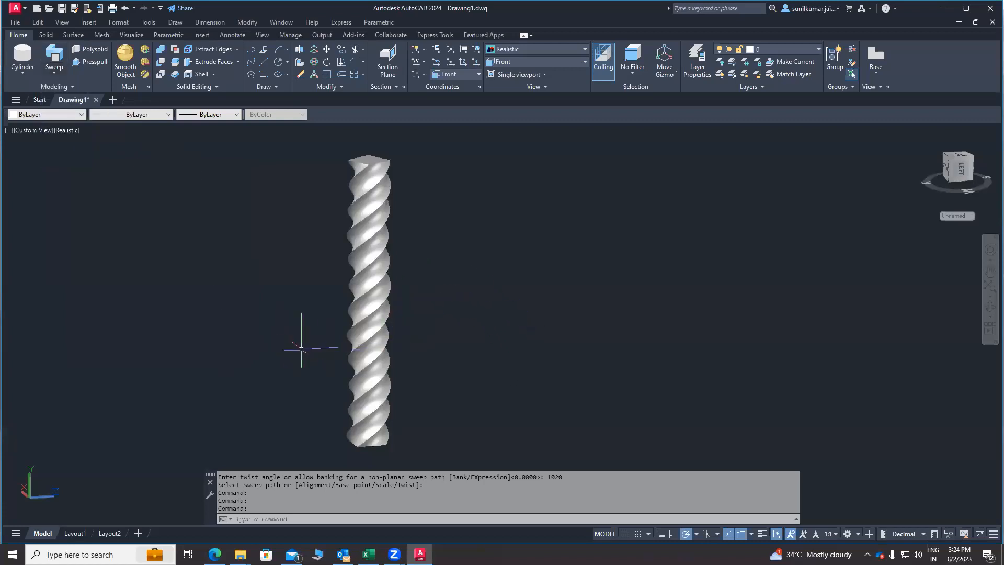
{"action": "middle_click_drag", "start_coordinate": [310, 343], "coordinate": [282, 350]}
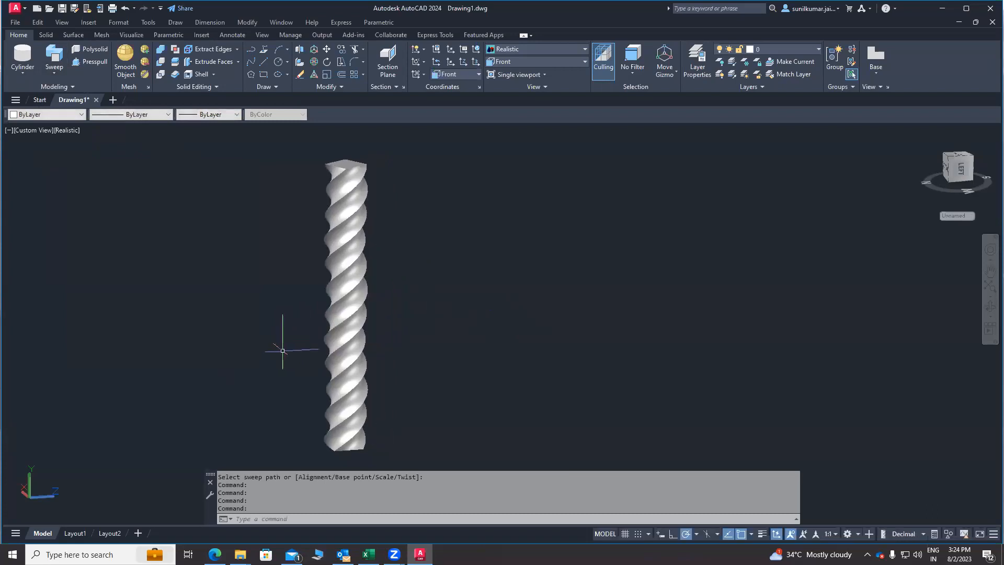
{"action": "key", "text": "Escape"}
{"action": "key", "text": "Escape"}
{"action": "middle_click_drag", "start_coordinate": [346, 311], "coordinate": [160, 313]}
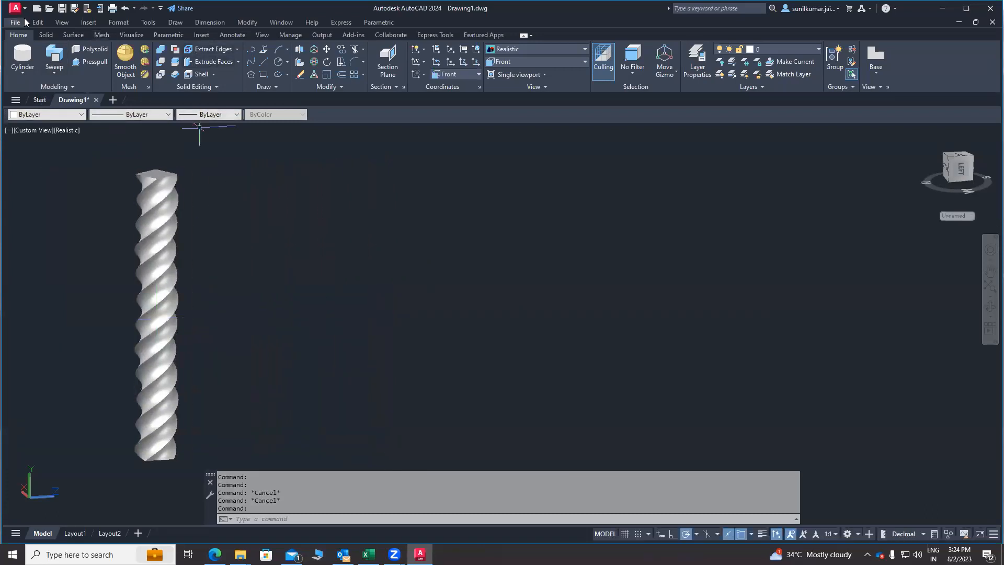
{"action": "left_click", "coordinate": [238, 51]}
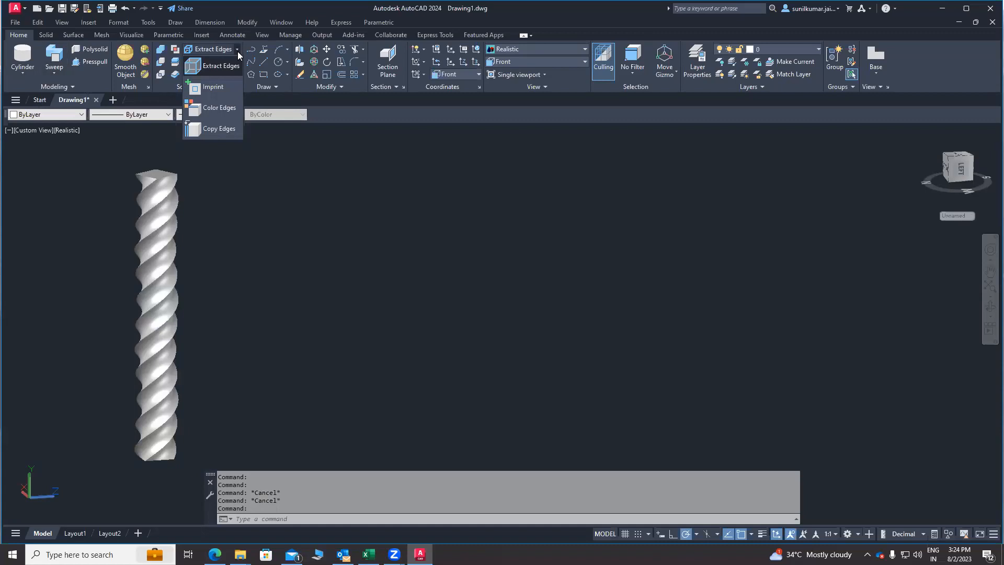
{"action": "left_click", "coordinate": [238, 52]}
{"action": "left_click", "coordinate": [239, 62]}
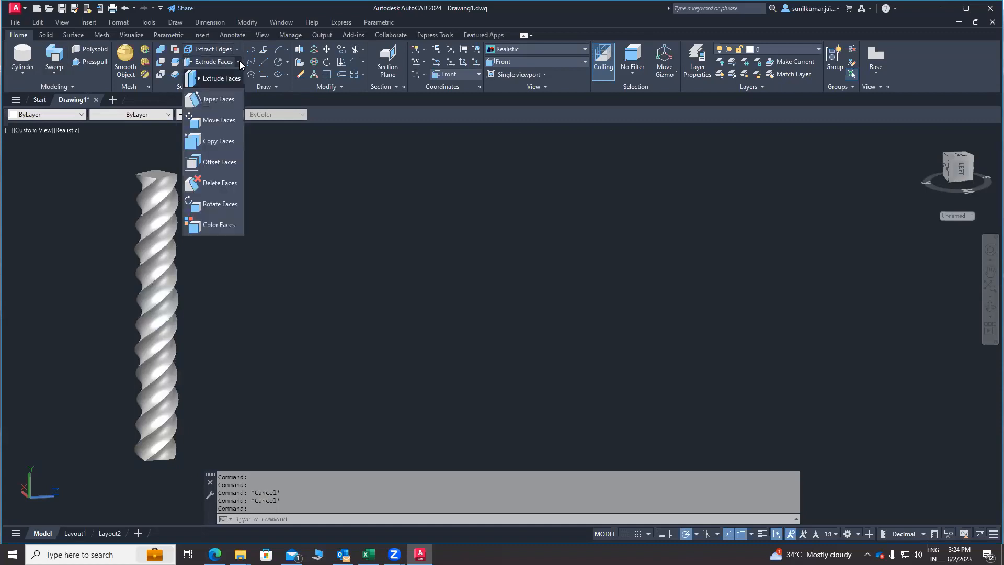
{"action": "left_click", "coordinate": [560, 397]}
{"action": "key", "text": "Escape"}
Step: Create a solid box in the empty area beyond the existing models by picking two base corners and a height
{"action": "scroll", "coordinate": [142, 362], "scroll_direction": "down", "scroll_amount": 5}
{"action": "middle_click_drag", "start_coordinate": [179, 420], "coordinate": [261, 251]}
{"action": "scroll", "coordinate": [264, 330], "scroll_direction": "up", "scroll_amount": 4}
{"action": "middle_click_drag", "start_coordinate": [331, 263], "coordinate": [88, 361]}
{"action": "left_click", "coordinate": [23, 74]}
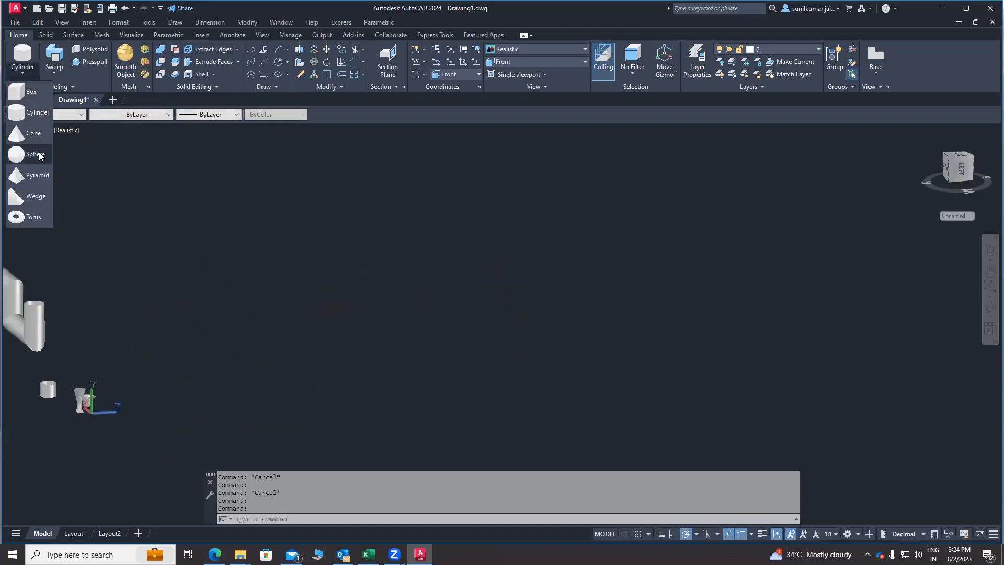
{"action": "left_click", "coordinate": [32, 93]}
{"action": "left_click", "coordinate": [335, 272]}
{"action": "left_click", "coordinate": [434, 269]}
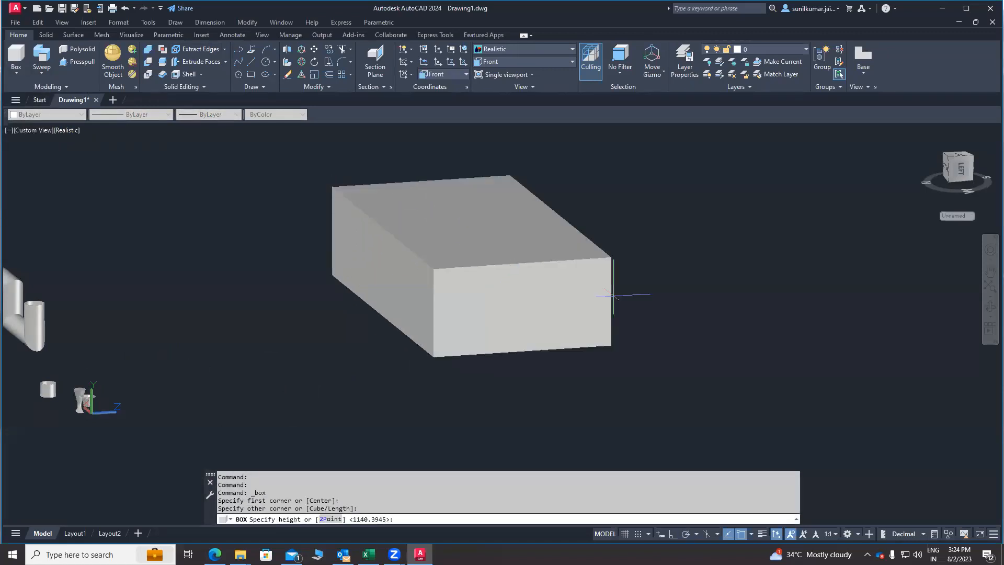
{"action": "middle_click_drag", "start_coordinate": [437, 299], "coordinate": [314, 359]}
{"action": "scroll", "coordinate": [275, 308], "scroll_direction": "down", "scroll_amount": 2}
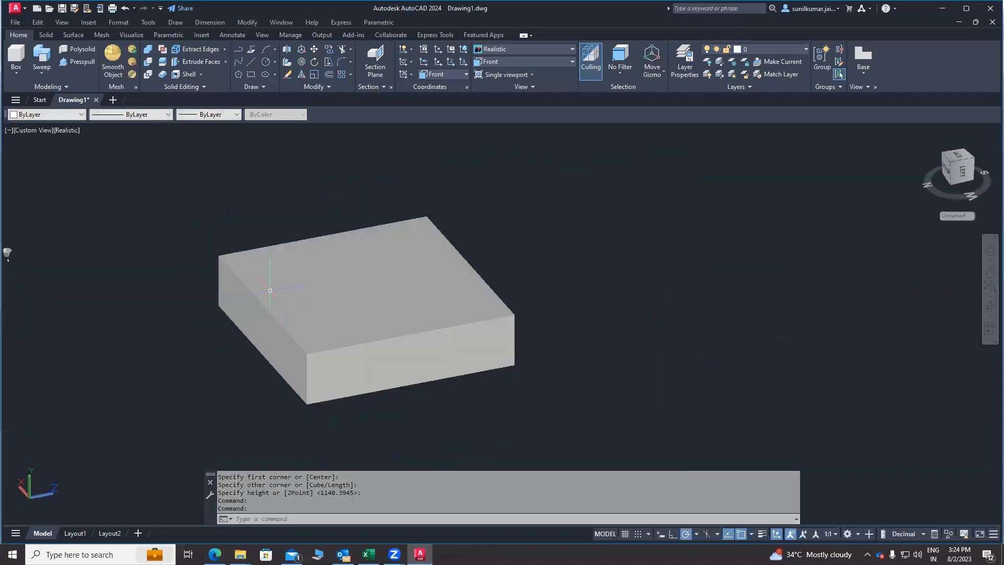
Step: Extrude the box's top face by a height of 50 with a taper angle of 15
{"action": "left_click", "coordinate": [200, 61]}
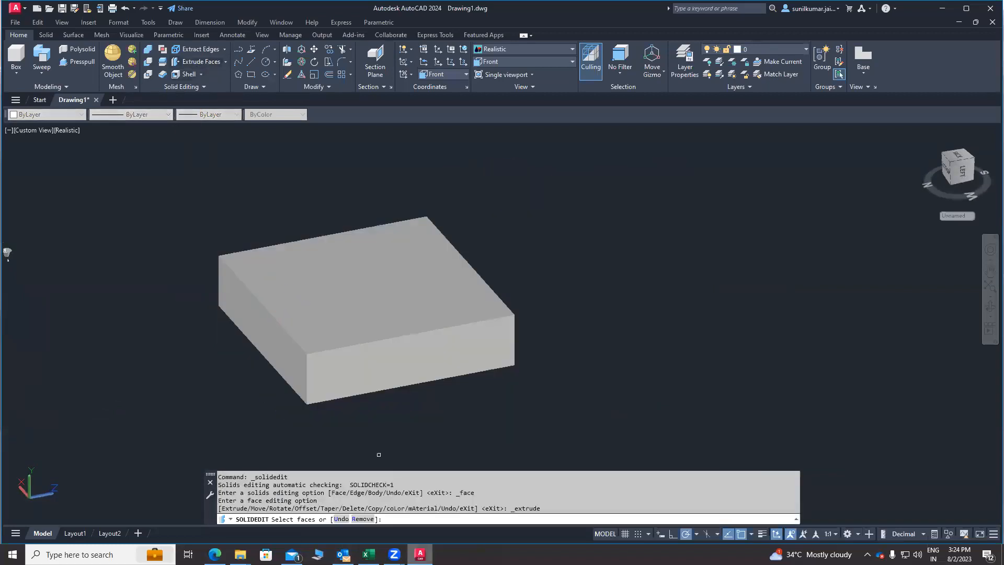
{"action": "left_click", "coordinate": [393, 306]}
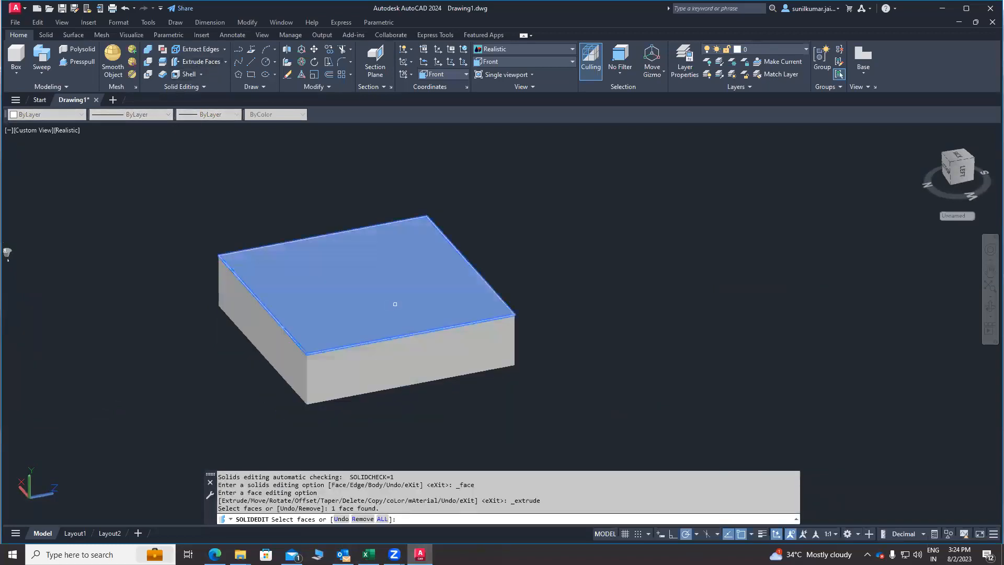
{"action": "key", "text": "Return"}
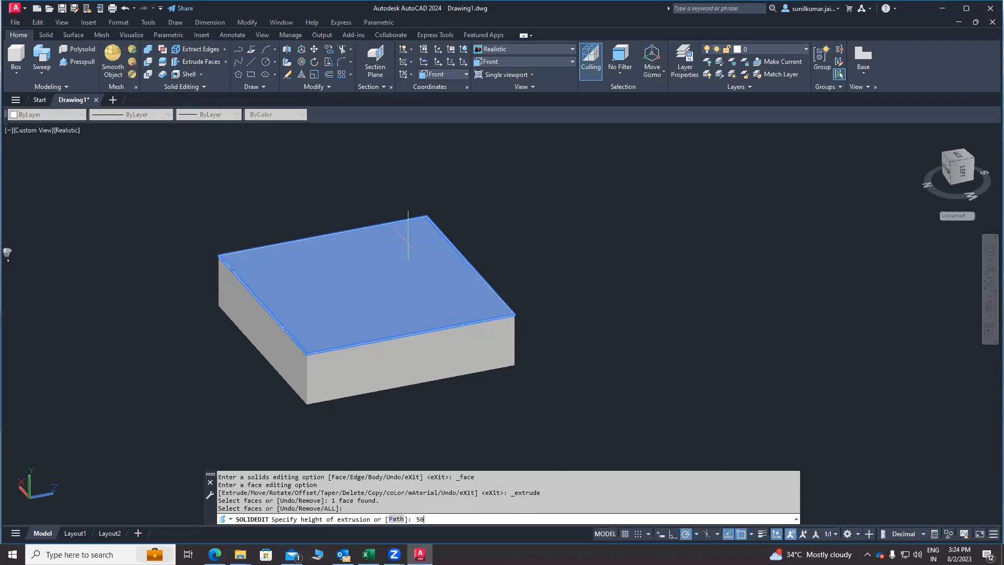
{"action": "key", "text": "Return"}
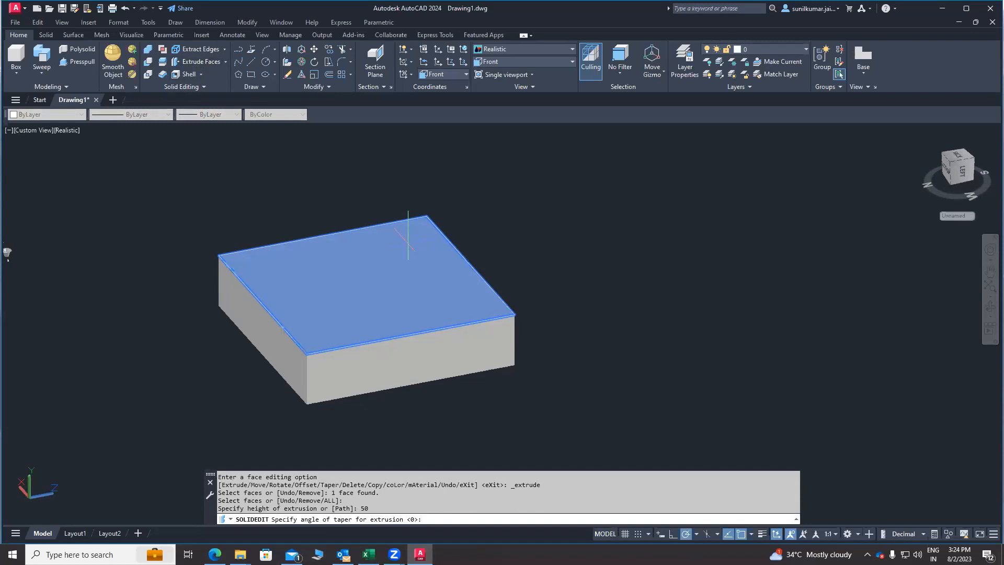
{"action": "key", "text": "Return"}
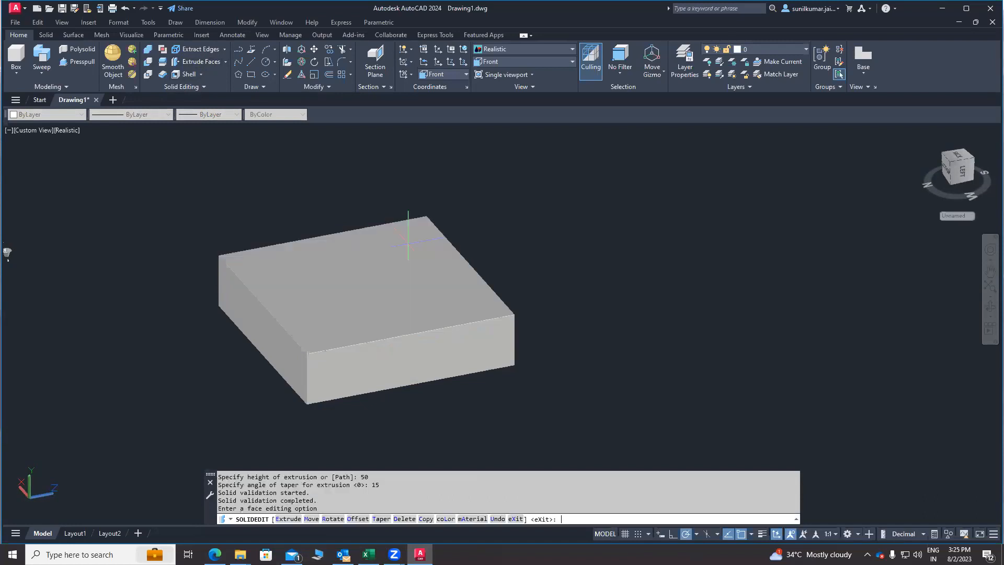
Step: Inspect the tapered rim at the box's near top corner up close, and undo the face extrusion
{"action": "scroll", "coordinate": [346, 322], "scroll_direction": "up", "scroll_amount": 8}
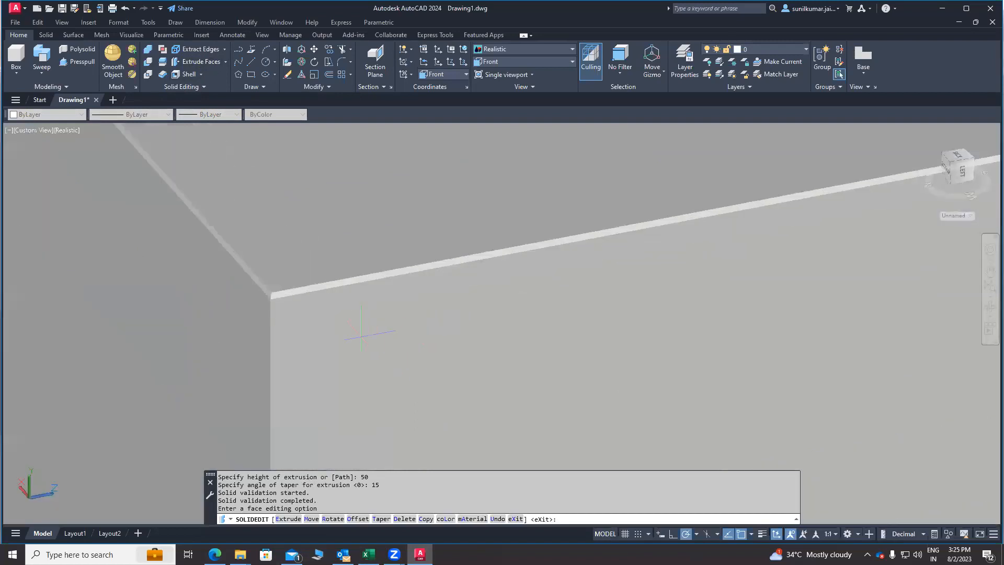
{"action": "scroll", "coordinate": [414, 228], "scroll_direction": "up", "scroll_amount": 6}
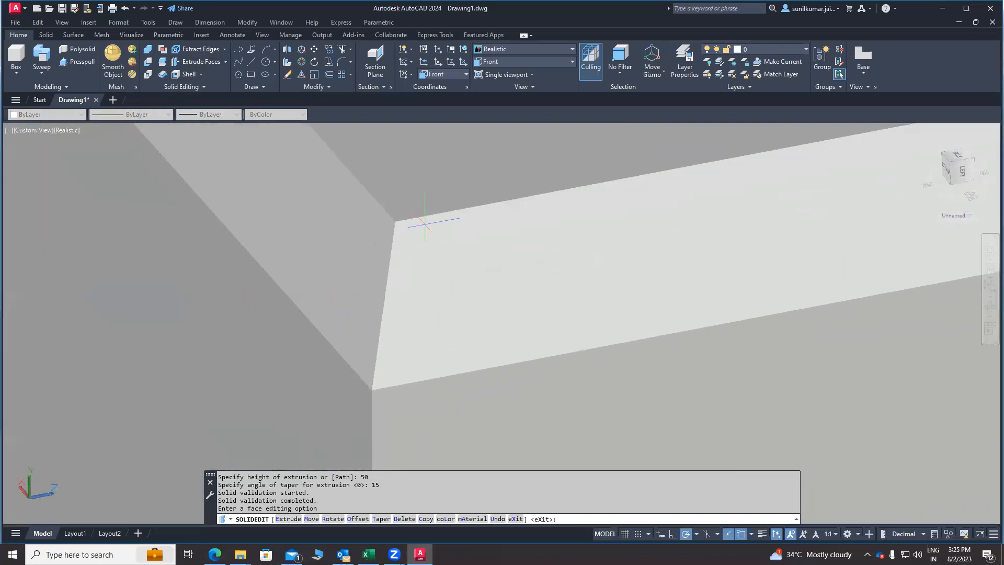
{"action": "middle_click_drag", "start_coordinate": [413, 214], "coordinate": [417, 282]}
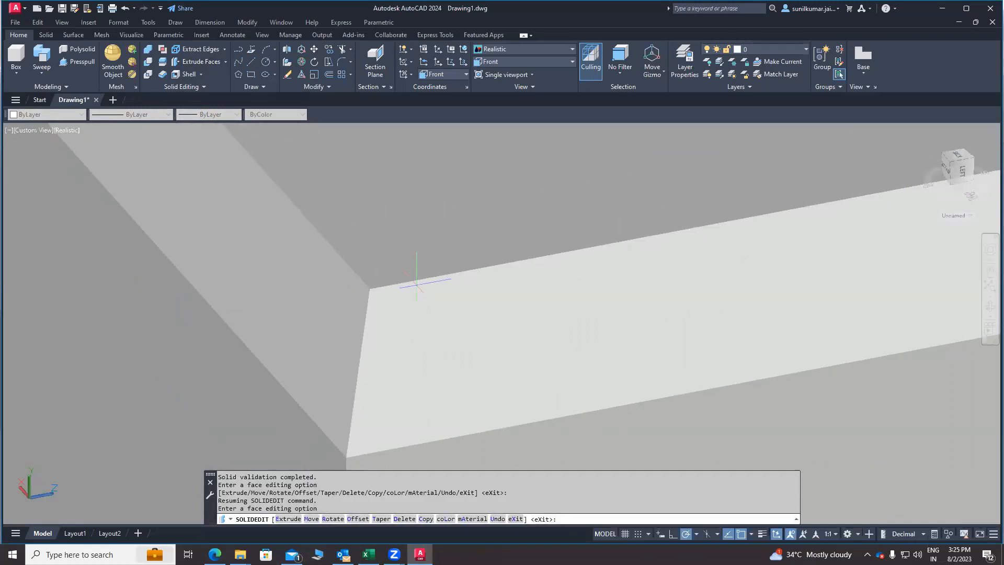
{"action": "scroll", "coordinate": [416, 282], "scroll_direction": "down", "scroll_amount": 2}
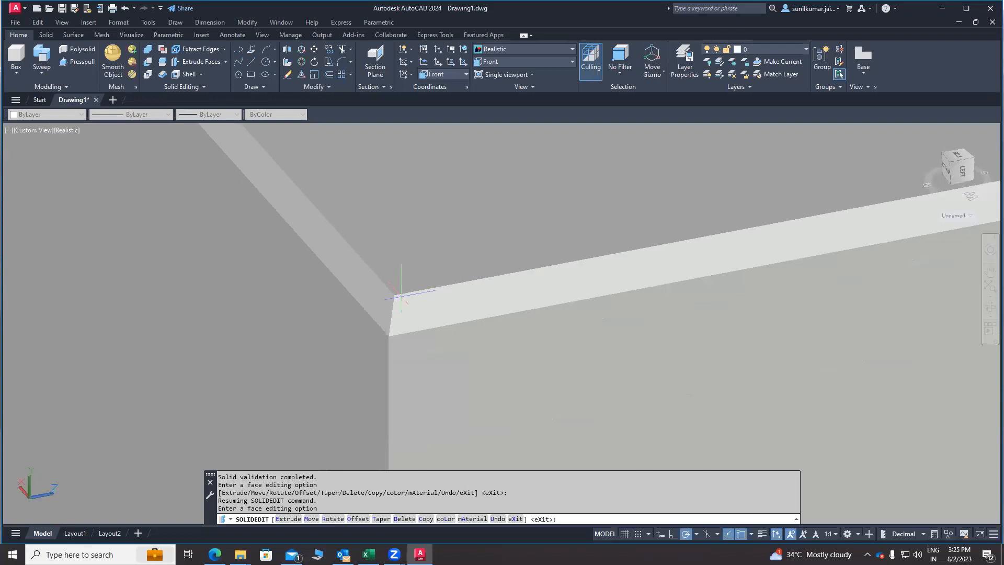
{"action": "middle_click_drag", "start_coordinate": [414, 336], "coordinate": [341, 286], "text": "shift"}
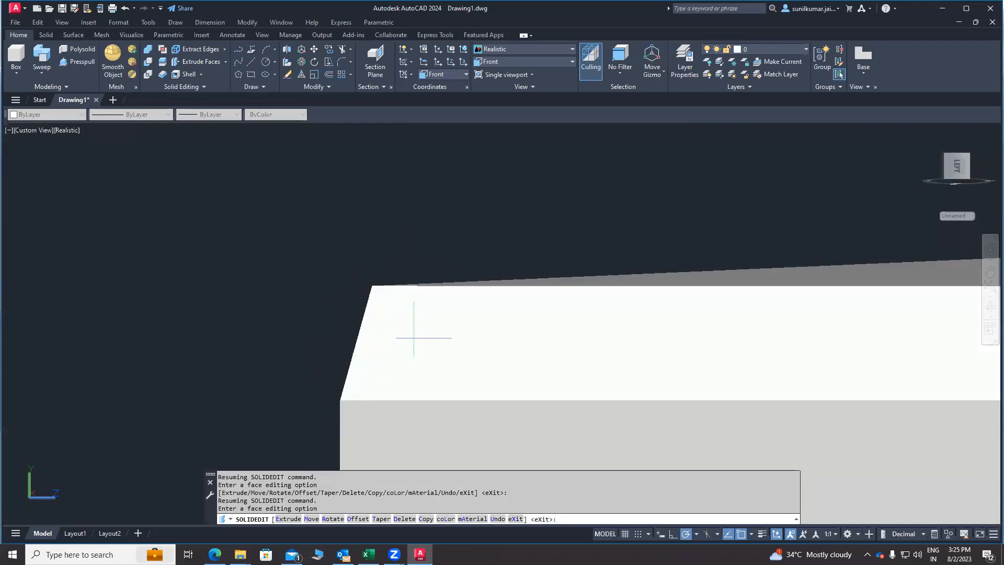
{"action": "middle_click_drag", "start_coordinate": [415, 326], "coordinate": [324, 340], "text": "shift"}
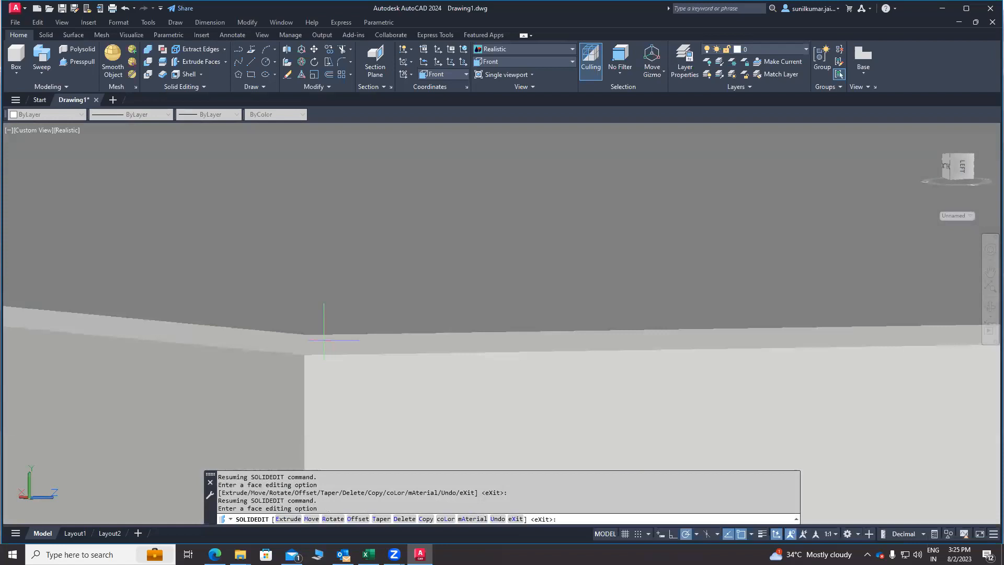
{"action": "key", "text": "ctrl+z"}
{"action": "key", "text": "ctrl+z"}
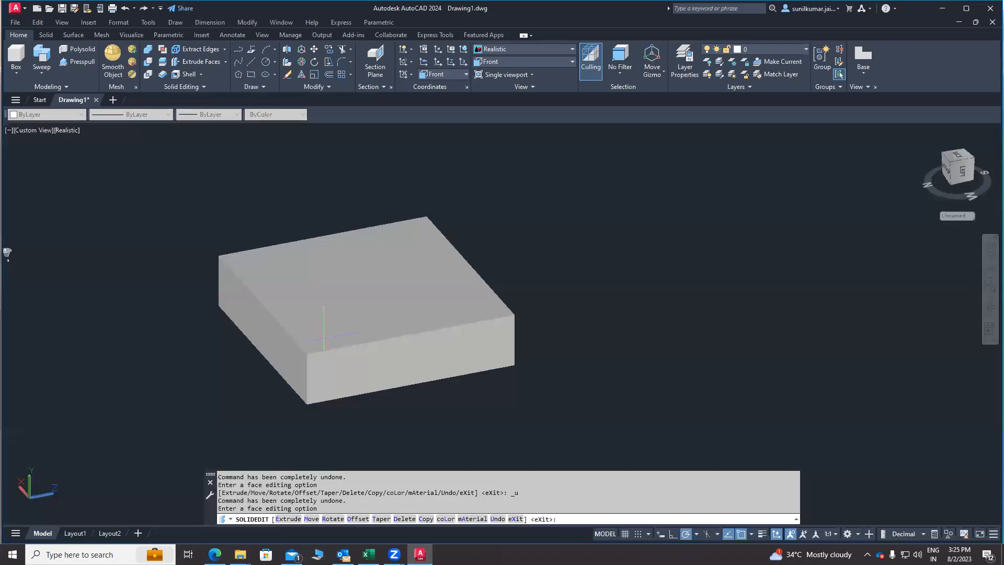
Step: Extrude the box's near narrow side face by a height of 500 with a taper angle of 15
{"action": "scroll", "coordinate": [324, 337], "scroll_direction": "up", "scroll_amount": 6}
{"action": "scroll", "coordinate": [324, 337], "scroll_direction": "down", "scroll_amount": 1}
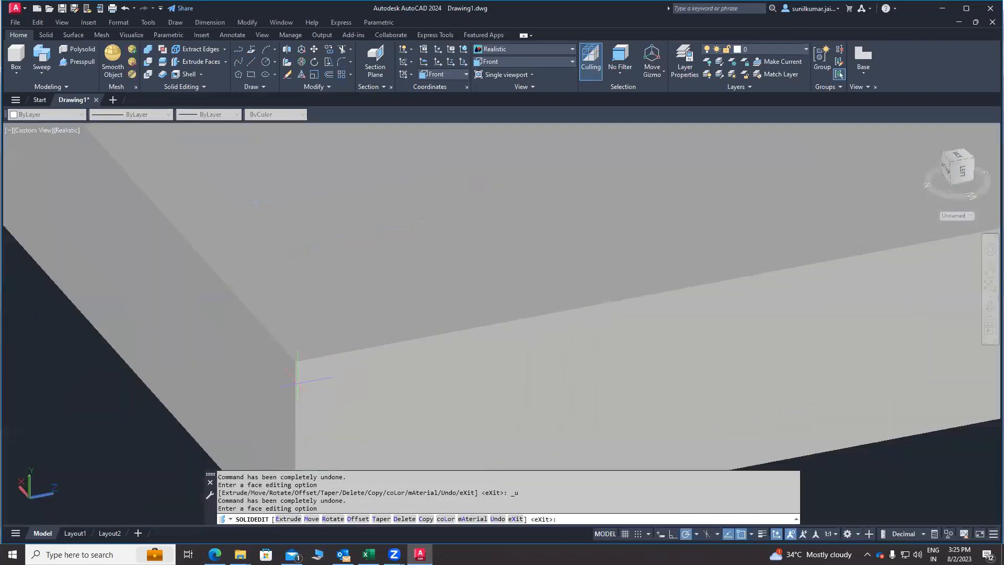
{"action": "left_click", "coordinate": [189, 62]}
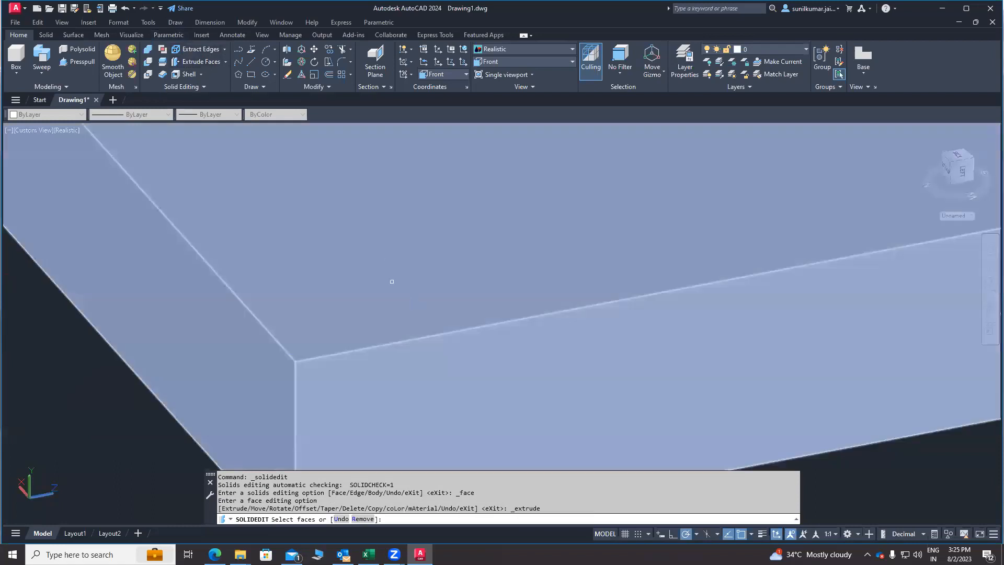
{"action": "scroll", "coordinate": [392, 282], "scroll_direction": "down", "scroll_amount": 5}
{"action": "left_click", "coordinate": [398, 306]}
{"action": "key", "text": "Return"}
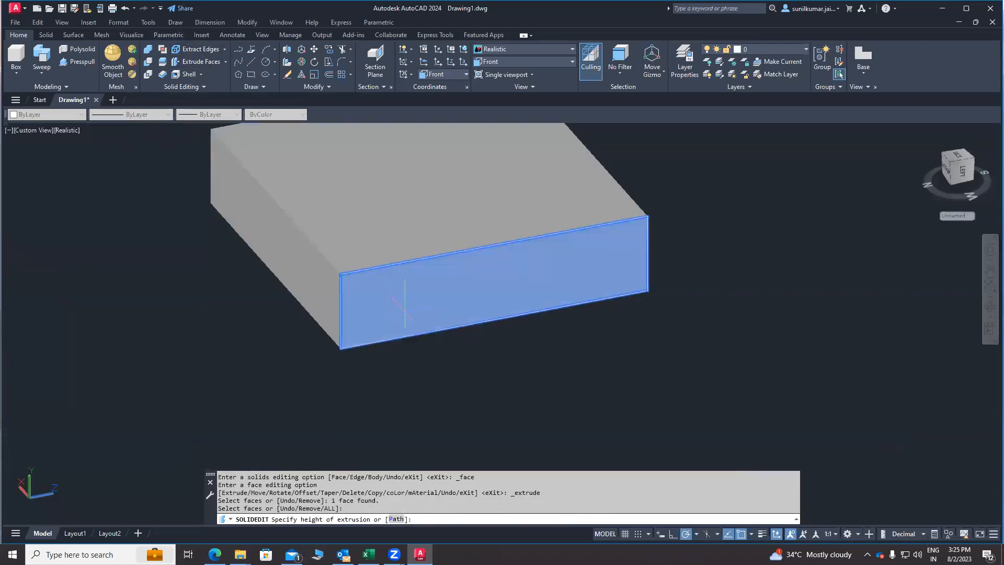
{"action": "key", "text": "Return"}
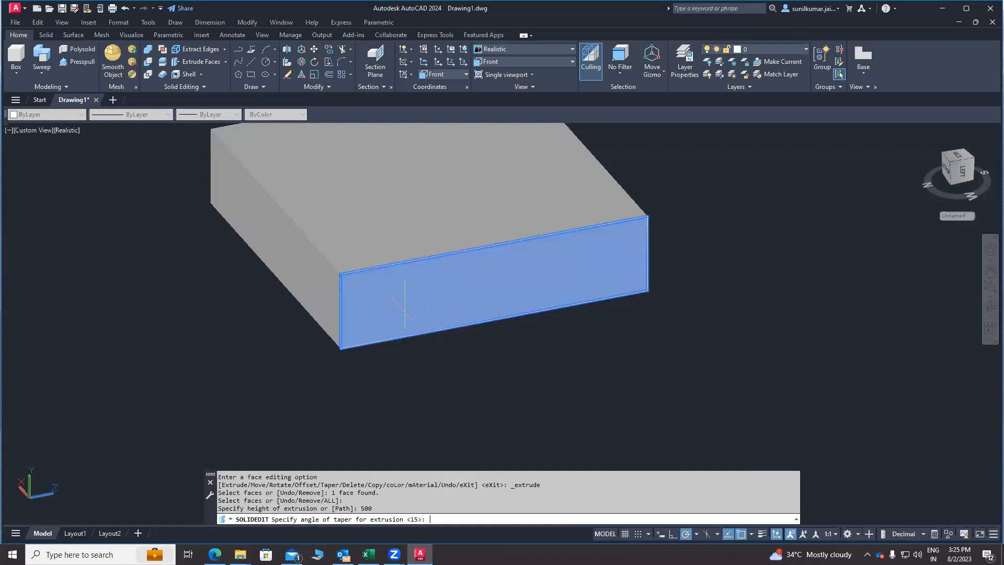
{"action": "key", "text": "Return"}
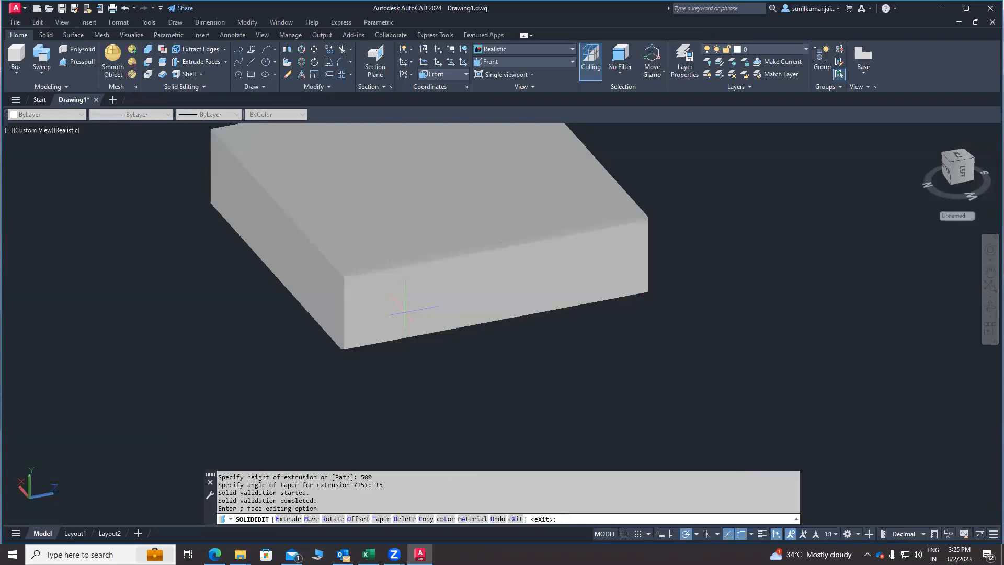
Step: Examine the tapered strip around the extruded side face up close and from below, and leave the face editing command
{"action": "scroll", "coordinate": [404, 312], "scroll_direction": "up", "scroll_amount": 5}
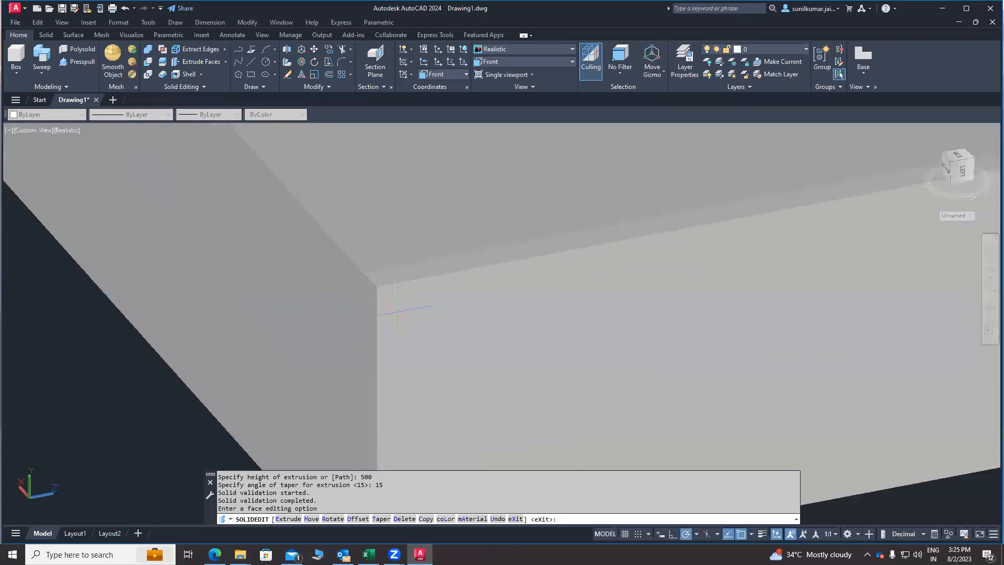
{"action": "middle_click_drag", "start_coordinate": [396, 309], "coordinate": [426, 242], "text": "shift"}
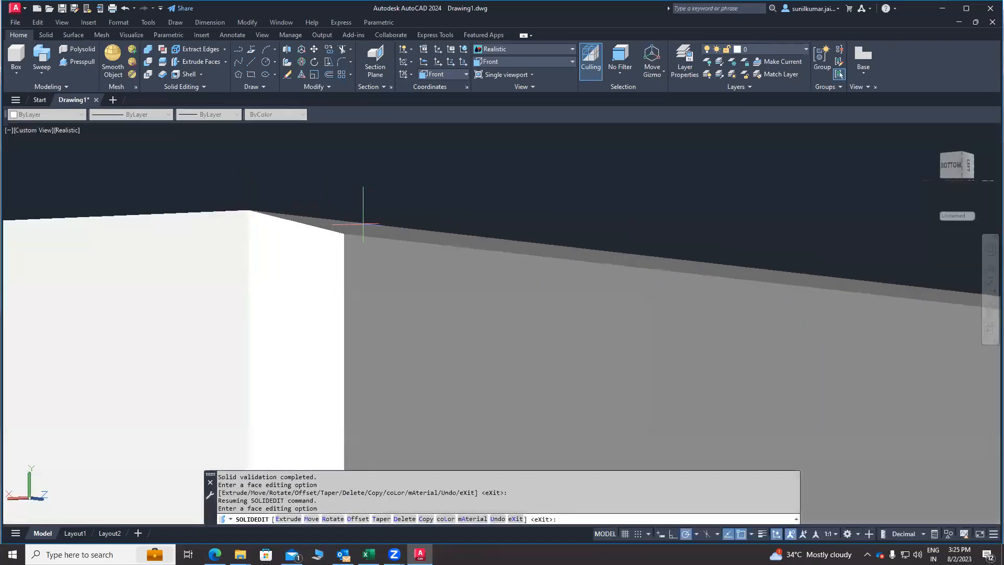
{"action": "middle_click_drag", "start_coordinate": [329, 209], "coordinate": [313, 325], "text": "shift"}
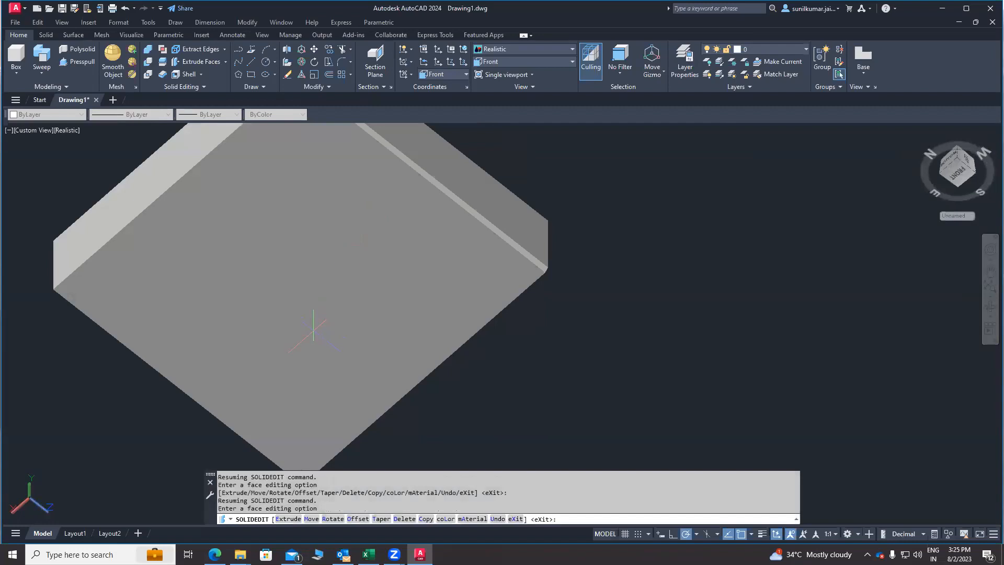
{"action": "scroll", "coordinate": [482, 273], "scroll_direction": "down", "scroll_amount": 3}
{"action": "middle_click_drag", "start_coordinate": [482, 273], "coordinate": [392, 254], "text": "shift"}
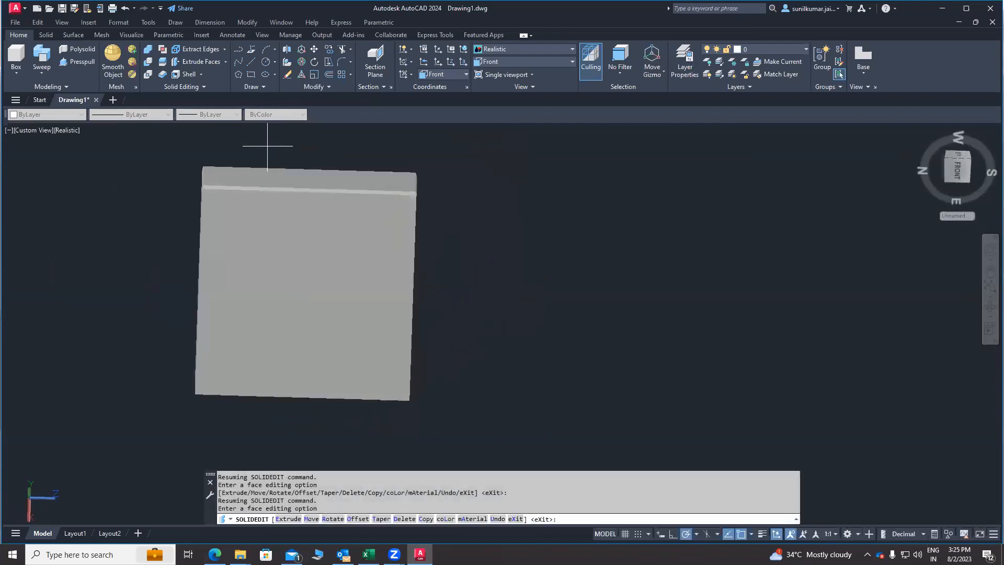
{"action": "scroll", "coordinate": [267, 146], "scroll_direction": "up", "scroll_amount": 6}
{"action": "middle_click_drag", "start_coordinate": [264, 173], "coordinate": [403, 218]}
{"action": "key", "text": "Escape"}
{"action": "middle_click_drag", "start_coordinate": [332, 192], "coordinate": [323, 199]}
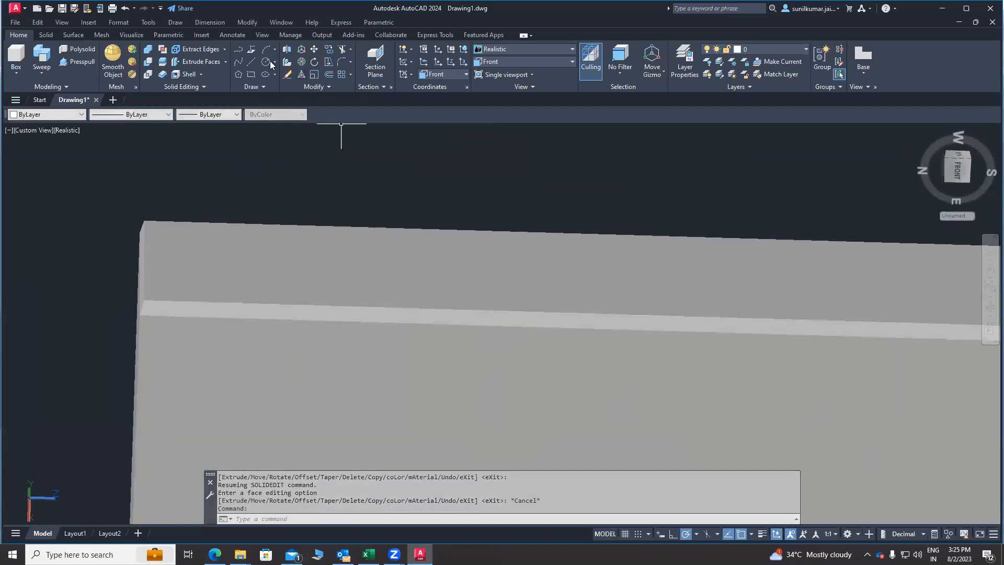
Step: Color the extruded narrow side face of the box dark red with index color 12
{"action": "left_click", "coordinate": [226, 62]}
{"action": "left_click", "coordinate": [217, 226]}
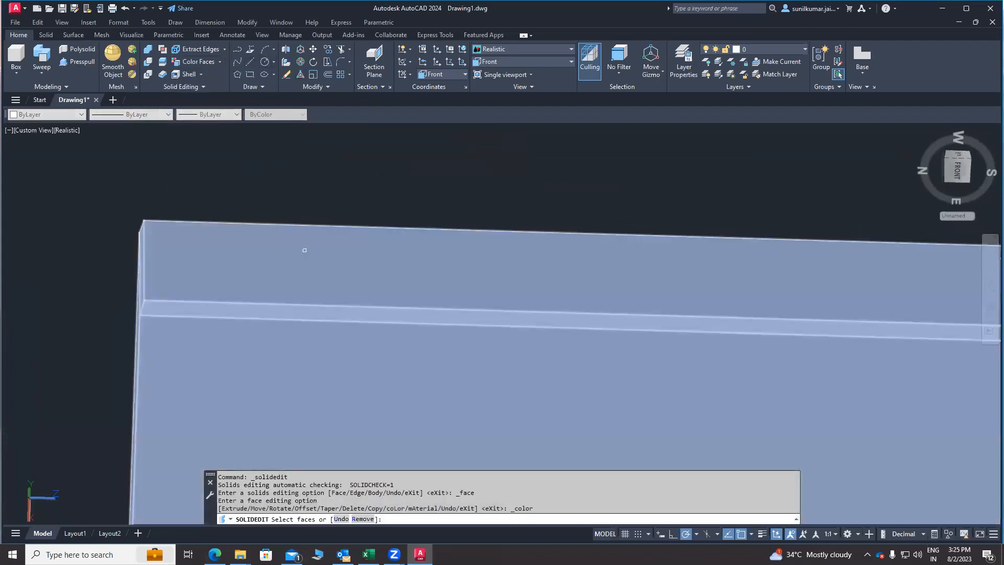
{"action": "left_click", "coordinate": [304, 266]}
{"action": "key", "text": "Return"}
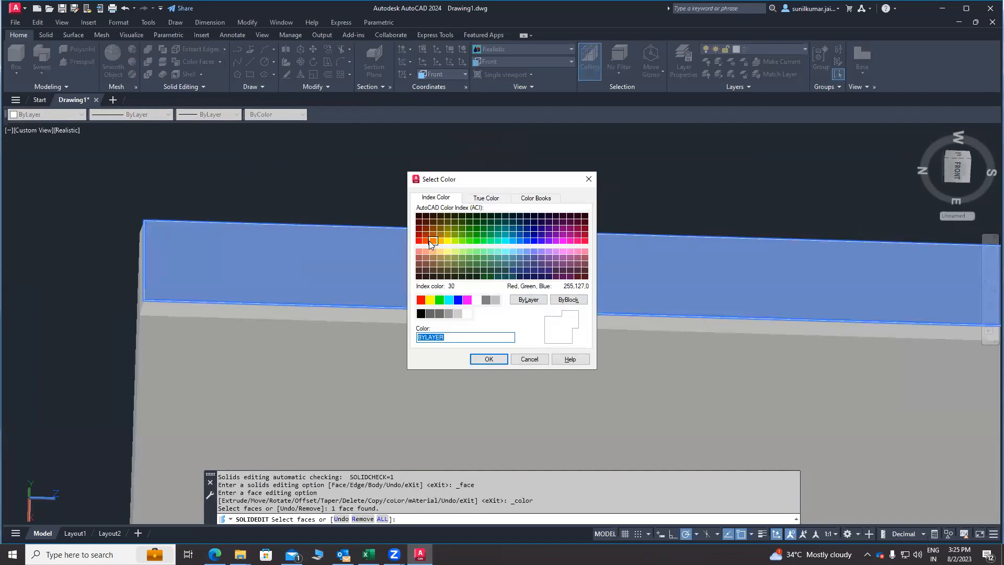
{"action": "left_click", "coordinate": [418, 235]}
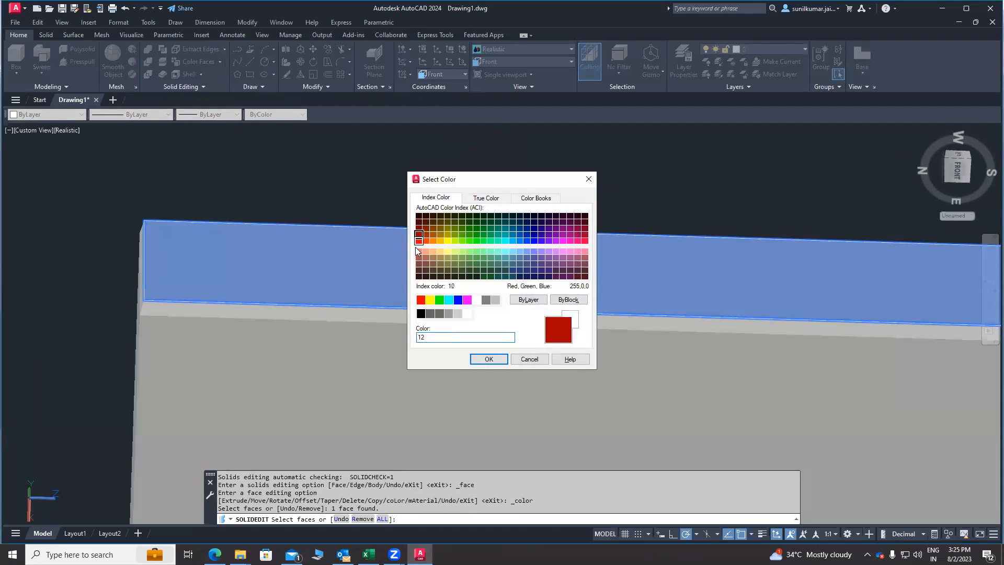
{"action": "left_click", "coordinate": [489, 360]}
Step: Examine the red face and the tapered strip beside it from several angles and distances
{"action": "middle_click_drag", "start_coordinate": [278, 324], "coordinate": [231, 243], "text": "shift"}
{"action": "scroll", "coordinate": [231, 243], "scroll_direction": "down", "scroll_amount": 5}
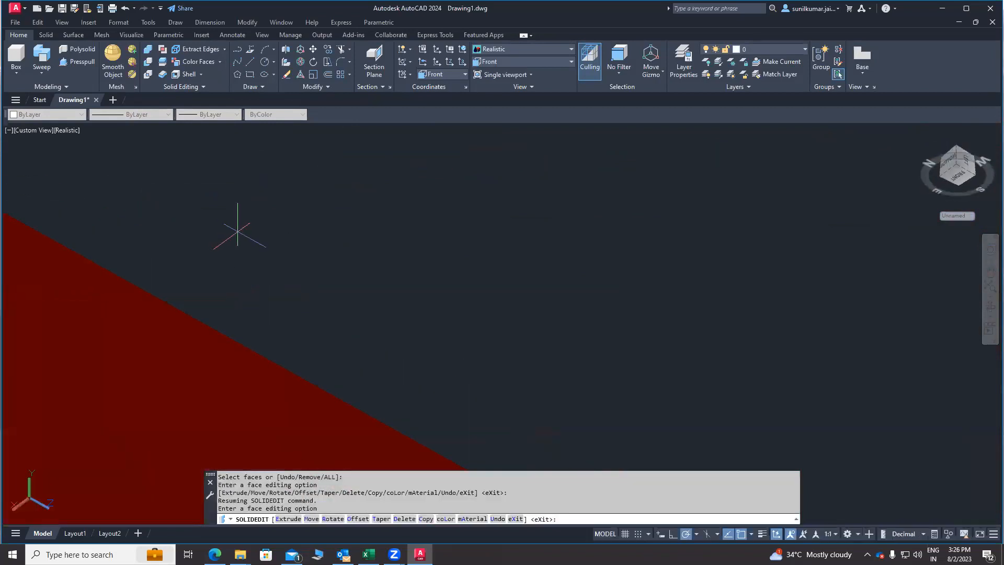
{"action": "middle_click_drag", "start_coordinate": [243, 296], "coordinate": [261, 205], "text": "shift"}
{"action": "scroll", "coordinate": [218, 275], "scroll_direction": "up", "scroll_amount": 5}
{"action": "scroll", "coordinate": [262, 205], "scroll_direction": "down", "scroll_amount": 2}
{"action": "middle_click_drag", "start_coordinate": [110, 366], "coordinate": [247, 281], "text": "shift"}
{"action": "scroll", "coordinate": [272, 278], "scroll_direction": "up", "scroll_amount": 5}
{"action": "scroll", "coordinate": [279, 277], "scroll_direction": "down", "scroll_amount": 5}
{"action": "middle_click_drag", "start_coordinate": [304, 300], "coordinate": [302, 209], "text": "shift"}
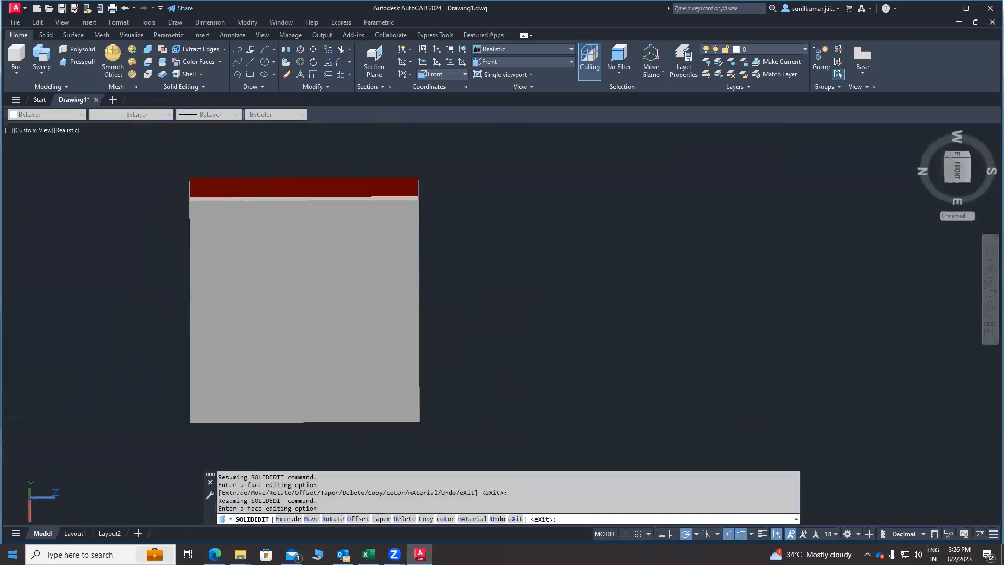
{"action": "mouse_move", "coordinate": [323, 391]}
{"action": "middle_mouse_down", "text": "shift"}
{"action": "mouse_move", "coordinate": [390, 338]}
{"action": "mouse_move", "coordinate": [366, 292]}
{"action": "mouse_move", "coordinate": [367, 253]}
{"action": "mouse_move", "coordinate": [489, 284]}
{"action": "mouse_move", "coordinate": [188, 352]}
{"action": "mouse_move", "coordinate": [119, 357]}
{"action": "mouse_move", "coordinate": [118, 304]}
{"action": "middle_mouse_up", "text": "shift"}
{"action": "middle_click_drag", "start_coordinate": [442, 149], "coordinate": [382, 153]}
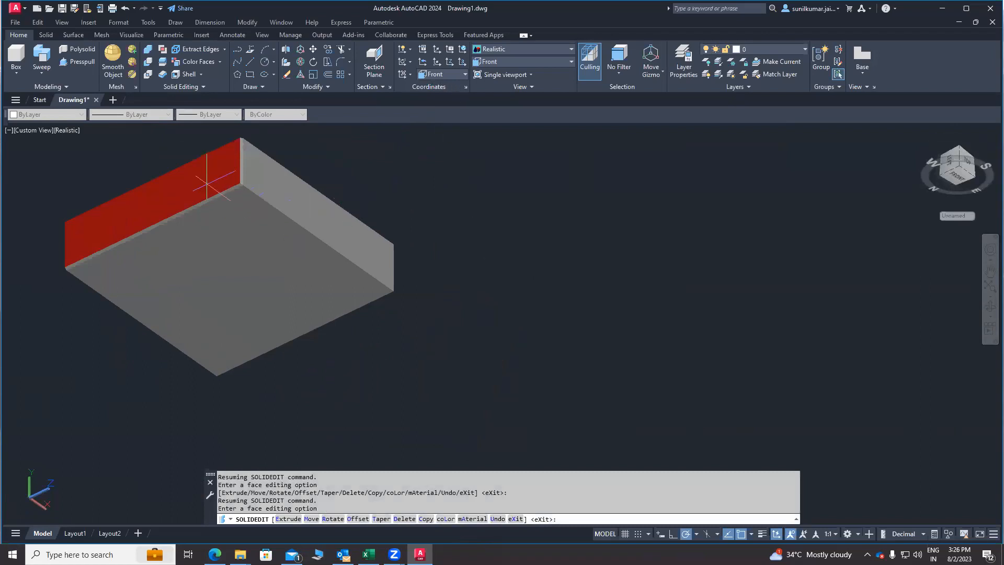
{"action": "scroll", "coordinate": [210, 183], "scroll_direction": "up", "scroll_amount": 3}
{"action": "scroll", "coordinate": [376, 280], "scroll_direction": "up", "scroll_amount": 2}
{"action": "scroll", "coordinate": [374, 274], "scroll_direction": "down", "scroll_amount": 7}
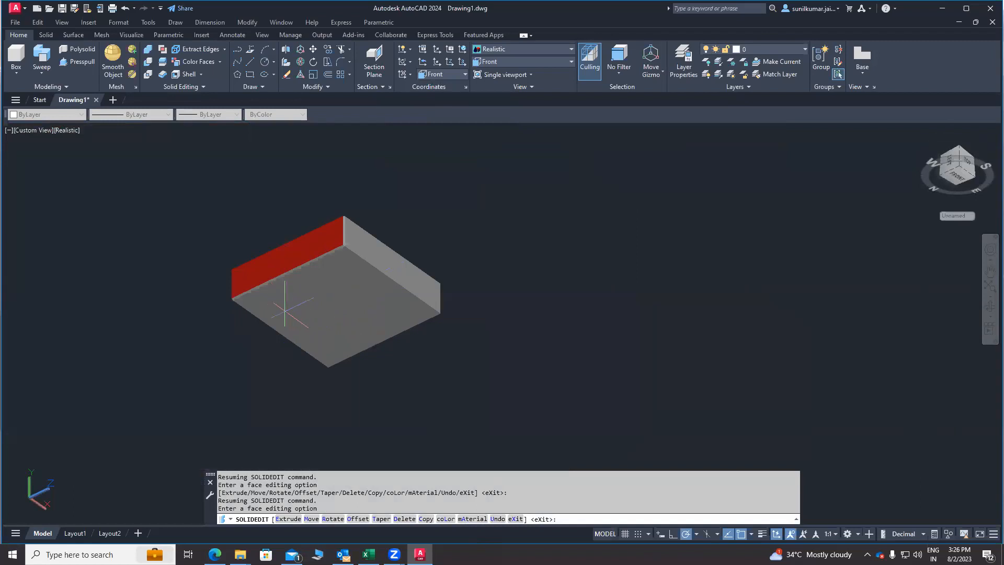
{"action": "middle_click_drag", "start_coordinate": [272, 338], "coordinate": [336, 291], "text": "shift"}
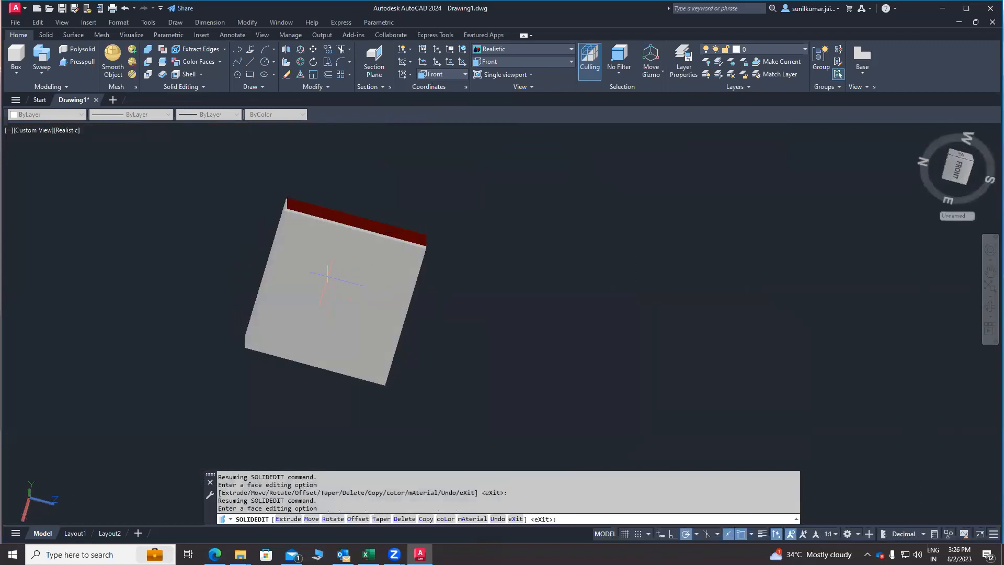
{"action": "scroll", "coordinate": [327, 297], "scroll_direction": "up", "scroll_amount": 3}
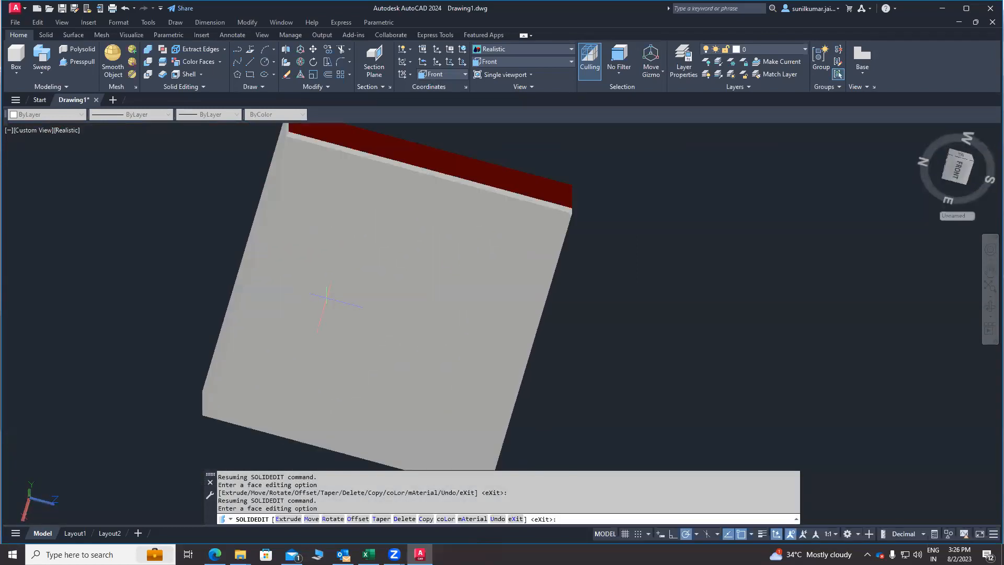
{"action": "middle_click_drag", "start_coordinate": [358, 268], "coordinate": [309, 322]}
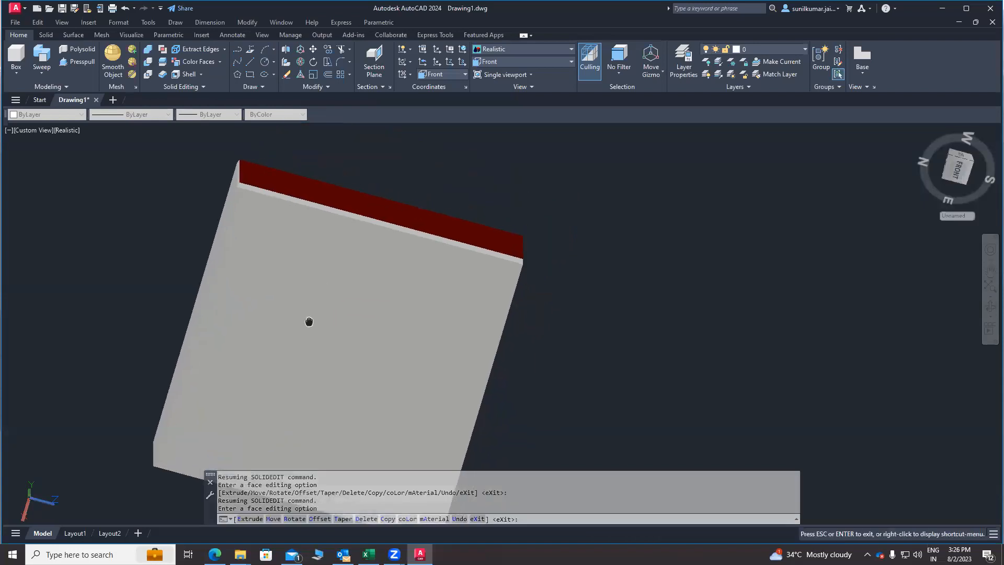
{"action": "middle_click_drag", "start_coordinate": [411, 256], "coordinate": [290, 217]}
{"action": "middle_click_drag", "start_coordinate": [448, 225], "coordinate": [475, 130], "text": "shift"}
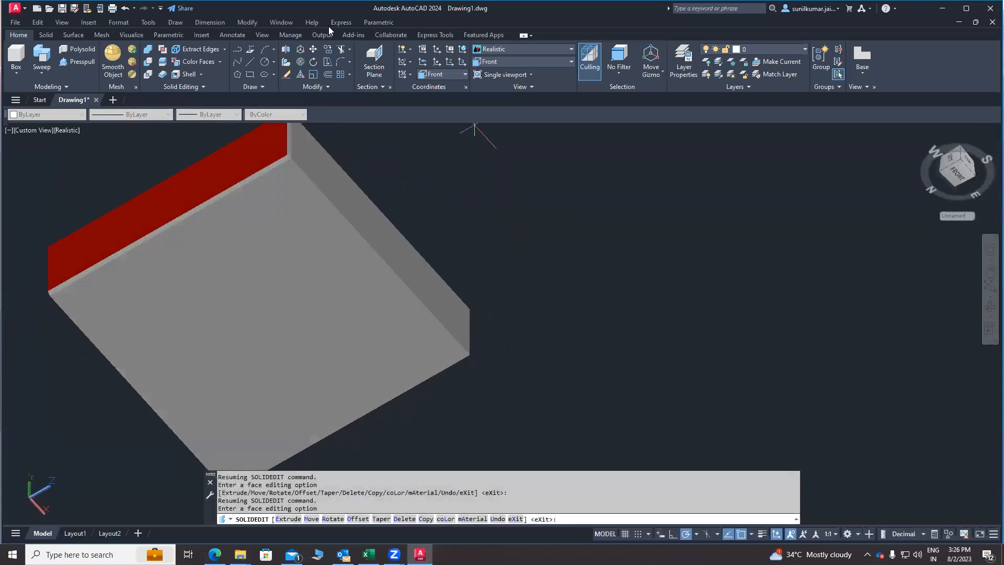
Step: Define a 3-point UCS on the box's large gray face, with its origin at the near corner and X along the adjoining edge
{"action": "left_click", "coordinate": [459, 75]}
{"action": "left_click", "coordinate": [461, 73]}
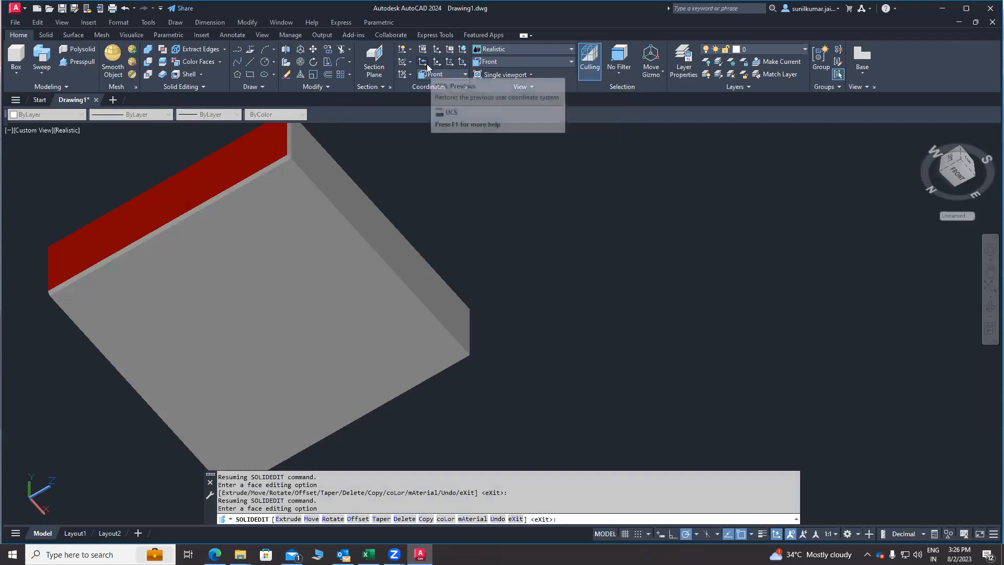
{"action": "left_click", "coordinate": [462, 65]}
{"action": "scroll", "coordinate": [499, 191], "scroll_direction": "down", "scroll_amount": 5}
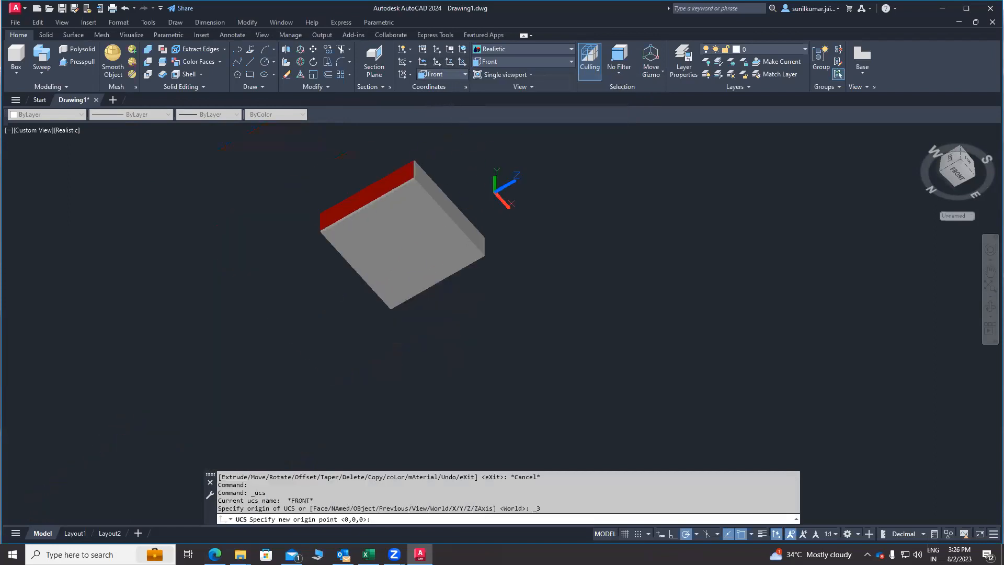
{"action": "scroll", "coordinate": [432, 300], "scroll_direction": "up", "scroll_amount": 4}
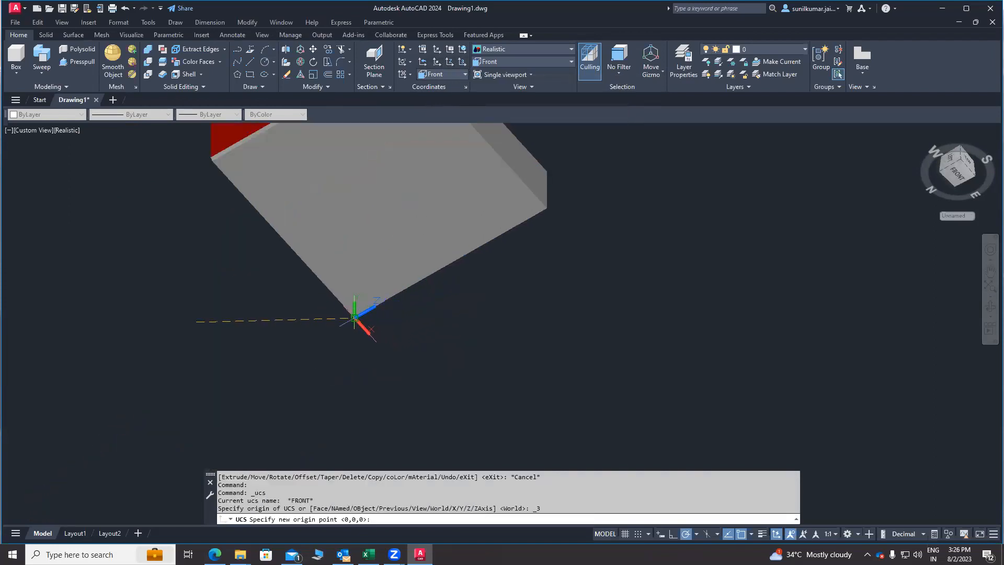
{"action": "left_click", "coordinate": [355, 317]}
{"action": "left_click", "coordinate": [546, 209]}
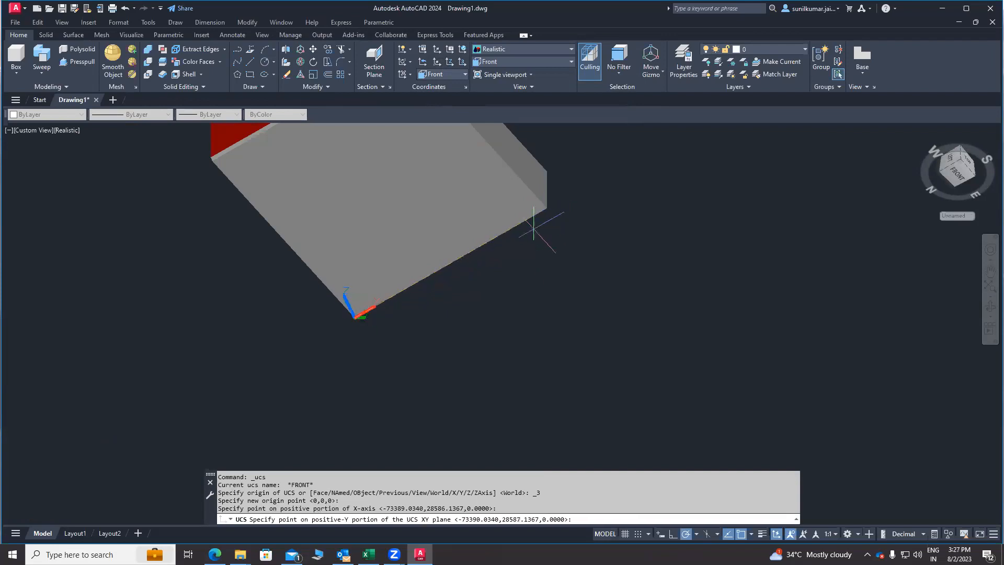
{"action": "scroll", "coordinate": [494, 226], "scroll_direction": "down", "scroll_amount": 3}
{"action": "left_click", "coordinate": [470, 182]}
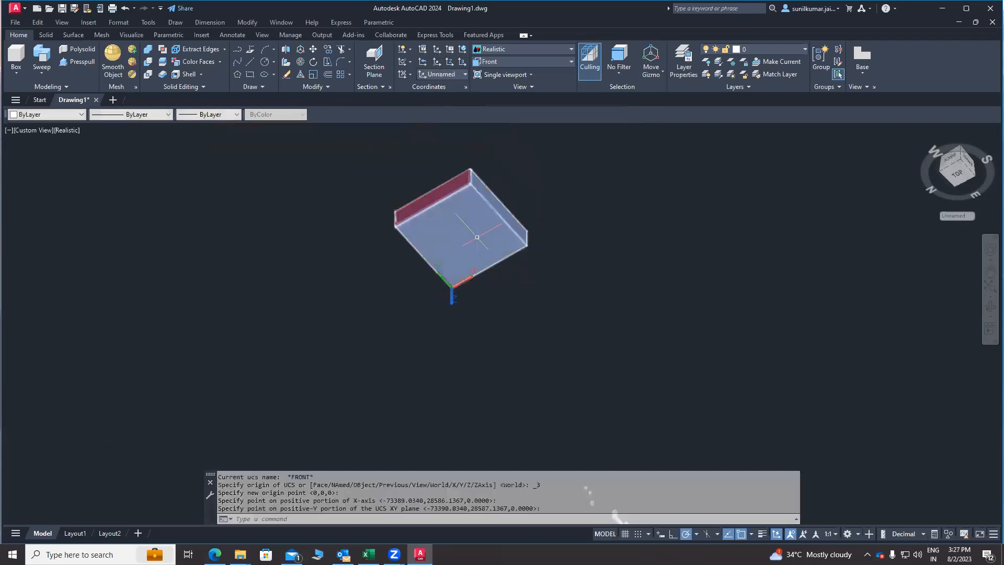
Step: Inspect the new UCS axes at the box corner and turn off Dynamic UCS
{"action": "scroll", "coordinate": [470, 298], "scroll_direction": "up", "scroll_amount": 3}
{"action": "mouse_move", "coordinate": [433, 278]}
{"action": "middle_mouse_down", "text": "shift"}
{"action": "mouse_move", "coordinate": [415, 287]}
{"action": "mouse_move", "coordinate": [413, 215]}
{"action": "mouse_move", "coordinate": [473, 233]}
{"action": "mouse_move", "coordinate": [431, 281]}
{"action": "mouse_move", "coordinate": [444, 281]}
{"action": "middle_mouse_up", "text": "shift"}
{"action": "middle_click_drag", "start_coordinate": [430, 236], "coordinate": [418, 328]}
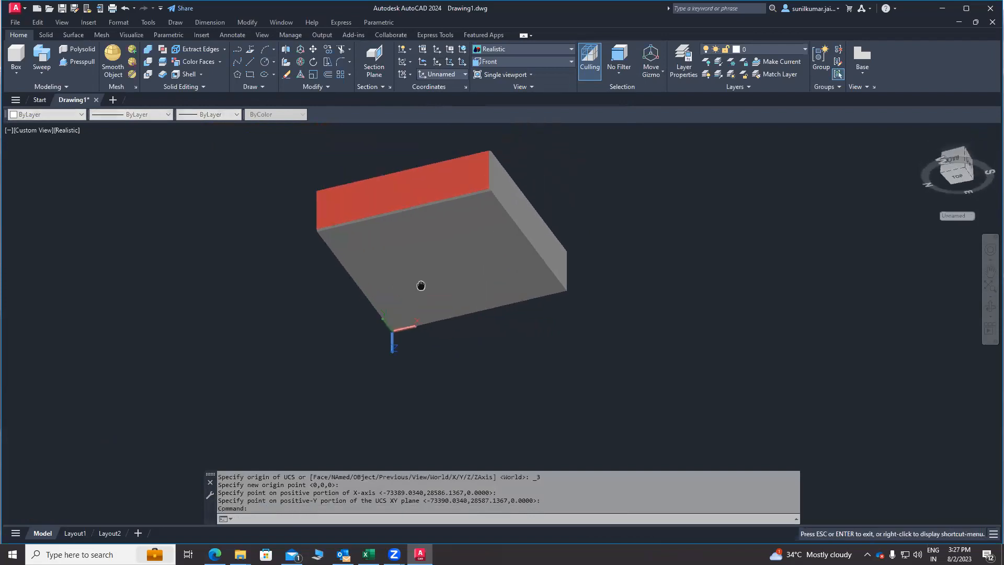
{"action": "scroll", "coordinate": [404, 341], "scroll_direction": "up", "scroll_amount": 3}
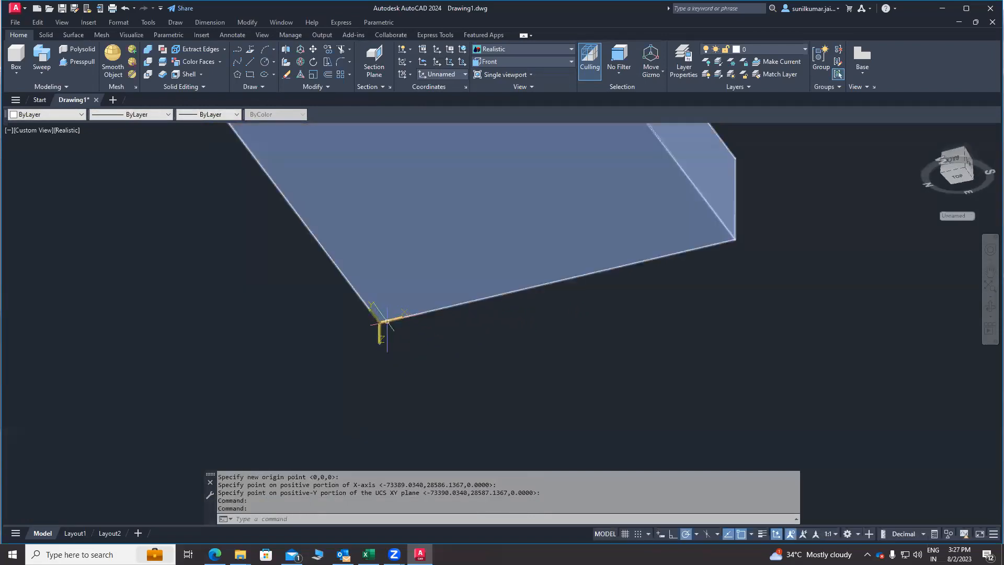
{"action": "scroll", "coordinate": [414, 337], "scroll_direction": "down", "scroll_amount": 3}
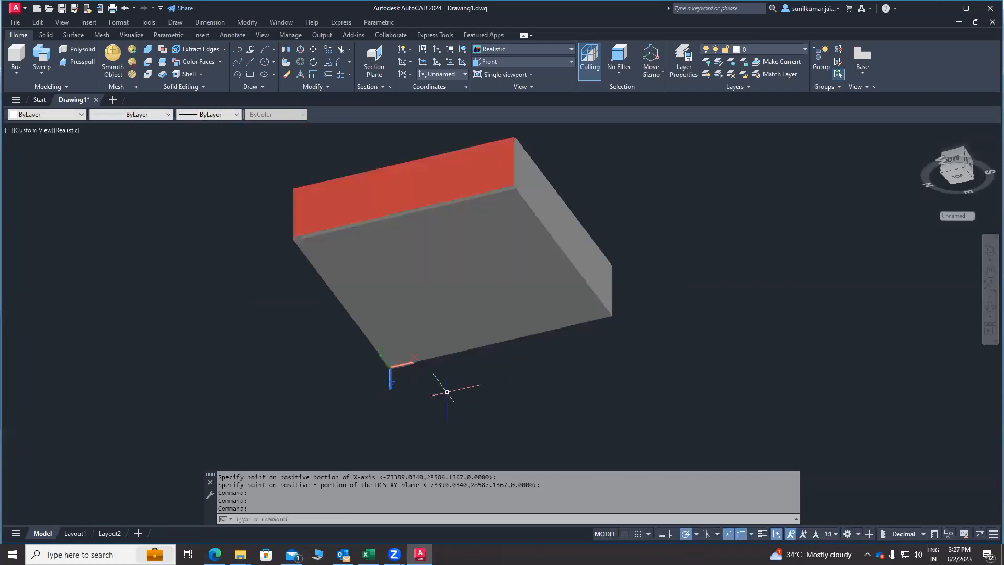
{"action": "middle_click_drag", "start_coordinate": [428, 380], "coordinate": [460, 358], "text": "shift"}
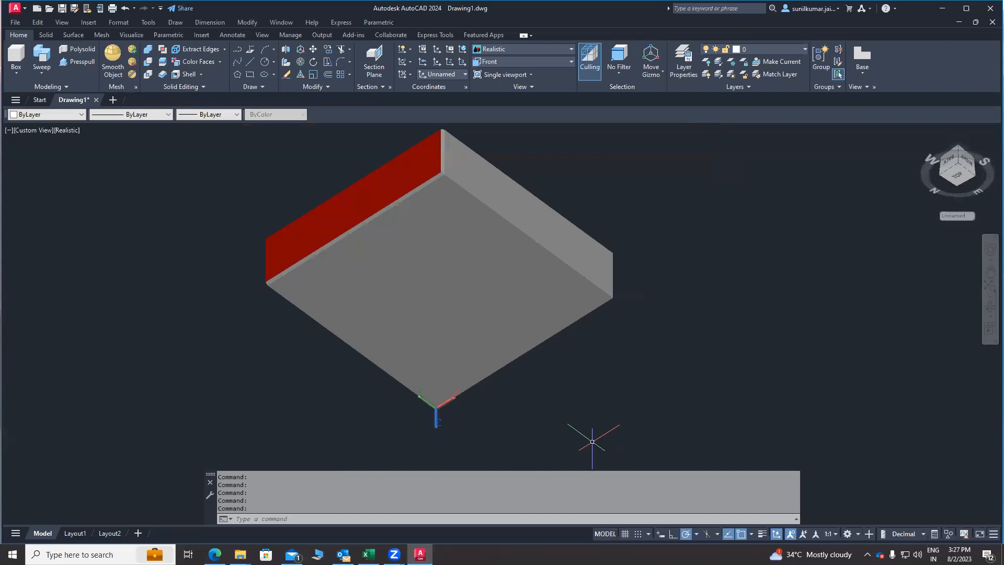
{"action": "left_click", "coordinate": [776, 536]}
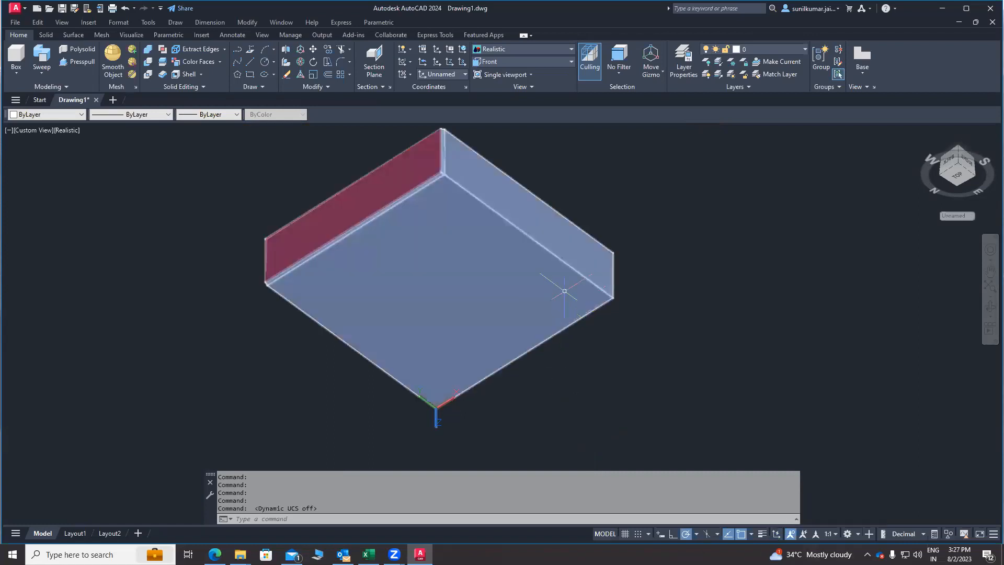
Step: Define a 3-point UCS on the gray side face, with origin at its lower corner, X along the lower edge and Y up the face
{"action": "middle_click_drag", "start_coordinate": [493, 209], "coordinate": [452, 214]}
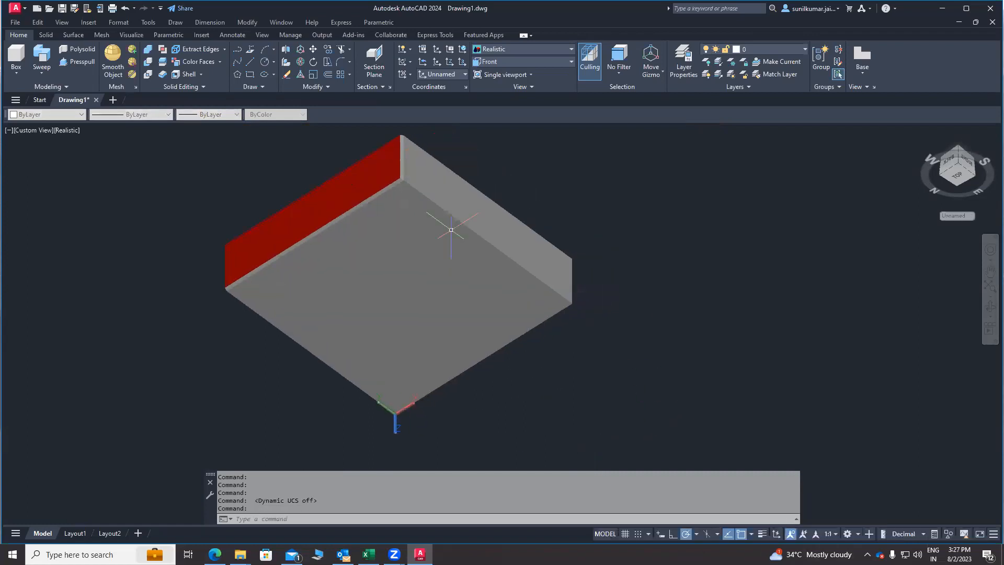
{"action": "left_click", "coordinate": [463, 65]}
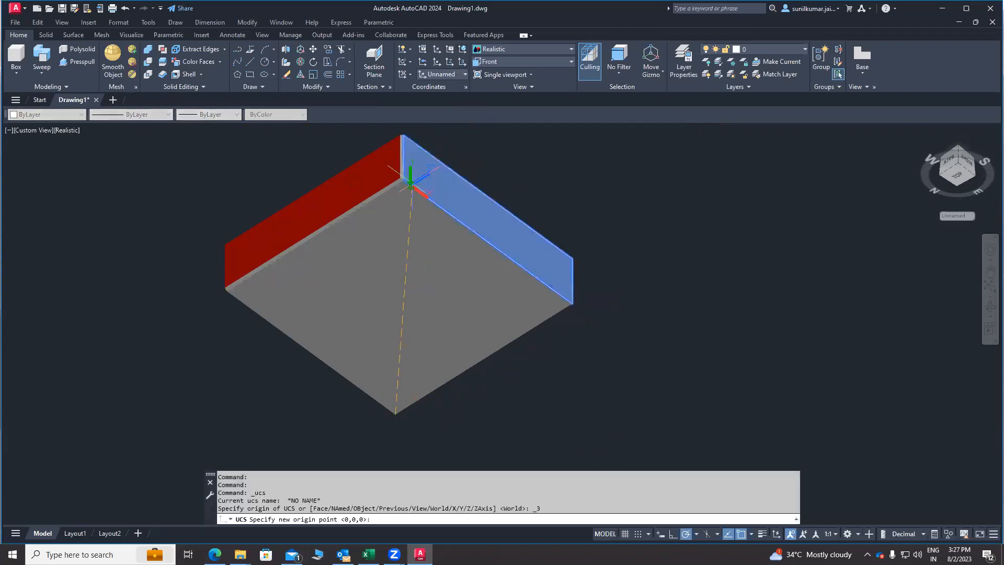
{"action": "left_click", "coordinate": [402, 180]}
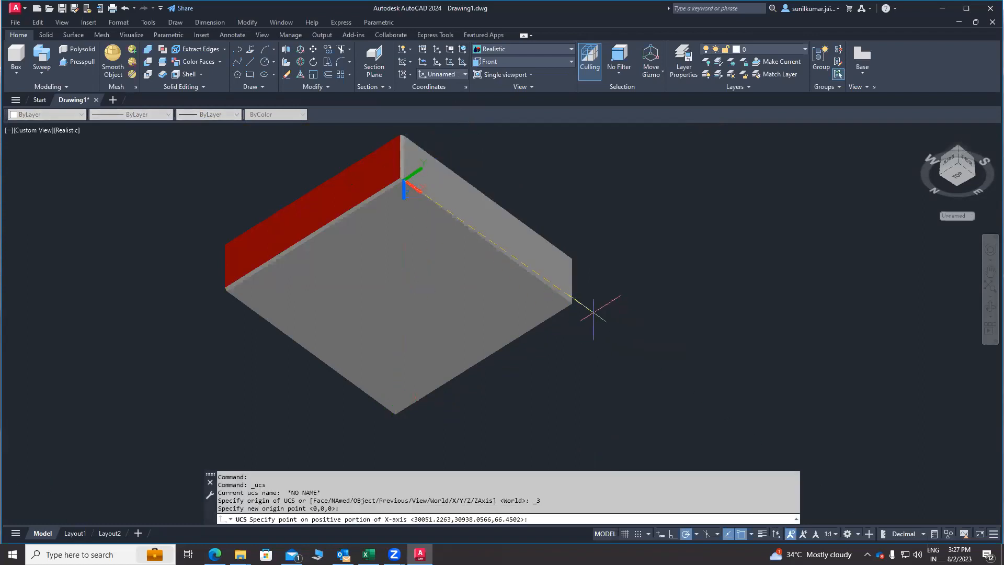
{"action": "left_click", "coordinate": [574, 303]}
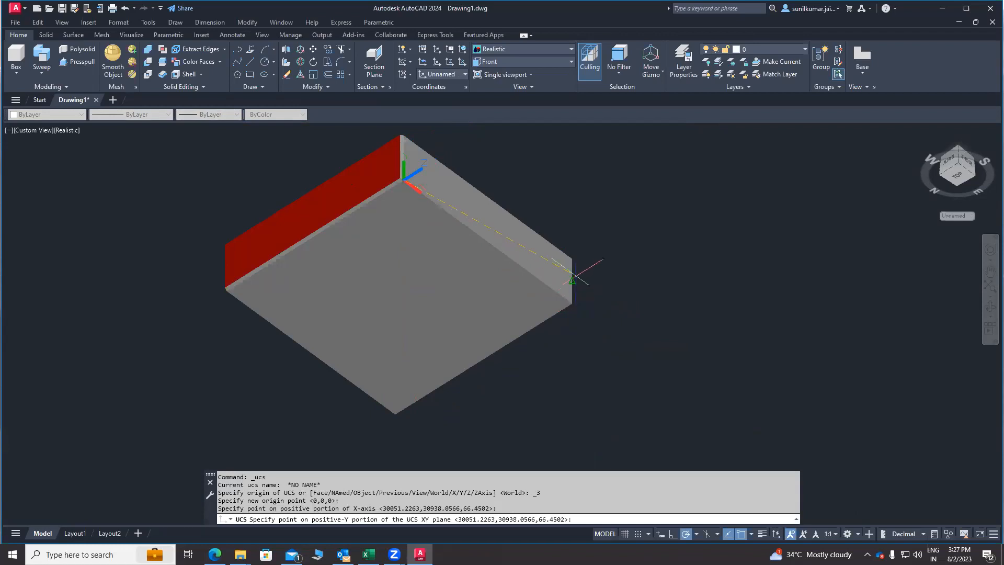
{"action": "left_click", "coordinate": [572, 258]}
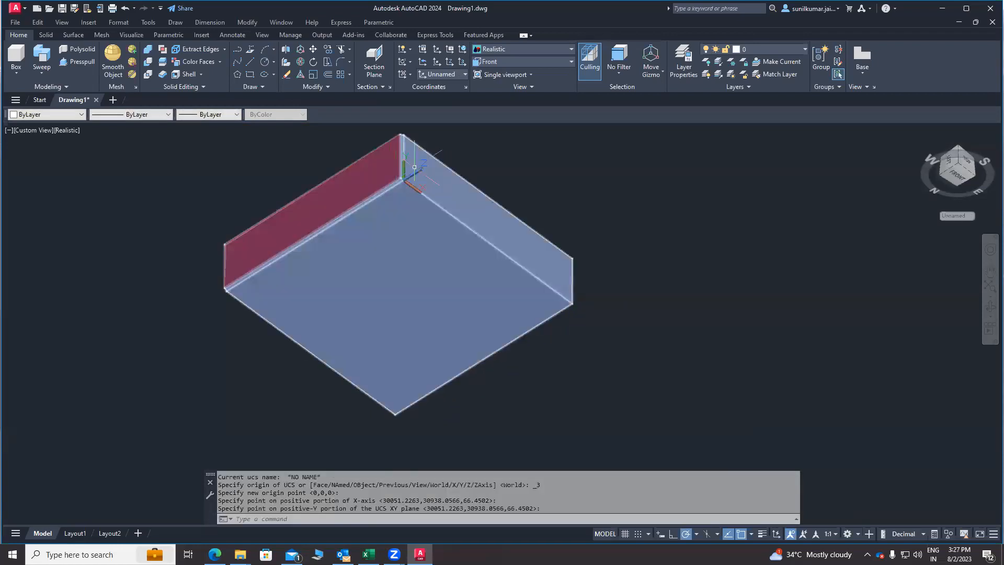
Step: Draw a circle with a radius of about 1671 on the gray side face, toward the end with the UCS origin
{"action": "middle_click_drag", "start_coordinate": [555, 336], "coordinate": [249, 233], "text": "shift"}
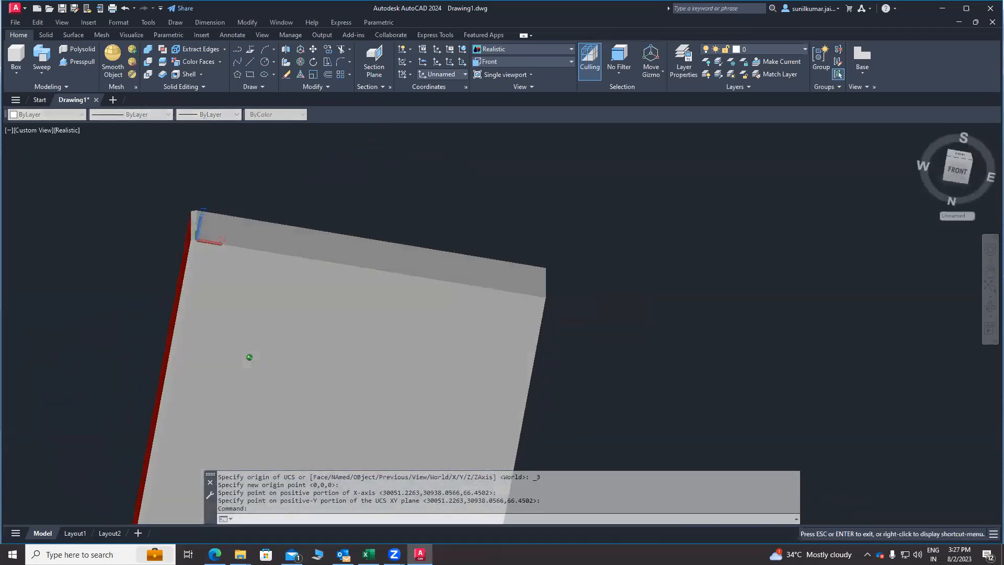
{"action": "scroll", "coordinate": [201, 230], "scroll_direction": "up", "scroll_amount": 5}
{"action": "middle_click_drag", "start_coordinate": [223, 270], "coordinate": [273, 267], "text": "shift"}
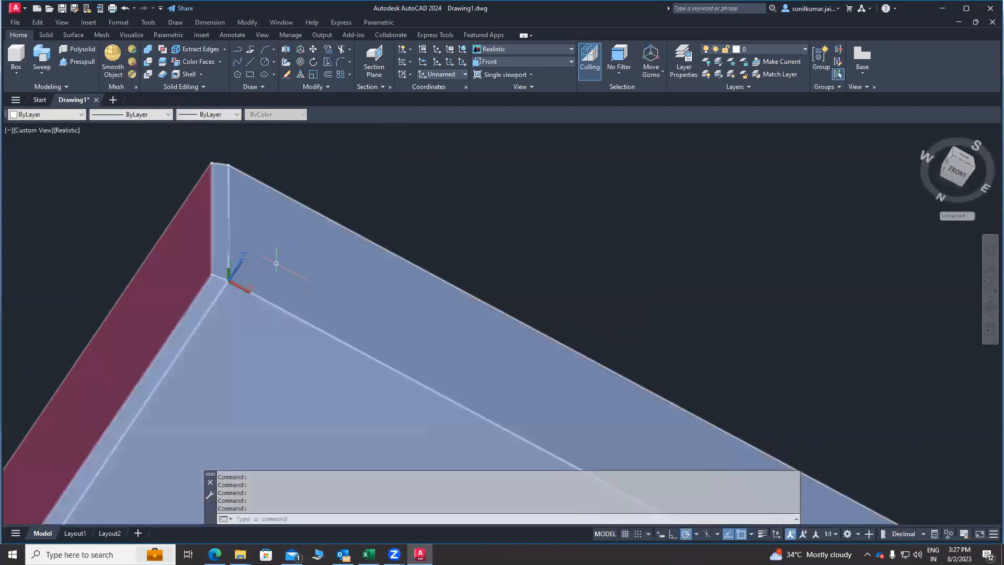
{"action": "scroll", "coordinate": [276, 263], "scroll_direction": "down", "scroll_amount": 1}
{"action": "middle_click_drag", "start_coordinate": [361, 275], "coordinate": [389, 206], "text": "shift"}
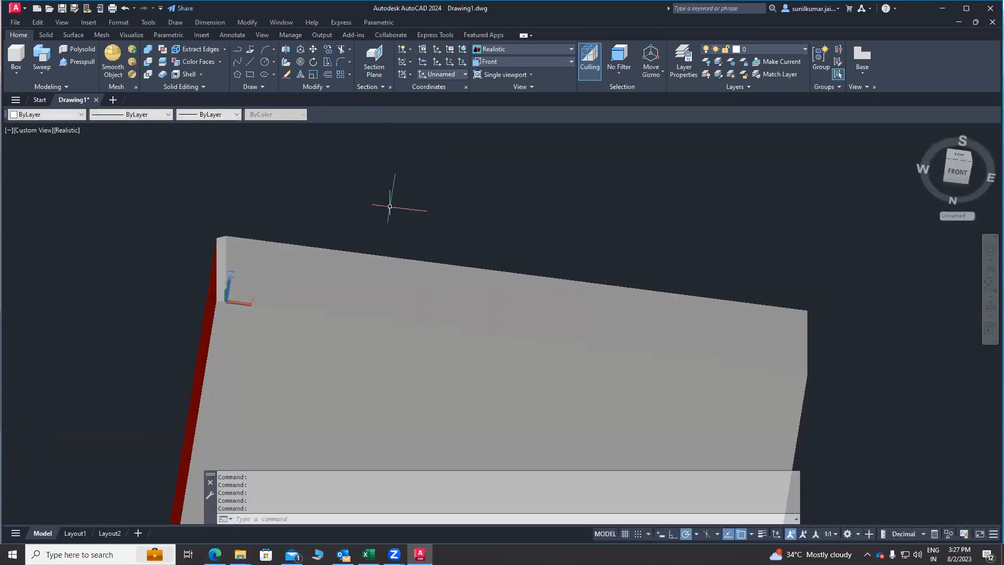
{"action": "type", "text": "c"}
{"action": "key", "text": "Return"}
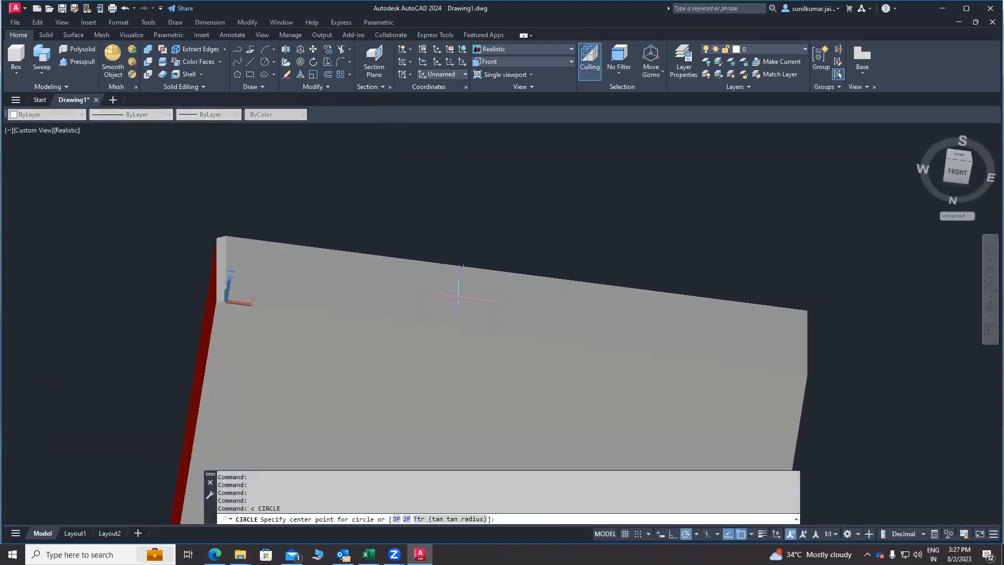
{"action": "left_click", "coordinate": [458, 296]}
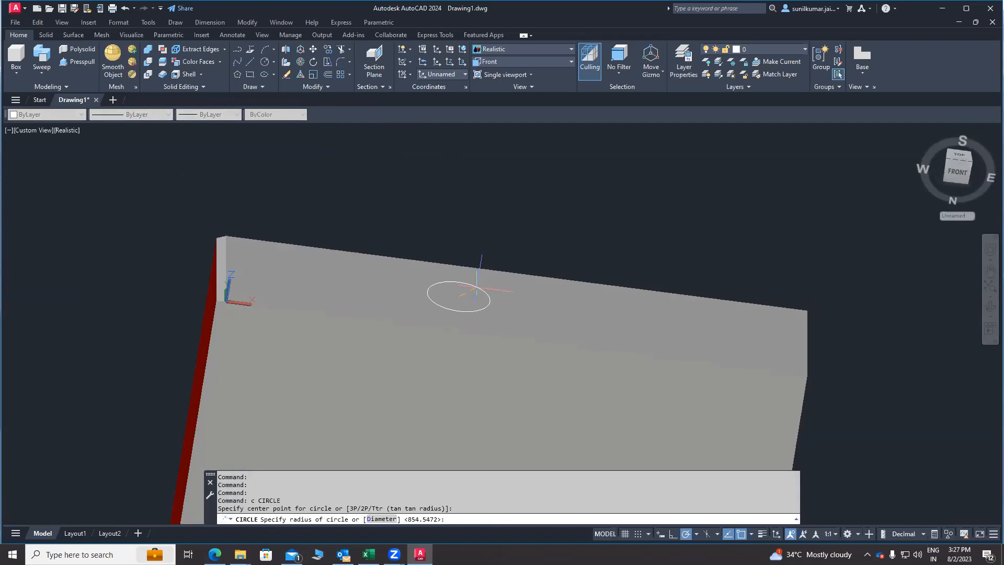
{"action": "left_click", "coordinate": [475, 288]}
Step: Presspull the circular area inward from the gray side face to cut a round hole in the box
{"action": "middle_click_drag", "start_coordinate": [476, 288], "coordinate": [527, 270], "text": "shift"}
{"action": "scroll", "coordinate": [527, 269], "scroll_direction": "down", "scroll_amount": 4}
{"action": "middle_click_drag", "start_coordinate": [133, 167], "coordinate": [117, 141]}
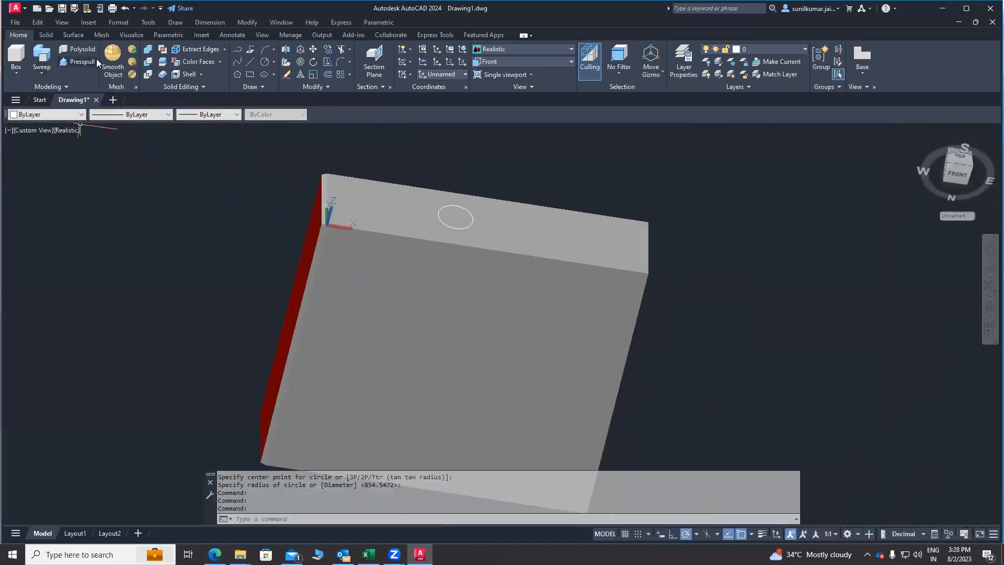
{"action": "left_click", "coordinate": [75, 62]}
{"action": "left_click", "coordinate": [455, 216]}
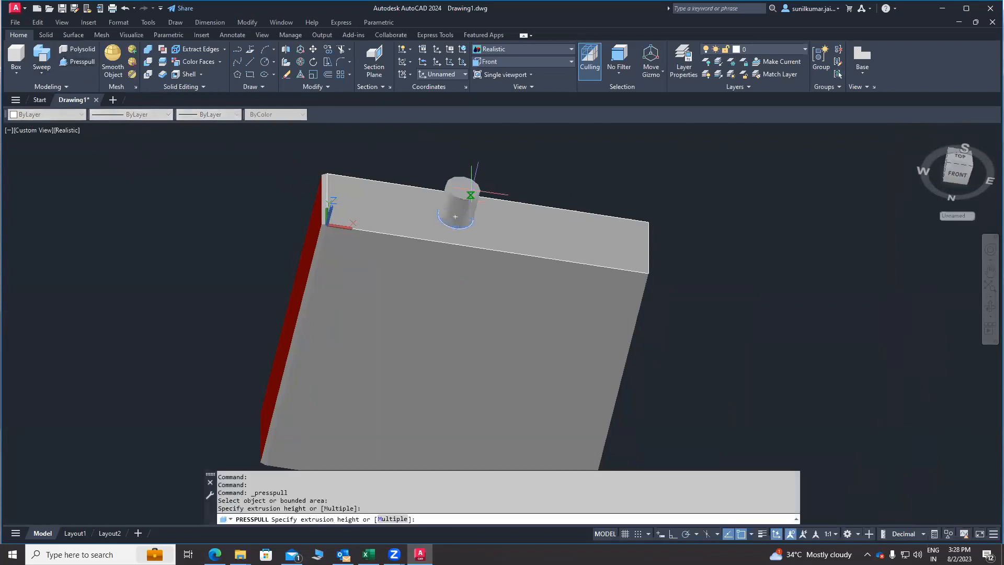
{"action": "scroll", "coordinate": [428, 260], "scroll_direction": "down", "scroll_amount": 3}
{"action": "left_click", "coordinate": [367, 414]}
{"action": "middle_click_drag", "start_coordinate": [365, 415], "coordinate": [389, 259], "text": "shift"}
{"action": "middle_click_drag", "start_coordinate": [475, 281], "coordinate": [439, 281]}
{"action": "scroll", "coordinate": [404, 268], "scroll_direction": "up", "scroll_amount": 3}
{"action": "scroll", "coordinate": [278, 212], "scroll_direction": "up", "scroll_amount": 3}
{"action": "middle_click_drag", "start_coordinate": [277, 215], "coordinate": [521, 209]}
{"action": "key", "text": "Escape"}
{"action": "key", "text": "Escape"}
Step: Rotate the UCS about its X axis to tilt its XY plane away from the side face
{"action": "scroll", "coordinate": [522, 209], "scroll_direction": "up", "scroll_amount": 3}
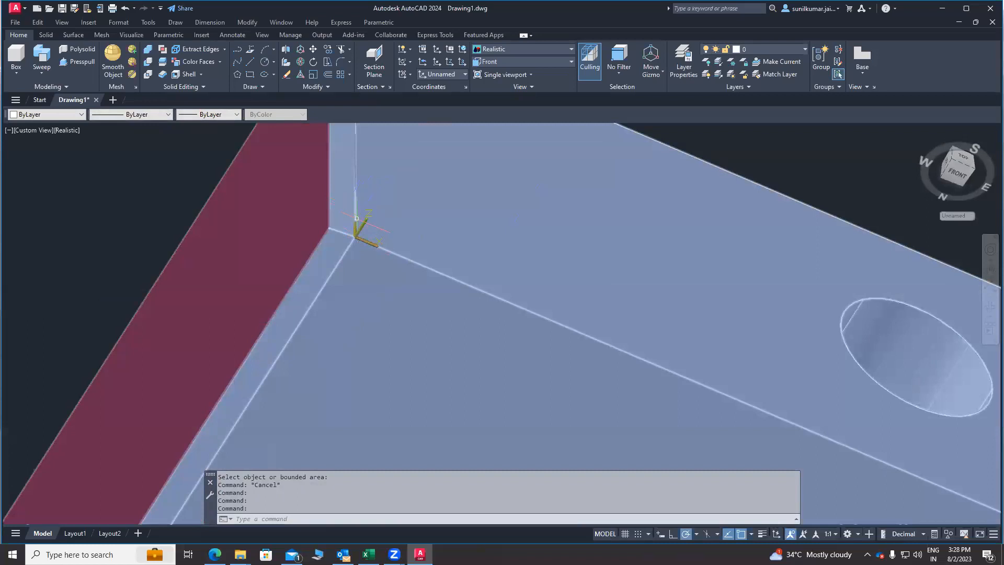
{"action": "middle_click_drag", "start_coordinate": [401, 247], "coordinate": [489, 262], "text": "shift"}
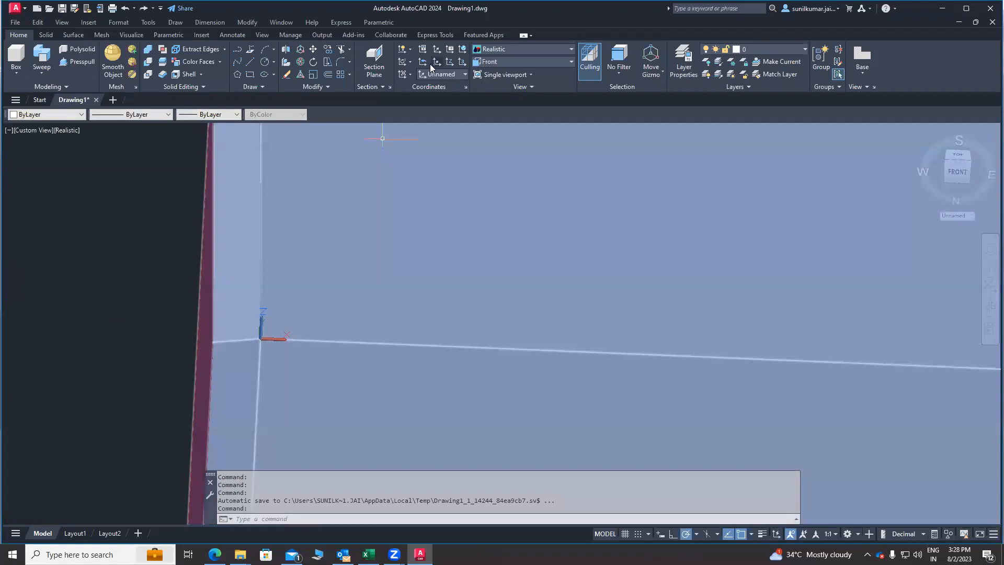
{"action": "left_click", "coordinate": [411, 72]}
{"action": "left_click", "coordinate": [410, 63]}
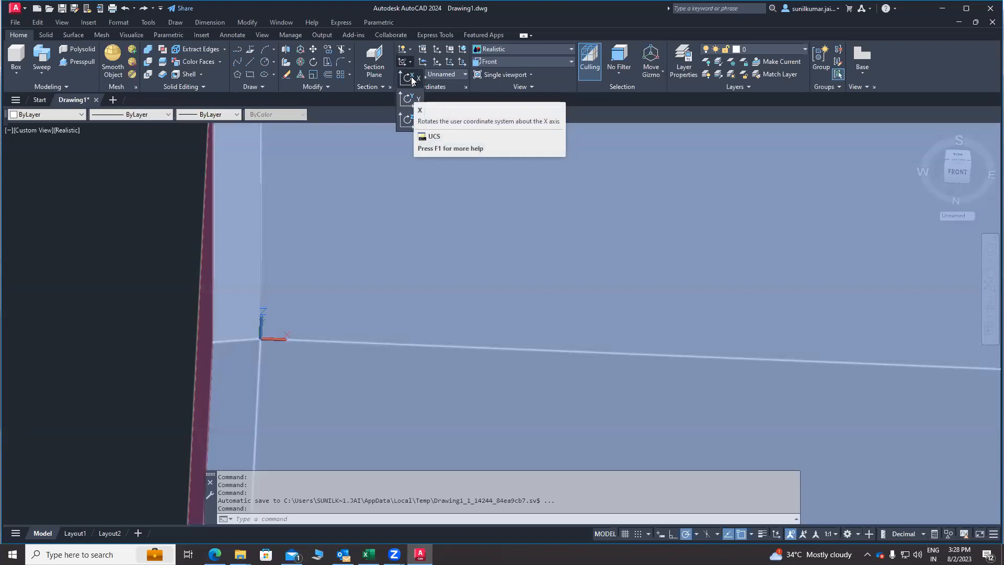
{"action": "left_click", "coordinate": [412, 80]}
{"action": "mouse_move", "coordinate": [343, 326]}
{"action": "middle_mouse_down", "text": "shift"}
{"action": "mouse_move", "coordinate": [314, 332]}
{"action": "mouse_move", "coordinate": [325, 350]}
{"action": "mouse_move", "coordinate": [333, 317]}
{"action": "middle_mouse_up", "text": "shift"}
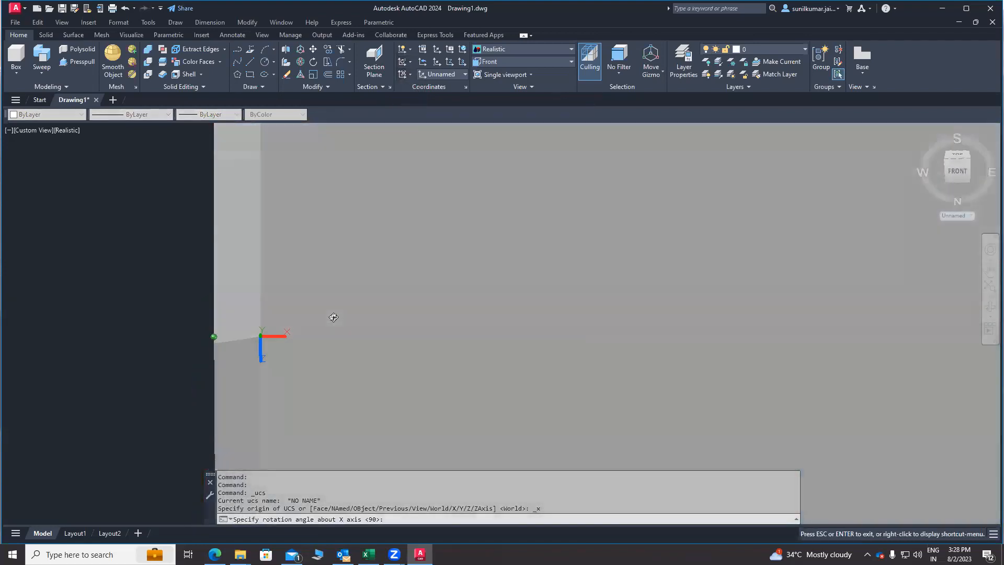
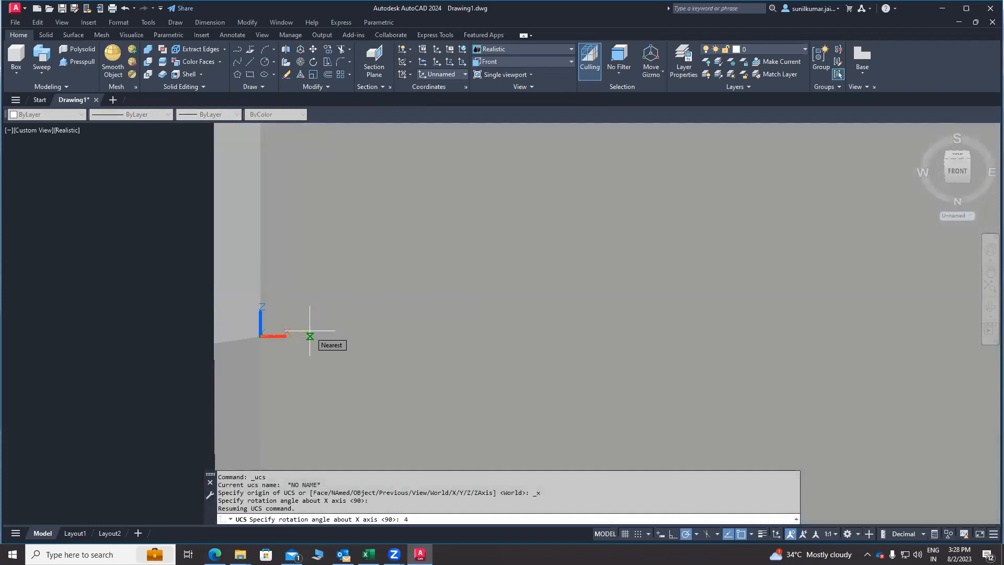
{"action": "key", "text": "Return"}
Step: Draw a circle on the tilted UCS plane, centered near the side face's lower edge and beside the round hole
{"action": "middle_click_drag", "start_coordinate": [310, 331], "coordinate": [246, 413], "text": "shift"}
{"action": "middle_click_drag", "start_coordinate": [354, 219], "coordinate": [408, 229], "text": "shift"}
{"action": "middle_click_drag", "start_coordinate": [387, 299], "coordinate": [469, 285], "text": "shift"}
{"action": "middle_click_drag", "start_coordinate": [519, 285], "coordinate": [440, 240], "text": "shift"}
{"action": "scroll", "coordinate": [246, 283], "scroll_direction": "down", "scroll_amount": 4}
{"action": "middle_click_drag", "start_coordinate": [305, 372], "coordinate": [380, 269], "text": "shift"}
{"action": "type", "text": "c"}
{"action": "key", "text": "Return"}
{"action": "left_click", "coordinate": [482, 343]}
{"action": "left_click", "coordinate": [502, 276]}
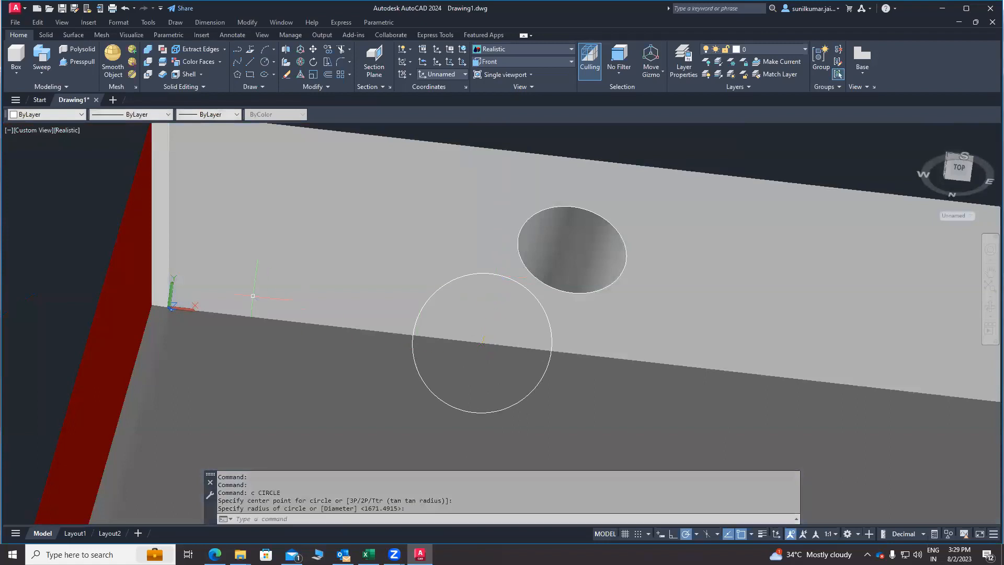
Step: Extrude the tilted circle into a long solid cylinder passing obliquely through the box and out of its opposite large face
{"action": "scroll", "coordinate": [253, 294], "scroll_direction": "down", "scroll_amount": 4}
{"action": "middle_click_drag", "start_coordinate": [242, 390], "coordinate": [324, 473], "text": "shift"}
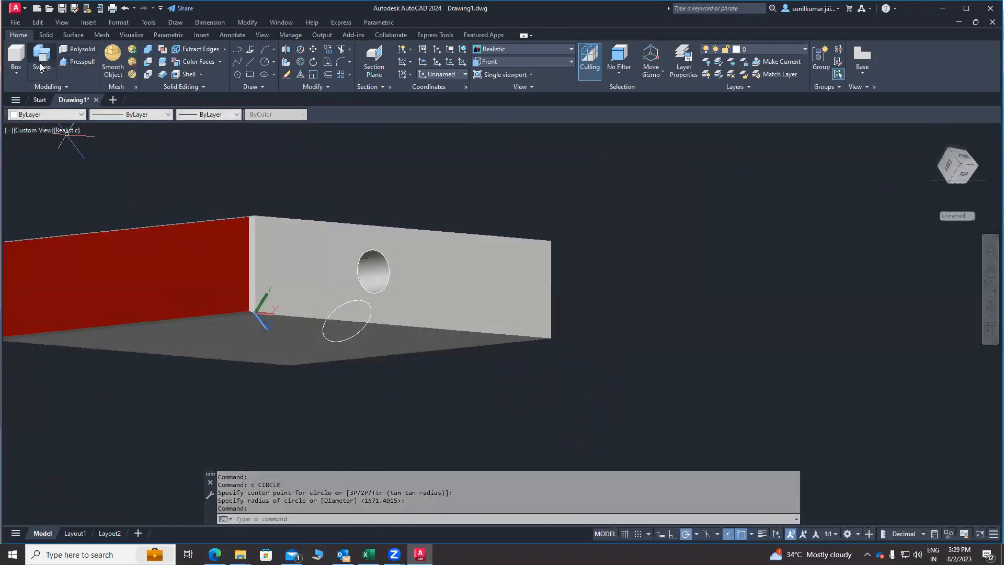
{"action": "left_click", "coordinate": [43, 76]}
{"action": "left_click", "coordinate": [58, 97]}
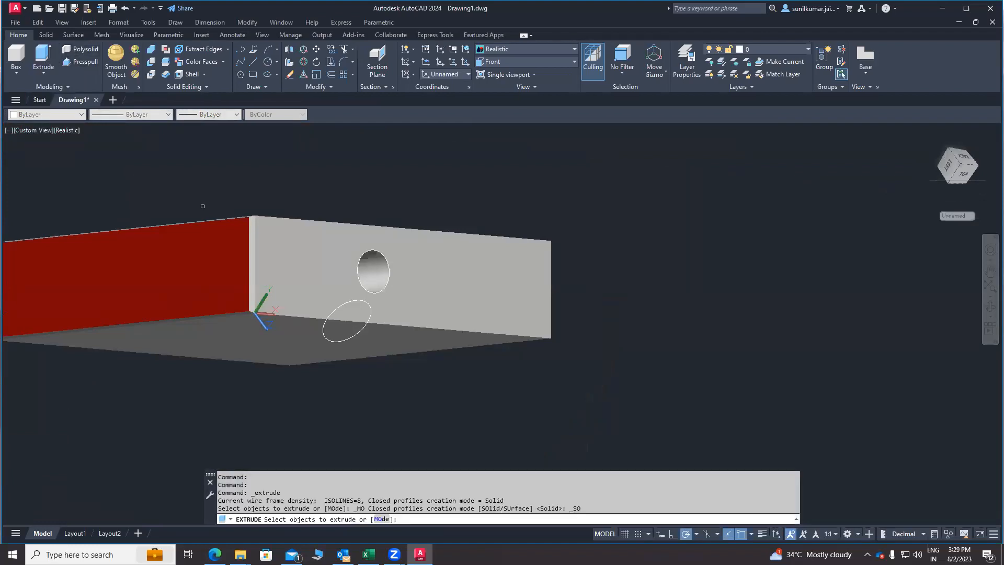
{"action": "left_click", "coordinate": [337, 340]}
{"action": "key", "text": "Return"}
{"action": "middle_click_drag", "start_coordinate": [511, 410], "coordinate": [488, 407], "text": "shift"}
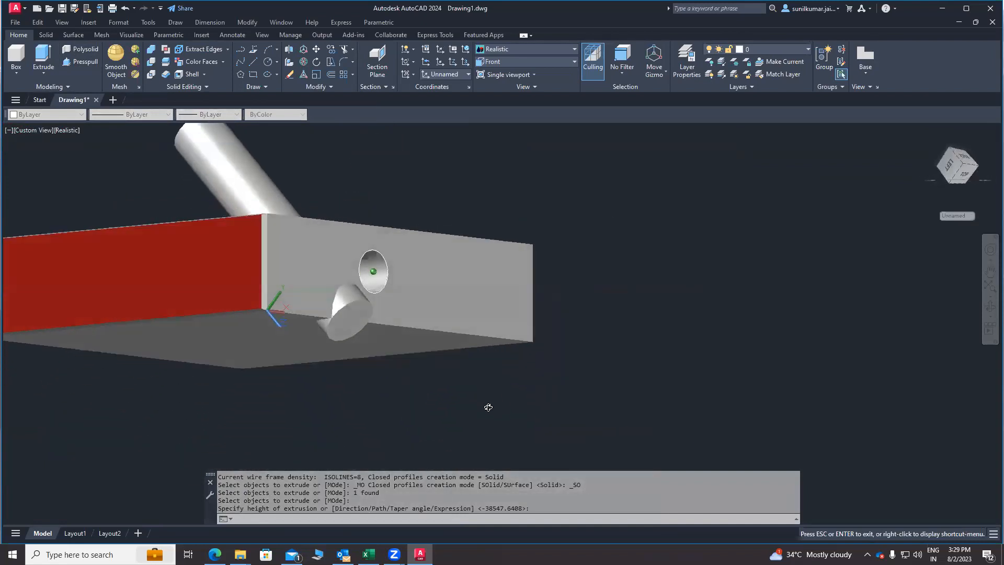
{"action": "middle_click_drag", "start_coordinate": [384, 308], "coordinate": [362, 369], "text": "shift"}
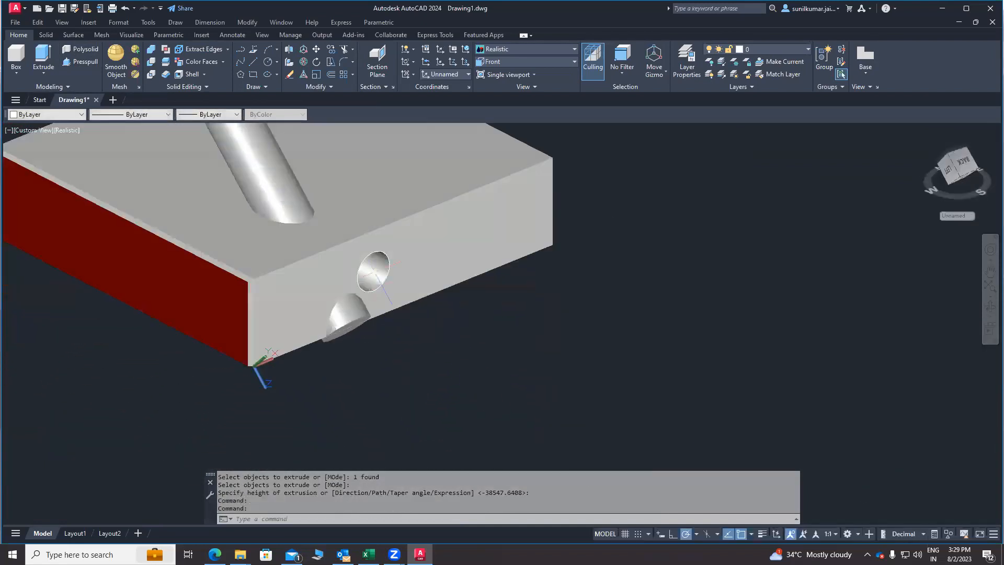
Step: Subtract the slanted cylinder from the rectangular block to cut an angled hole through it
{"action": "middle_click_drag", "start_coordinate": [349, 308], "coordinate": [351, 389]}
{"action": "middle_click_drag", "start_coordinate": [337, 258], "coordinate": [476, 286]}
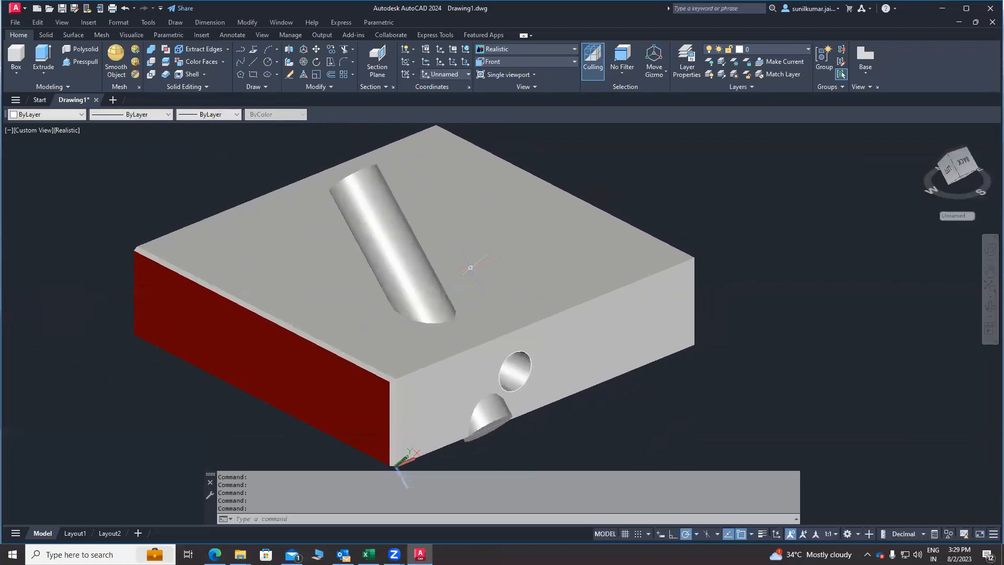
{"action": "middle_click_drag", "start_coordinate": [522, 257], "coordinate": [467, 278]}
{"action": "middle_click_drag", "start_coordinate": [376, 281], "coordinate": [434, 258]}
{"action": "key", "text": "Escape"}
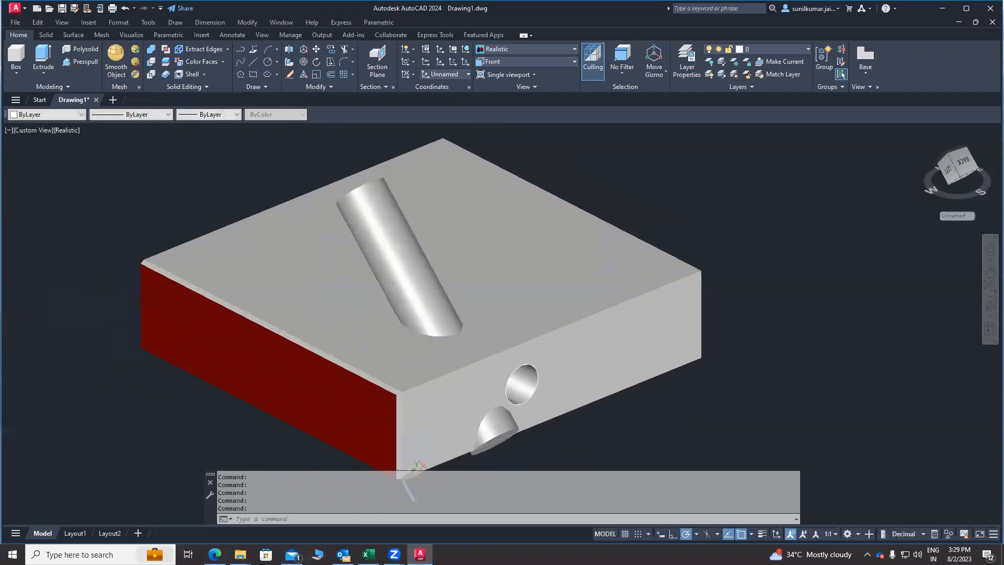
{"action": "middle_click_drag", "start_coordinate": [202, 215], "coordinate": [194, 238]}
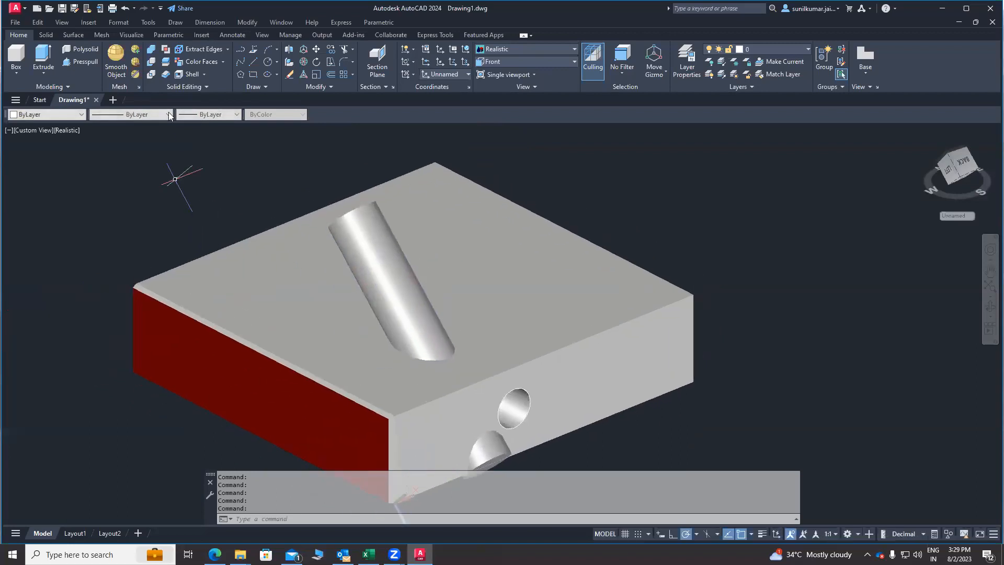
{"action": "left_click", "coordinate": [151, 52]}
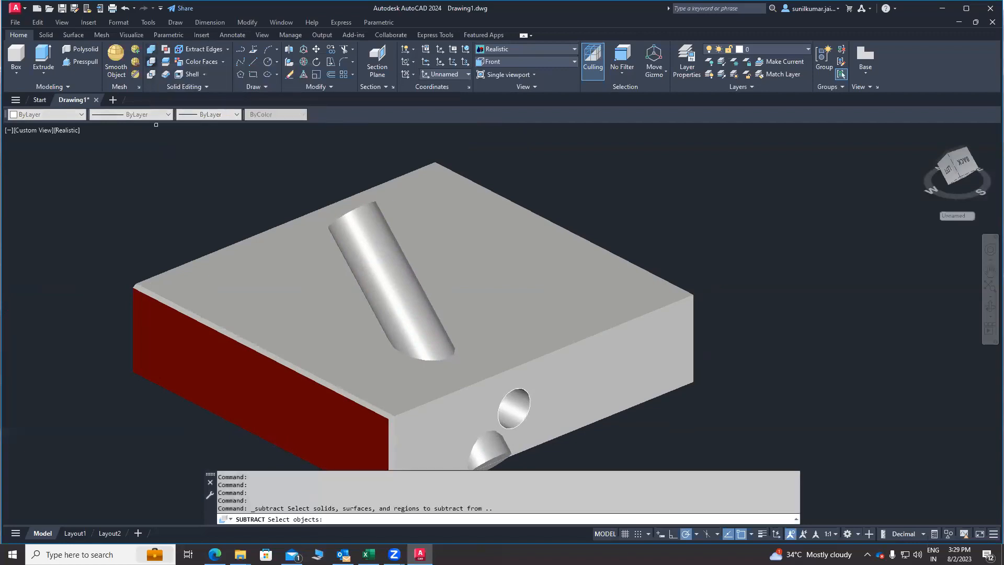
{"action": "left_click", "coordinate": [271, 319]}
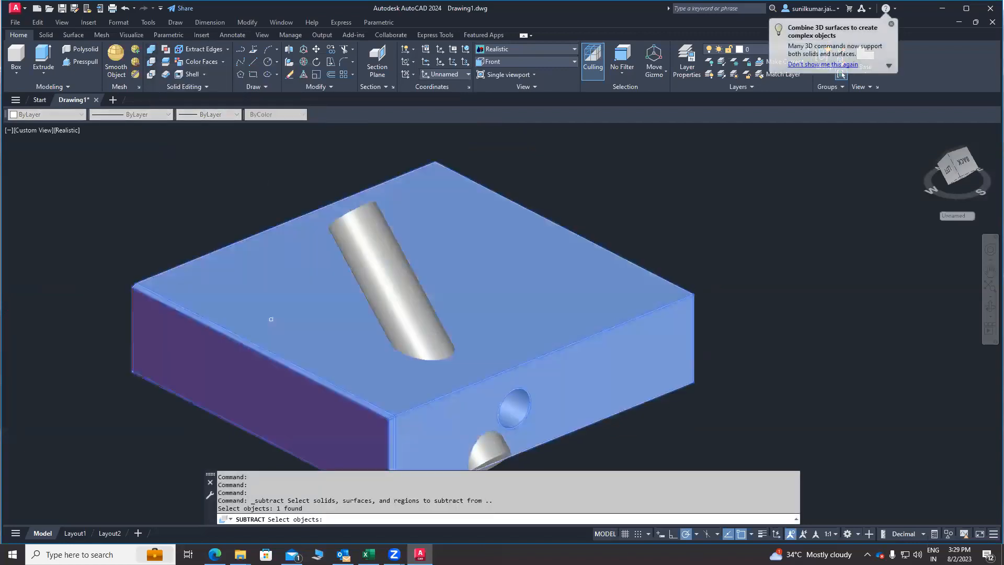
{"action": "key", "text": "Return"}
{"action": "left_click", "coordinate": [380, 248]}
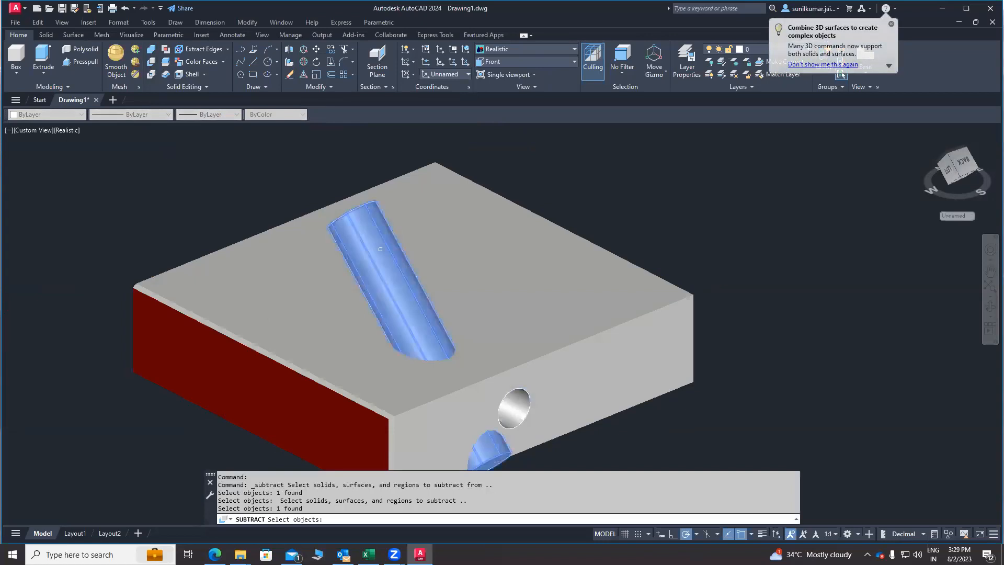
{"action": "key", "text": "Return"}
Step: Examine the angled hole cut through the block from several viewing angles
{"action": "middle_click_drag", "start_coordinate": [459, 370], "coordinate": [494, 359], "text": "shift"}
{"action": "middle_click_drag", "start_coordinate": [493, 359], "coordinate": [405, 327]}
{"action": "scroll", "coordinate": [390, 389], "scroll_direction": "up", "scroll_amount": 2}
{"action": "middle_click_drag", "start_coordinate": [389, 367], "coordinate": [392, 332], "text": "shift"}
{"action": "middle_click_drag", "start_coordinate": [347, 360], "coordinate": [348, 334]}
{"action": "middle_click_drag", "start_coordinate": [574, 274], "coordinate": [518, 308]}
{"action": "middle_click_drag", "start_coordinate": [633, 313], "coordinate": [566, 297], "text": "shift"}
{"action": "scroll", "coordinate": [566, 298], "scroll_direction": "down", "scroll_amount": 3}
{"action": "middle_click_drag", "start_coordinate": [404, 330], "coordinate": [449, 294], "text": "shift"}
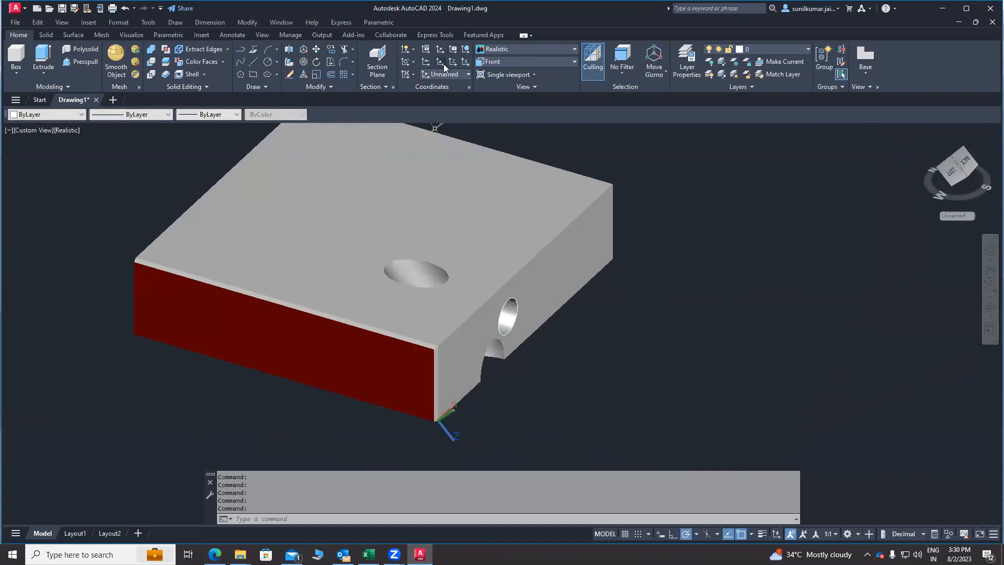
{"action": "left_click", "coordinate": [413, 61]}
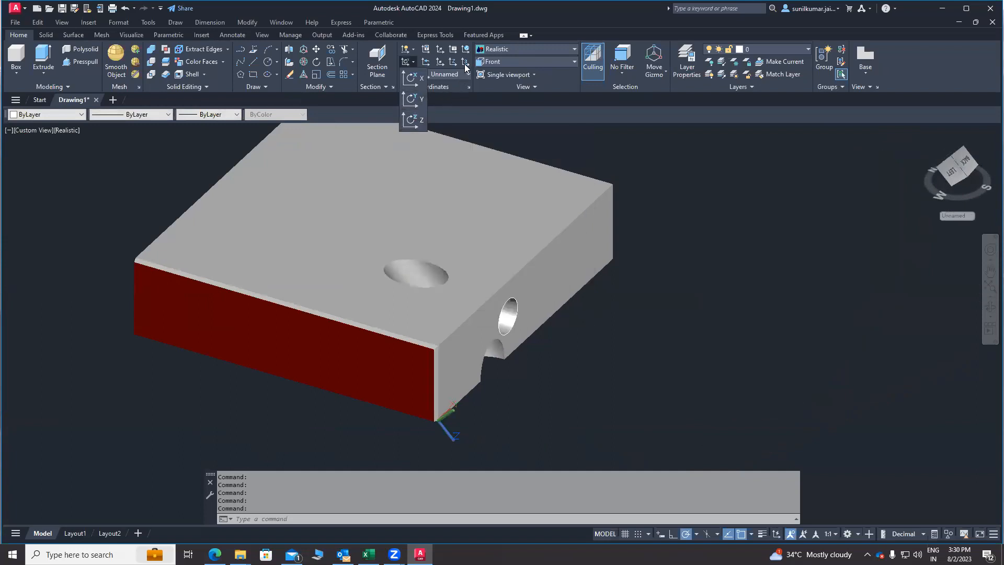
{"action": "left_click", "coordinate": [489, 107]}
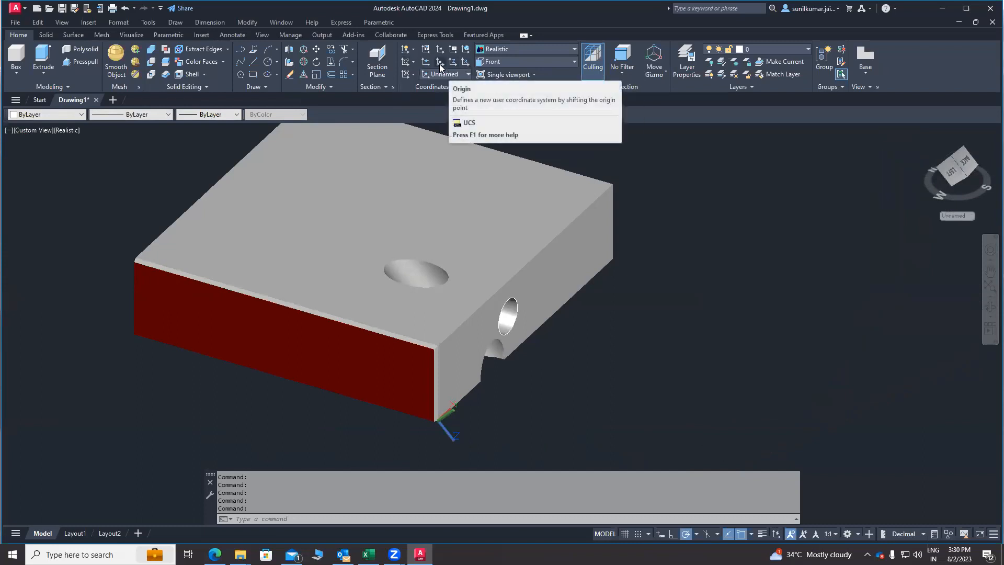
Step: Create a long freehand-sized solid cylinder in the empty space away from the block
{"action": "middle_click_drag", "start_coordinate": [628, 280], "coordinate": [162, 372]}
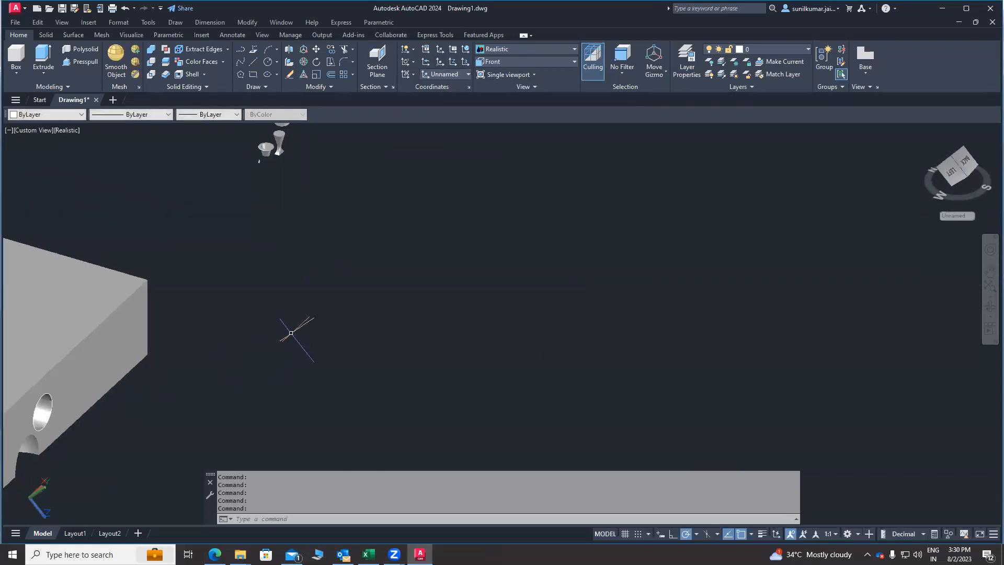
{"action": "middle_click_drag", "start_coordinate": [350, 294], "coordinate": [320, 326]}
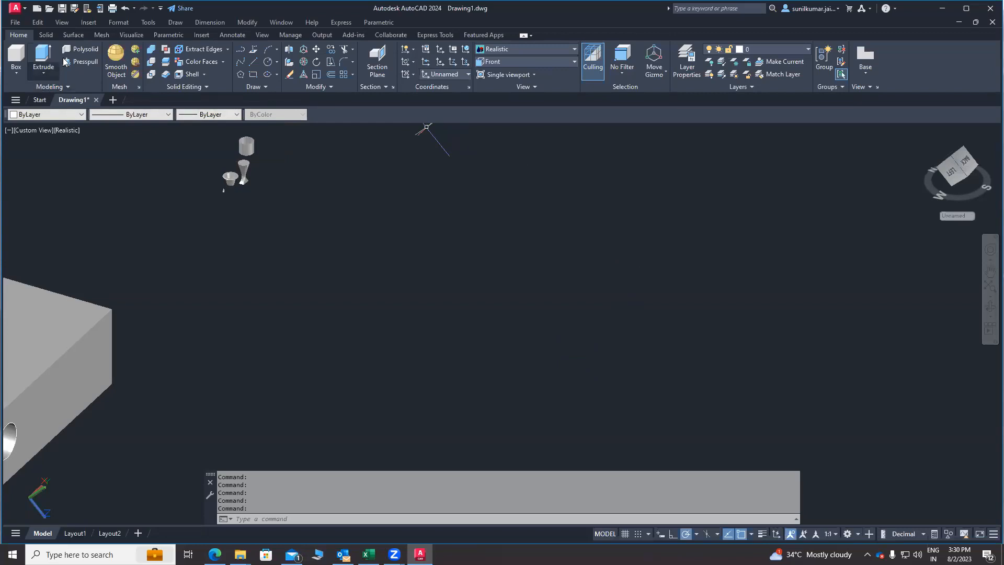
{"action": "left_click", "coordinate": [17, 74]}
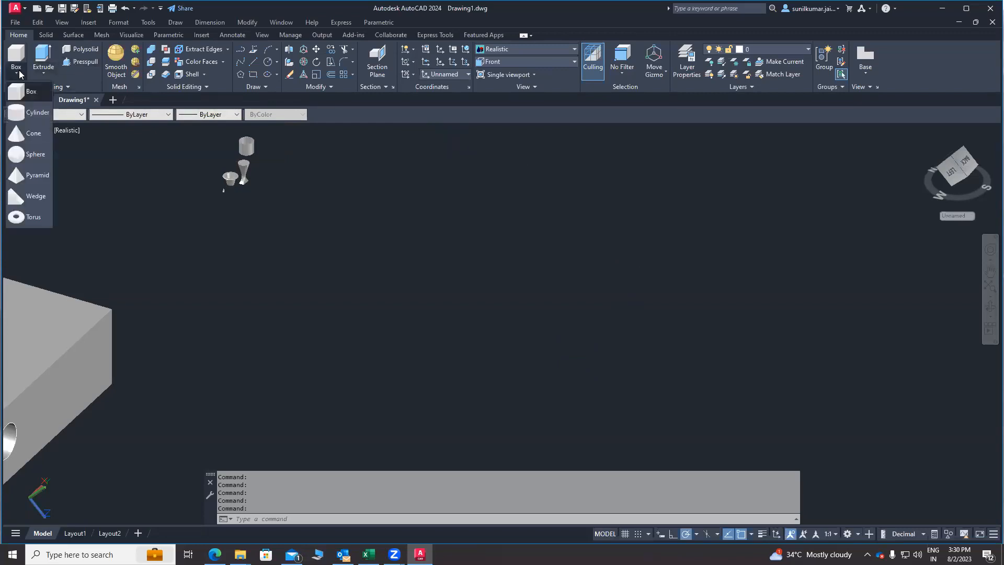
{"action": "left_click", "coordinate": [22, 110]}
{"action": "scroll", "coordinate": [385, 337], "scroll_direction": "down", "scroll_amount": 3}
{"action": "middle_click_drag", "start_coordinate": [856, 270], "coordinate": [549, 356]}
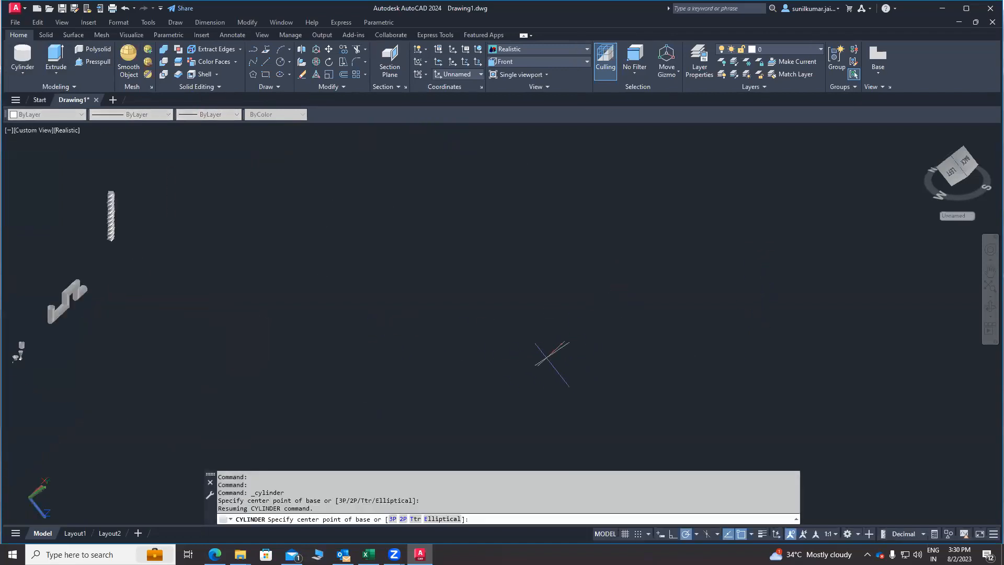
{"action": "left_click", "coordinate": [550, 356]}
{"action": "scroll", "coordinate": [538, 297], "scroll_direction": "down", "scroll_amount": 6}
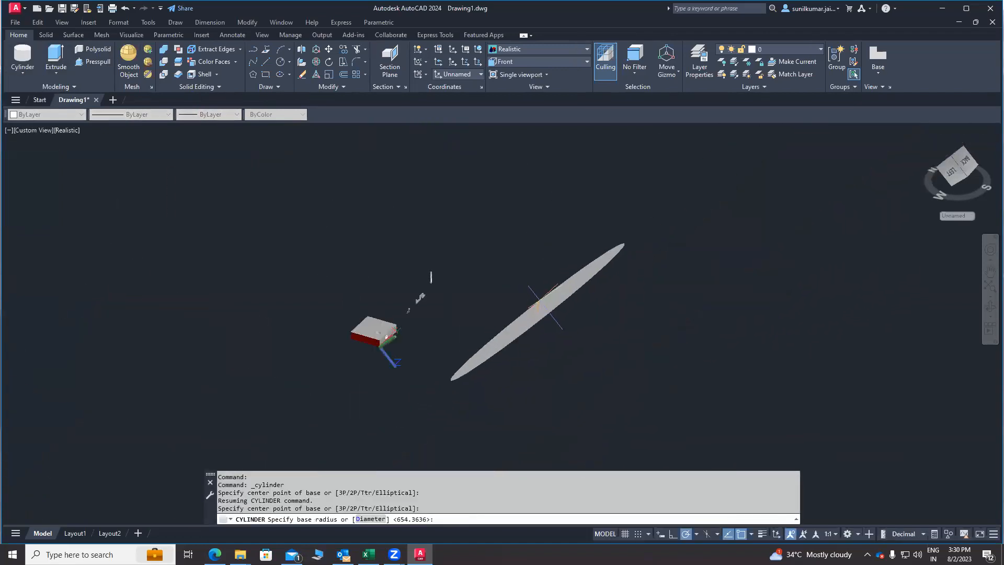
{"action": "left_click", "coordinate": [555, 317]}
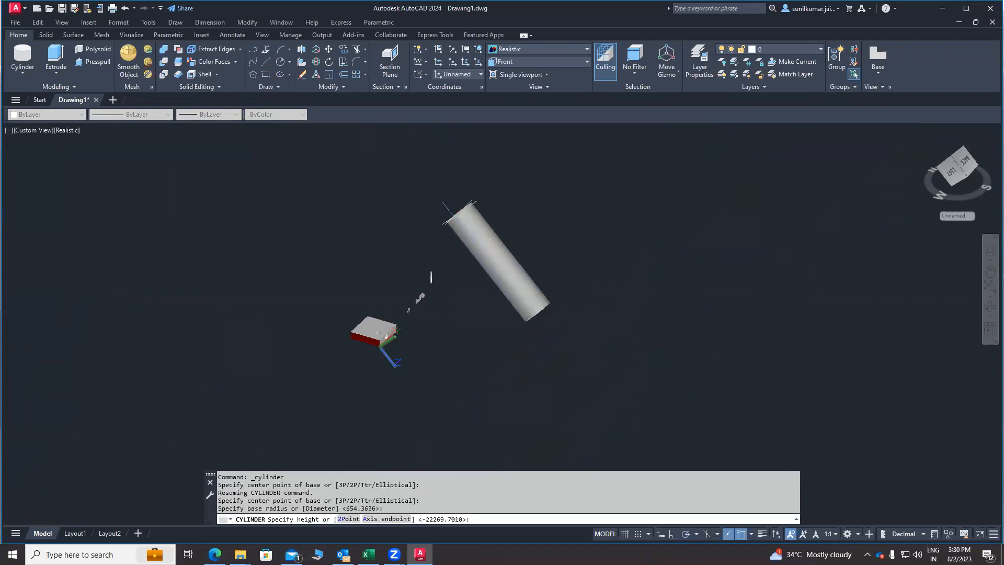
{"action": "left_click", "coordinate": [455, 212]}
Step: Draw a straight line along the new cylinder's surface, from the rim of one end face to the other
{"action": "scroll", "coordinate": [468, 278], "scroll_direction": "up", "scroll_amount": 3}
{"action": "middle_click_drag", "start_coordinate": [547, 429], "coordinate": [425, 388], "text": "shift"}
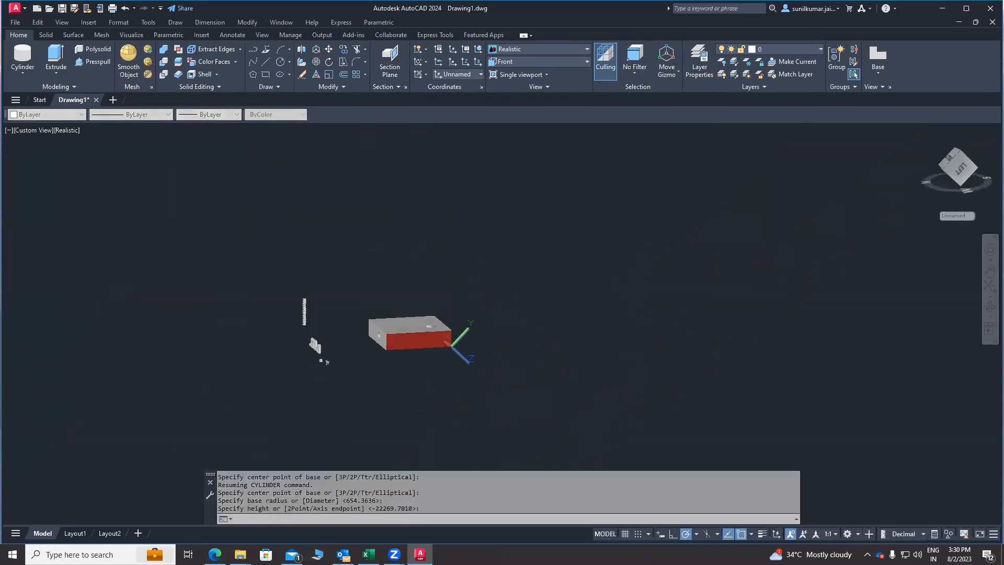
{"action": "scroll", "coordinate": [426, 387], "scroll_direction": "up", "scroll_amount": 4}
{"action": "scroll", "coordinate": [431, 386], "scroll_direction": "down", "scroll_amount": 7}
{"action": "scroll", "coordinate": [431, 386], "scroll_direction": "down", "scroll_amount": 4}
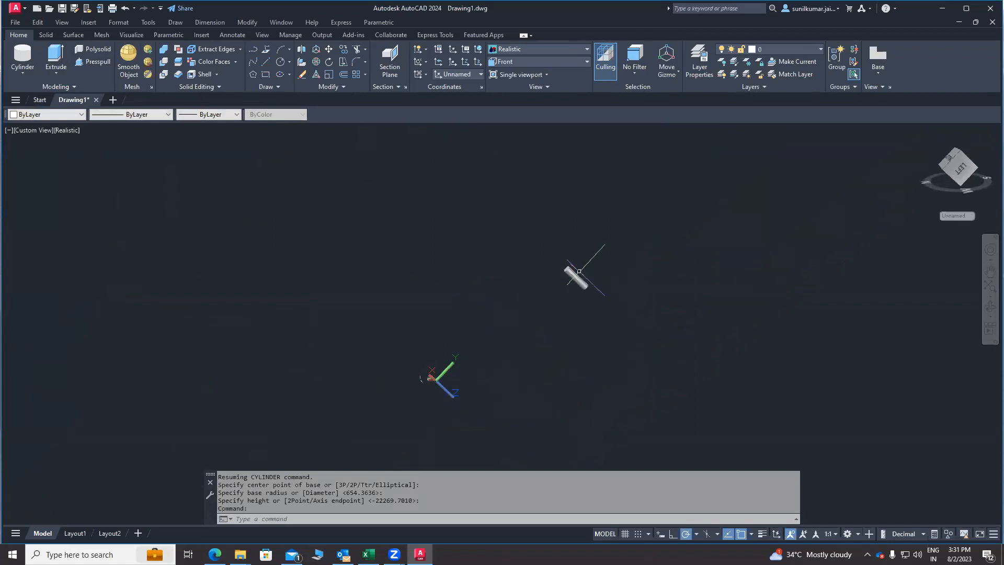
{"action": "scroll", "coordinate": [579, 271], "scroll_direction": "up", "scroll_amount": 5}
{"action": "middle_click_drag", "start_coordinate": [579, 271], "coordinate": [530, 442], "text": "shift"}
{"action": "middle_click_drag", "start_coordinate": [762, 224], "coordinate": [452, 198], "text": "shift"}
{"action": "middle_click_drag", "start_coordinate": [503, 337], "coordinate": [534, 295]}
{"action": "mouse_move", "coordinate": [534, 295]}
{"action": "middle_mouse_down", "text": "shift"}
{"action": "mouse_move", "coordinate": [570, 270]}
{"action": "mouse_move", "coordinate": [551, 294]}
{"action": "middle_mouse_up", "text": "shift"}
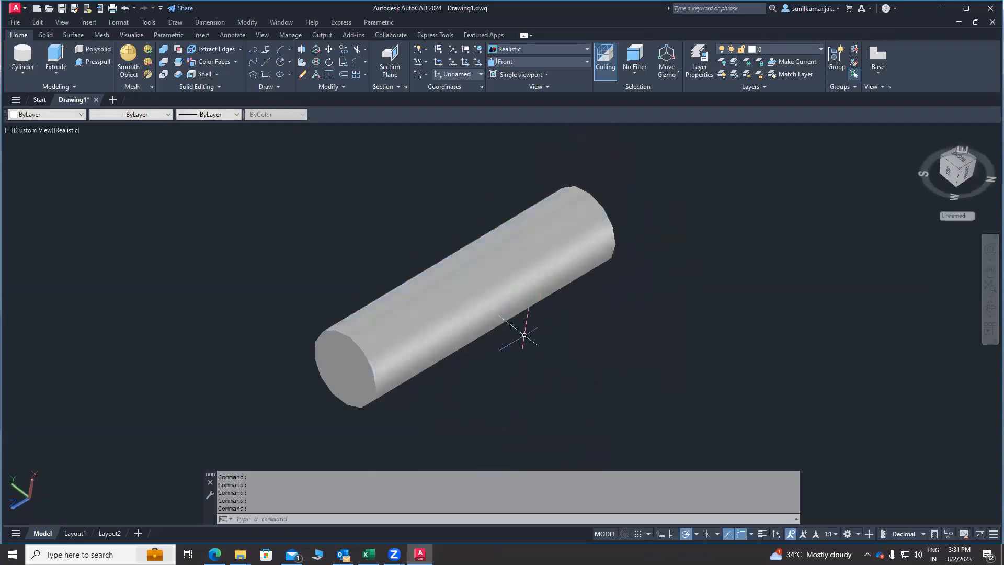
{"action": "middle_click_drag", "start_coordinate": [513, 362], "coordinate": [574, 317], "text": "shift"}
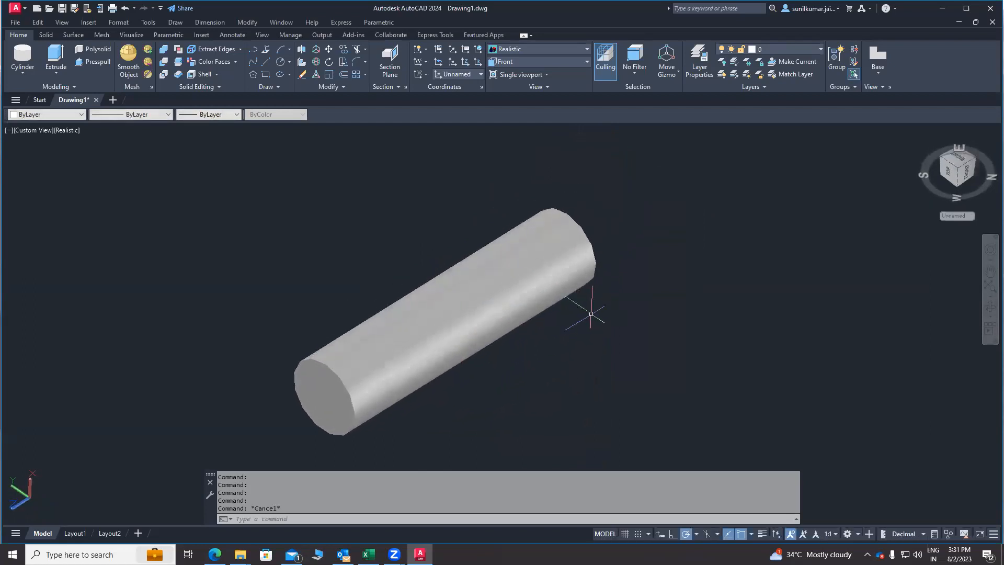
{"action": "type", "text": "l"}
{"action": "key", "text": "Return"}
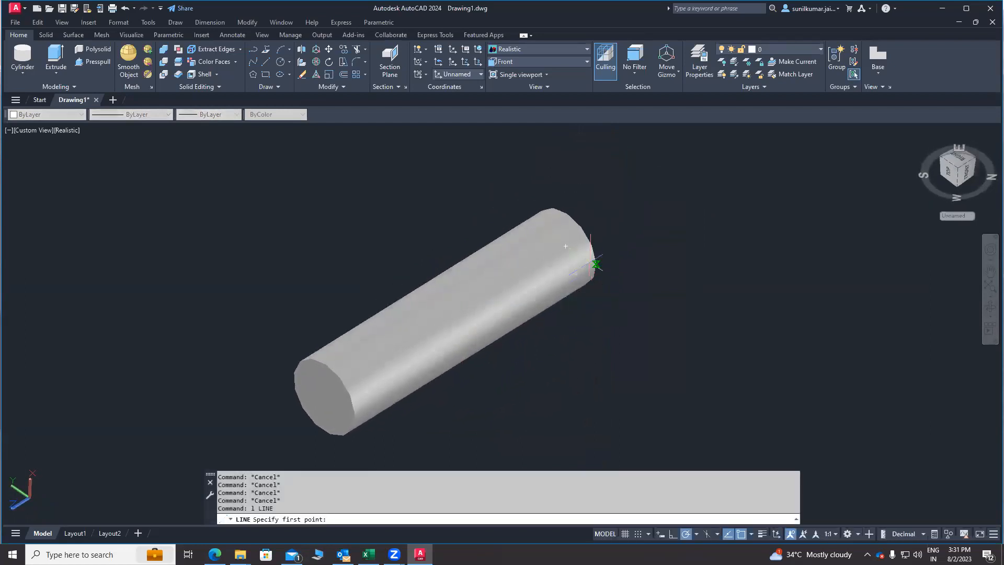
{"action": "left_click", "coordinate": [581, 227]}
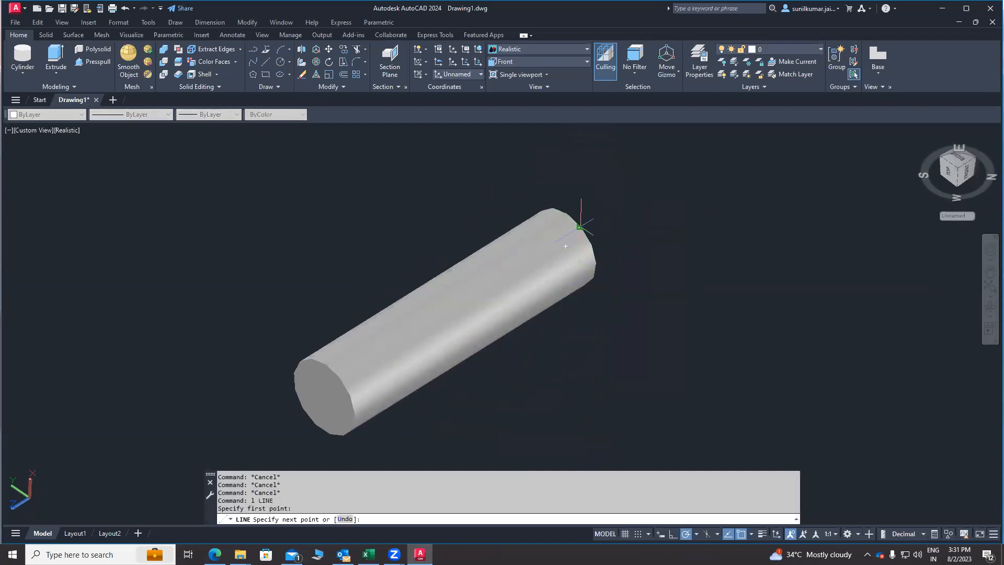
{"action": "left_click", "coordinate": [324, 398]}
{"action": "key", "text": "Return"}
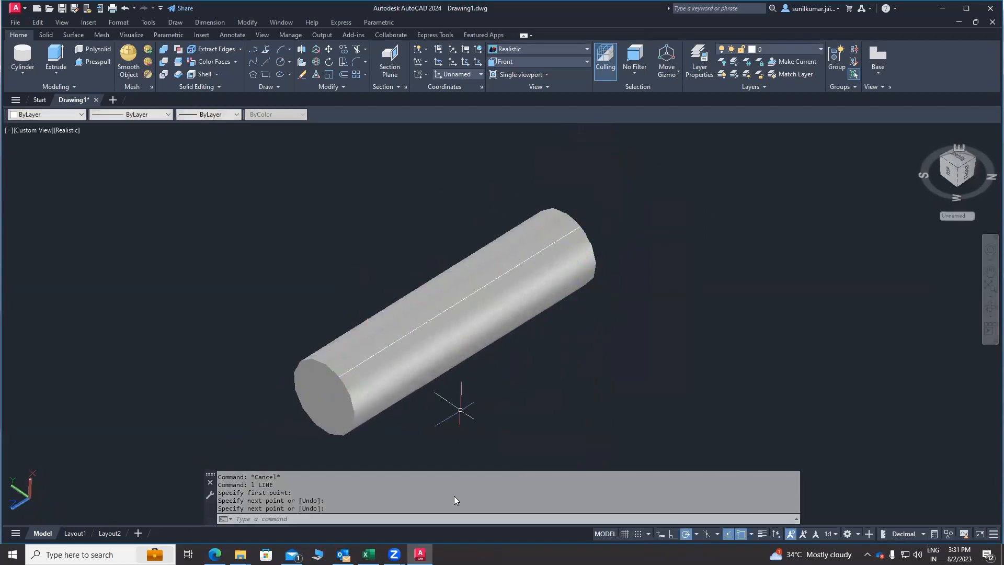
Step: Move the UCS origin to the midpoint of the line on the cylinder
{"action": "left_click", "coordinate": [453, 61]}
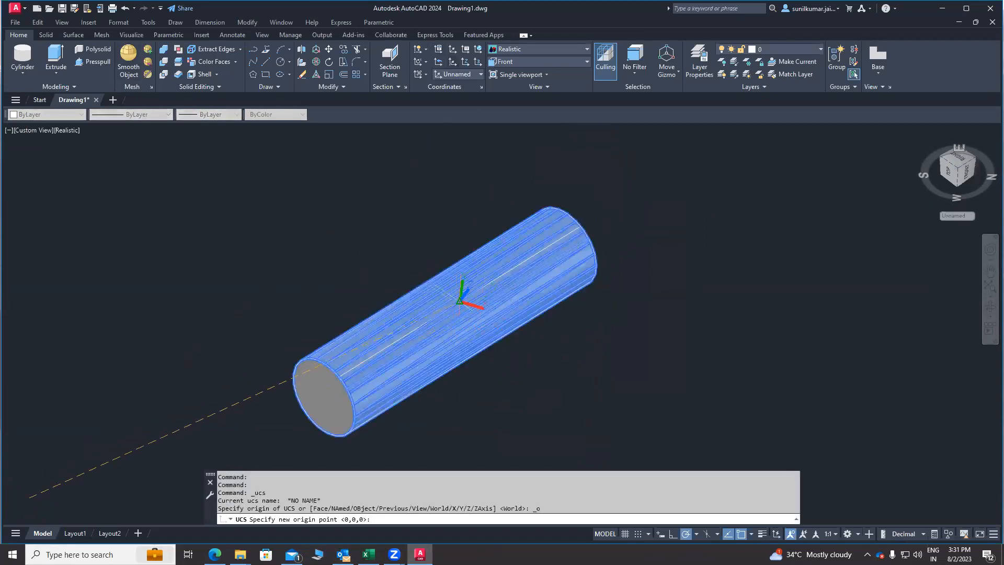
{"action": "left_click", "coordinate": [460, 302]}
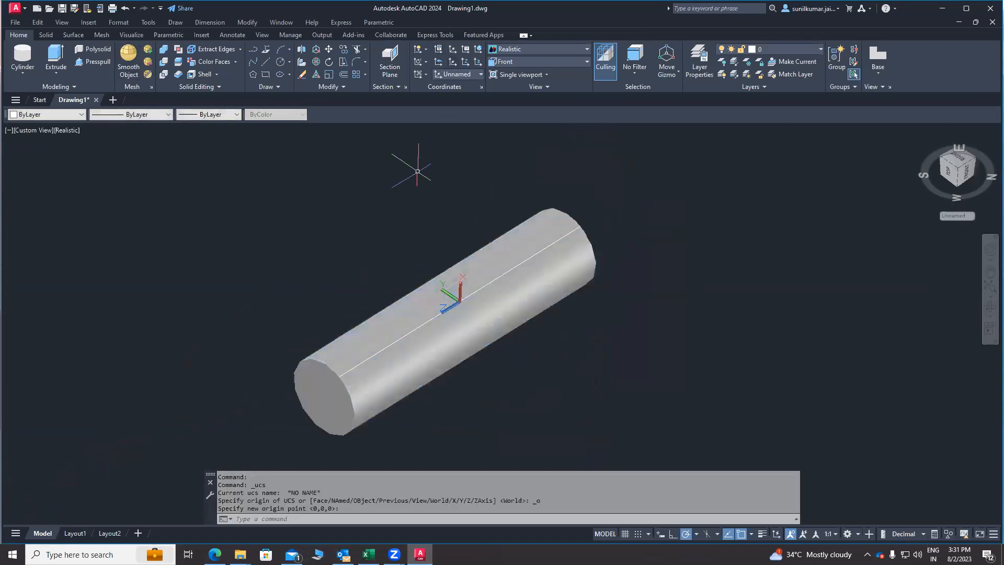
Step: Draw a freehand-sized circle in the current UCS plane, centred close to the origin on the cylinder
{"action": "middle_click_drag", "start_coordinate": [566, 419], "coordinate": [431, 340], "text": "shift"}
{"action": "scroll", "coordinate": [461, 325], "scroll_direction": "up", "scroll_amount": 2}
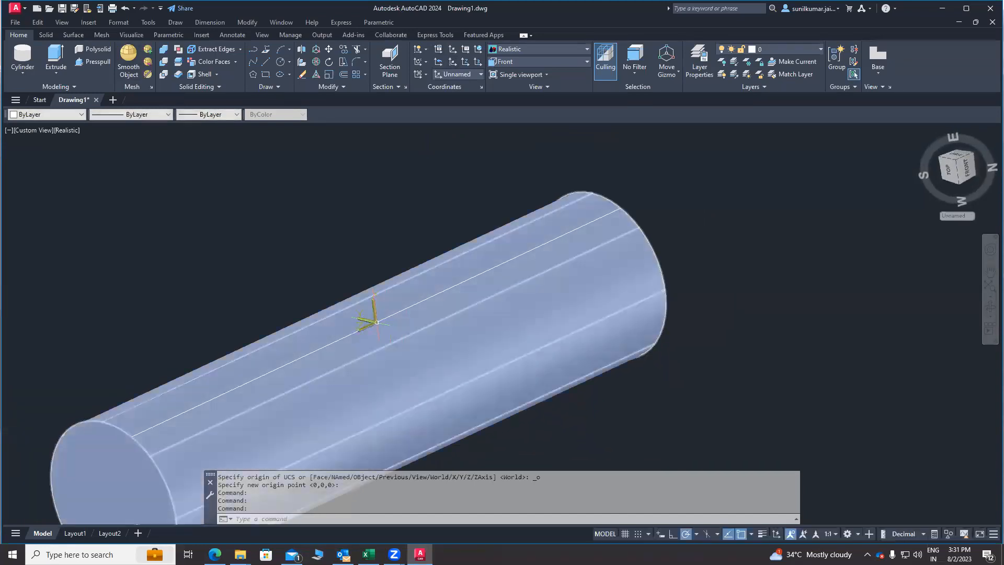
{"action": "middle_click_drag", "start_coordinate": [332, 381], "coordinate": [281, 377]}
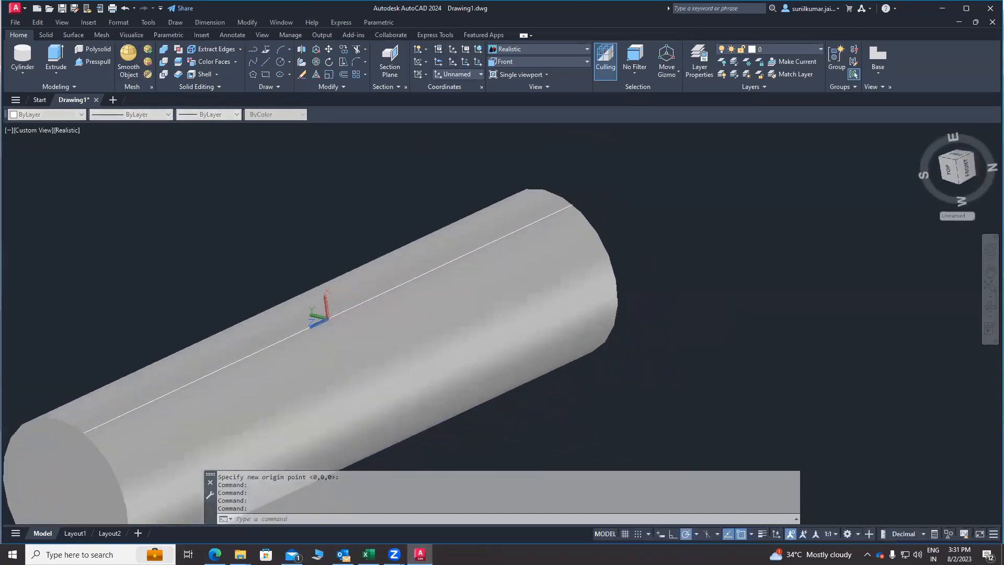
{"action": "middle_click_drag", "start_coordinate": [543, 348], "coordinate": [601, 324]}
{"action": "scroll", "coordinate": [395, 303], "scroll_direction": "down", "scroll_amount": 3}
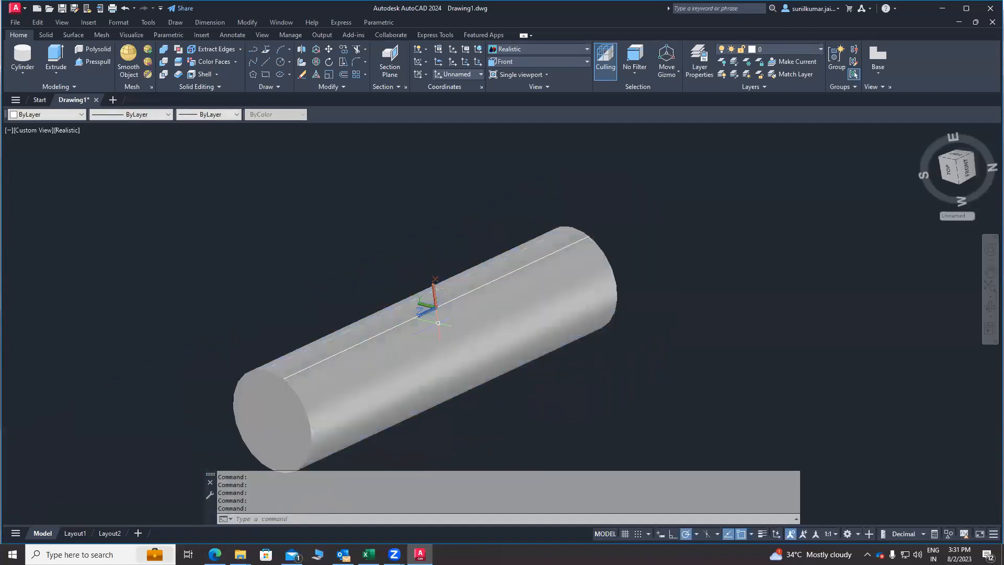
{"action": "scroll", "coordinate": [427, 319], "scroll_direction": "up", "scroll_amount": 5}
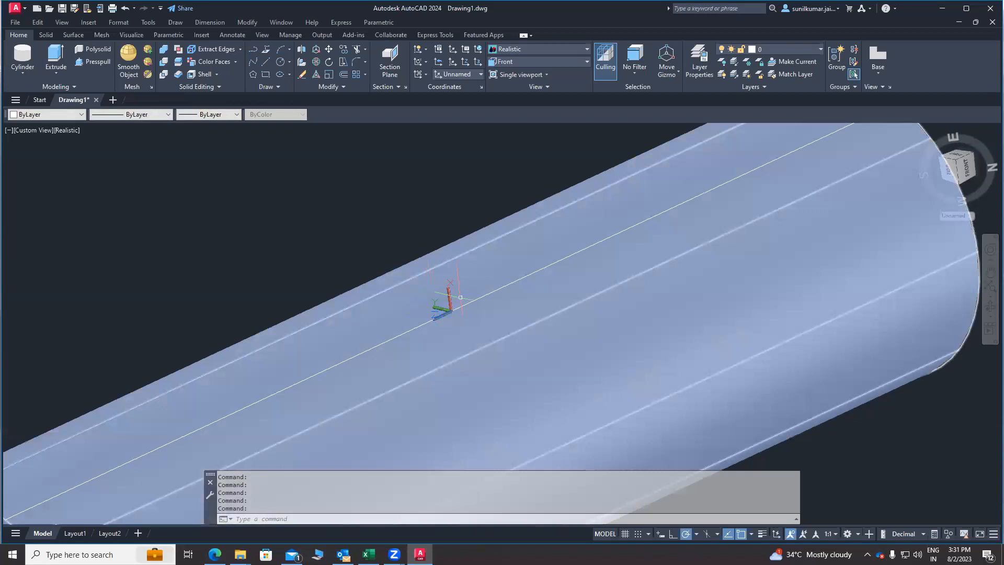
{"action": "scroll", "coordinate": [426, 238], "scroll_direction": "down", "scroll_amount": 5}
{"action": "middle_click_drag", "start_coordinate": [496, 314], "coordinate": [525, 314]}
{"action": "type", "text": "c"}
{"action": "key", "text": "space"}
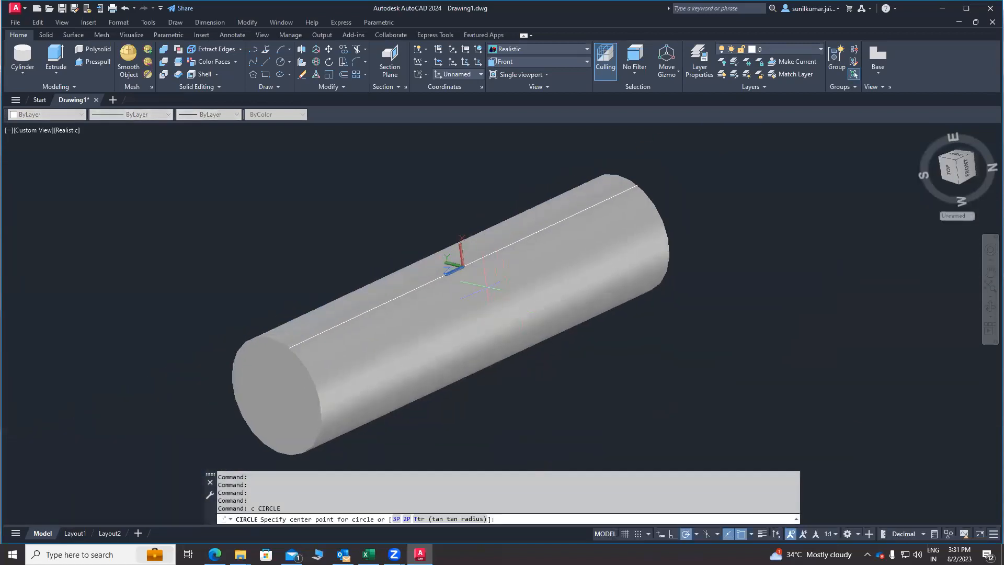
{"action": "left_click", "coordinate": [486, 288]}
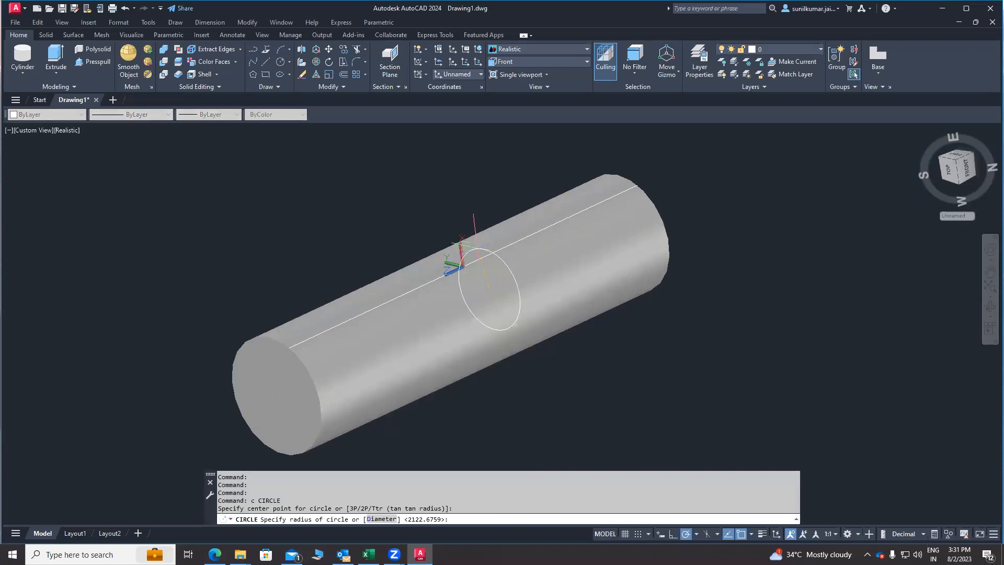
{"action": "left_click", "coordinate": [479, 244]}
{"action": "middle_click_drag", "start_coordinate": [519, 318], "coordinate": [546, 356]}
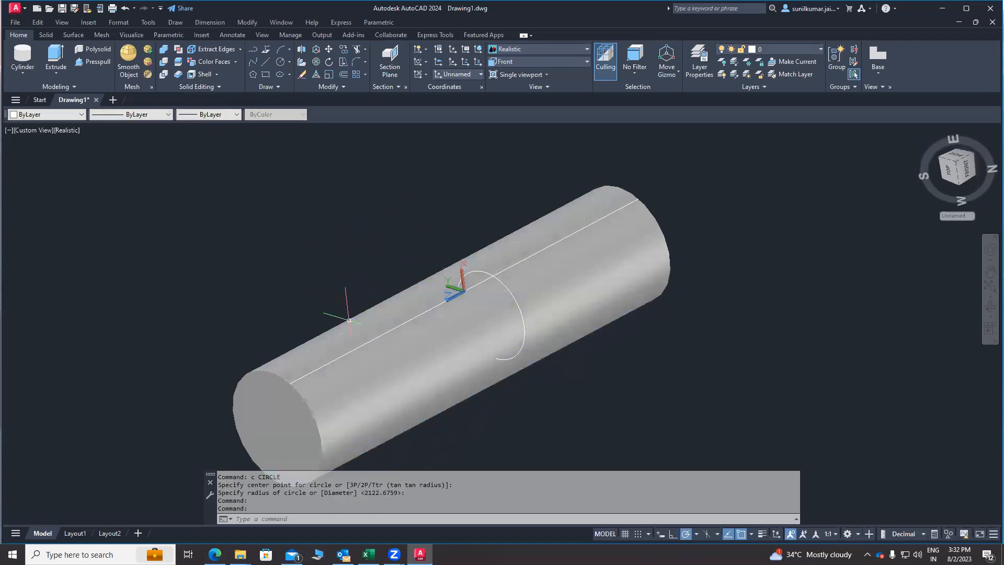
{"action": "left_click", "coordinate": [447, 283]}
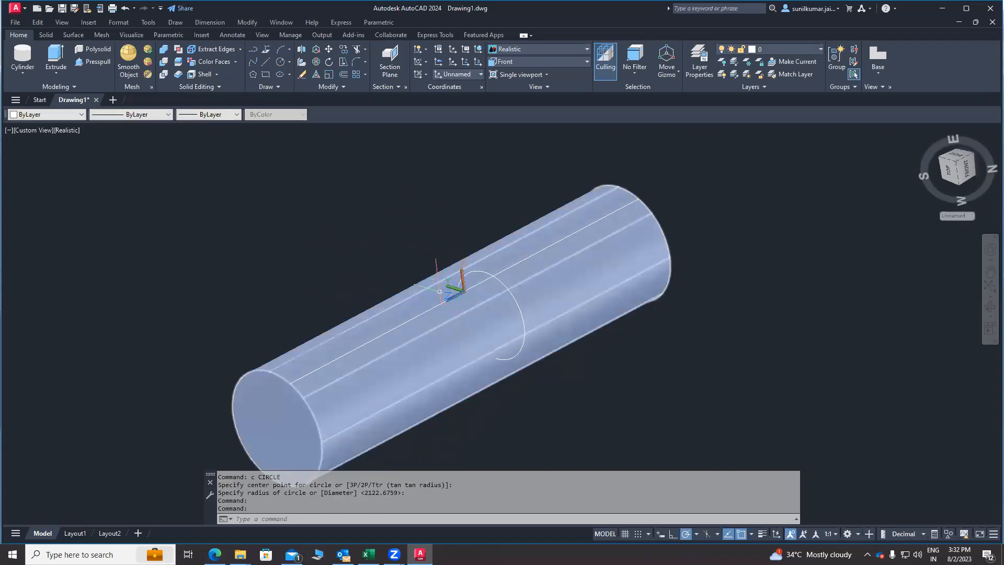
{"action": "middle_click_drag", "start_coordinate": [434, 290], "coordinate": [409, 291]}
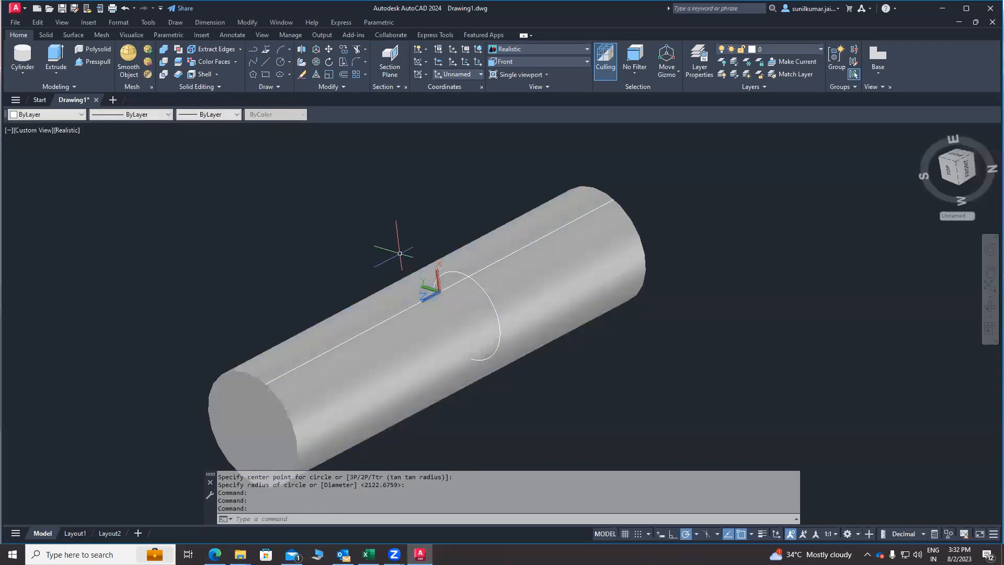
{"action": "left_click", "coordinate": [431, 289]}
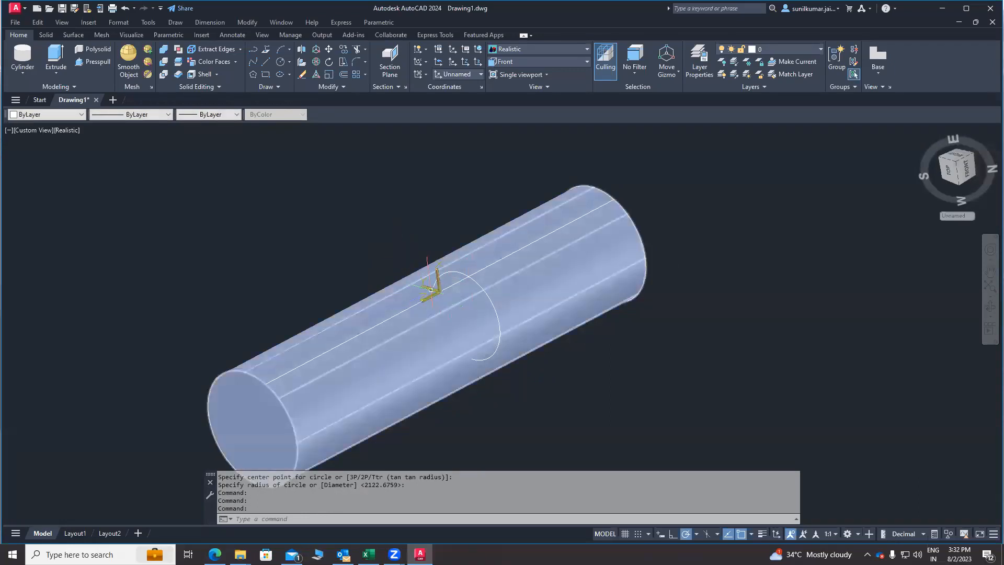
{"action": "key", "text": "Escape"}
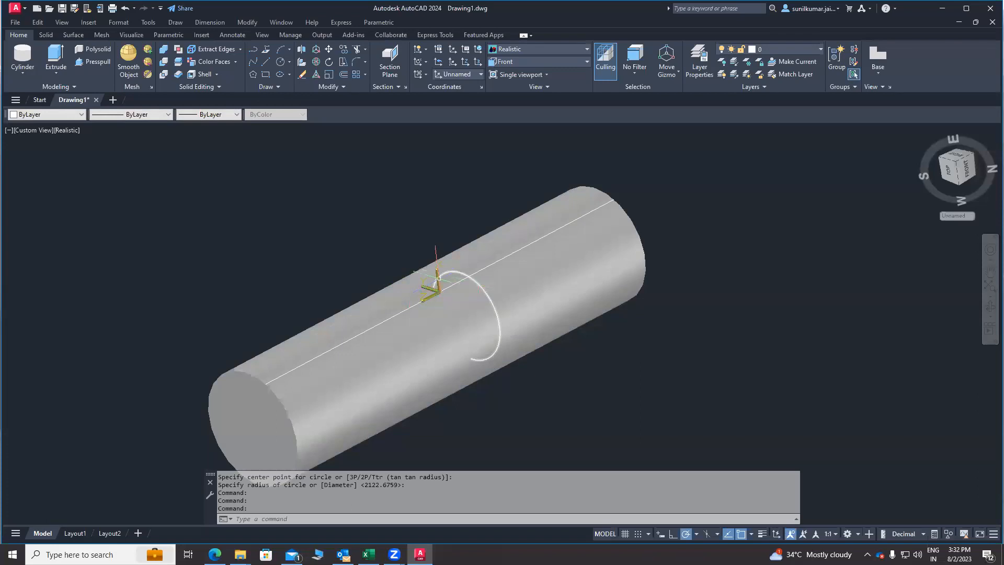
Step: Rotate the UCS 90 degrees about its Y axis, keeping the origin at the midpoint of the cylinder's surface line
{"action": "left_click", "coordinate": [442, 276]}
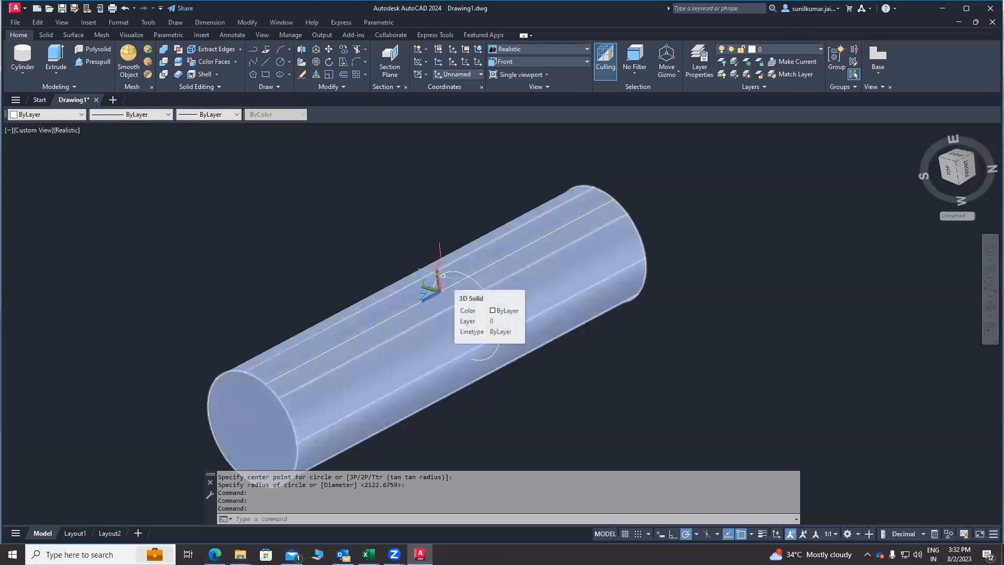
{"action": "middle_click_drag", "start_coordinate": [451, 310], "coordinate": [419, 323]}
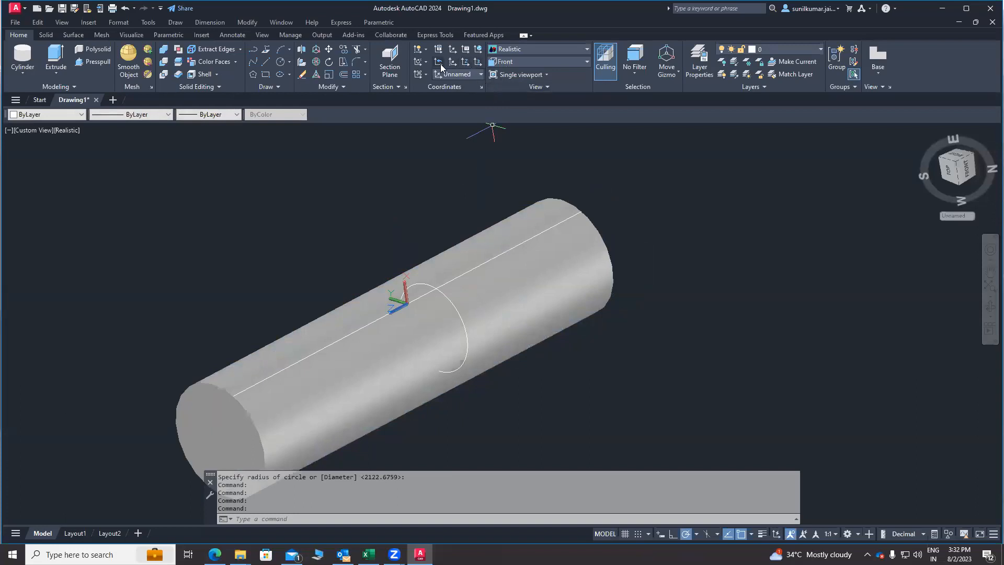
{"action": "left_click", "coordinate": [426, 62]}
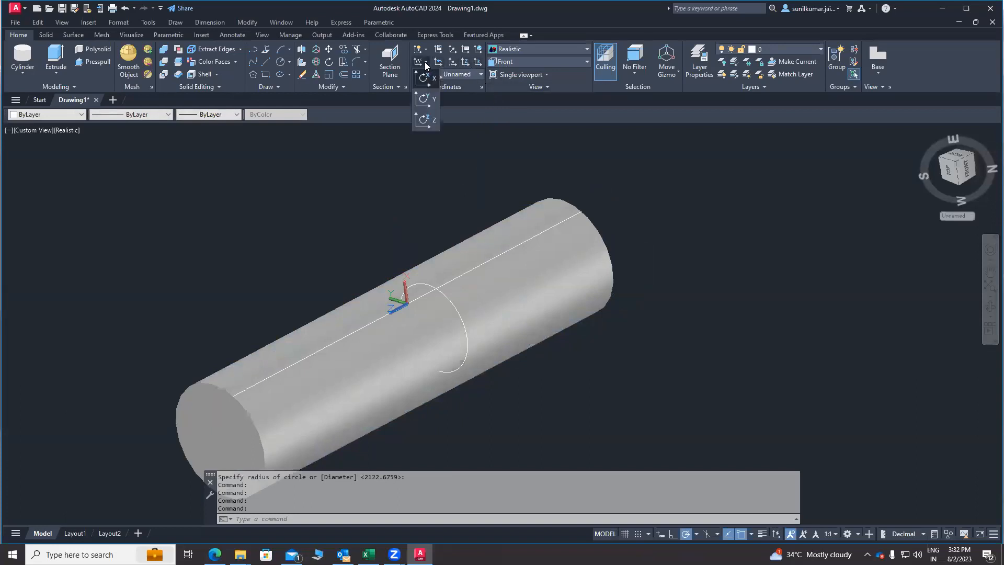
{"action": "left_click", "coordinate": [426, 103]}
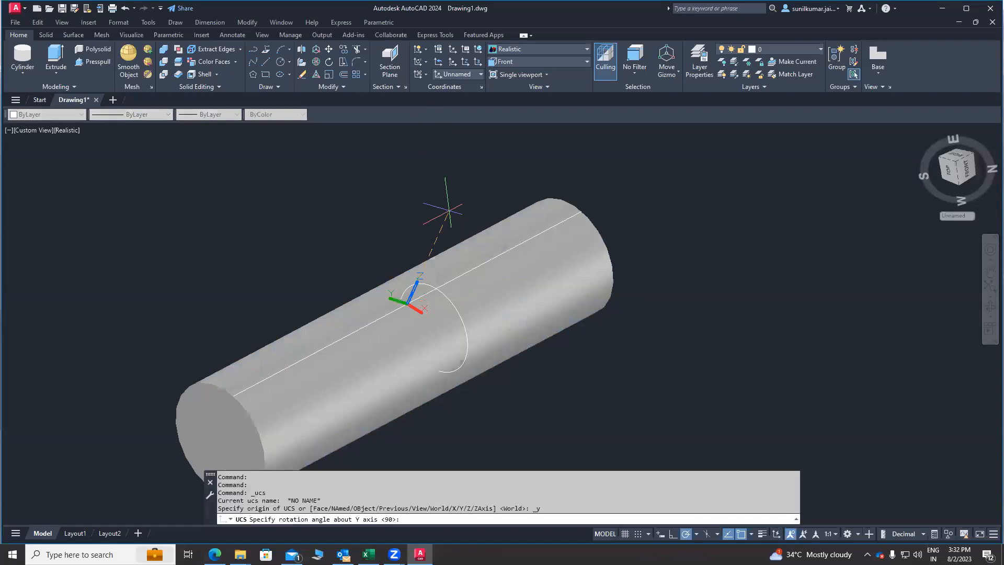
{"action": "key", "text": "Return"}
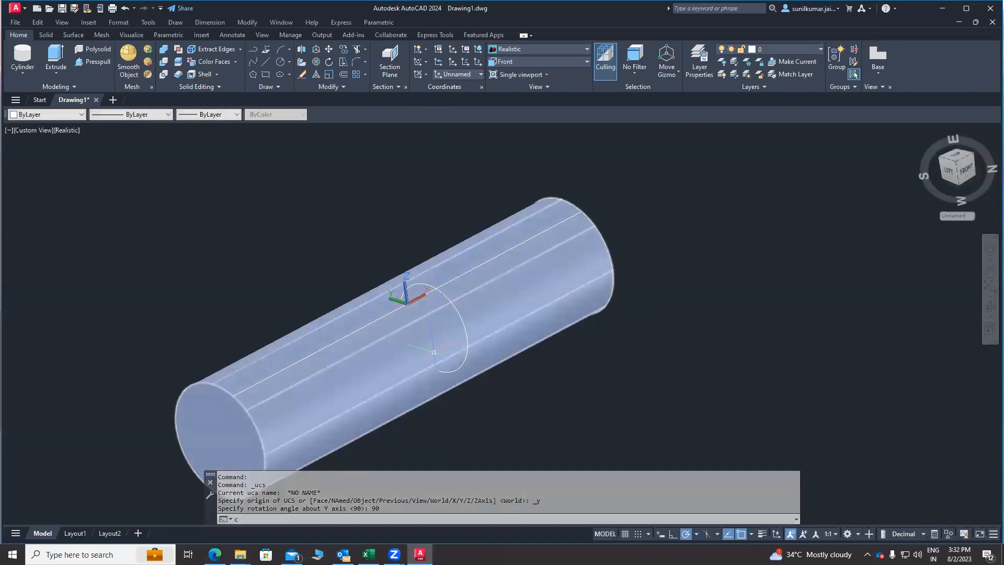
Step: Draw a freehand-sized circle centred on the UCS origin in the rotated plane, narrower than the cylinder
{"action": "type", "text": "c"}
{"action": "key", "text": "Return"}
{"action": "left_click", "coordinate": [407, 304]}
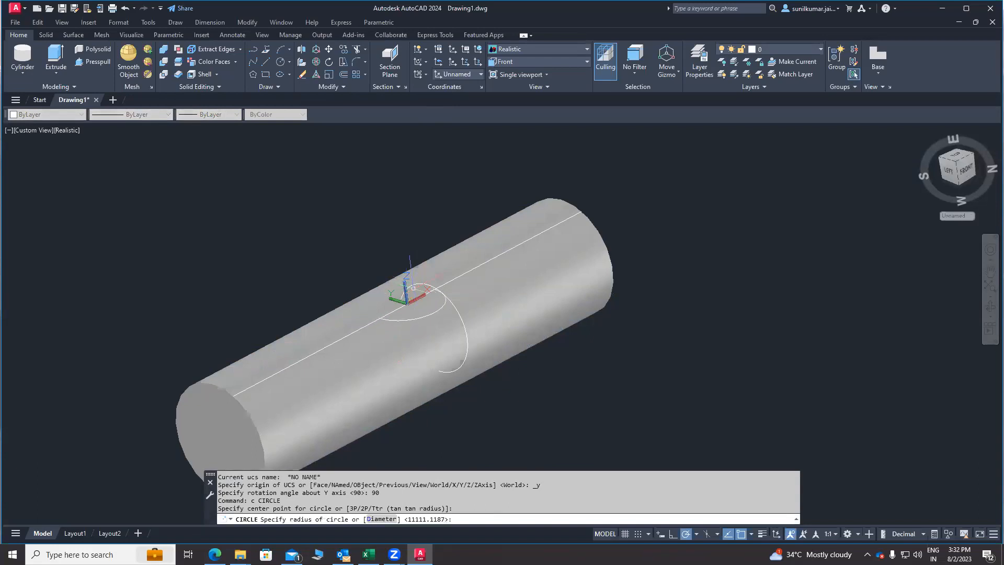
{"action": "key", "text": "Escape"}
Step: Extrude the new circle downward as a solid, freehand, well past the underside of the large cylinder
{"action": "left_click", "coordinate": [57, 58]}
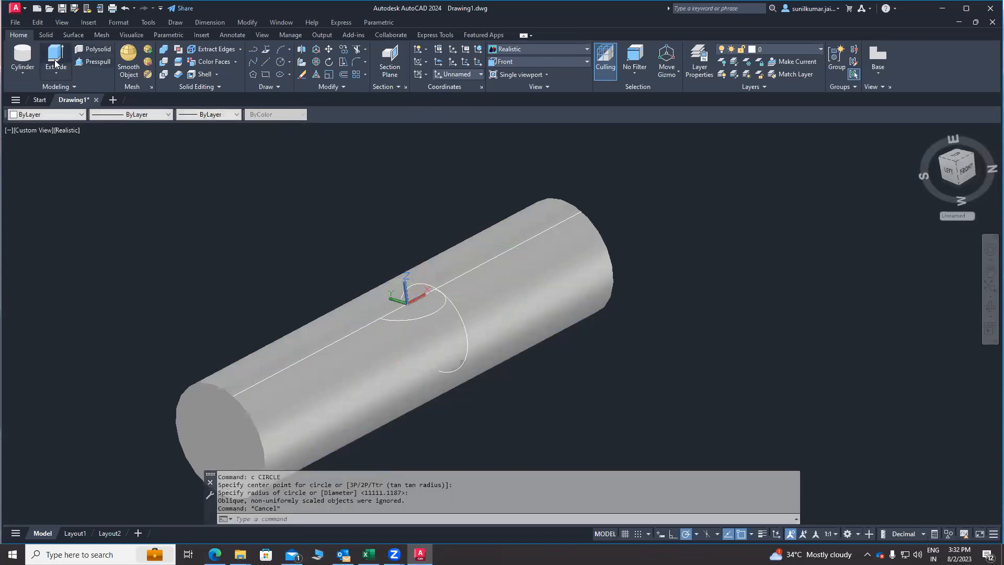
{"action": "left_click", "coordinate": [429, 314]}
{"action": "key", "text": "Return"}
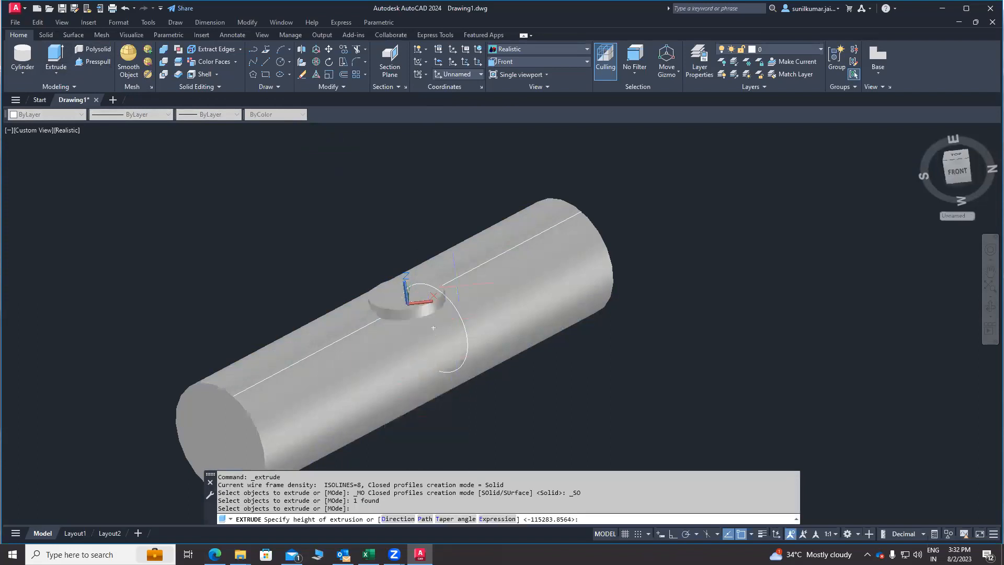
{"action": "scroll", "coordinate": [460, 345], "scroll_direction": "down", "scroll_amount": 5}
{"action": "left_click", "coordinate": [467, 381]}
Step: Move the extruded thin cylinder straight up so that it sticks out both above and below the large cylinder
{"action": "type", "text": "m"}
{"action": "key", "text": "Return"}
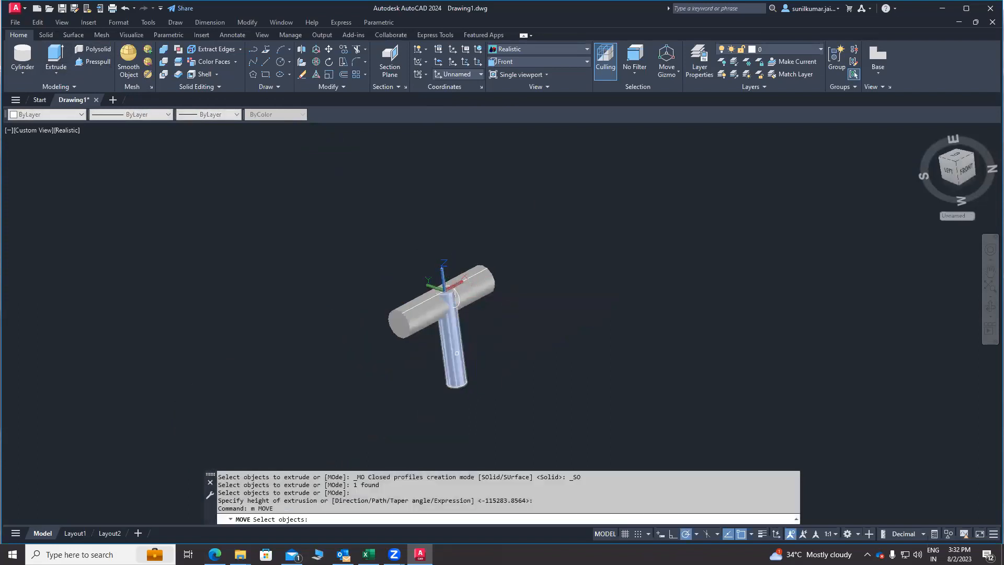
{"action": "left_click", "coordinate": [454, 361]}
{"action": "key", "text": "Return"}
{"action": "left_click", "coordinate": [510, 359]}
{"action": "left_click", "coordinate": [510, 335]}
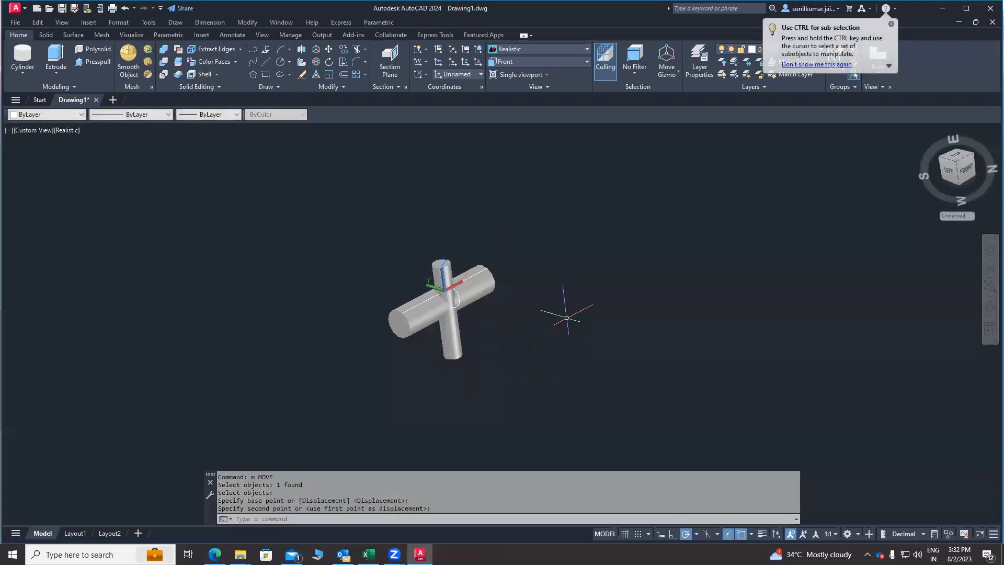
Step: Subtract the thin upright cylinder from the large horizontal cylinder
{"action": "left_click", "coordinate": [163, 63]}
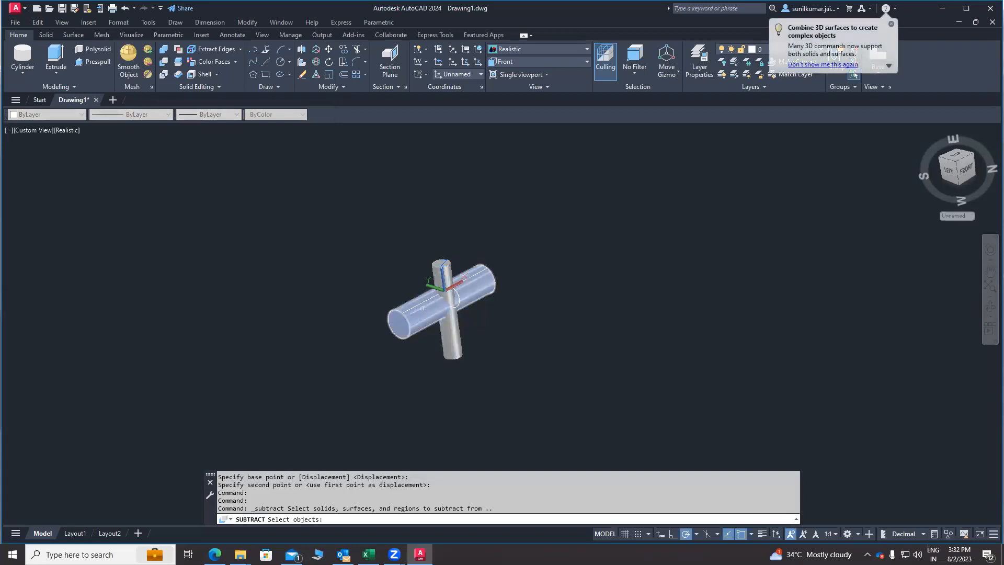
{"action": "scroll", "coordinate": [422, 308], "scroll_direction": "up", "scroll_amount": 3}
{"action": "left_click", "coordinate": [435, 302]}
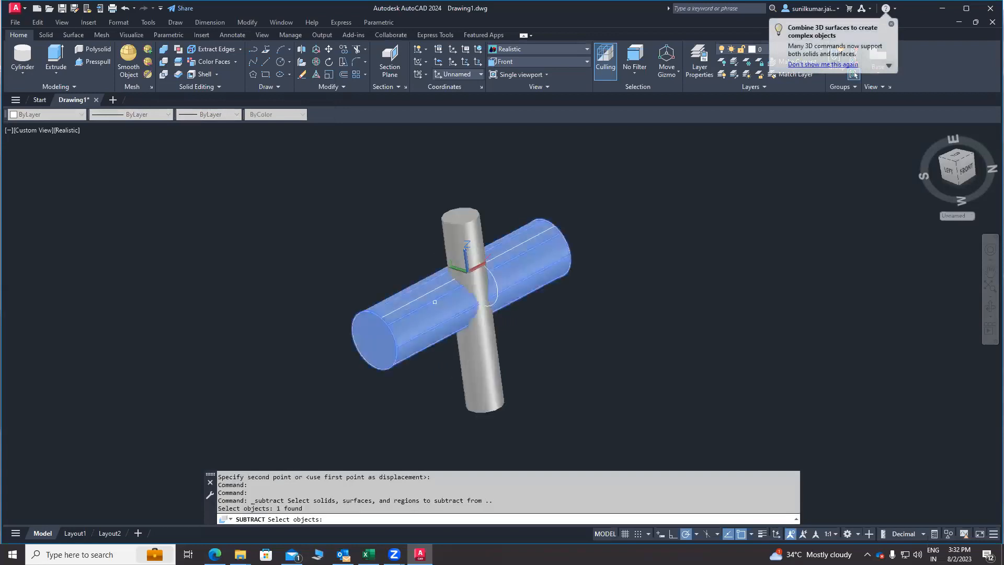
{"action": "middle_click_drag", "start_coordinate": [425, 310], "coordinate": [380, 330]}
{"action": "middle_click_drag", "start_coordinate": [495, 299], "coordinate": [502, 269]}
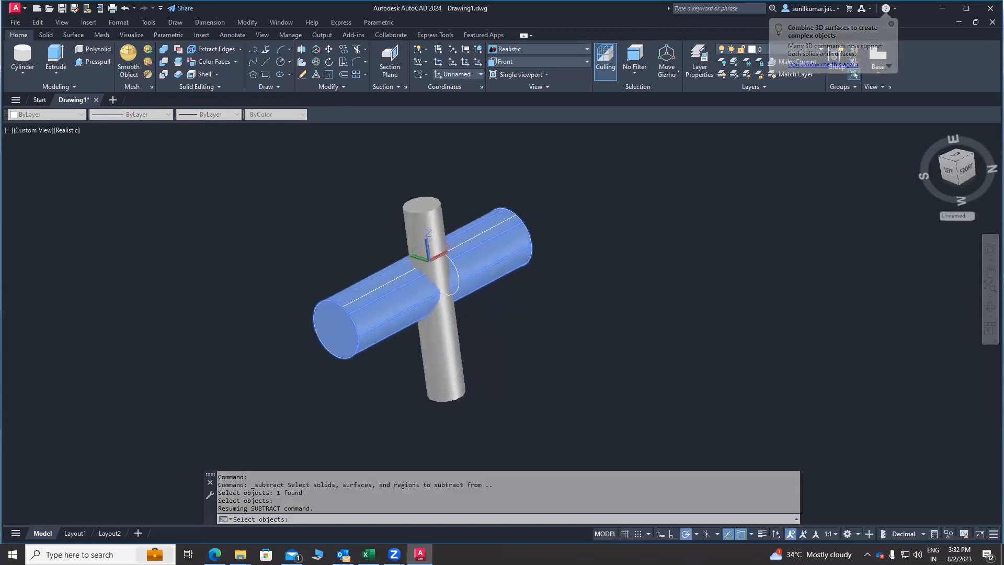
{"action": "key", "text": "Return"}
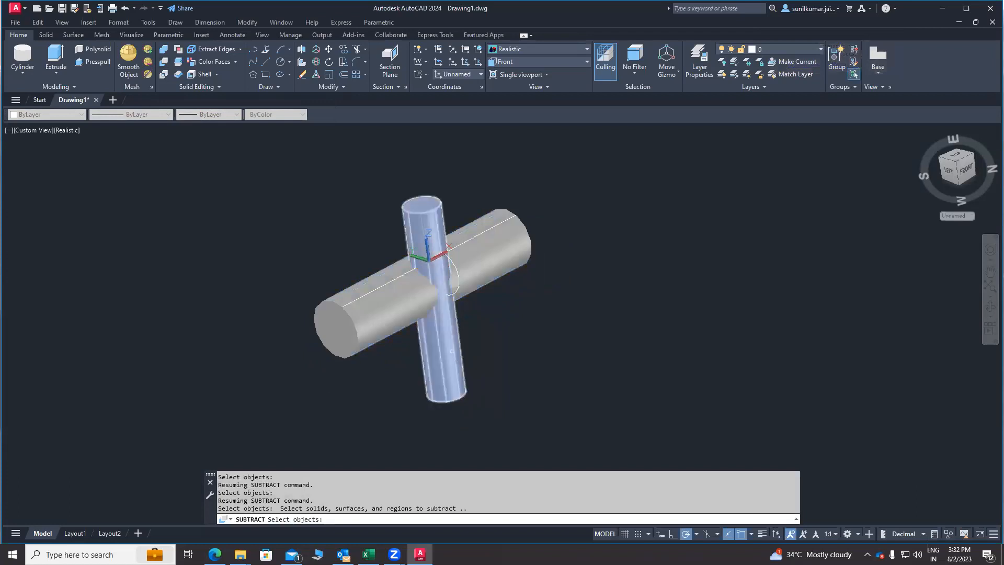
{"action": "left_click", "coordinate": [452, 350]}
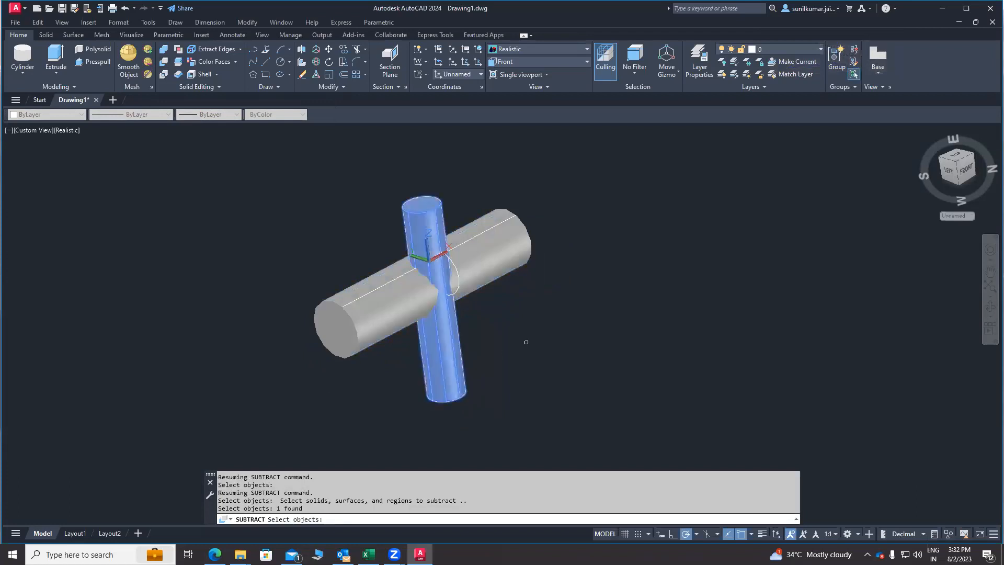
{"action": "key", "text": "Return"}
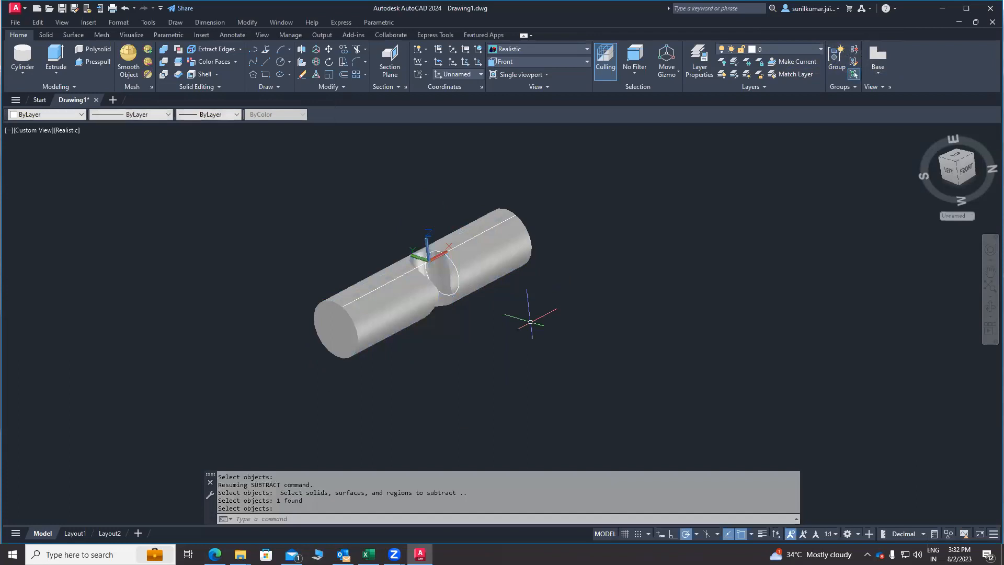
Step: Examine the hole cut through the cylinder up close and from several angles
{"action": "scroll", "coordinate": [519, 330], "scroll_direction": "down", "scroll_amount": 2}
{"action": "middle_click_drag", "start_coordinate": [516, 330], "coordinate": [488, 336], "text": "shift"}
{"action": "scroll", "coordinate": [466, 296], "scroll_direction": "up", "scroll_amount": 6}
{"action": "scroll", "coordinate": [470, 297], "scroll_direction": "down", "scroll_amount": 2}
{"action": "mouse_move", "coordinate": [471, 297]}
{"action": "middle_mouse_down", "text": "shift"}
{"action": "mouse_move", "coordinate": [359, 314]}
{"action": "mouse_move", "coordinate": [502, 422]}
{"action": "mouse_move", "coordinate": [531, 366]}
{"action": "mouse_move", "coordinate": [467, 336]}
{"action": "mouse_move", "coordinate": [480, 285]}
{"action": "mouse_move", "coordinate": [485, 294]}
{"action": "middle_mouse_up", "text": "shift"}
{"action": "scroll", "coordinate": [465, 337], "scroll_direction": "up", "scroll_amount": 3}
{"action": "scroll", "coordinate": [464, 338], "scroll_direction": "down", "scroll_amount": 2}
{"action": "middle_click_drag", "start_coordinate": [553, 275], "coordinate": [450, 258]}
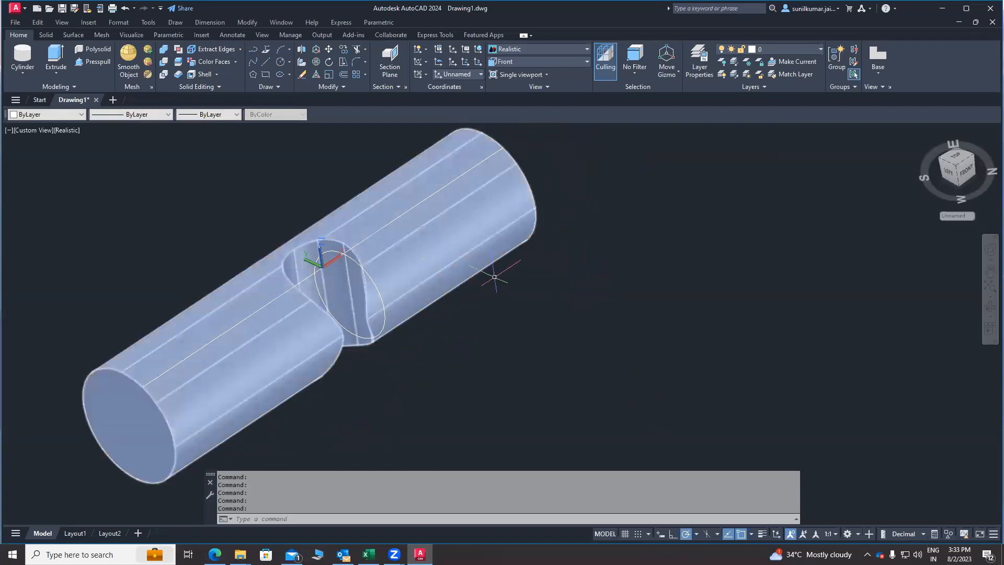
{"action": "middle_click_drag", "start_coordinate": [498, 257], "coordinate": [561, 312]}
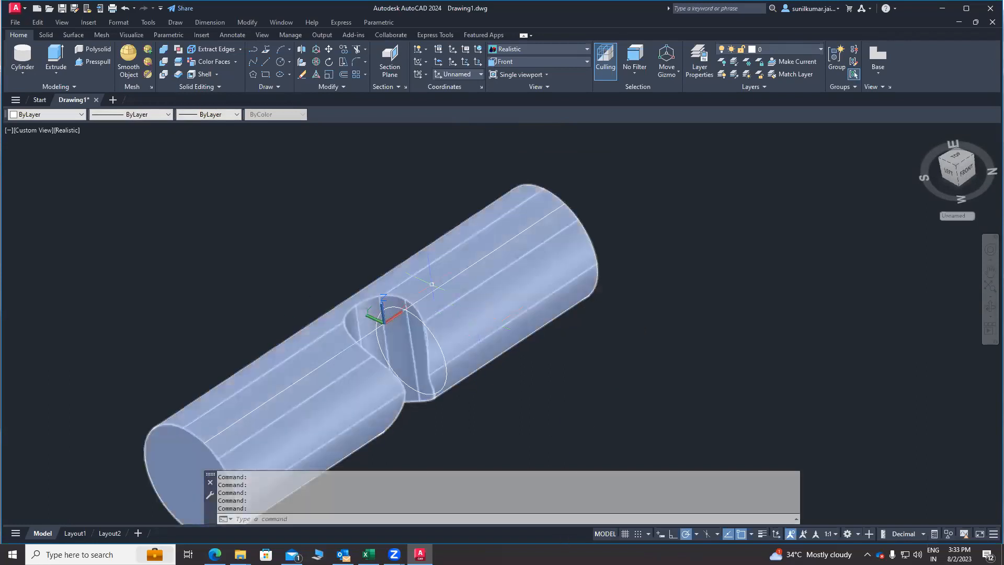
Step: Erase the cut cylinder together with its surface line and leftover circle using a crossing selection
{"action": "scroll", "coordinate": [380, 270], "scroll_direction": "down", "scroll_amount": 5}
{"action": "type", "text": "e"}
{"action": "key", "text": "Return"}
{"action": "left_click", "coordinate": [411, 329]}
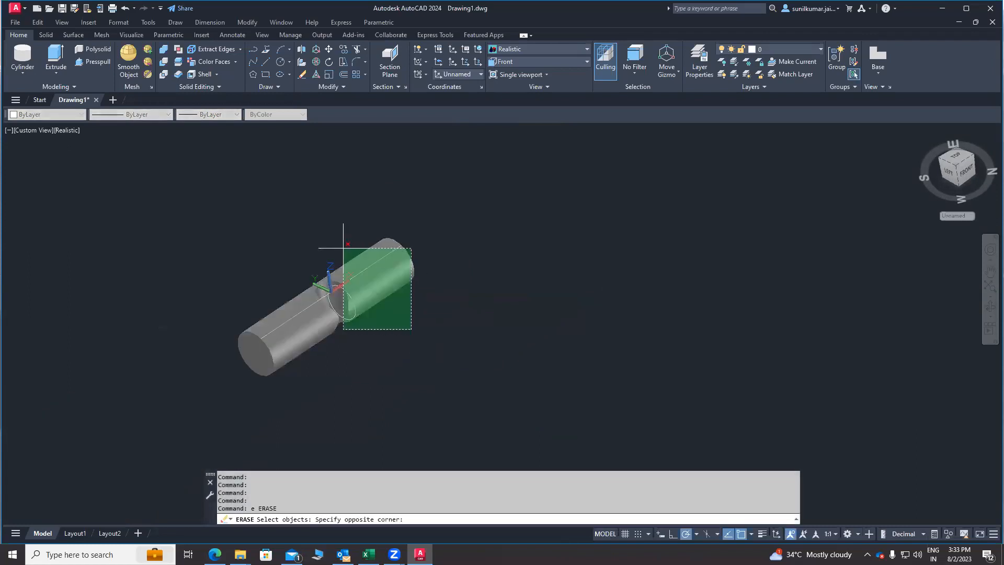
{"action": "left_click", "coordinate": [344, 245]}
{"action": "key", "text": "Return"}
{"action": "scroll", "coordinate": [321, 228], "scroll_direction": "up", "scroll_amount": 2}
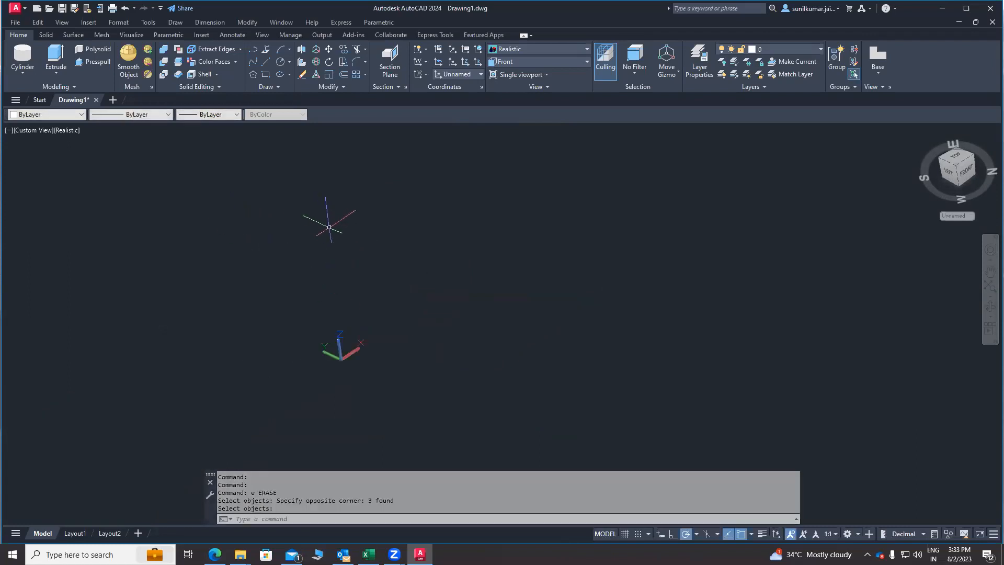
Step: Begin opening an existing file and browse to the Attachments folder in the company OneDrive
{"action": "left_click", "coordinate": [14, 22]}
{"action": "left_click", "coordinate": [29, 55]}
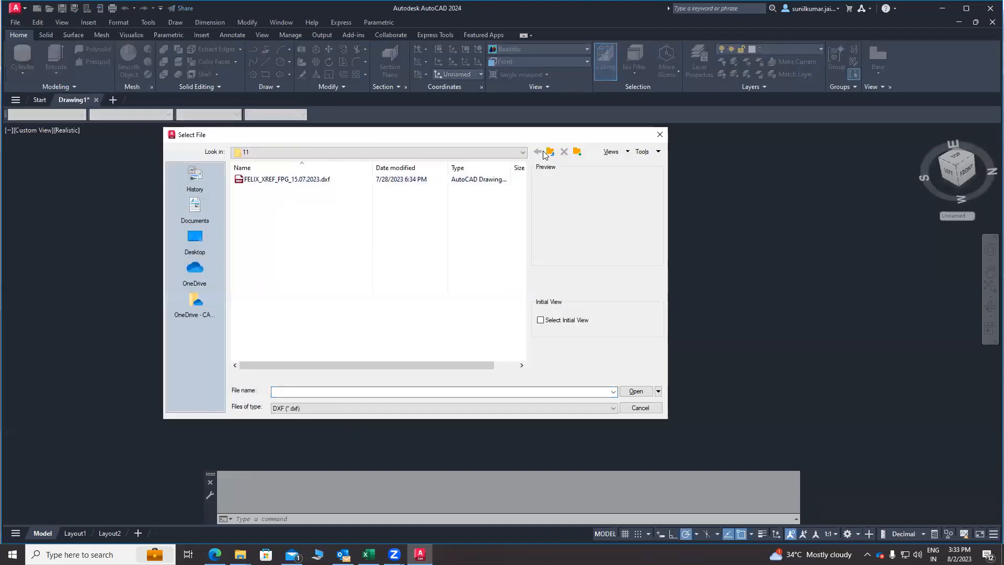
{"action": "left_click", "coordinate": [521, 153]}
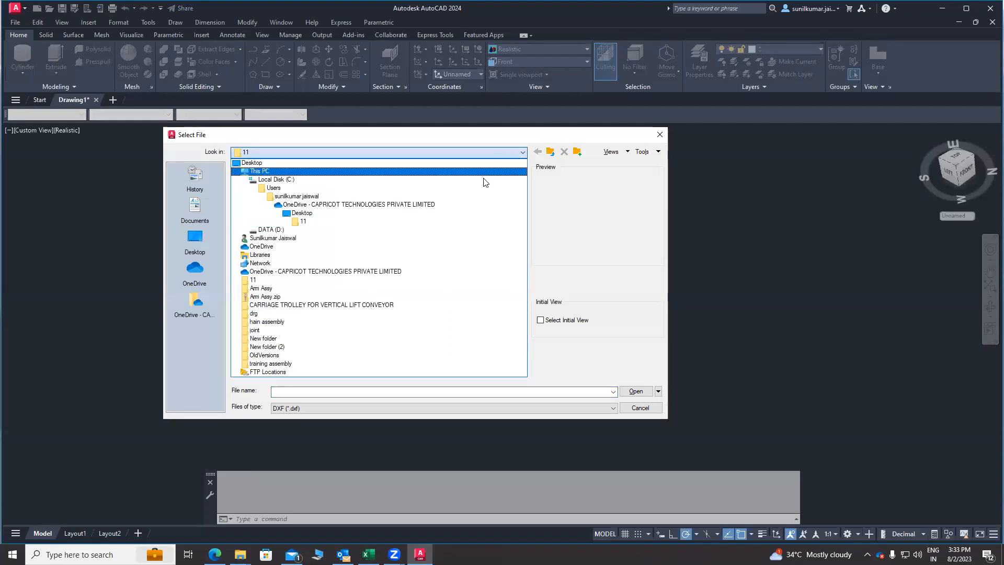
{"action": "left_click", "coordinate": [197, 274]}
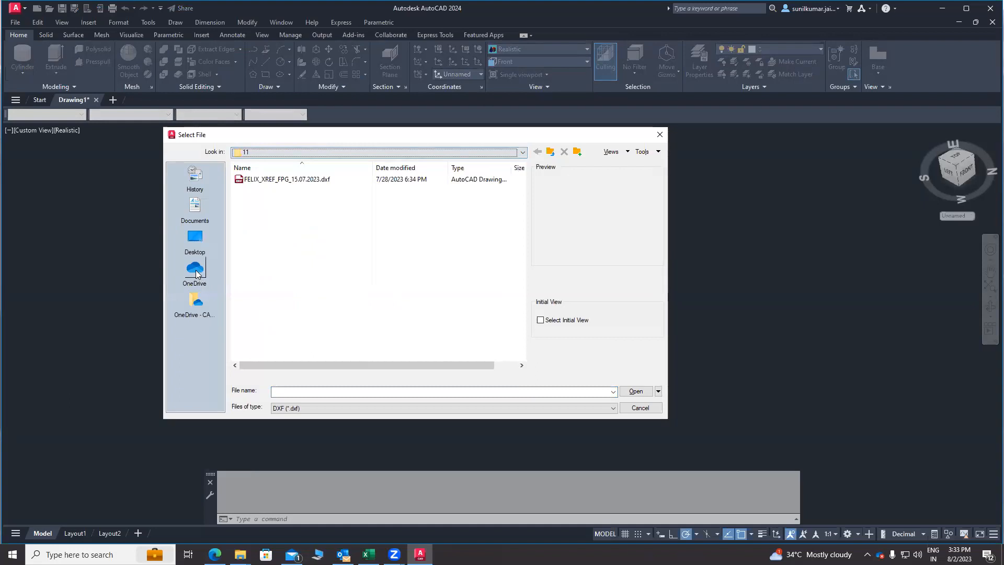
{"action": "left_click", "coordinate": [198, 271]}
{"action": "left_click", "coordinate": [191, 303]}
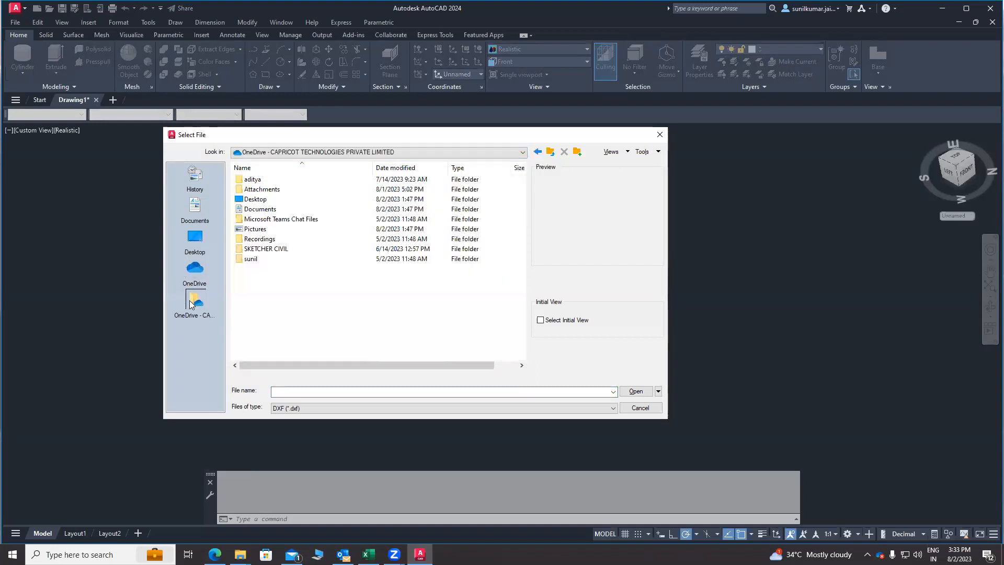
{"action": "double_click", "coordinate": [280, 195]}
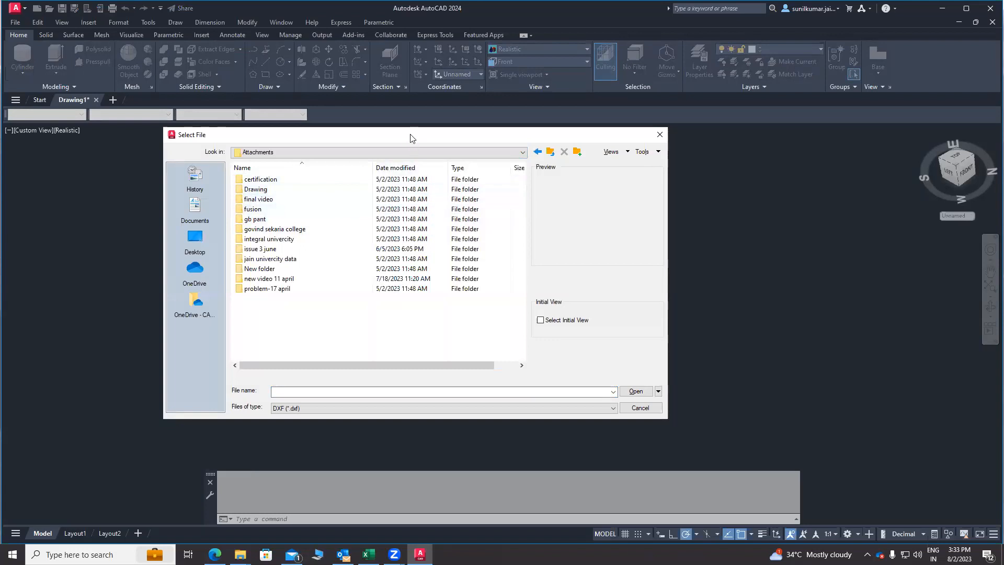
Step: Look through the Drawing, certification and final video folders for a file, and return to the company OneDrive folder
{"action": "left_click_drag", "start_coordinate": [401, 139], "coordinate": [427, 160]}
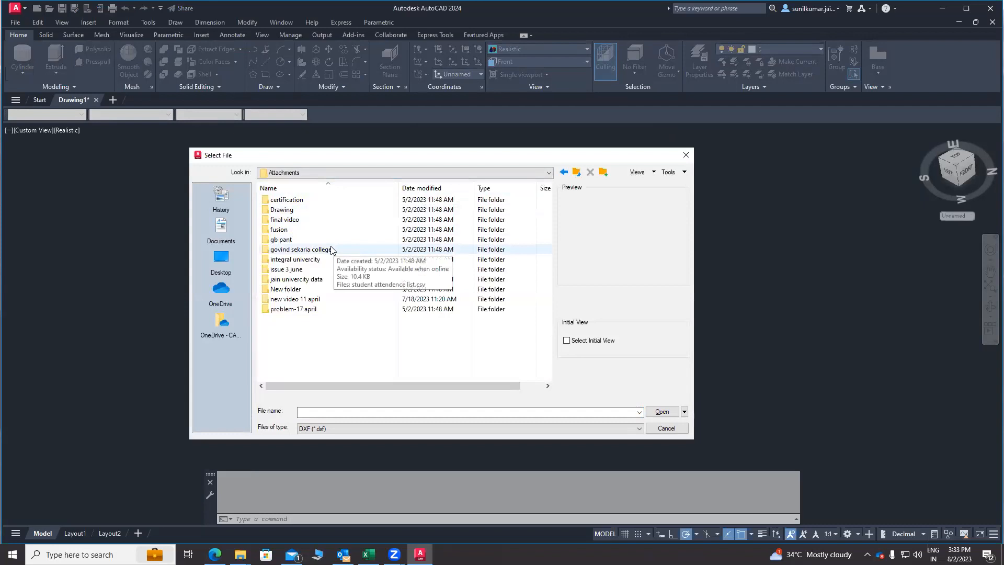
{"action": "double_click", "coordinate": [282, 210]}
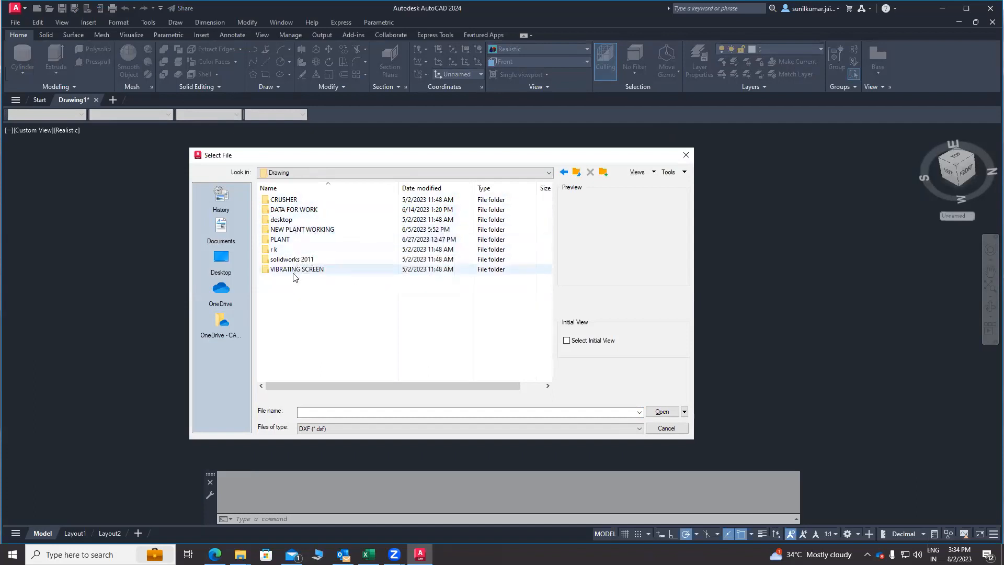
{"action": "left_click", "coordinate": [577, 174]}
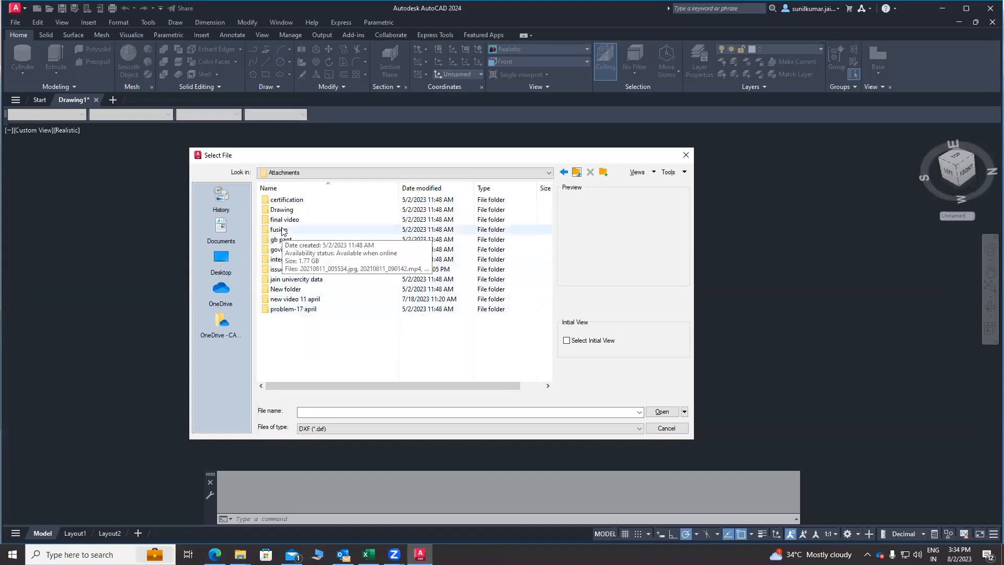
{"action": "double_click", "coordinate": [314, 199]}
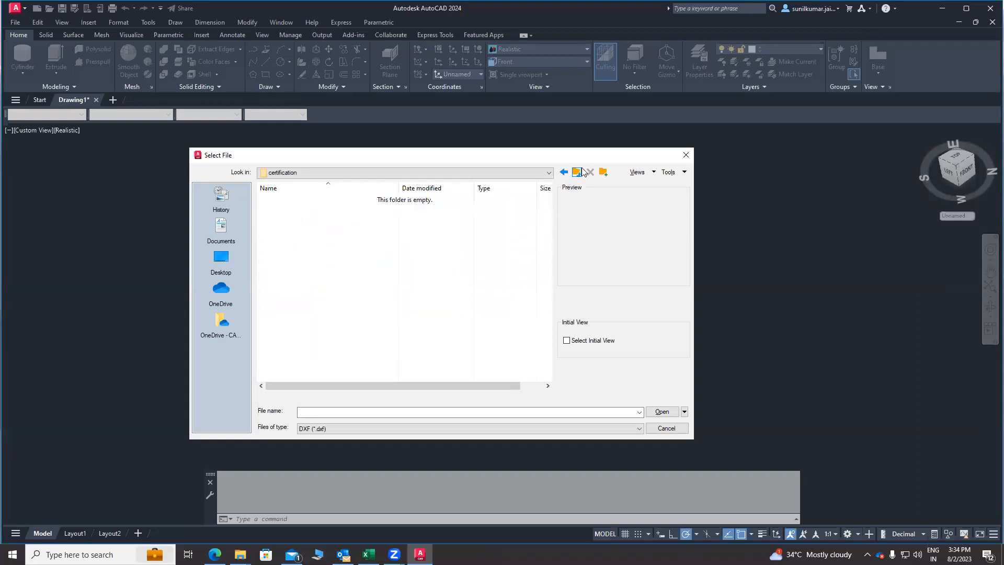
{"action": "left_click", "coordinate": [565, 172]}
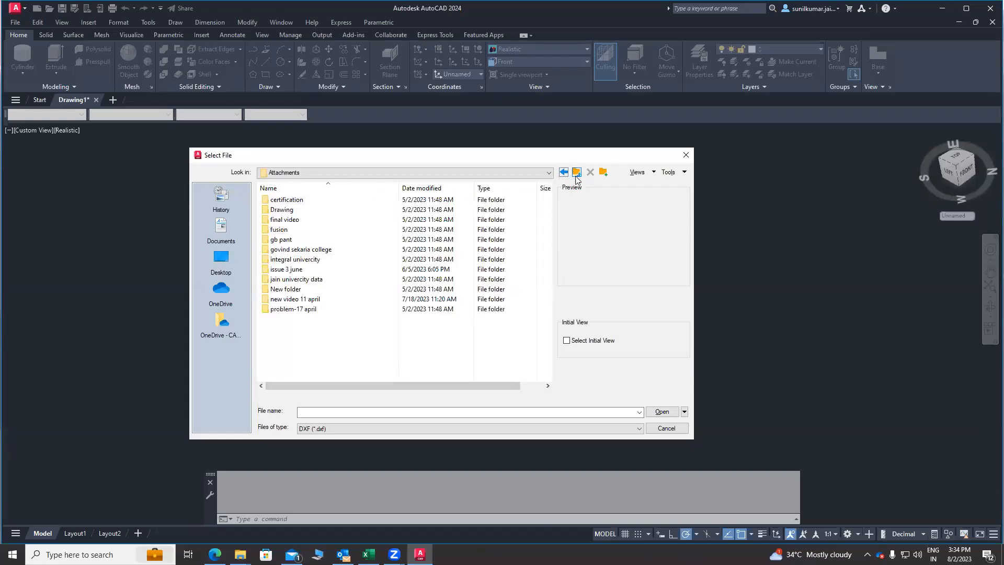
{"action": "double_click", "coordinate": [295, 221]}
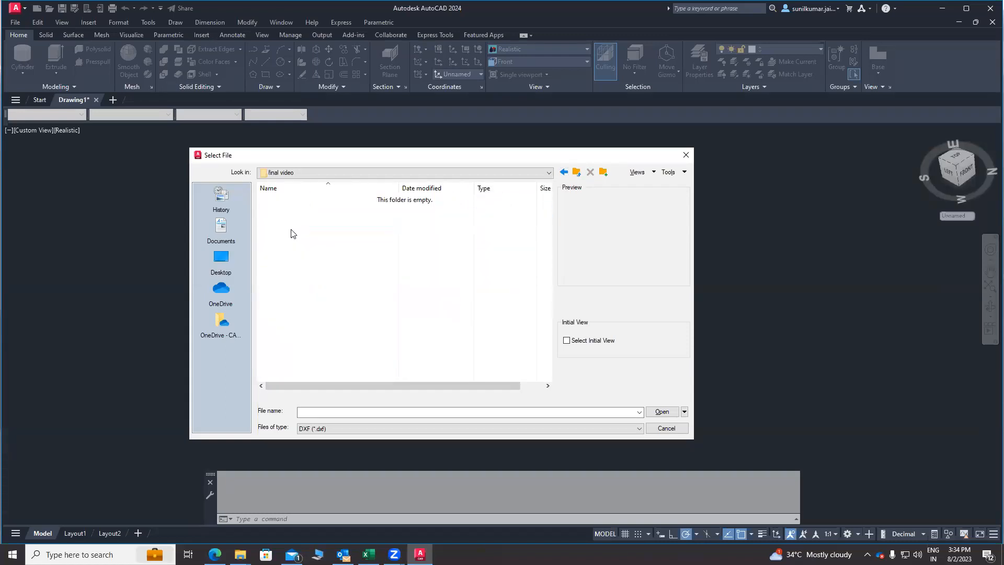
{"action": "left_click", "coordinate": [576, 173]}
{"action": "left_click", "coordinate": [576, 173]}
Step: Browse through SKETCHER CIVIL and Sketcher Data Transfer_CADLAB-04 to the Mechanical folder and enter its pipe vice subfolder
{"action": "double_click", "coordinate": [278, 270]}
{"action": "double_click", "coordinate": [295, 210]}
{"action": "double_click", "coordinate": [292, 202]}
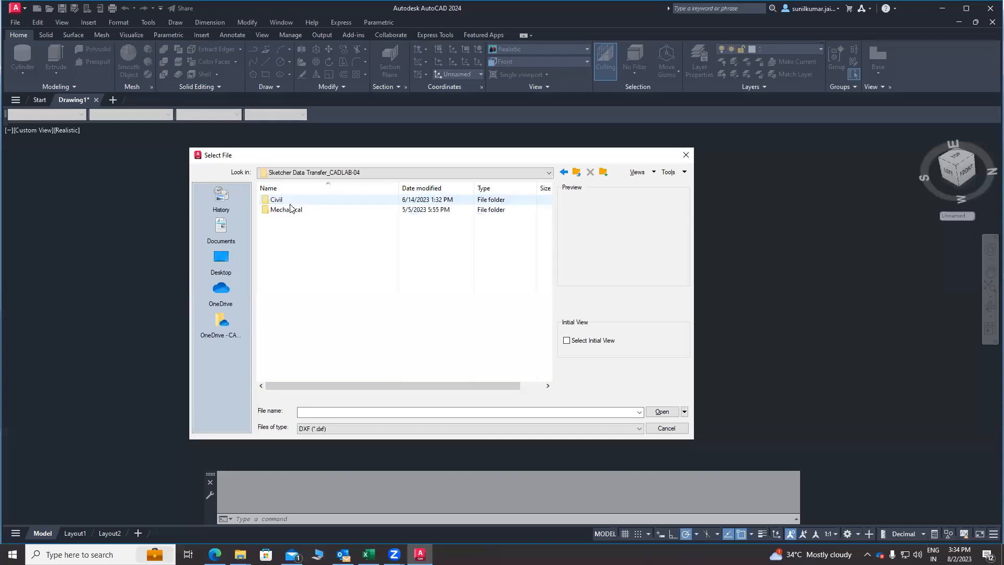
{"action": "double_click", "coordinate": [291, 209]}
{"action": "double_click", "coordinate": [291, 199]}
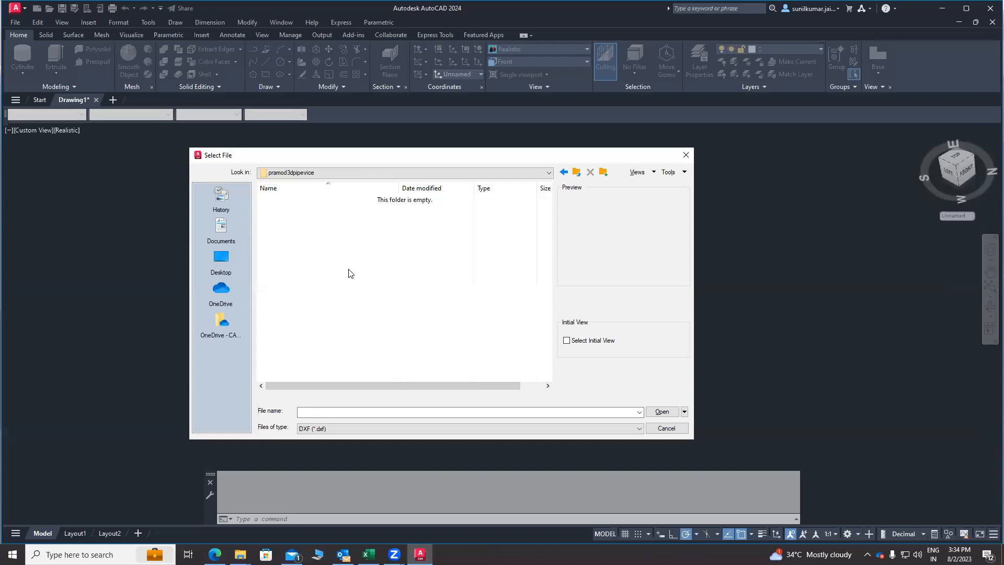
Step: Set the file type filter to Drawing (*.dwg) and open all the drawings in the pipe vice folder together
{"action": "left_click", "coordinate": [639, 428]}
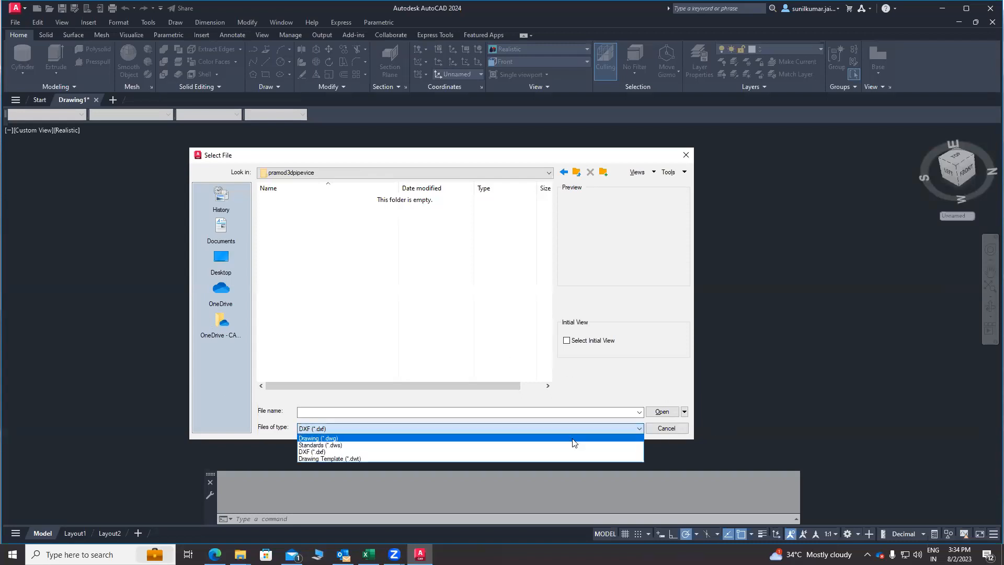
{"action": "left_click", "coordinate": [539, 430]}
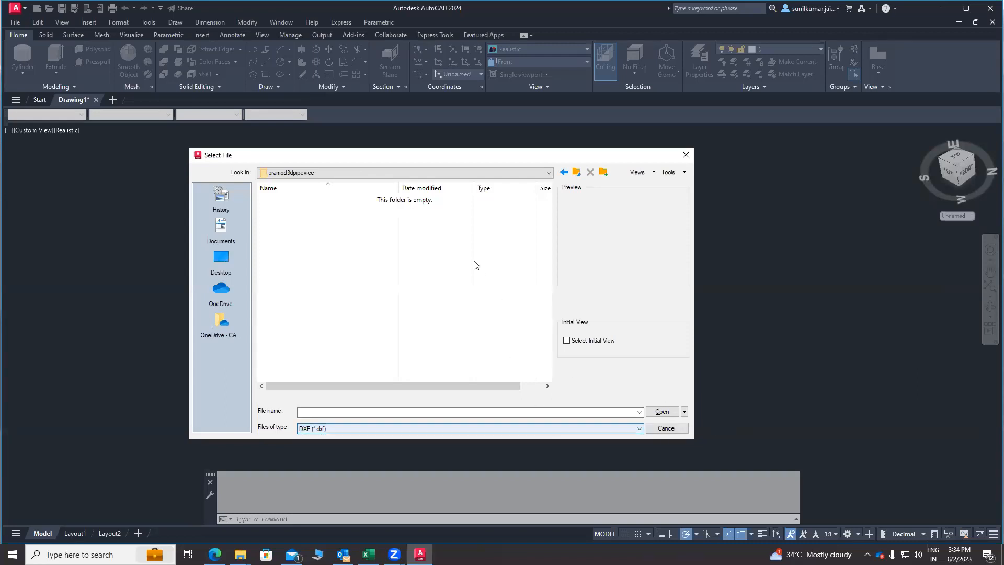
{"action": "left_click", "coordinate": [640, 428]}
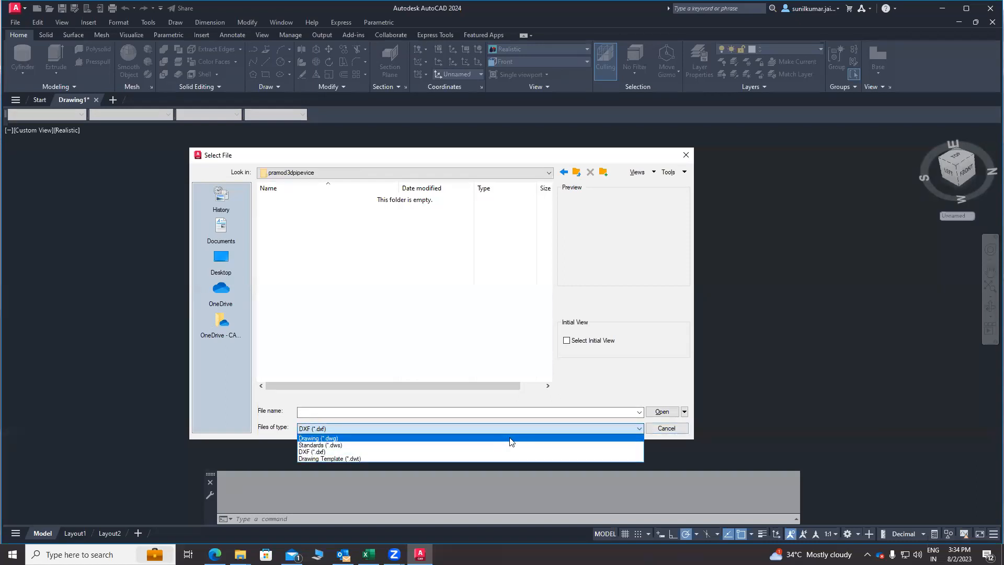
{"action": "left_click", "coordinate": [575, 437]}
{"action": "left_click_drag", "start_coordinate": [400, 294], "coordinate": [270, 211]}
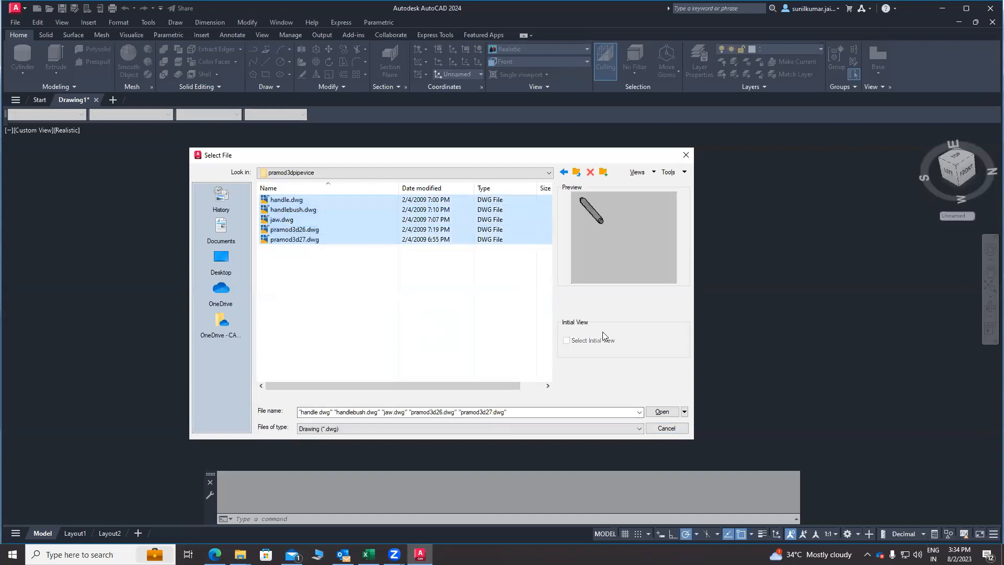
{"action": "left_click", "coordinate": [663, 412]}
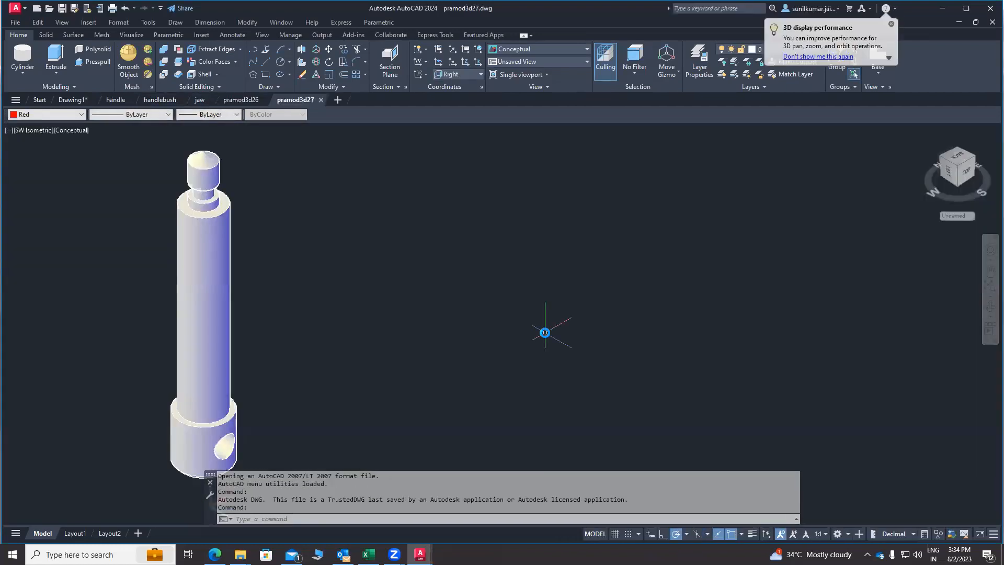
Step: Examine the vice screw and the cross hole in its head up close and at full length
{"action": "scroll", "coordinate": [471, 270], "scroll_direction": "down", "scroll_amount": 4}
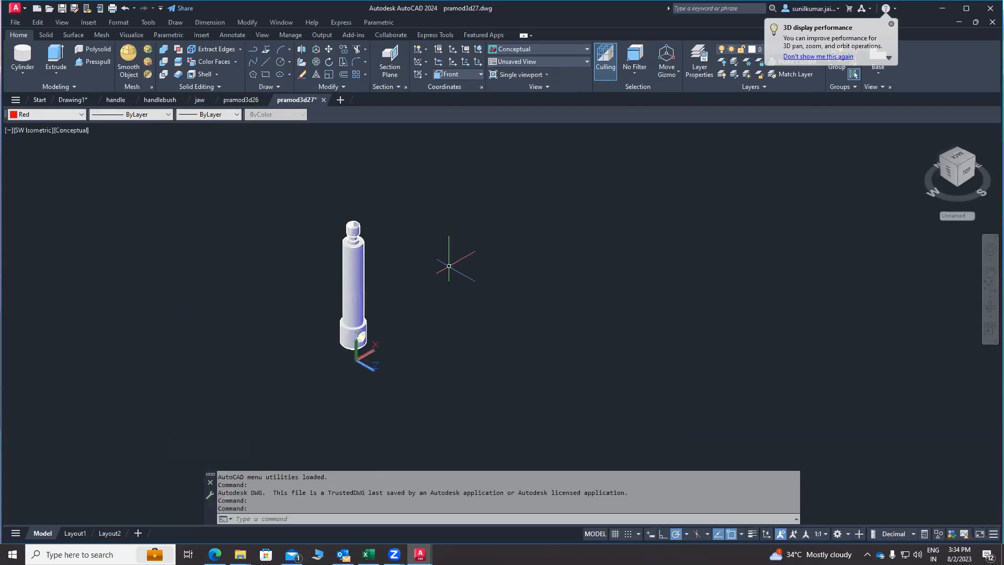
{"action": "scroll", "coordinate": [400, 280], "scroll_direction": "up", "scroll_amount": 1}
{"action": "scroll", "coordinate": [387, 314], "scroll_direction": "up", "scroll_amount": 3}
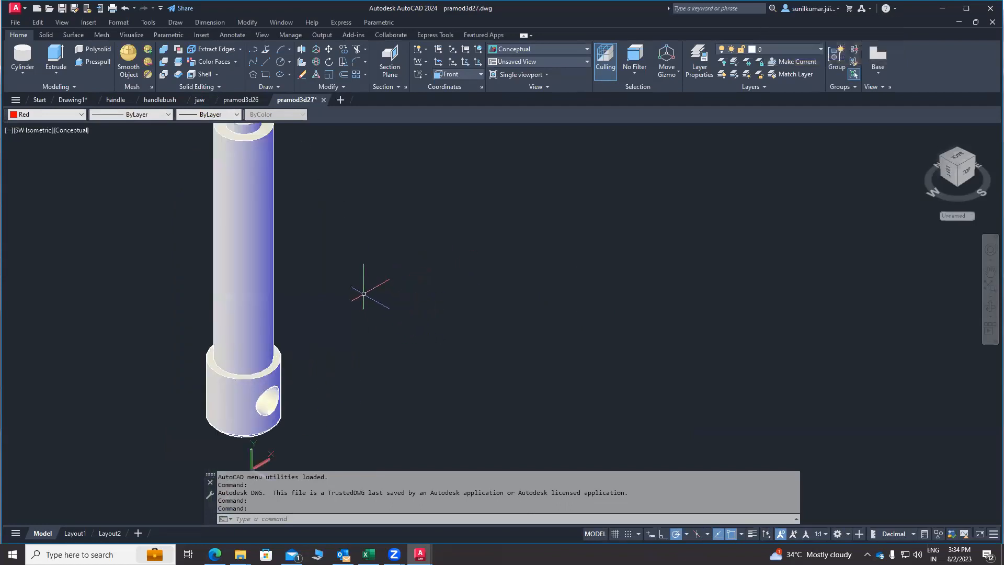
{"action": "middle_click_drag", "start_coordinate": [114, 246], "coordinate": [232, 284]}
{"action": "scroll", "coordinate": [135, 235], "scroll_direction": "down", "scroll_amount": 4}
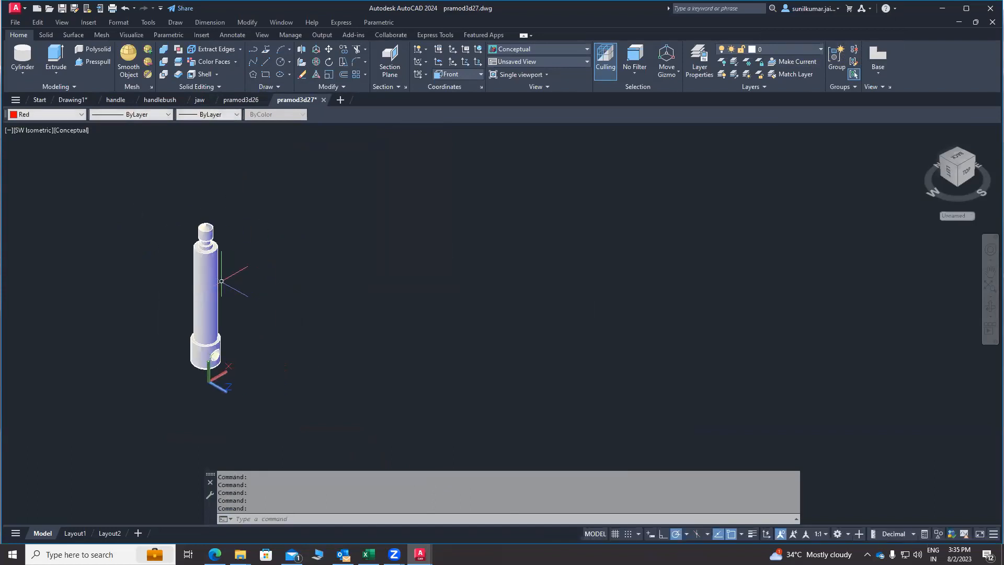
{"action": "scroll", "coordinate": [269, 278], "scroll_direction": "up", "scroll_amount": 2}
{"action": "scroll", "coordinate": [152, 302], "scroll_direction": "up", "scroll_amount": 2}
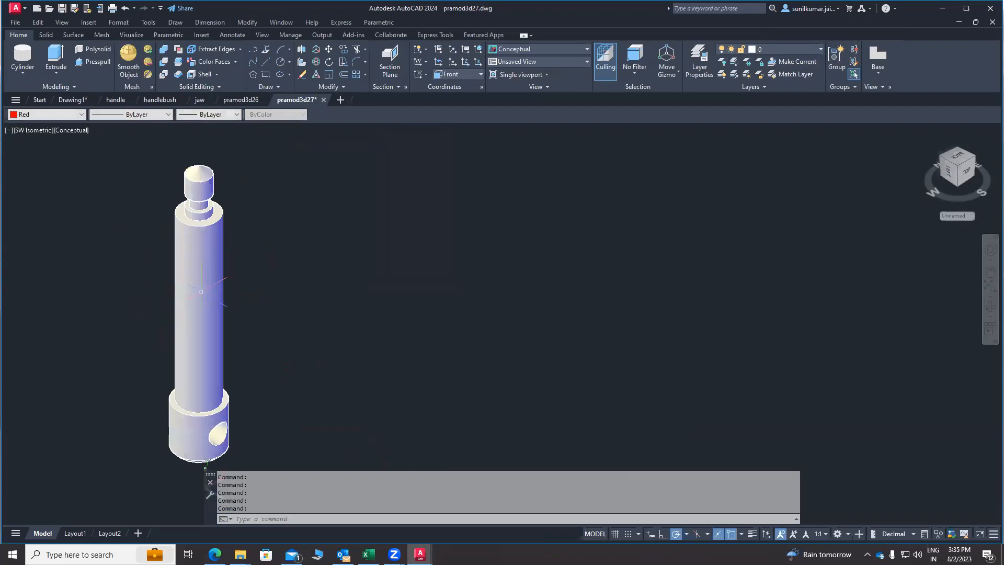
{"action": "middle_click_drag", "start_coordinate": [201, 292], "coordinate": [211, 306]}
{"action": "mouse_move", "coordinate": [238, 101]}
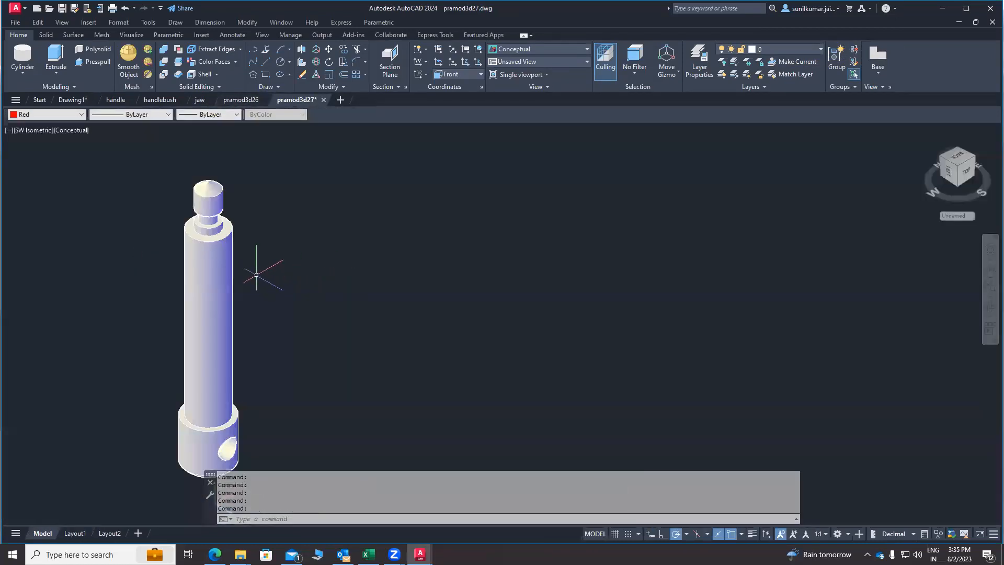
{"action": "middle_click_drag", "start_coordinate": [335, 235], "coordinate": [239, 263]}
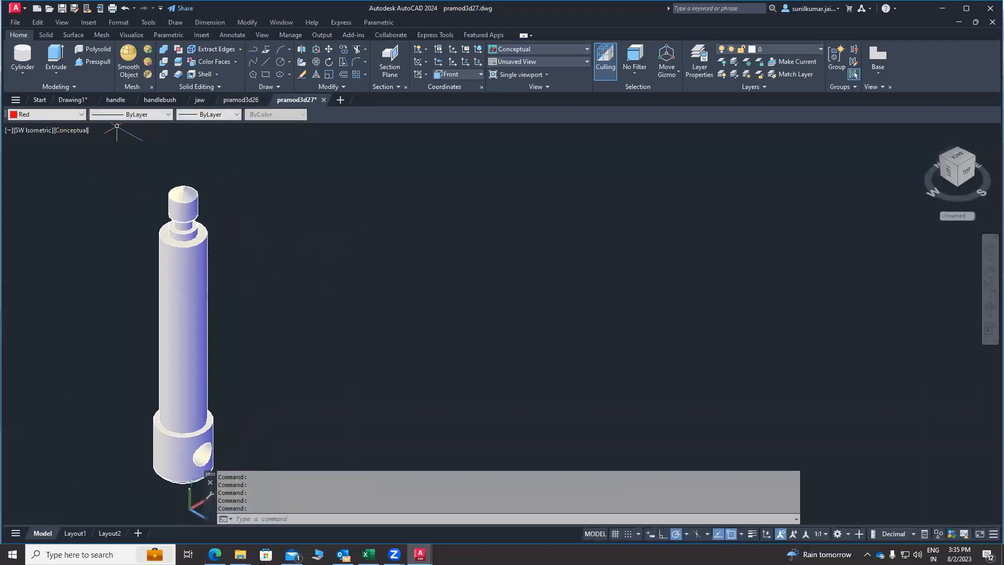
{"action": "middle_click_drag", "start_coordinate": [148, 159], "coordinate": [89, 151]}
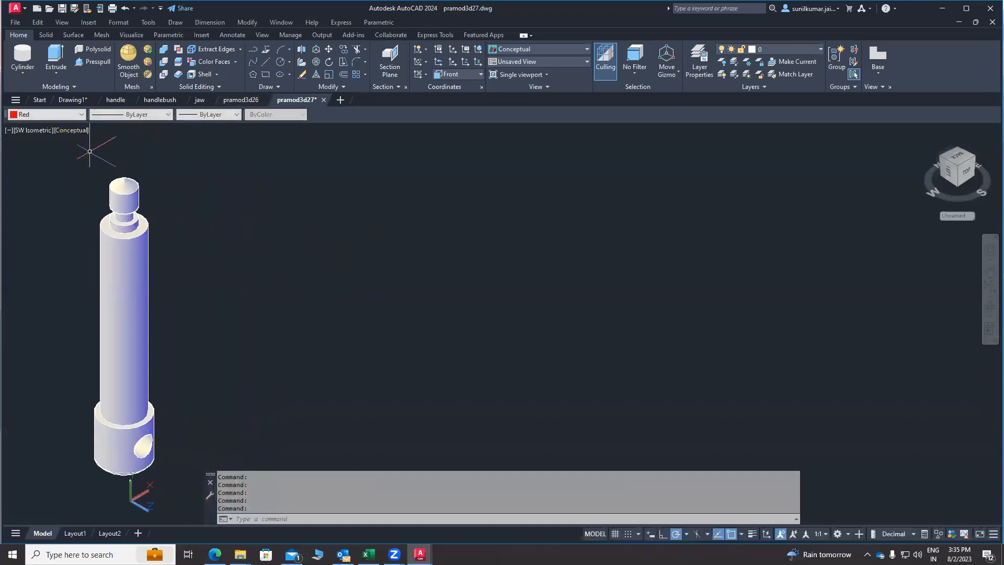
Step: In the handle drawing, copy the handle solid to the clipboard using a crossing selection
{"action": "left_click", "coordinate": [111, 102]}
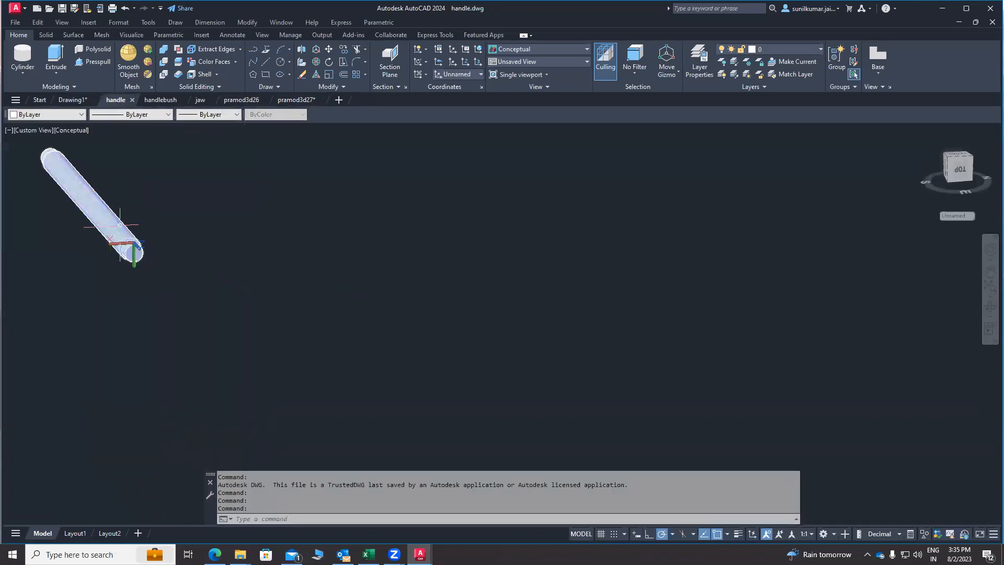
{"action": "middle_click_drag", "start_coordinate": [130, 226], "coordinate": [315, 257]}
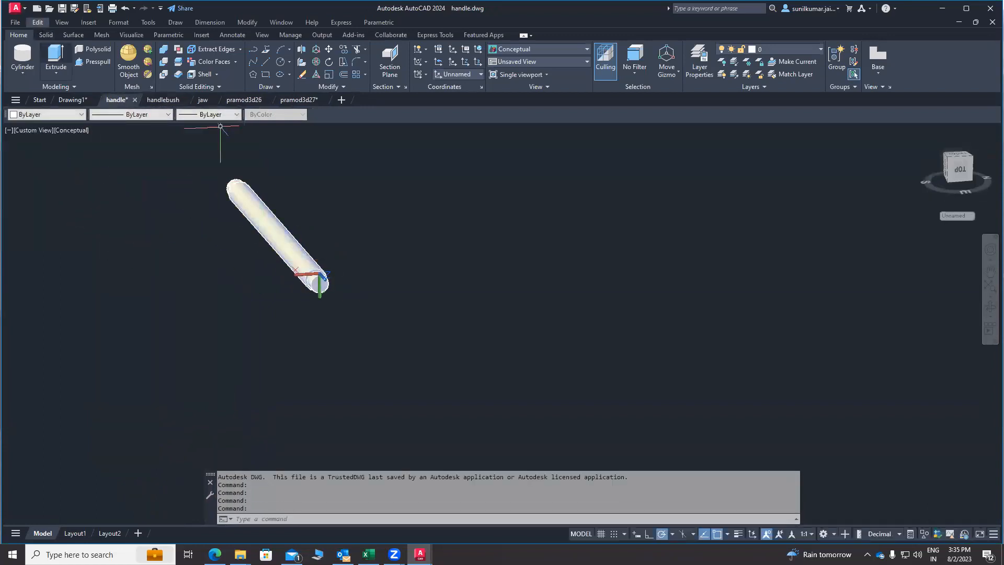
{"action": "scroll", "coordinate": [275, 308], "scroll_direction": "up", "scroll_amount": 2}
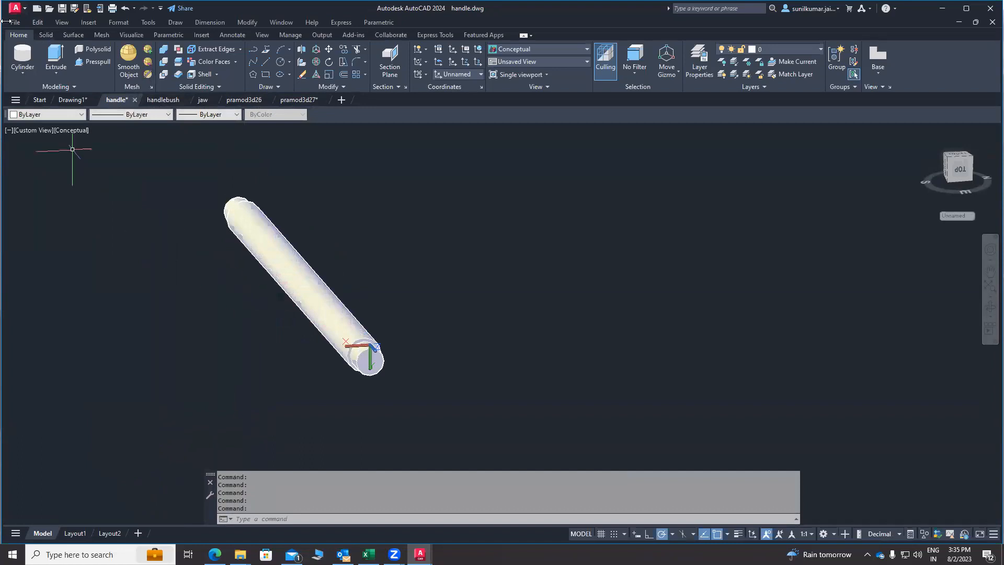
{"action": "left_click", "coordinate": [36, 22]}
{"action": "left_click", "coordinate": [63, 81]}
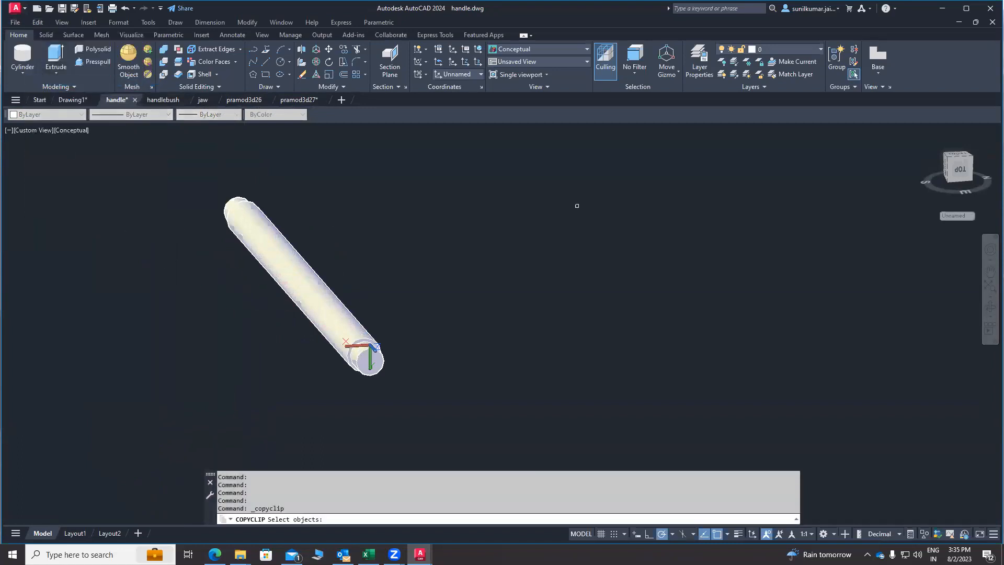
{"action": "left_click", "coordinate": [579, 182]}
{"action": "left_click", "coordinate": [132, 403]}
{"action": "key", "text": "Return"}
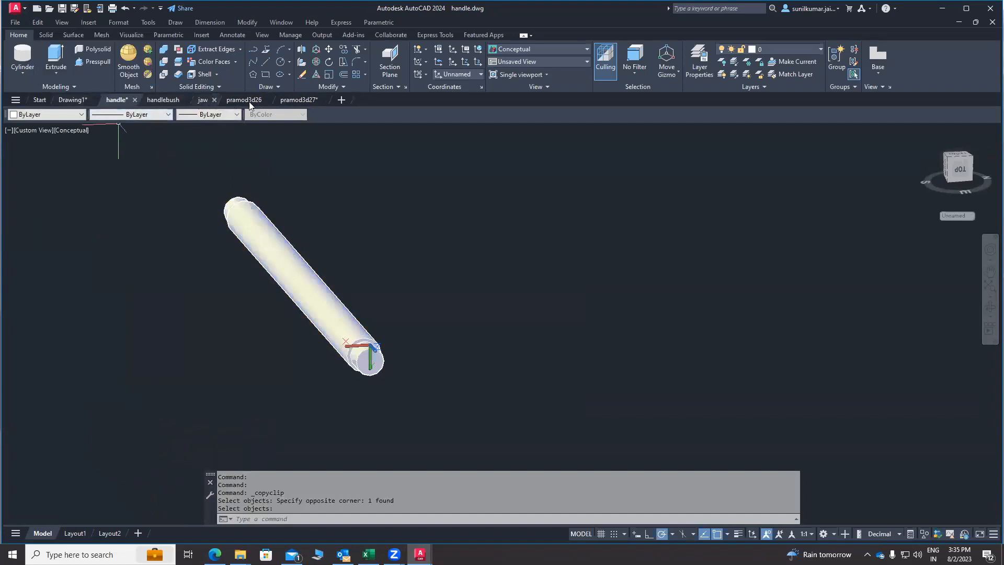
Step: Switch to the vice body drawing's model space and paste the handle in the empty area beside the body
{"action": "left_click", "coordinate": [291, 102]}
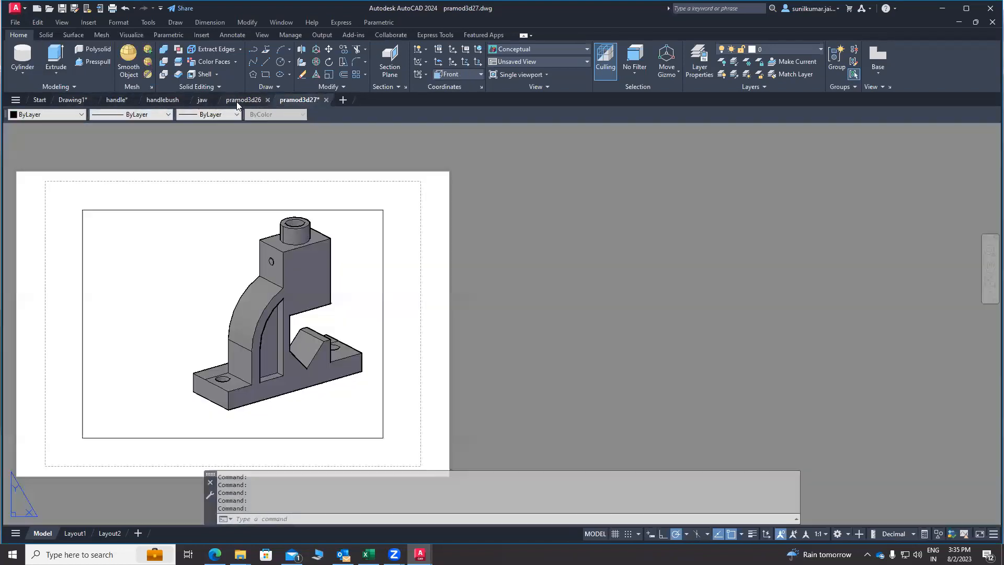
{"action": "left_click", "coordinate": [238, 101]}
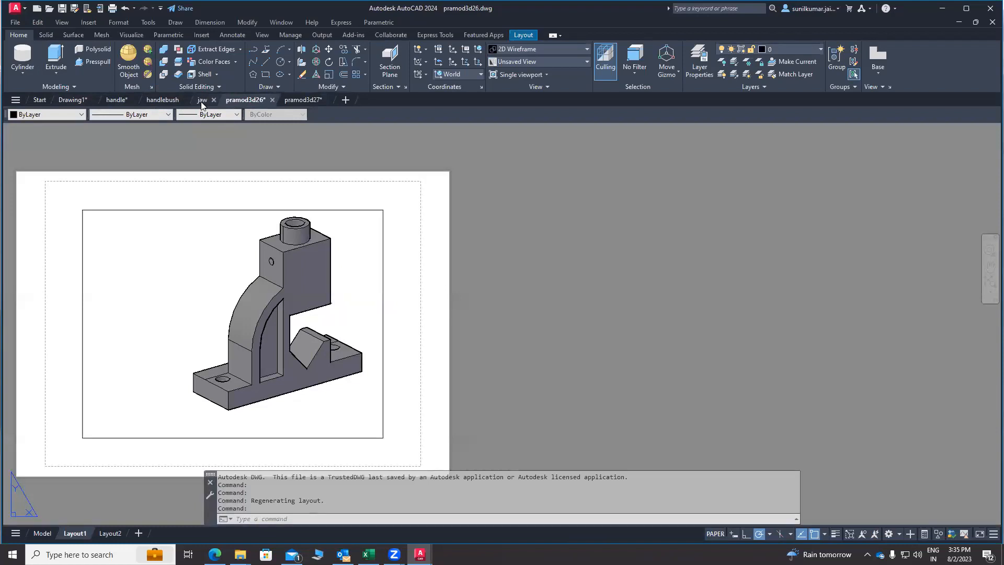
{"action": "left_click", "coordinate": [201, 102]}
{"action": "left_click", "coordinate": [162, 103]}
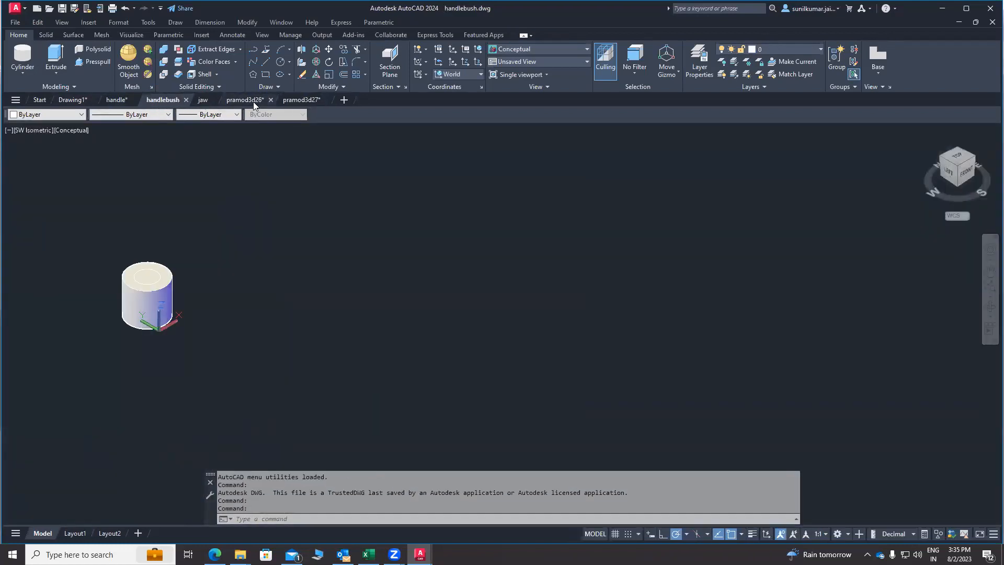
{"action": "left_click", "coordinate": [254, 101]}
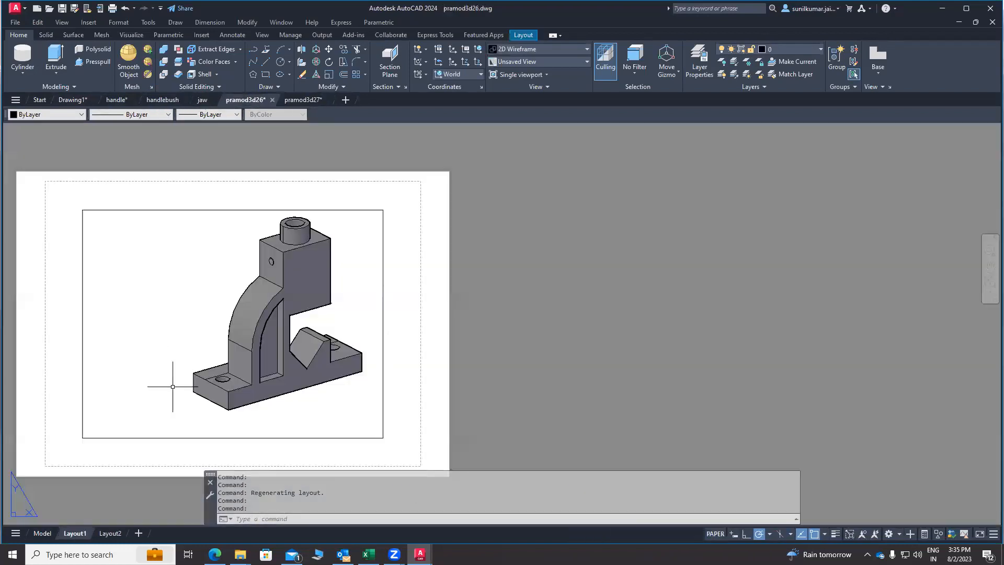
{"action": "left_click", "coordinate": [49, 531]}
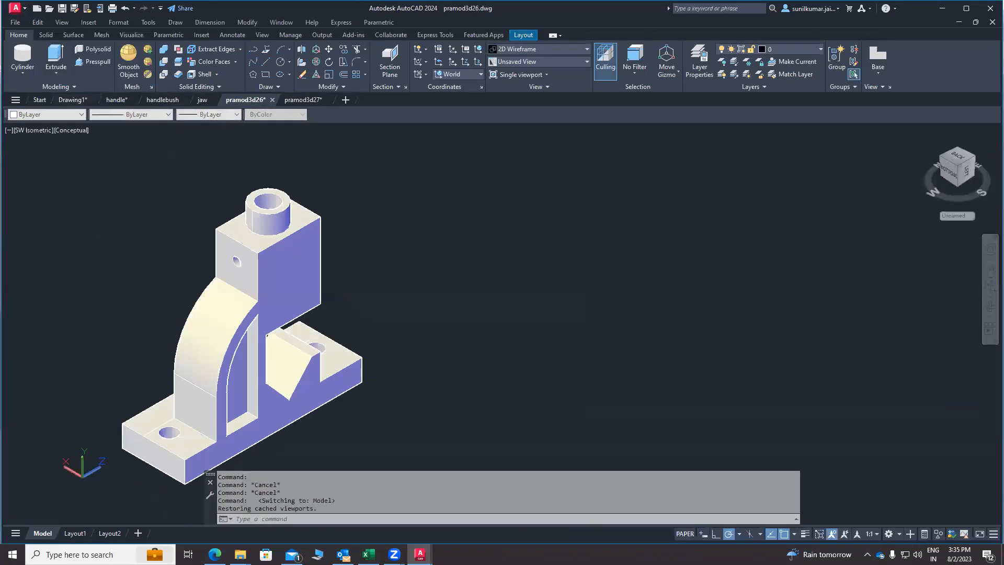
{"action": "left_click", "coordinate": [38, 22]}
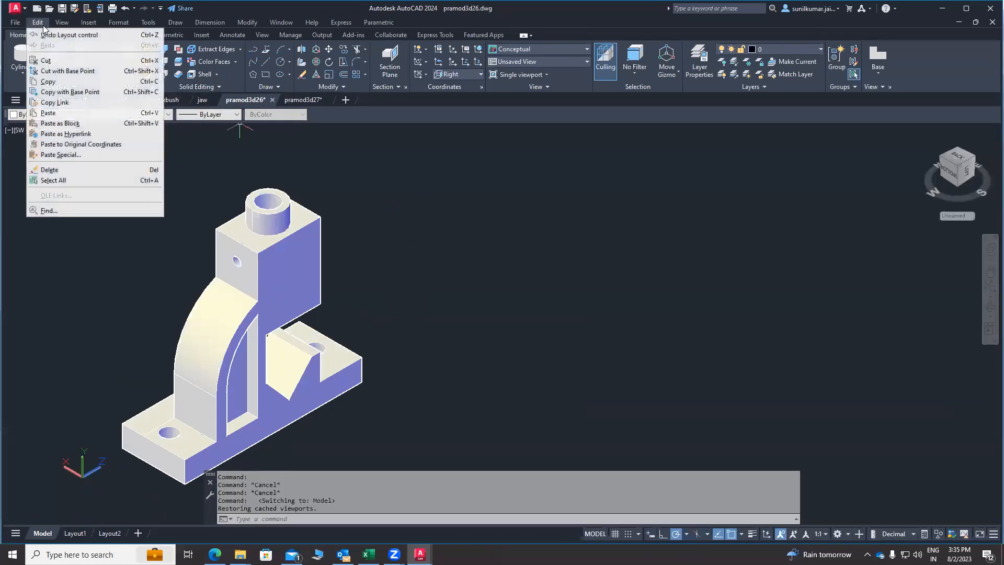
{"action": "left_click", "coordinate": [62, 114]}
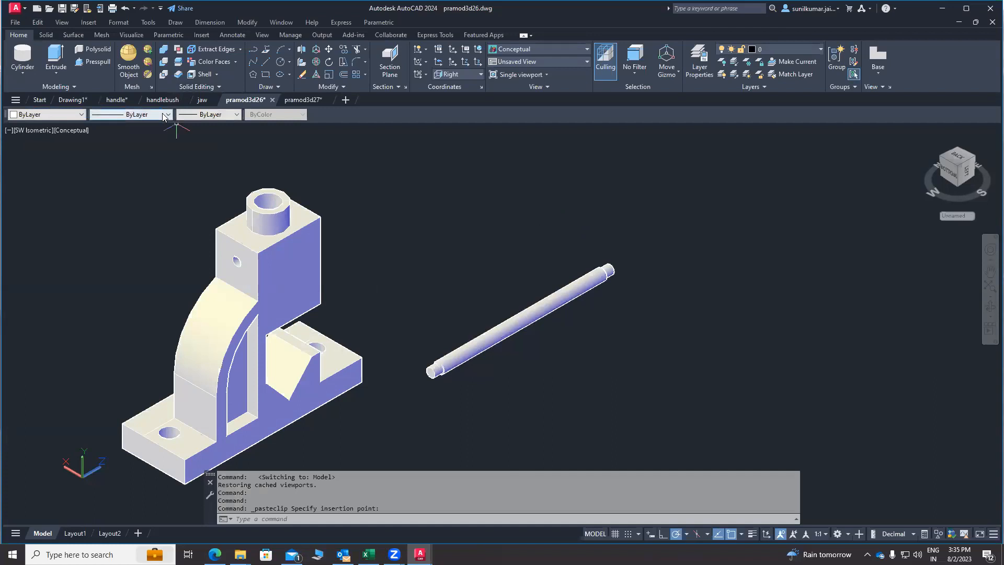
Step: In the handlebush drawing, copy the cylindrical bush objects to the clipboard using a crossing selection
{"action": "left_click", "coordinate": [114, 101]}
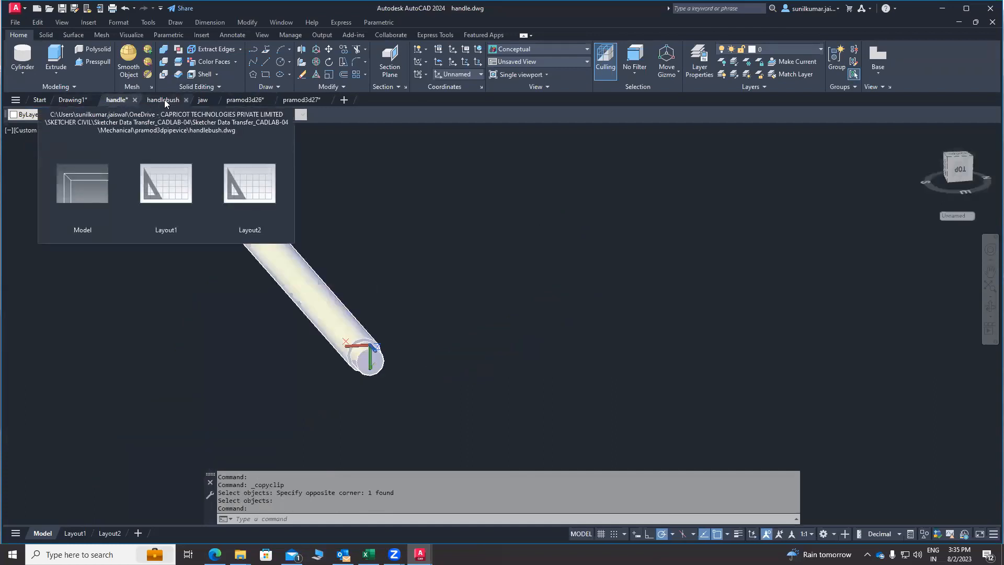
{"action": "left_click", "coordinate": [164, 100]}
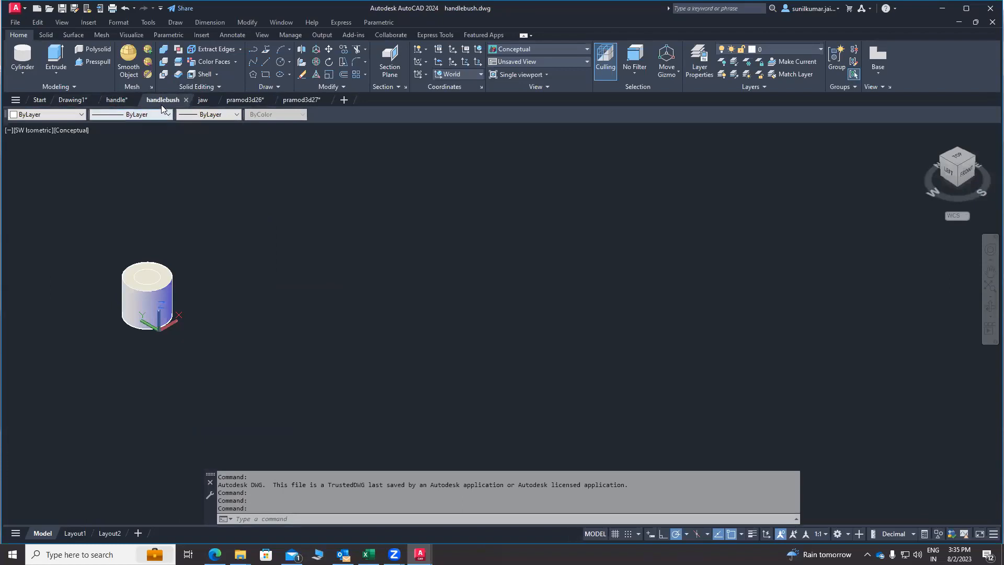
{"action": "mouse_move", "coordinate": [161, 104]}
{"action": "left_click", "coordinate": [38, 22]}
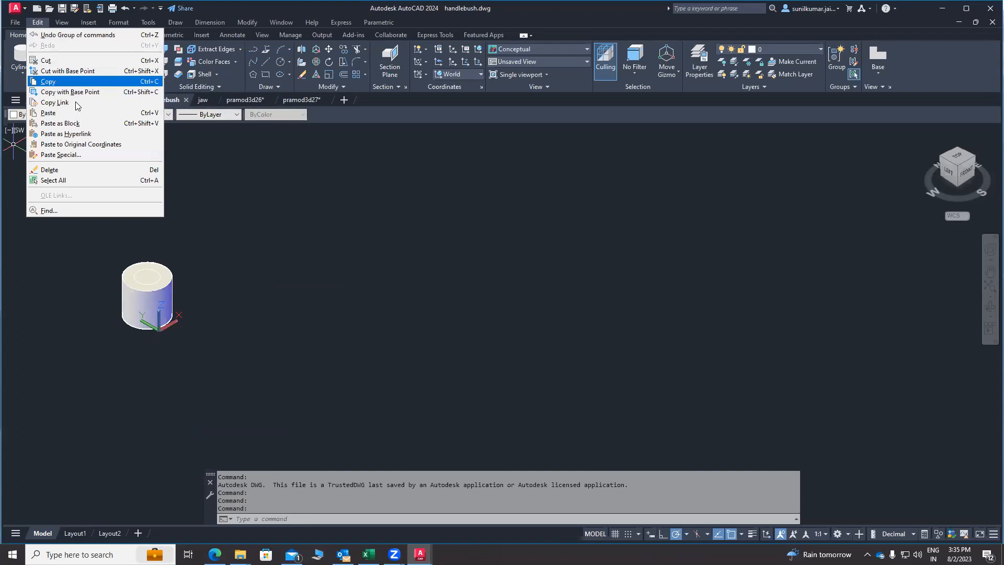
{"action": "left_click", "coordinate": [64, 81]}
{"action": "left_click", "coordinate": [206, 220]}
{"action": "left_click", "coordinate": [102, 333]}
{"action": "right_click", "coordinate": [87, 255]}
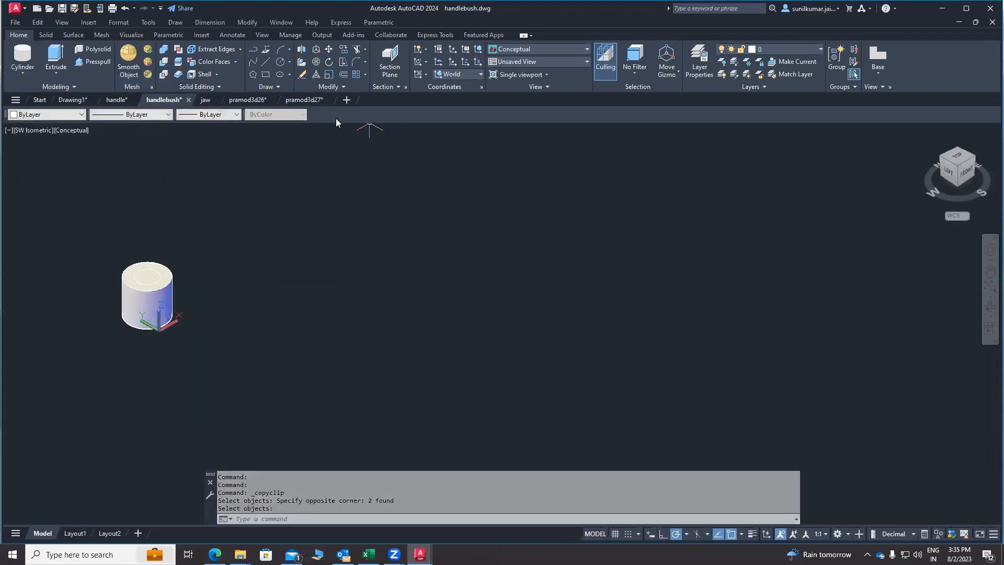
Step: Paste the handle bush into the vice body drawing, placing it above the handle
{"action": "left_click", "coordinate": [304, 100]}
{"action": "left_click", "coordinate": [248, 99]}
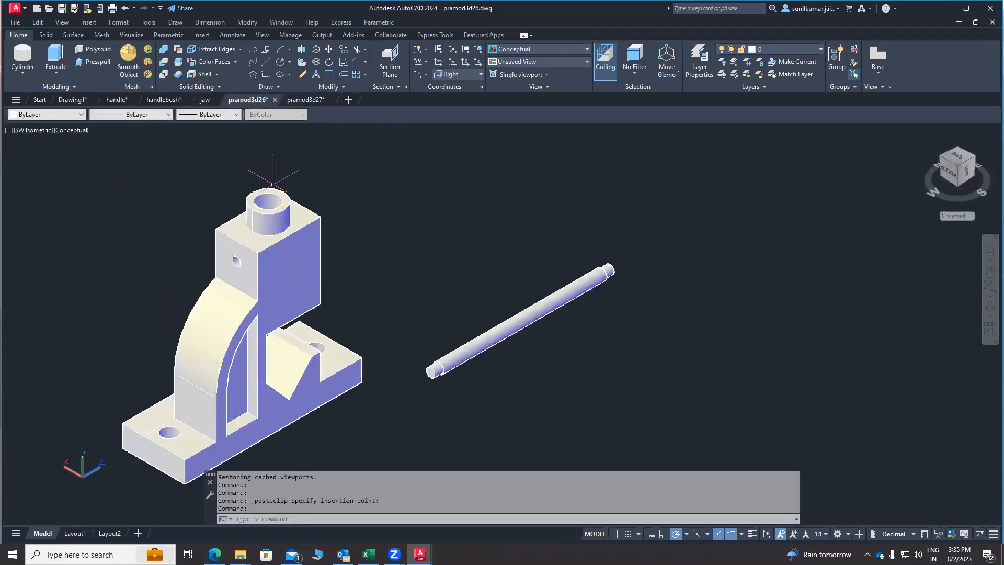
{"action": "key", "text": "ctrl+v"}
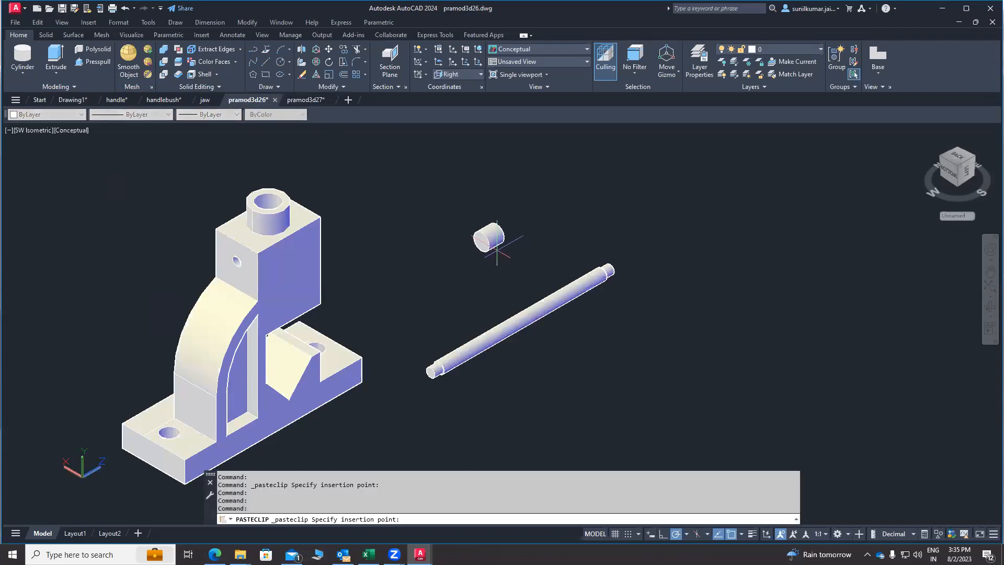
{"action": "left_click", "coordinate": [491, 240]}
Step: In the jaw drawing, copy the jaw solid to the clipboard using a crossing selection
{"action": "left_click", "coordinate": [205, 101]}
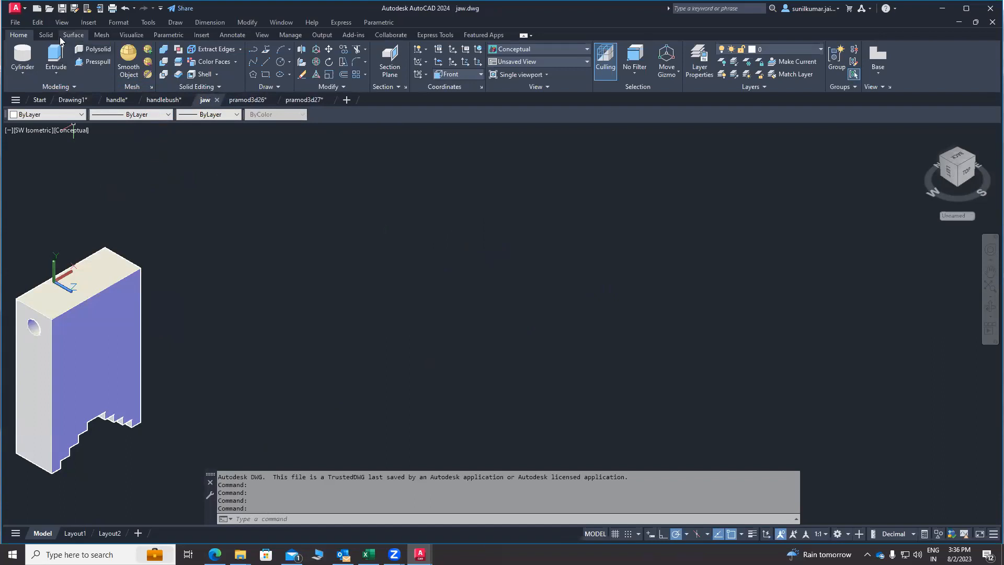
{"action": "left_click", "coordinate": [37, 22]}
{"action": "left_click", "coordinate": [48, 81]}
{"action": "left_click", "coordinate": [180, 188]}
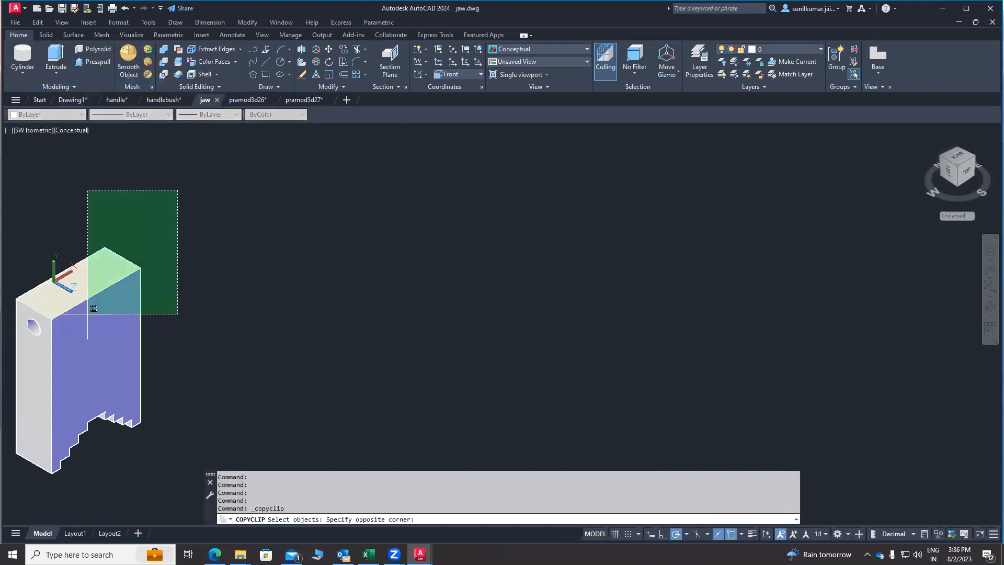
{"action": "left_click", "coordinate": [89, 325]}
{"action": "key", "text": "Return"}
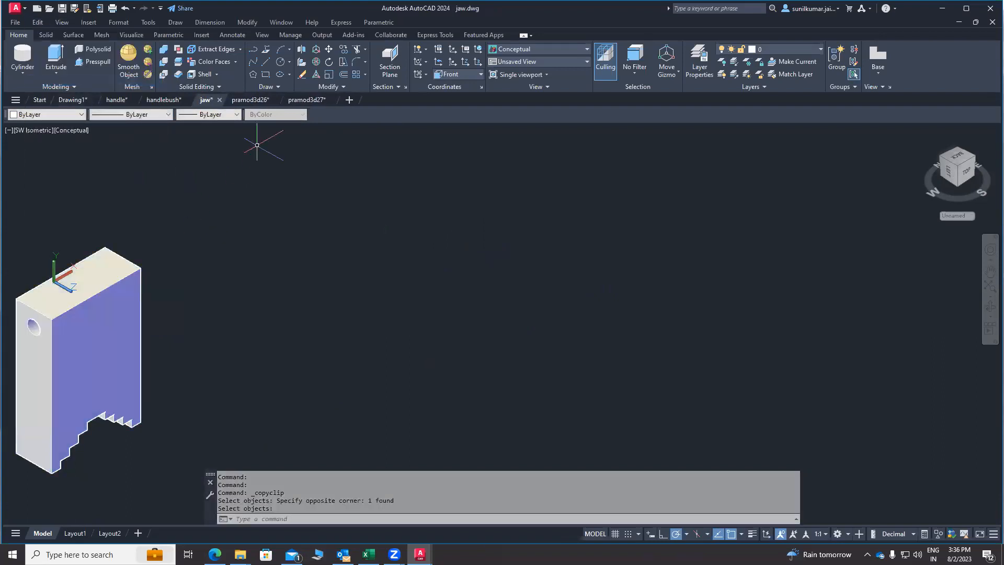
Step: Paste the jaw into the vice body drawing, placing it between the body and the handle bush
{"action": "left_click", "coordinate": [251, 100]}
{"action": "key", "text": "ctrl+v"}
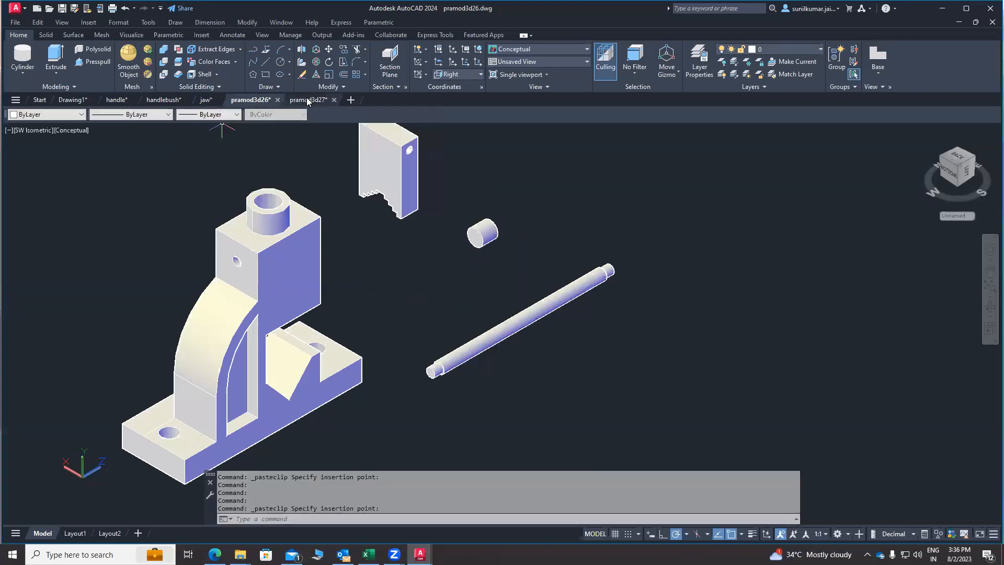
Step: In the pramod3d27 drawing, copy the screw solid to the clipboard using a crossing selection
{"action": "left_click", "coordinate": [307, 100]}
{"action": "middle_click_drag", "start_coordinate": [152, 264], "coordinate": [224, 224]}
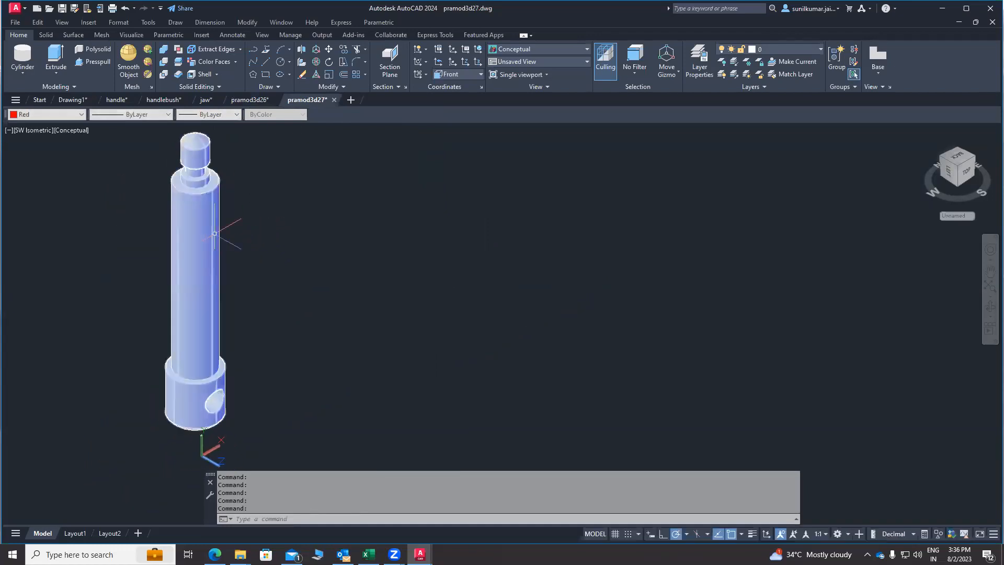
{"action": "left_click", "coordinate": [262, 199]}
{"action": "left_click", "coordinate": [185, 216]}
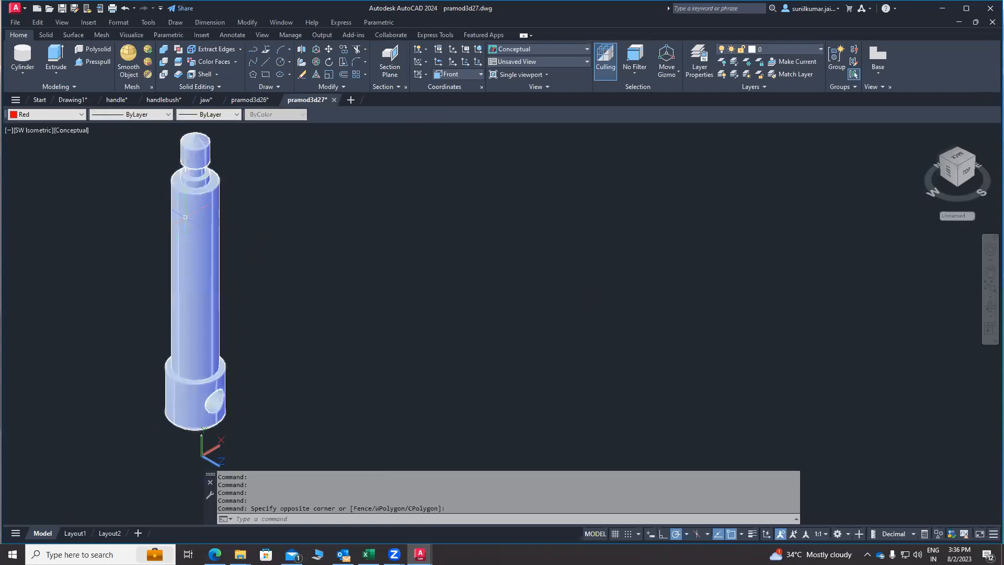
{"action": "middle_click_drag", "start_coordinate": [198, 220], "coordinate": [198, 234]}
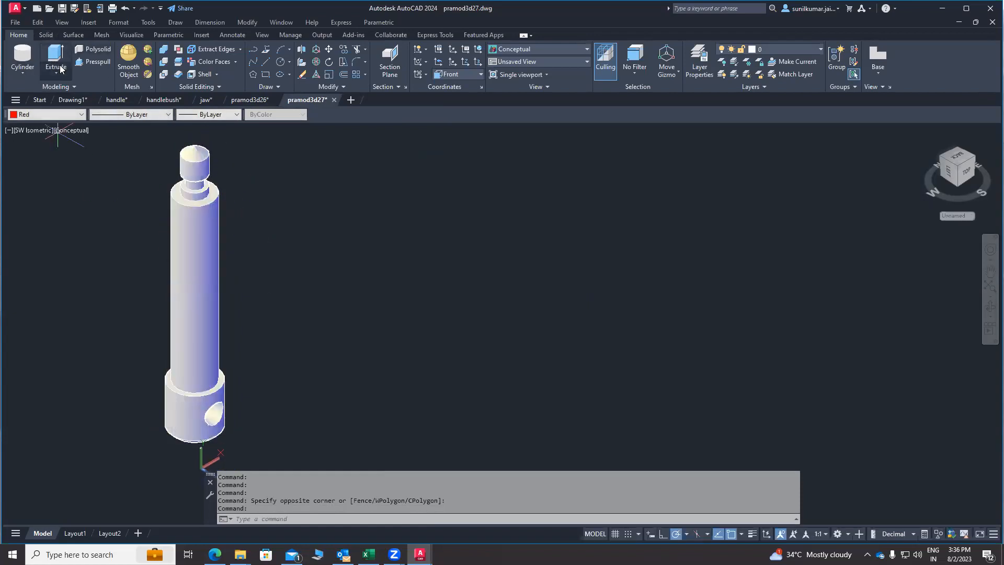
{"action": "left_click", "coordinate": [36, 22]}
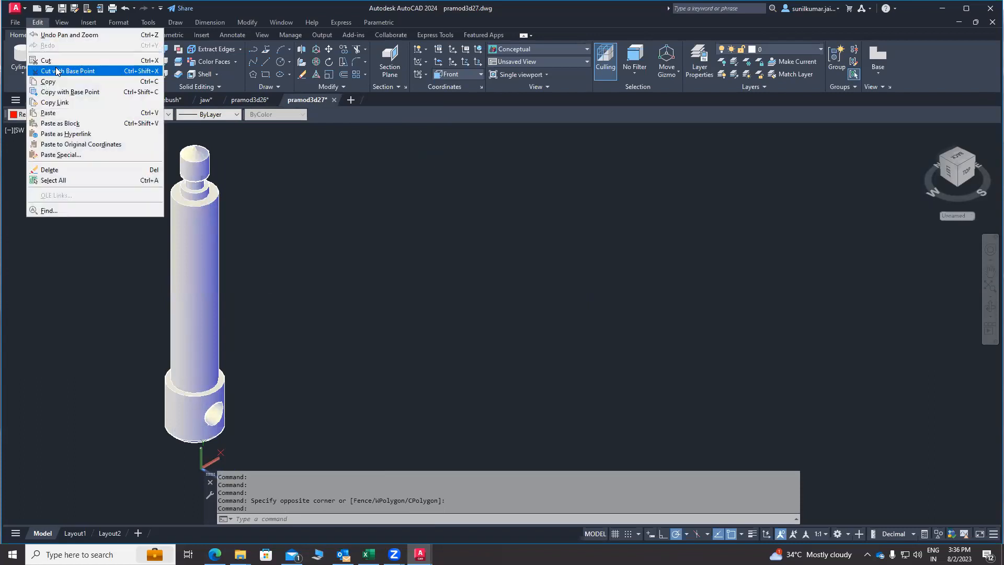
{"action": "left_click", "coordinate": [58, 67]}
{"action": "left_click", "coordinate": [308, 228]}
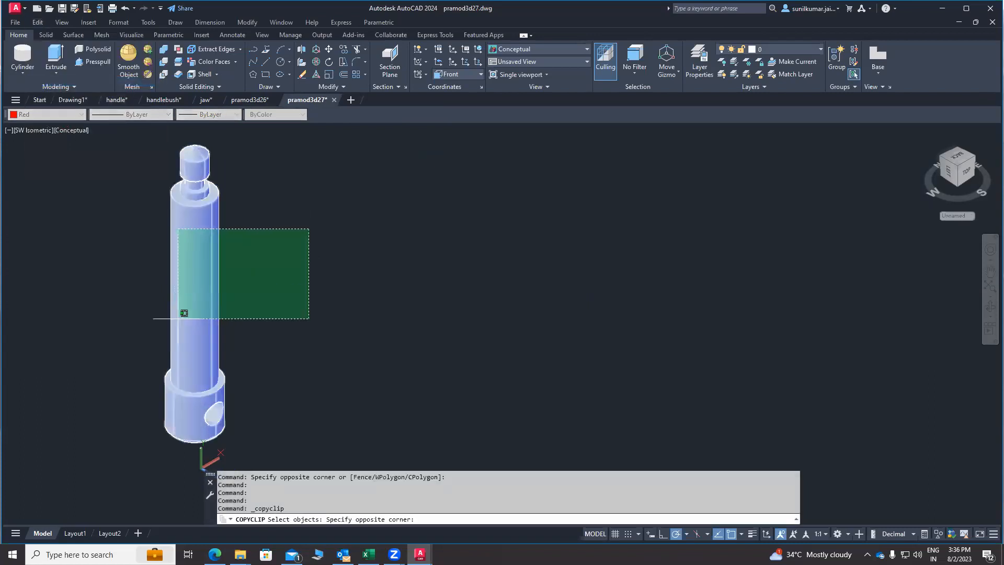
{"action": "left_click", "coordinate": [178, 318]}
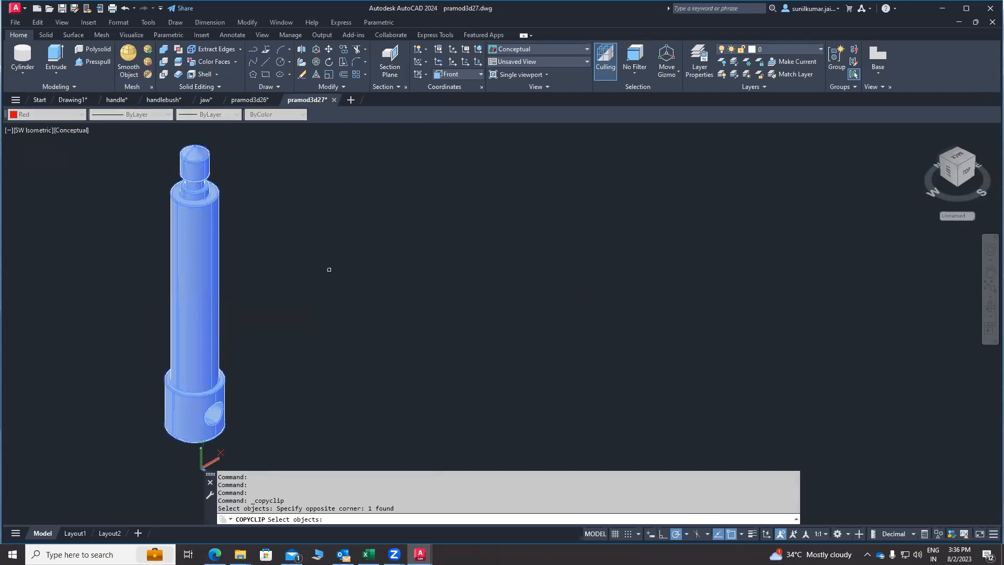
{"action": "key", "text": "Return"}
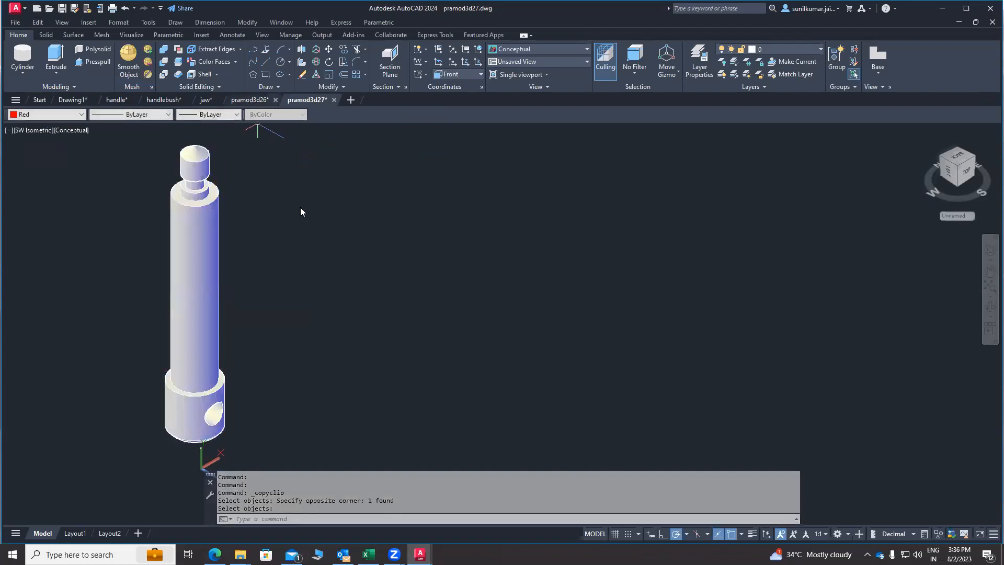
Step: Paste the screw into the vice body drawing, placing it above the far end of the handle
{"action": "left_click", "coordinate": [253, 100]}
{"action": "key", "text": "ctrl+v"}
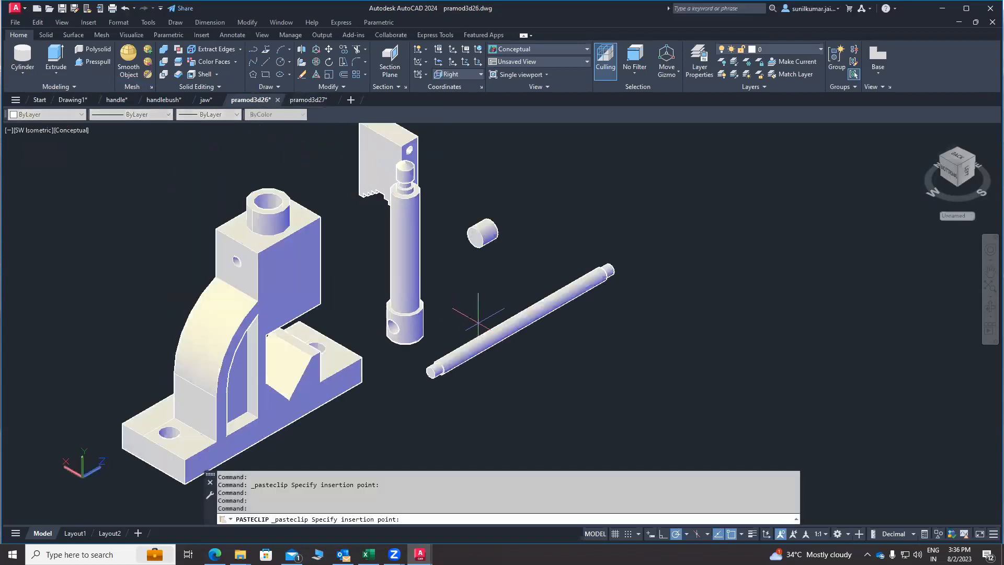
{"action": "left_click", "coordinate": [646, 246]}
{"action": "middle_click_drag", "start_coordinate": [503, 286], "coordinate": [566, 302]}
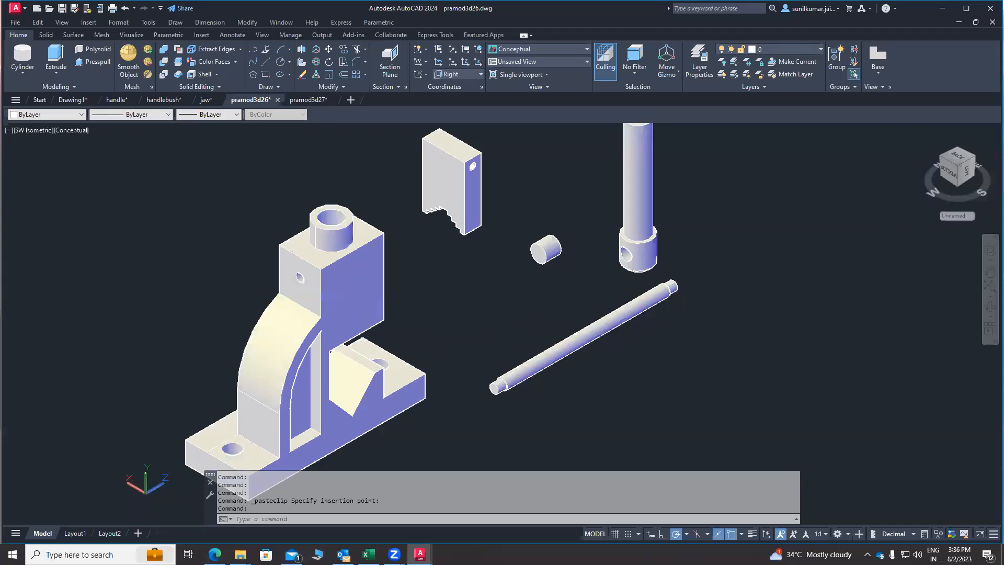
{"action": "middle_click_drag", "start_coordinate": [366, 340], "coordinate": [361, 292]}
{"action": "scroll", "coordinate": [484, 343], "scroll_direction": "down", "scroll_amount": 3}
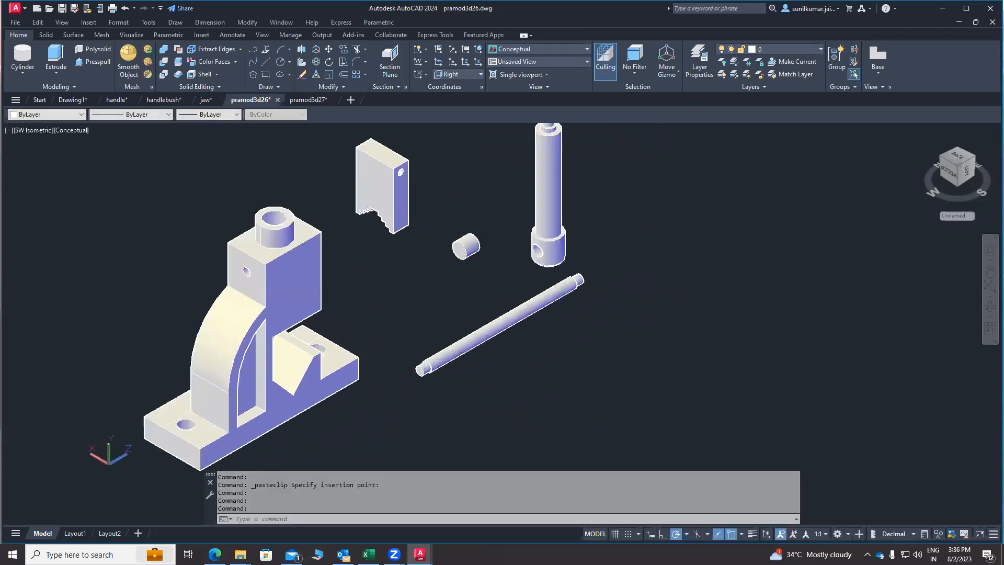
{"action": "scroll", "coordinate": [449, 398], "scroll_direction": "up", "scroll_amount": 2}
{"action": "left_click", "coordinate": [247, 22]}
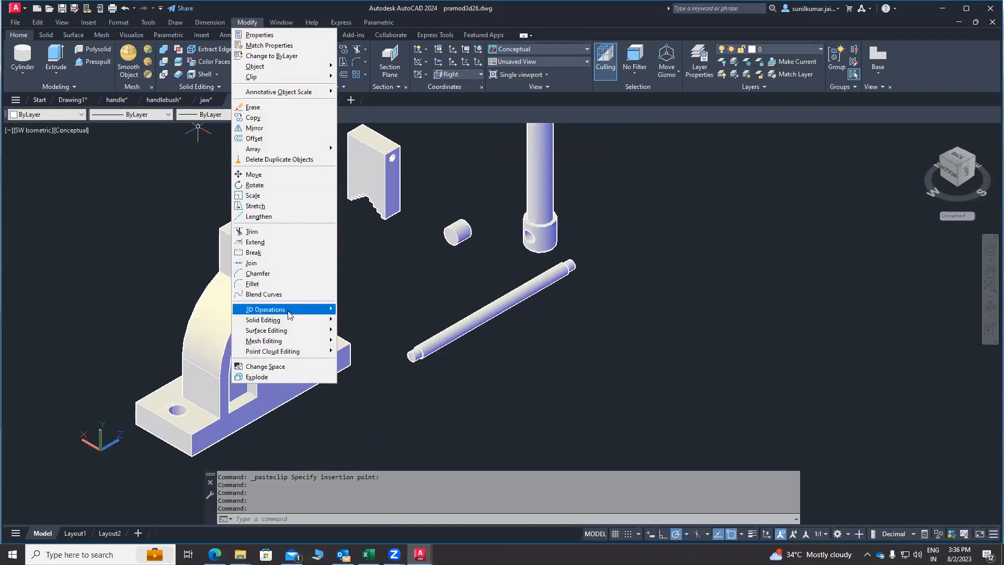
{"action": "mouse_move", "coordinate": [291, 316]}
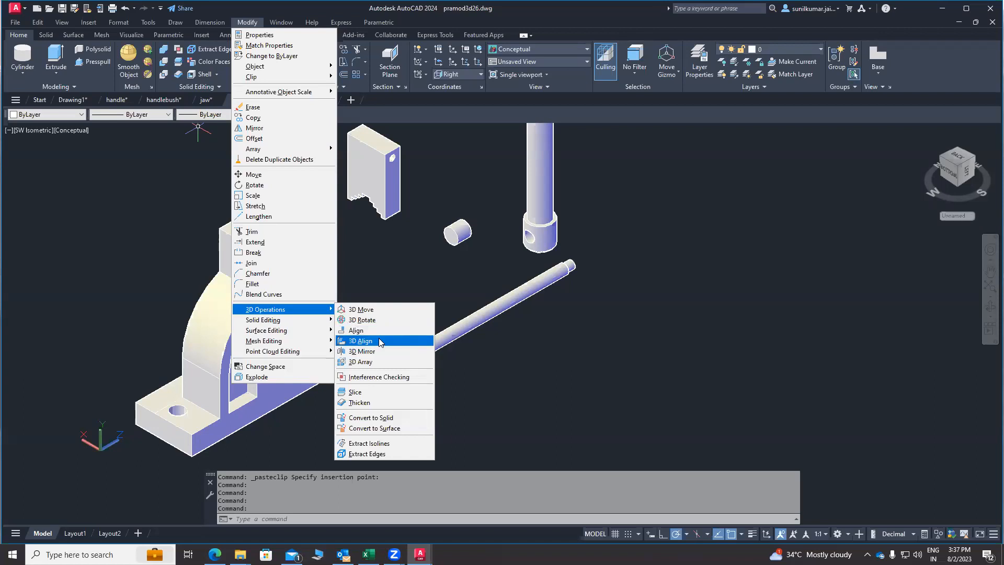
{"action": "left_click", "coordinate": [378, 339]}
{"action": "middle_click_drag", "start_coordinate": [352, 269], "coordinate": [283, 314]}
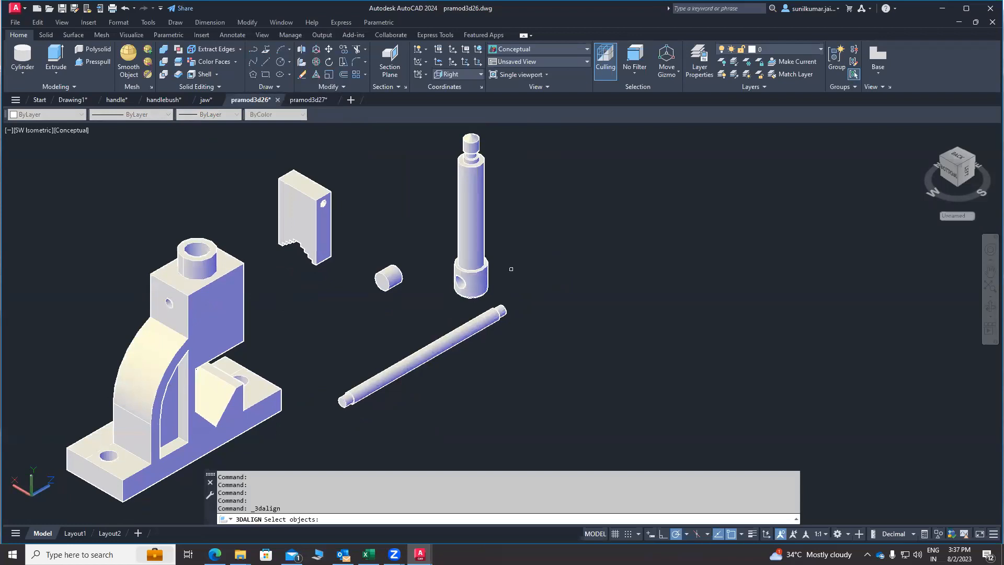
{"action": "middle_click_drag", "start_coordinate": [506, 263], "coordinate": [448, 273]}
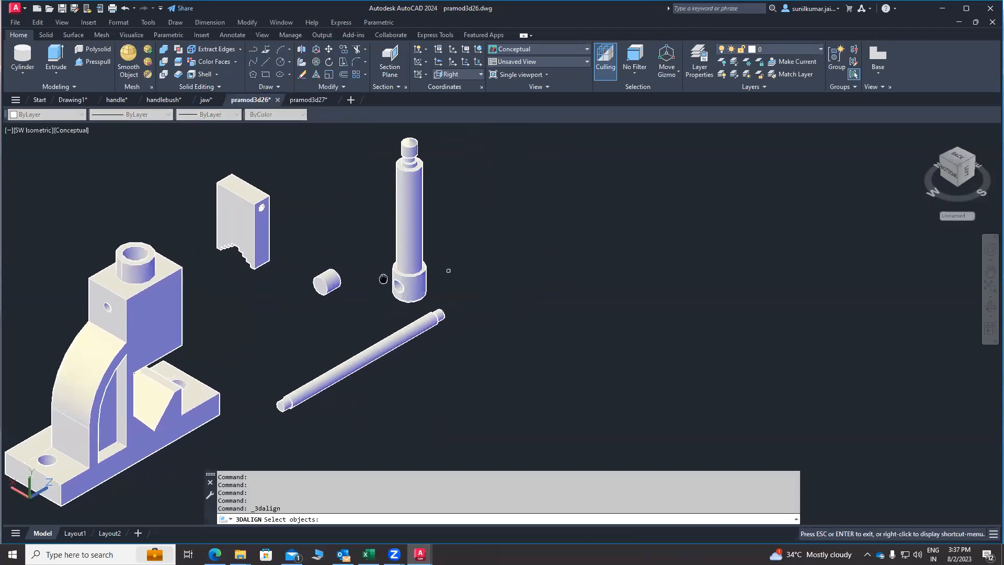
{"action": "key", "text": "Escape"}
{"action": "key", "text": "Escape"}
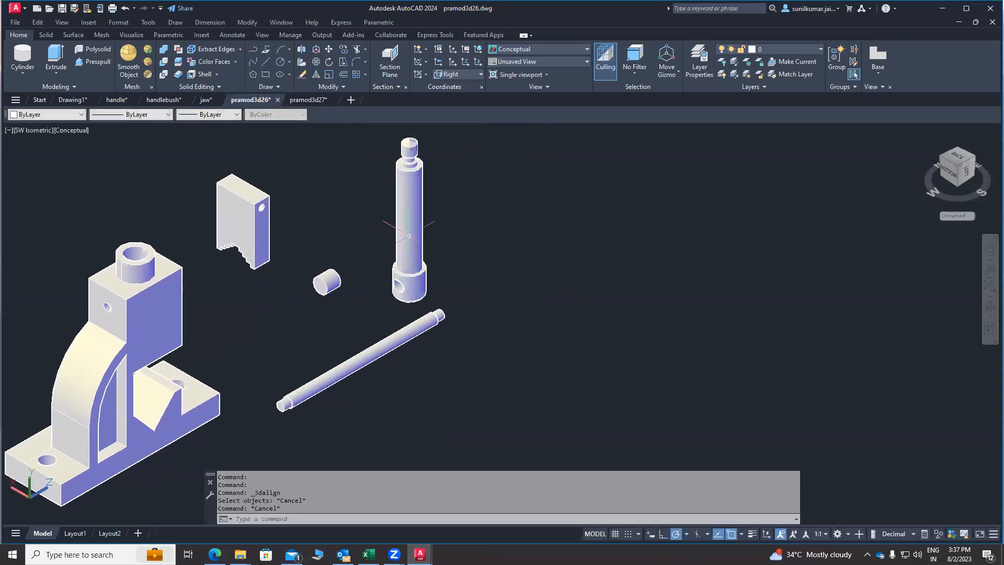
Step: Turn the screw upside down with 3D Rotate, using its narrow neck as base point and a horizontal axis parallel to the handle
{"action": "middle_click_drag", "start_coordinate": [411, 147], "coordinate": [391, 155]}
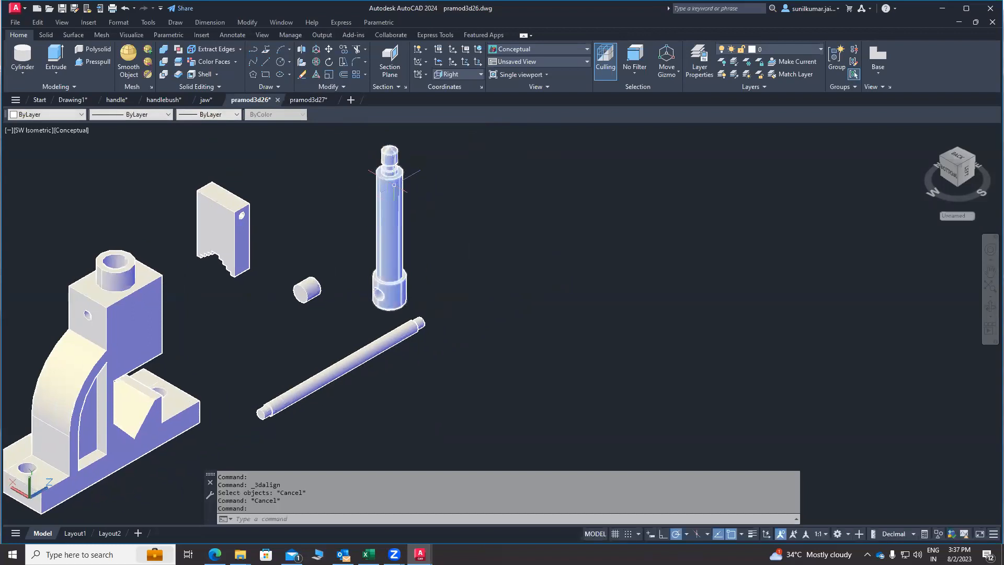
{"action": "left_click", "coordinate": [316, 65]}
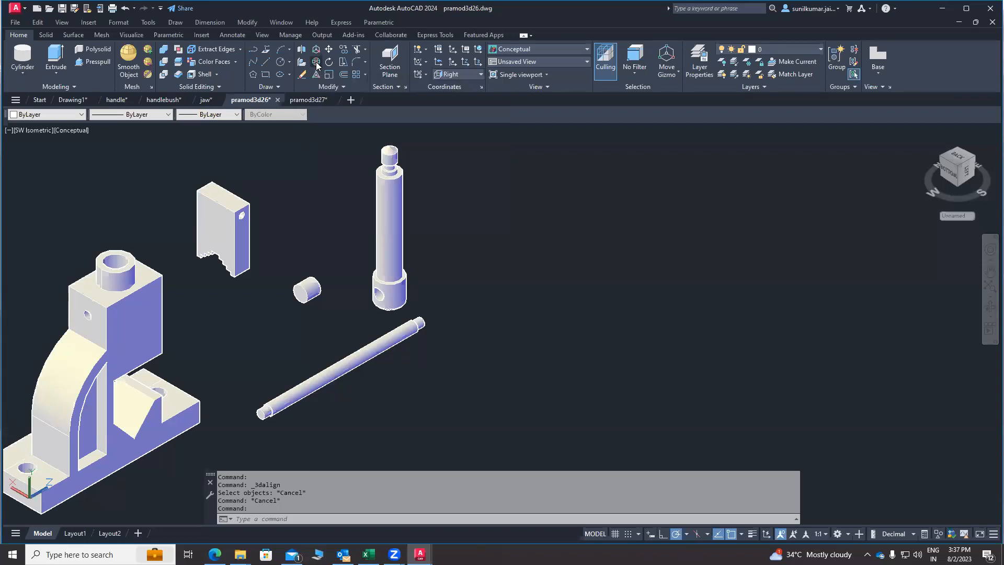
{"action": "left_click", "coordinate": [393, 228]}
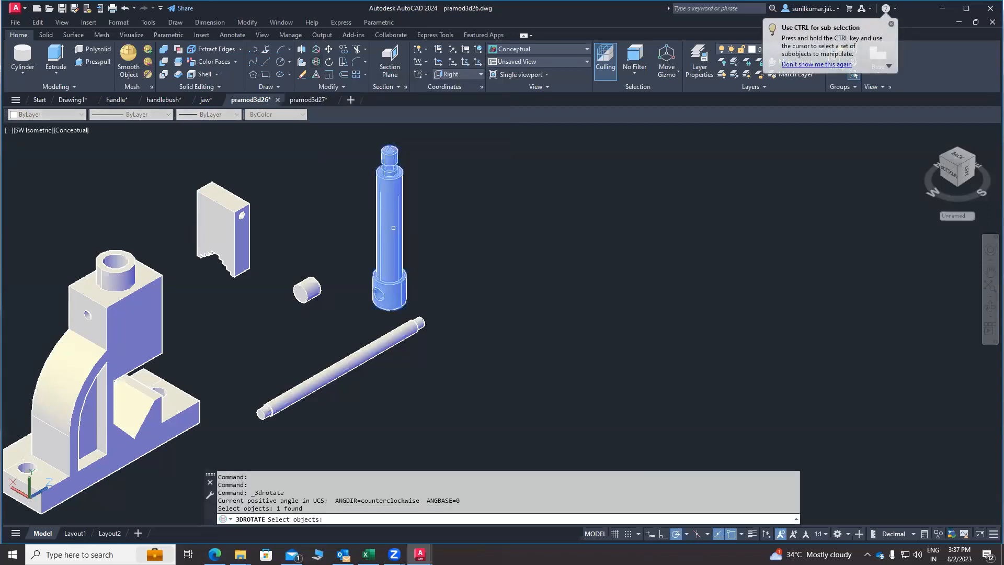
{"action": "key", "text": "Return"}
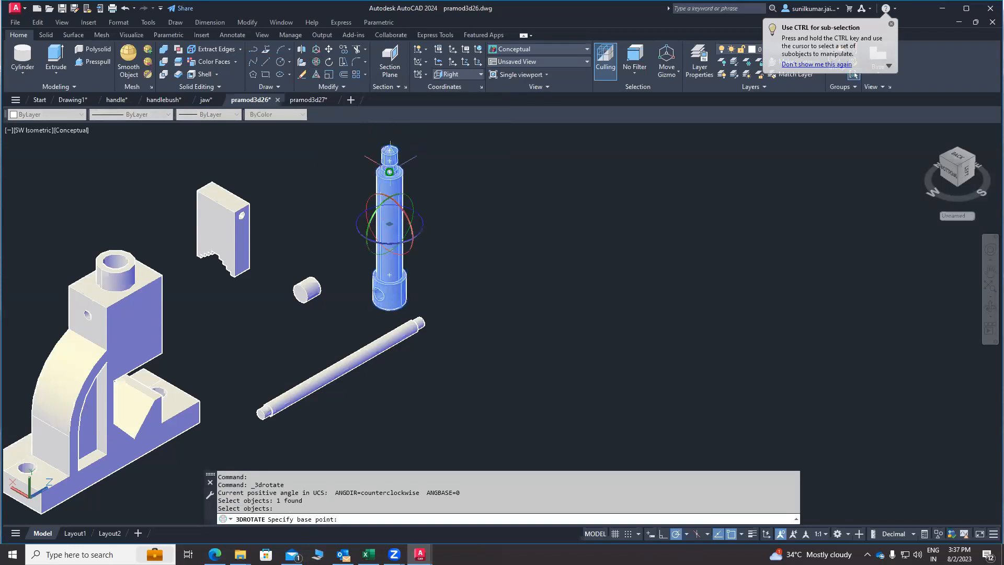
{"action": "scroll", "coordinate": [390, 166], "scroll_direction": "up", "scroll_amount": 3}
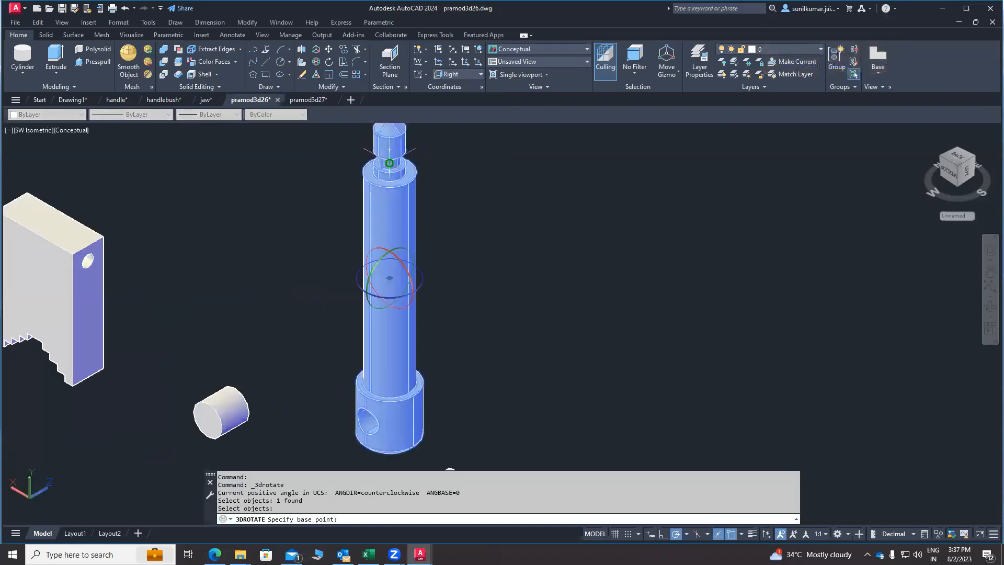
{"action": "left_click", "coordinate": [390, 163]}
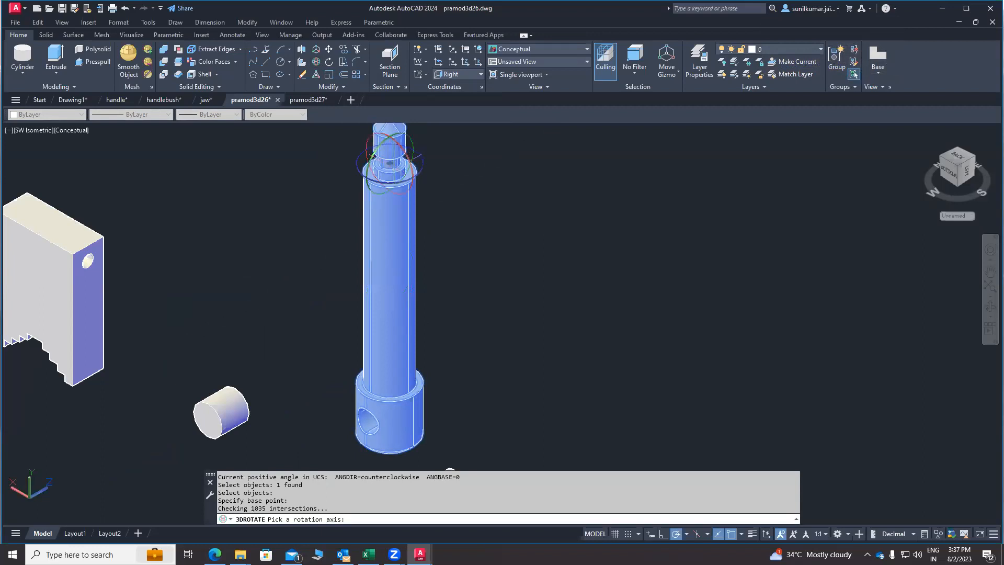
{"action": "scroll", "coordinate": [406, 201], "scroll_direction": "down", "scroll_amount": 3}
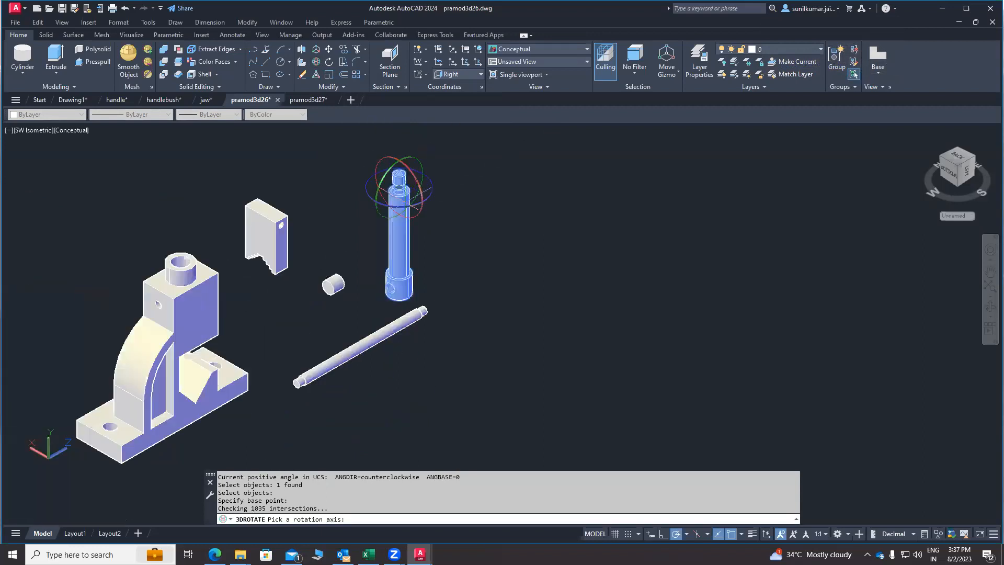
{"action": "left_click", "coordinate": [414, 179]}
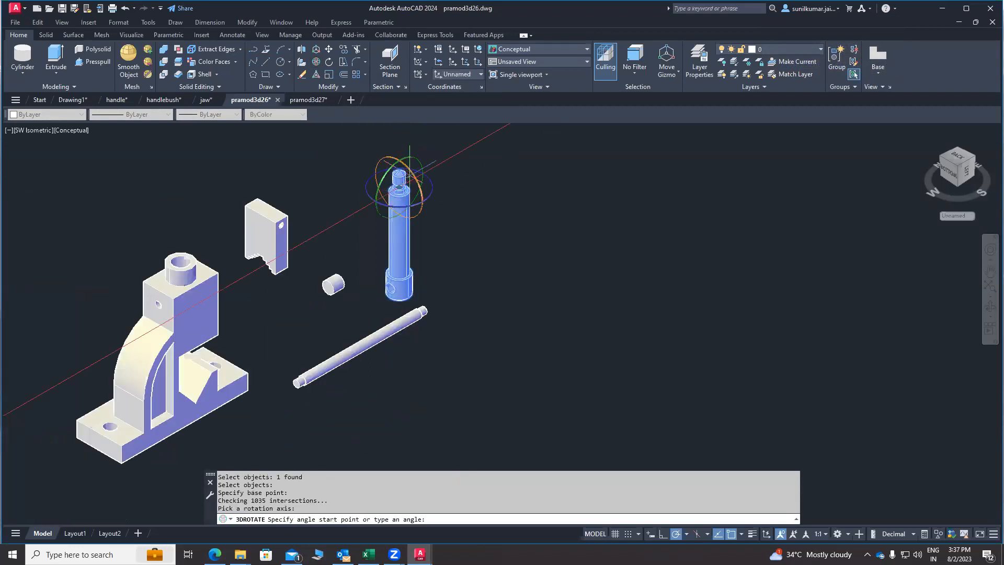
{"action": "left_click", "coordinate": [399, 188]}
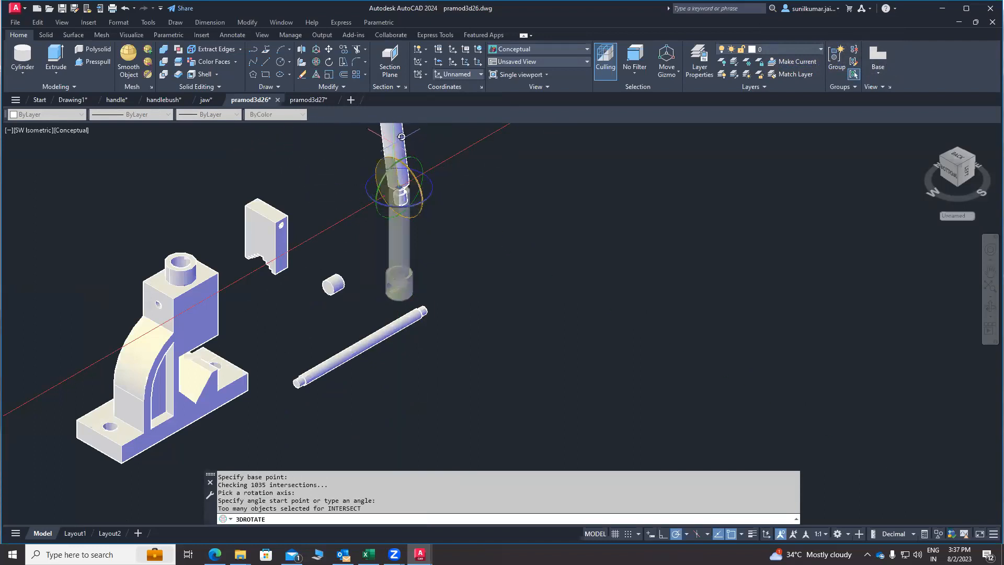
{"action": "scroll", "coordinate": [406, 152], "scroll_direction": "up", "scroll_amount": 3}
{"action": "scroll", "coordinate": [403, 161], "scroll_direction": "down", "scroll_amount": 4}
{"action": "scroll", "coordinate": [402, 161], "scroll_direction": "down", "scroll_amount": 2}
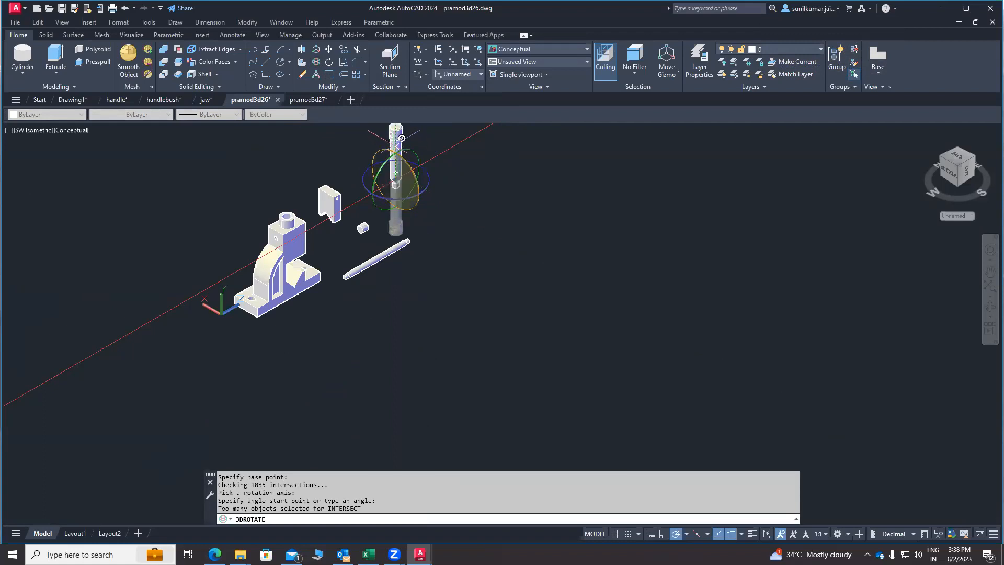
{"action": "left_click", "coordinate": [401, 138]}
{"action": "scroll", "coordinate": [433, 215], "scroll_direction": "up", "scroll_amount": 5}
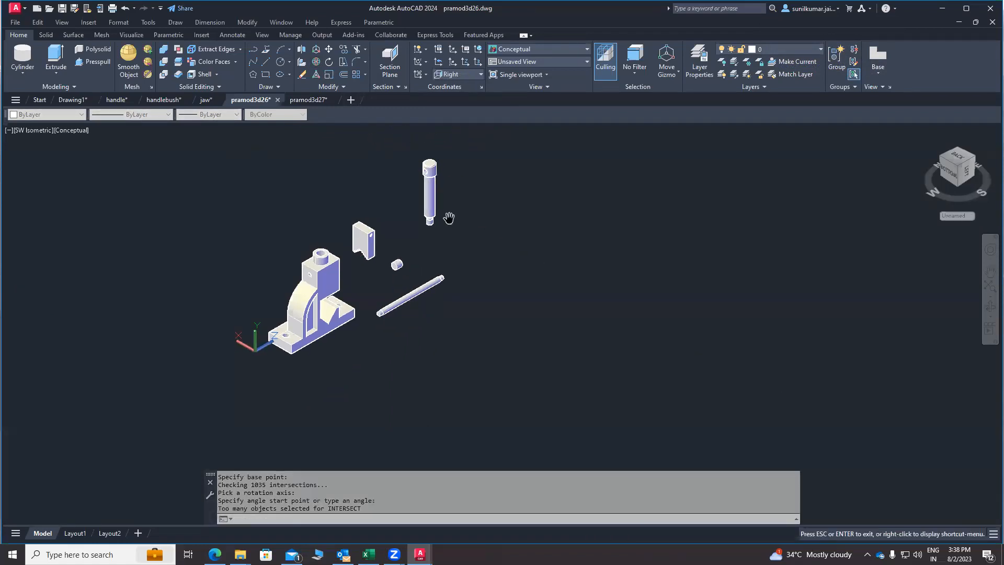
{"action": "scroll", "coordinate": [396, 251], "scroll_direction": "down", "scroll_amount": 3}
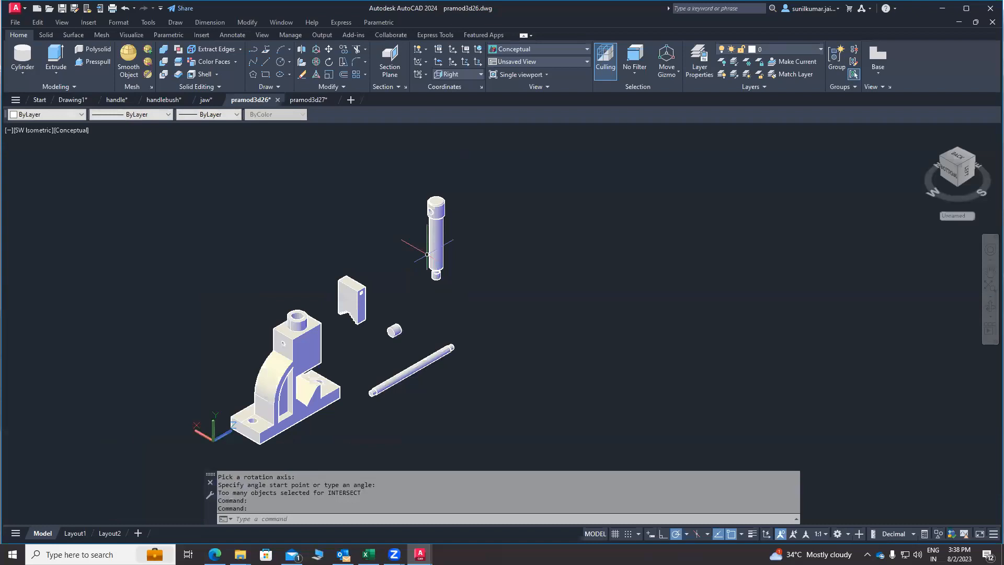
{"action": "middle_click_drag", "start_coordinate": [419, 248], "coordinate": [434, 218]}
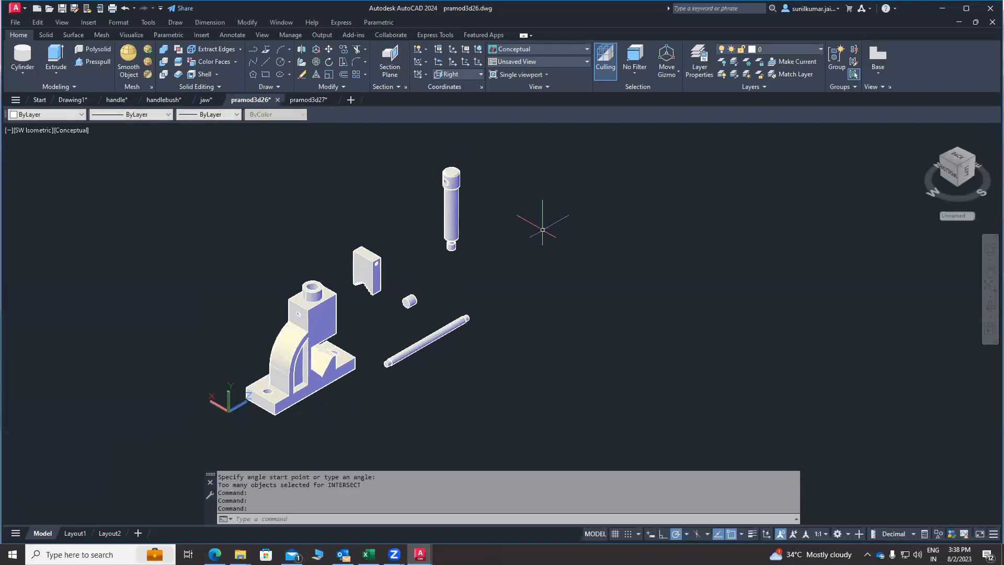
{"action": "key", "text": "Escape"}
{"action": "key", "text": "Escape"}
{"action": "type", "text": "m"}
{"action": "key", "text": "Return"}
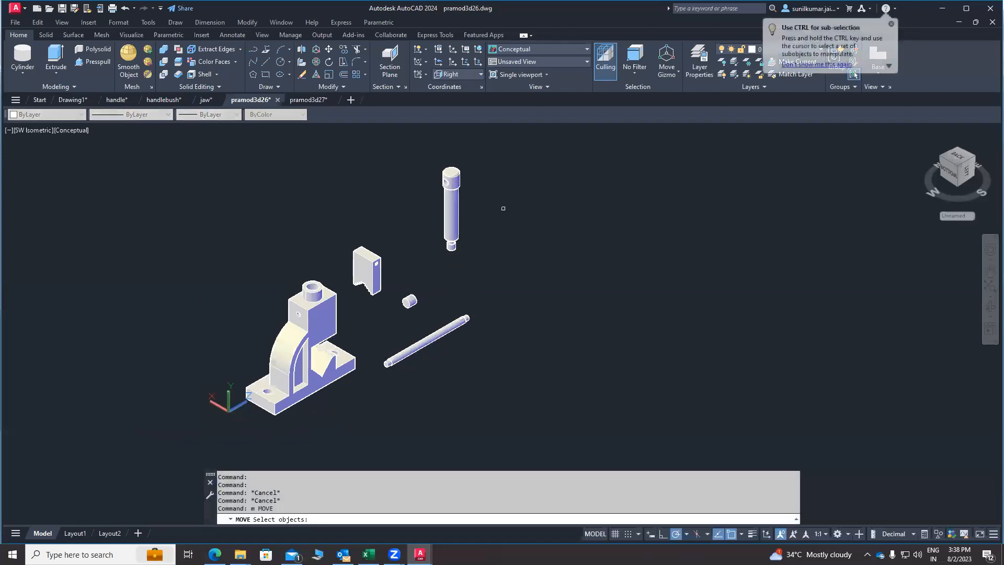
{"action": "key", "text": "Escape"}
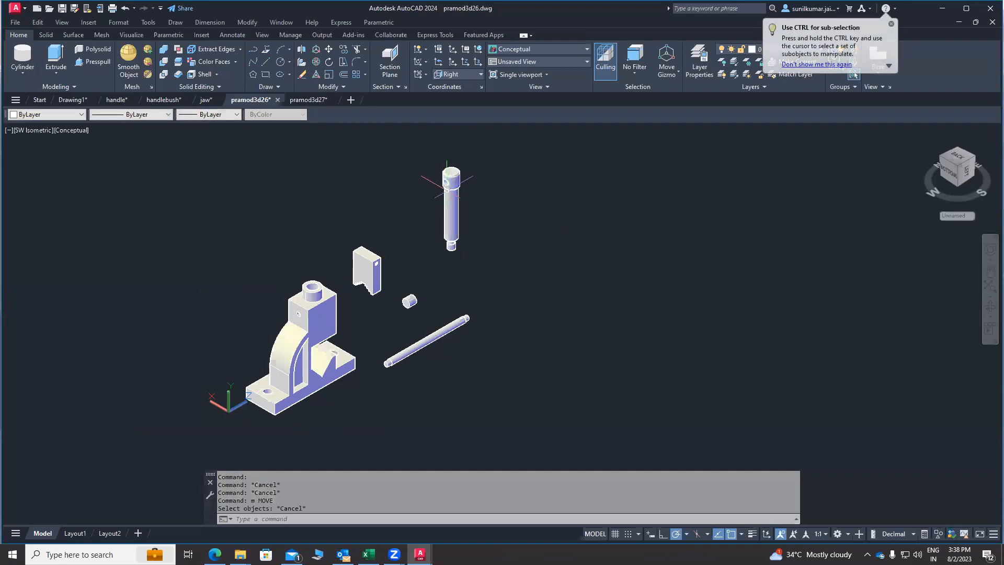
Step: Move the screw onto the vice body, from the center of its lower shoulder to the center of the collar's top opening
{"action": "scroll", "coordinate": [448, 213], "scroll_direction": "up", "scroll_amount": 1}
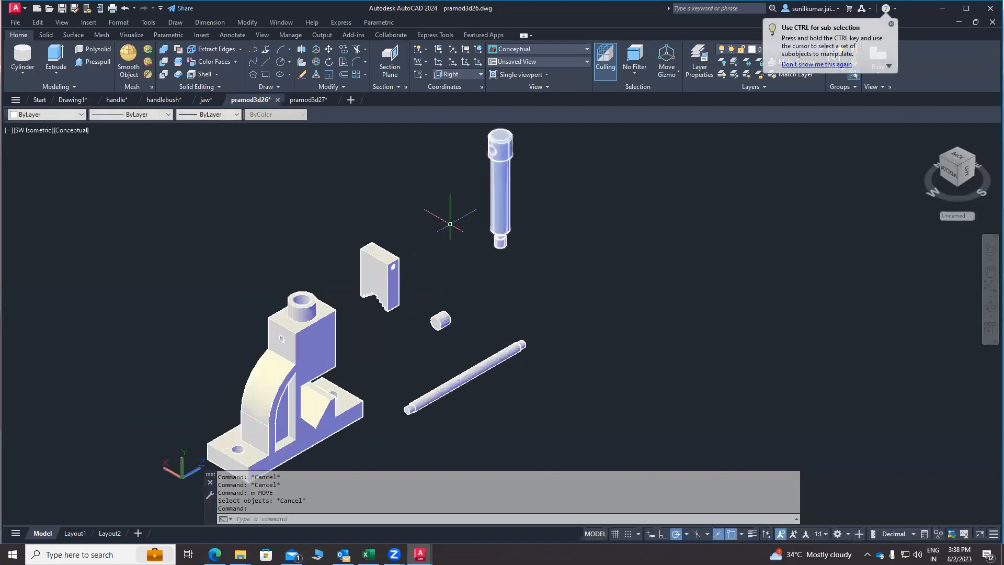
{"action": "scroll", "coordinate": [293, 282], "scroll_direction": "up", "scroll_amount": 3}
{"action": "middle_click_drag", "start_coordinate": [447, 447], "coordinate": [421, 434], "text": "shift"}
{"action": "scroll", "coordinate": [217, 304], "scroll_direction": "down", "scroll_amount": 3}
{"action": "middle_click_drag", "start_coordinate": [276, 307], "coordinate": [299, 314]}
{"action": "scroll", "coordinate": [365, 283], "scroll_direction": "down", "scroll_amount": 2}
{"action": "scroll", "coordinate": [299, 313], "scroll_direction": "up", "scroll_amount": 5}
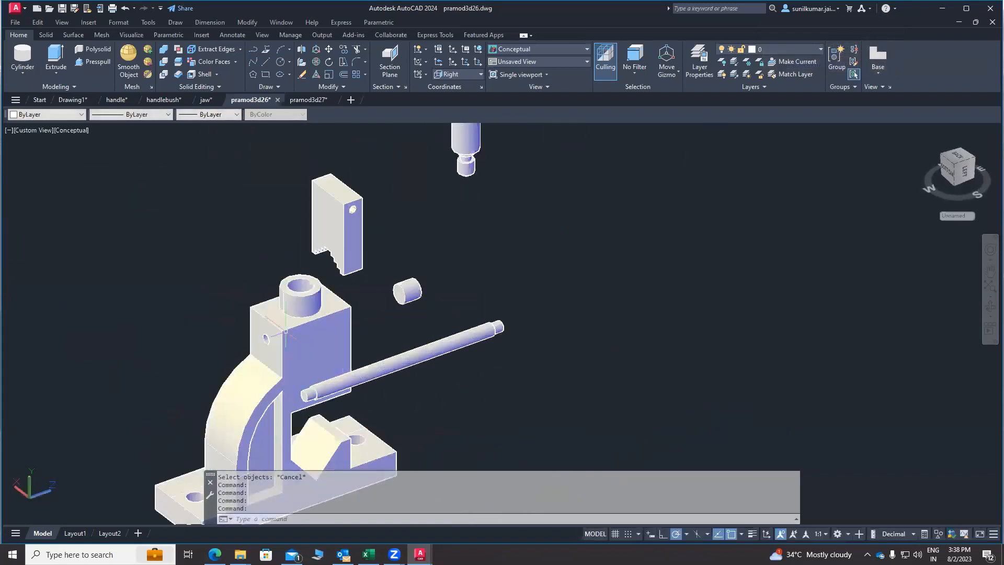
{"action": "type", "text": "m"}
{"action": "key", "text": "Return"}
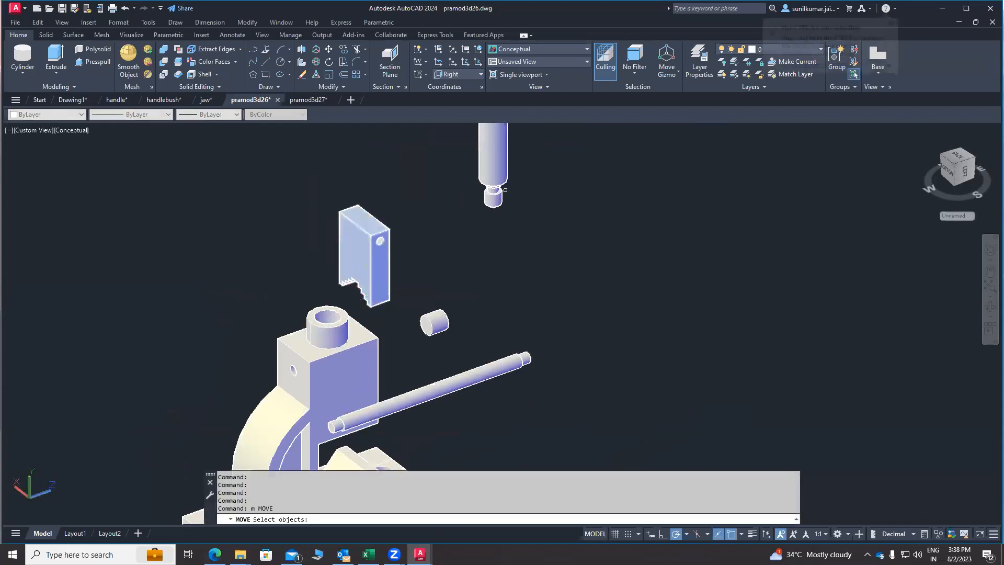
{"action": "left_click", "coordinate": [493, 167]}
{"action": "scroll", "coordinate": [483, 256], "scroll_direction": "down", "scroll_amount": 2}
{"action": "key", "text": "Return"}
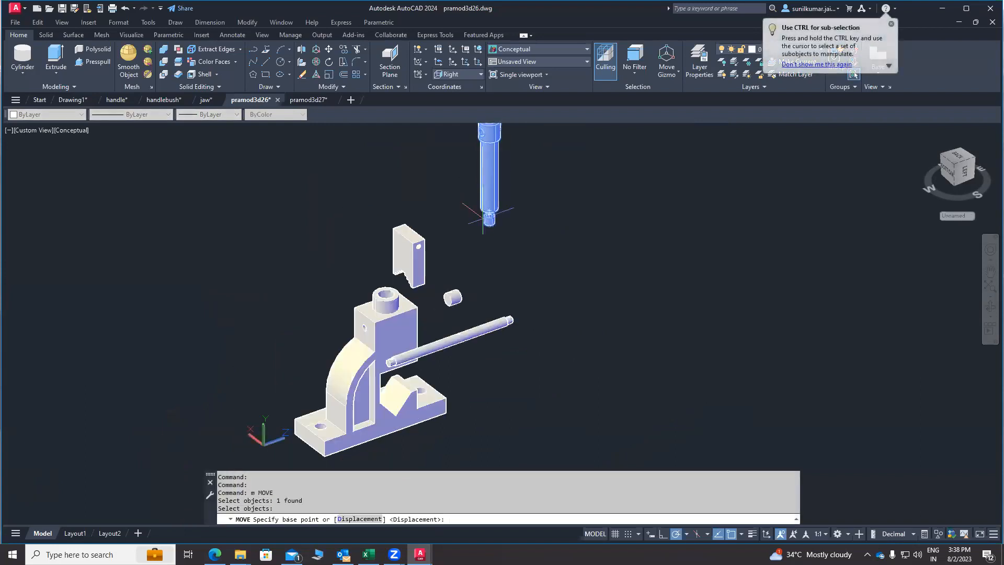
{"action": "scroll", "coordinate": [488, 215], "scroll_direction": "up", "scroll_amount": 2}
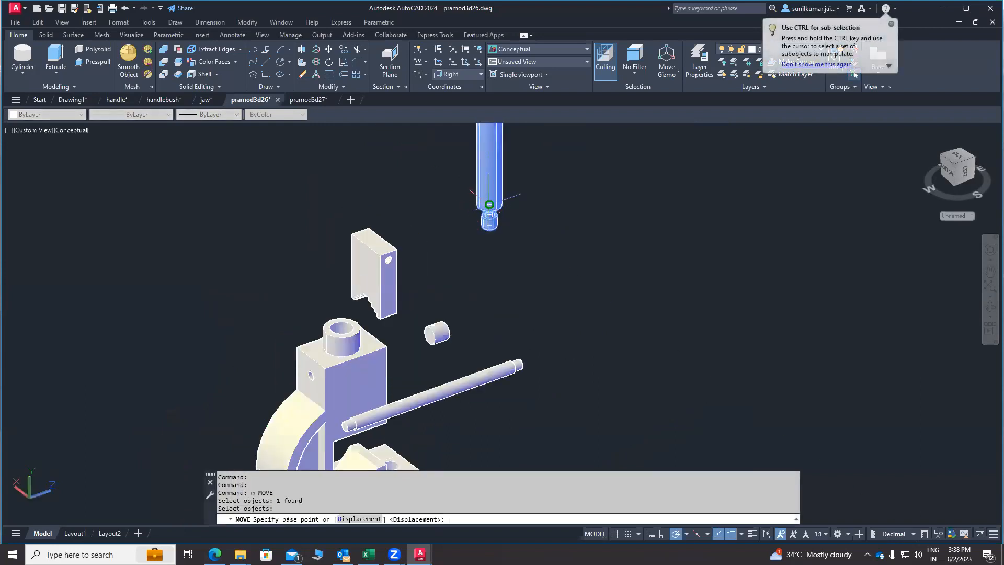
{"action": "left_click", "coordinate": [489, 205]}
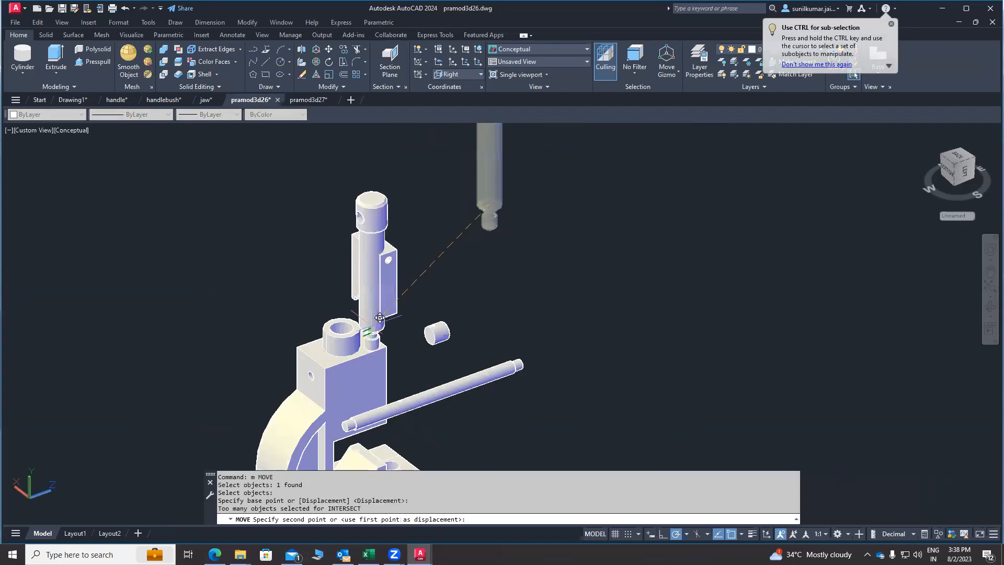
{"action": "left_click", "coordinate": [342, 328]}
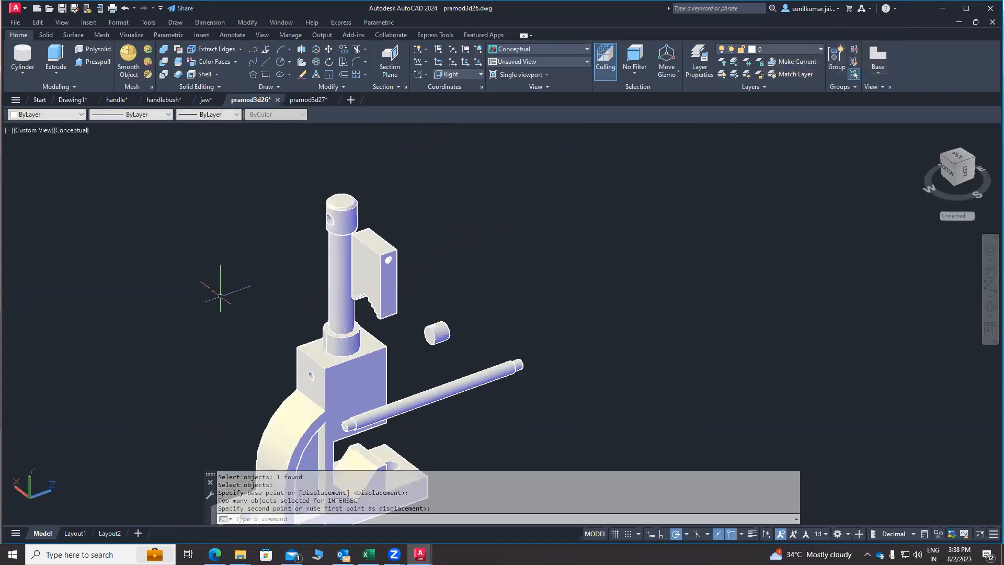
Step: Move the screw straight down through the vice body until its head rests just above the collar and its neck protrudes below the block
{"action": "middle_click_drag", "start_coordinate": [218, 296], "coordinate": [58, 238]}
{"action": "middle_click_drag", "start_coordinate": [336, 342], "coordinate": [349, 135]}
{"action": "key", "text": "Escape"}
{"action": "scroll", "coordinate": [444, 303], "scroll_direction": "down", "scroll_amount": 1}
{"action": "middle_click_drag", "start_coordinate": [459, 303], "coordinate": [478, 331]}
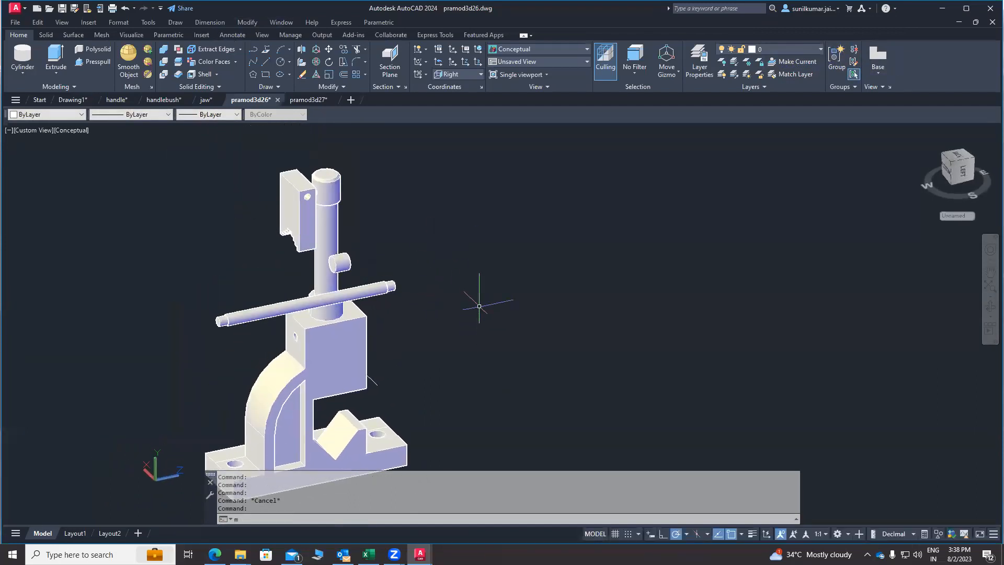
{"action": "type", "text": "m"}
{"action": "key", "text": "Return"}
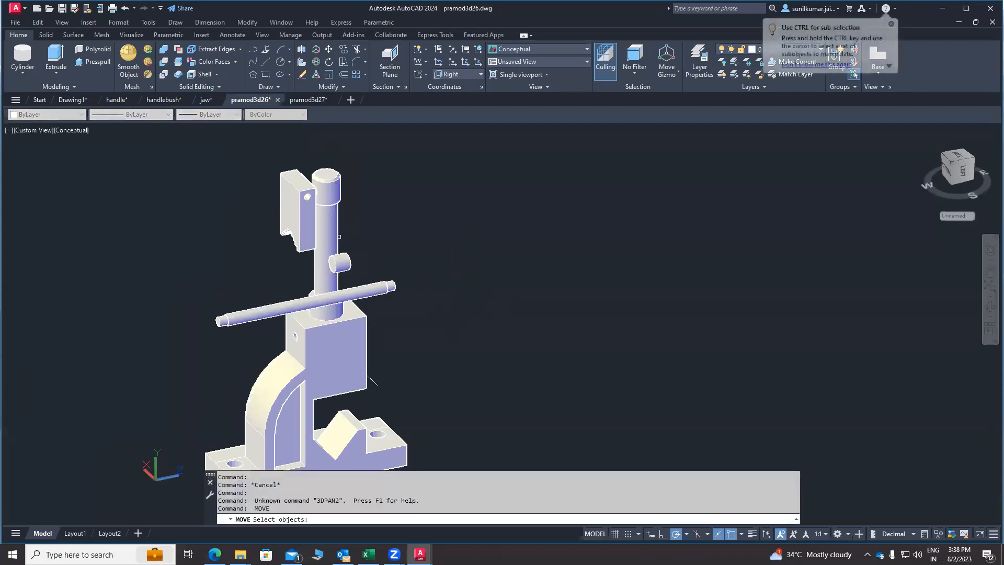
{"action": "left_click", "coordinate": [332, 234]}
{"action": "key", "text": "Return"}
{"action": "left_click", "coordinate": [474, 186]}
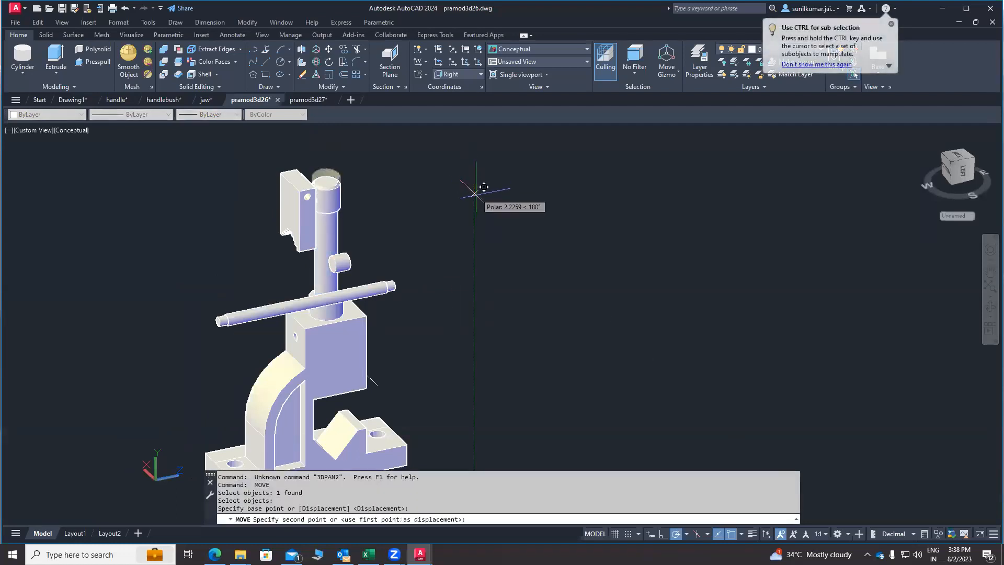
{"action": "left_click", "coordinate": [475, 284]}
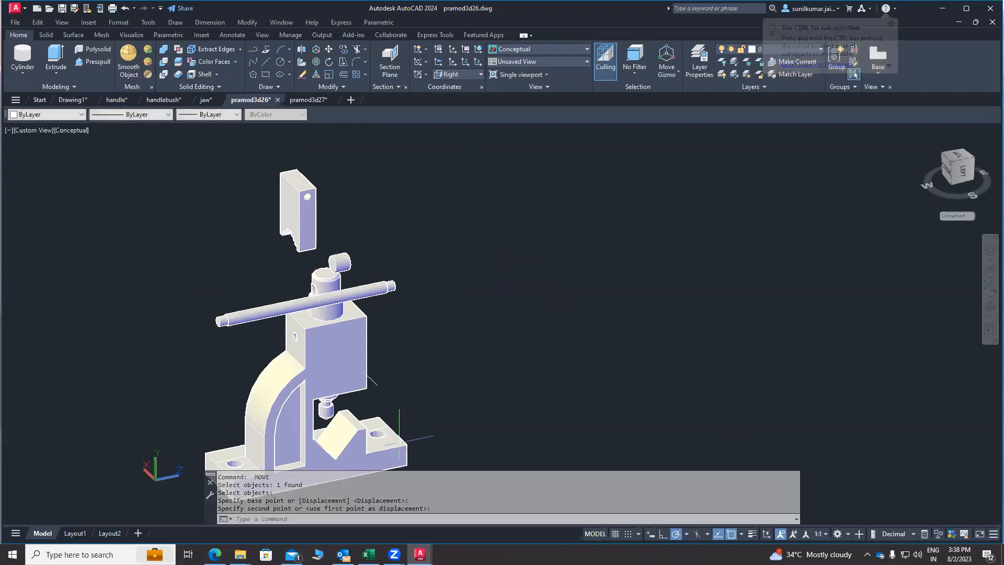
Step: Try to move the handle to the cross hole in the screw head, using the center of its near shoulder as base point
{"action": "middle_click_drag", "start_coordinate": [406, 426], "coordinate": [389, 401], "text": "shift"}
{"action": "scroll", "coordinate": [320, 297], "scroll_direction": "down", "scroll_amount": 3}
{"action": "middle_click_drag", "start_coordinate": [320, 297], "coordinate": [298, 261], "text": "shift"}
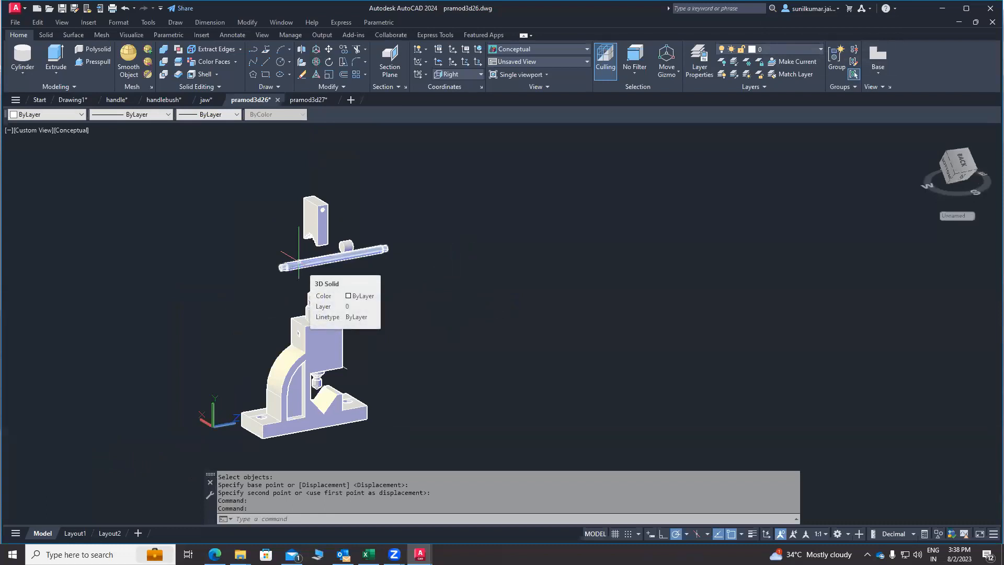
{"action": "scroll", "coordinate": [299, 261], "scroll_direction": "up", "scroll_amount": 6}
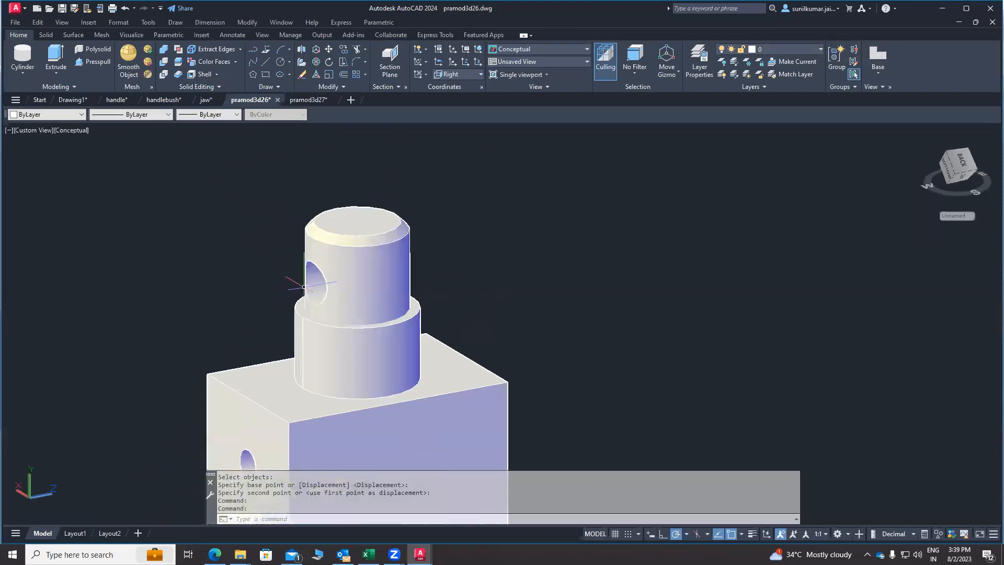
{"action": "scroll", "coordinate": [304, 287], "scroll_direction": "down", "scroll_amount": 4}
{"action": "key", "text": "Escape"}
{"action": "key", "text": "Escape"}
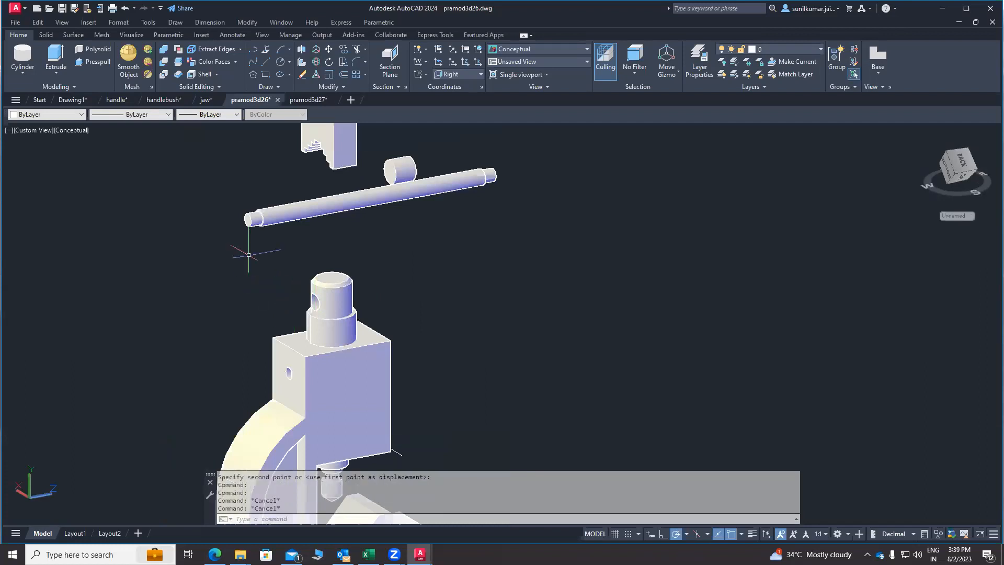
{"action": "type", "text": "m"}
{"action": "key", "text": "Return"}
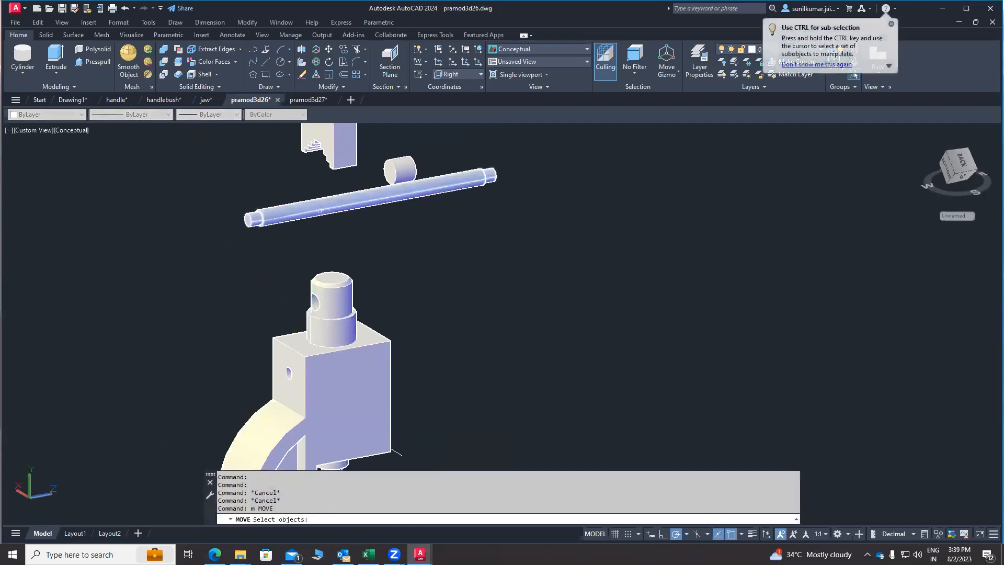
{"action": "left_click", "coordinate": [319, 210]}
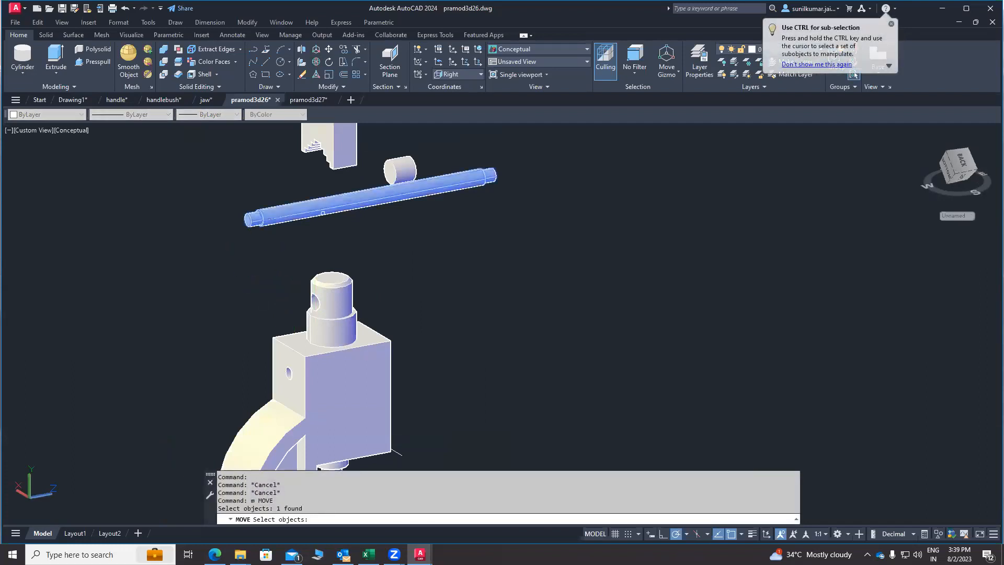
{"action": "key", "text": "Return"}
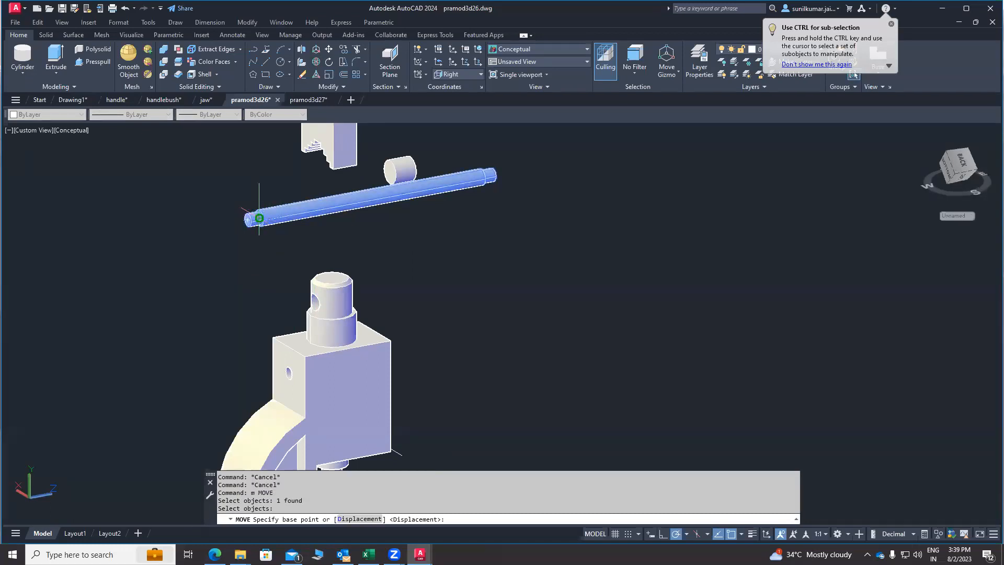
{"action": "left_click", "coordinate": [258, 218]}
{"action": "scroll", "coordinate": [319, 291], "scroll_direction": "down", "scroll_amount": 3}
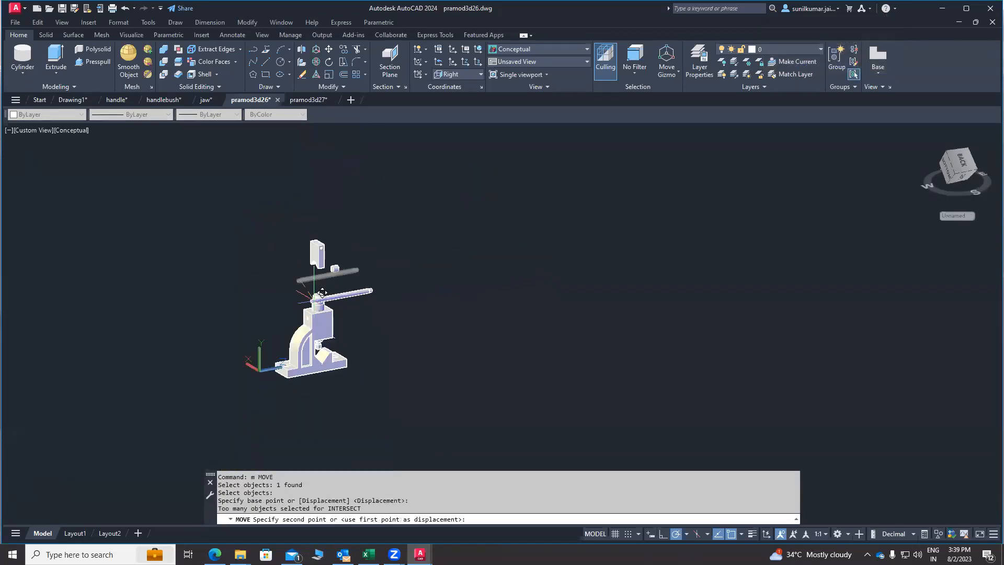
{"action": "scroll", "coordinate": [335, 293], "scroll_direction": "up", "scroll_amount": 10}
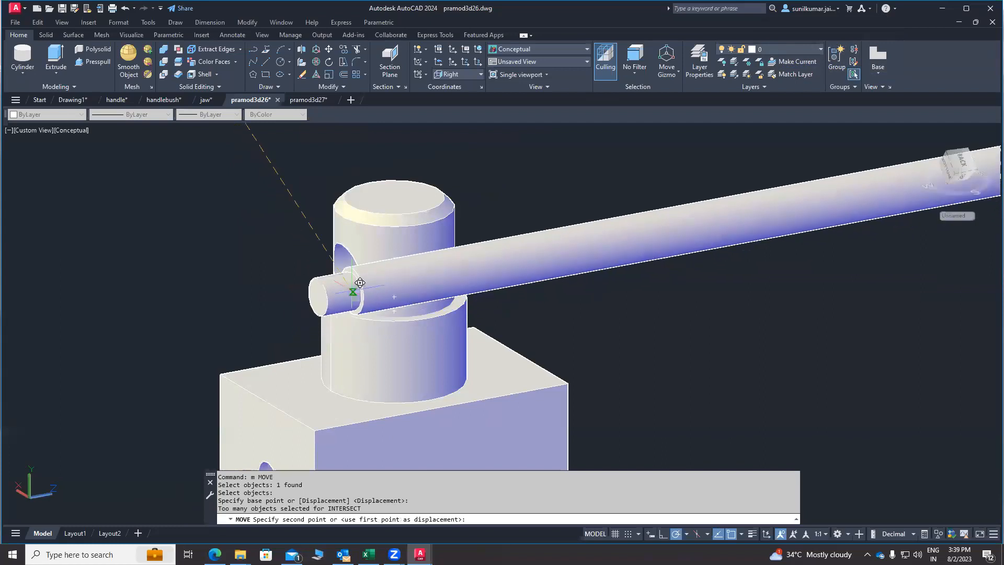
{"action": "middle_click_drag", "start_coordinate": [348, 329], "coordinate": [369, 293], "text": "shift"}
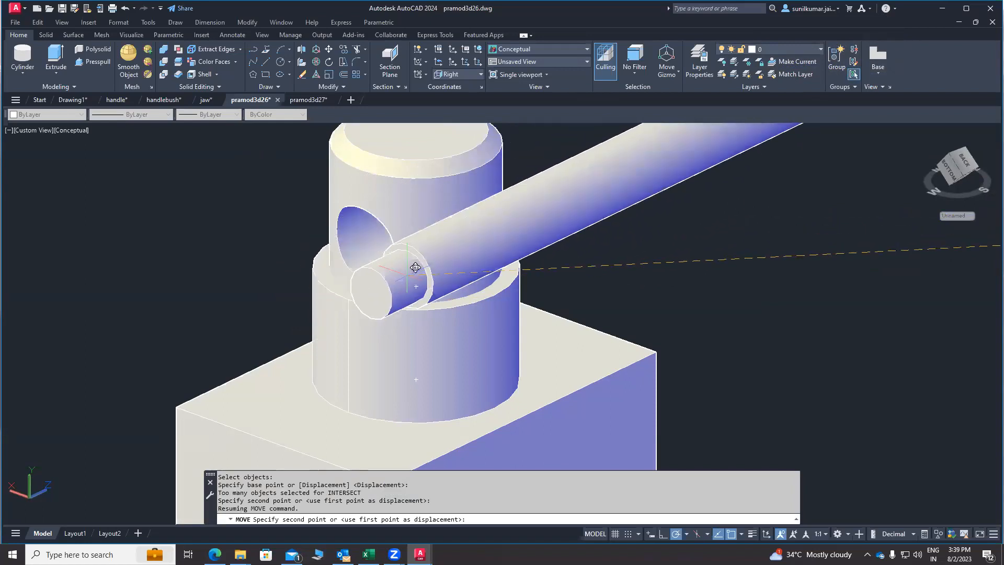
{"action": "scroll", "coordinate": [397, 255], "scroll_direction": "down", "scroll_amount": 4}
{"action": "left_click", "coordinate": [398, 256]}
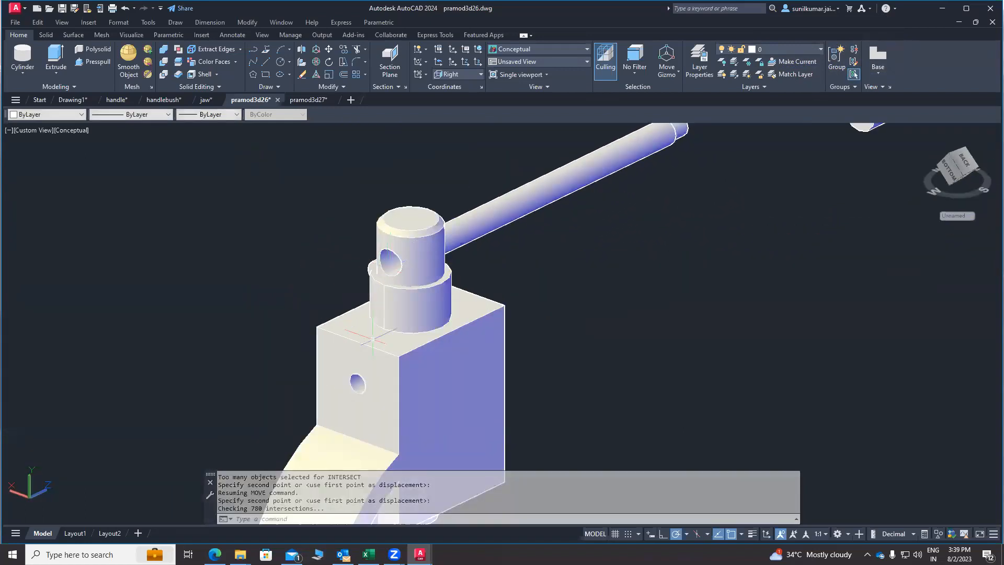
Step: Begin moving the handle again with the center of its free end face as base point
{"action": "scroll", "coordinate": [393, 365], "scroll_direction": "down", "scroll_amount": 2}
{"action": "middle_click_drag", "start_coordinate": [503, 337], "coordinate": [283, 337], "text": "shift"}
{"action": "middle_click_drag", "start_coordinate": [489, 271], "coordinate": [235, 236]}
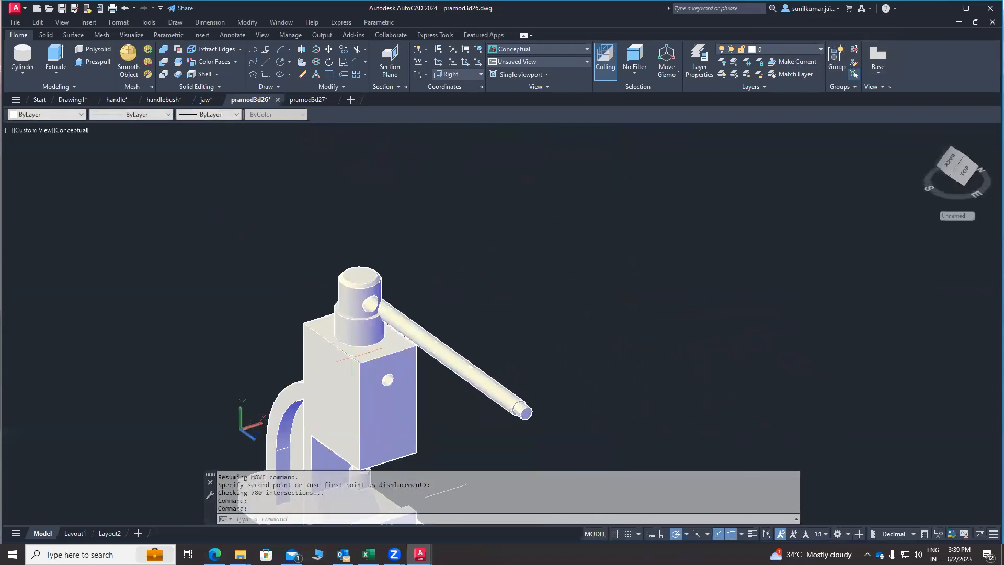
{"action": "scroll", "coordinate": [425, 379], "scroll_direction": "up", "scroll_amount": 4}
{"action": "middle_click_drag", "start_coordinate": [425, 376], "coordinate": [413, 391]}
{"action": "type", "text": "m"}
{"action": "key", "text": "Return"}
{"action": "left_click", "coordinate": [471, 341]}
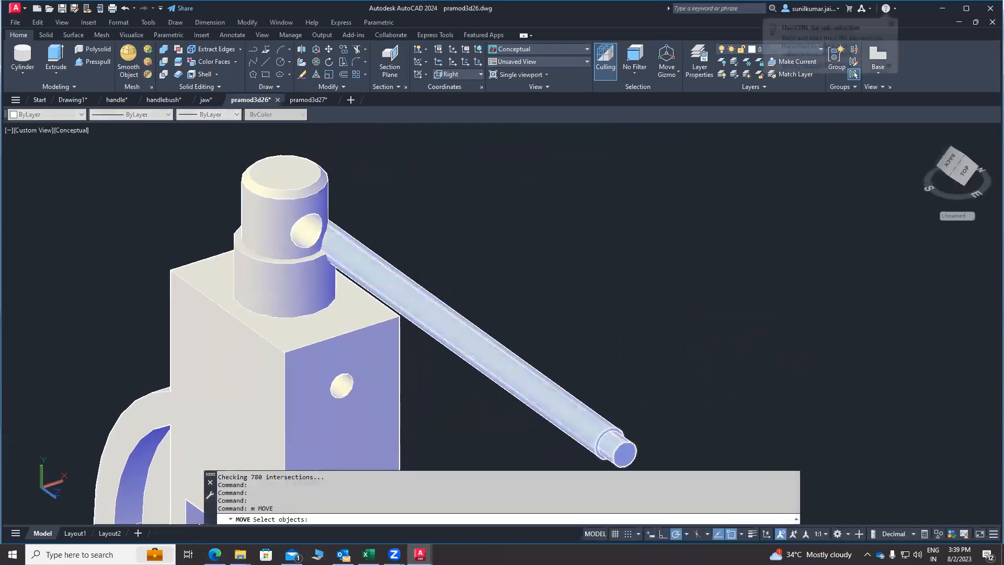
{"action": "scroll", "coordinate": [491, 301], "scroll_direction": "down", "scroll_amount": 1}
{"action": "scroll", "coordinate": [552, 403], "scroll_direction": "up", "scroll_amount": 2}
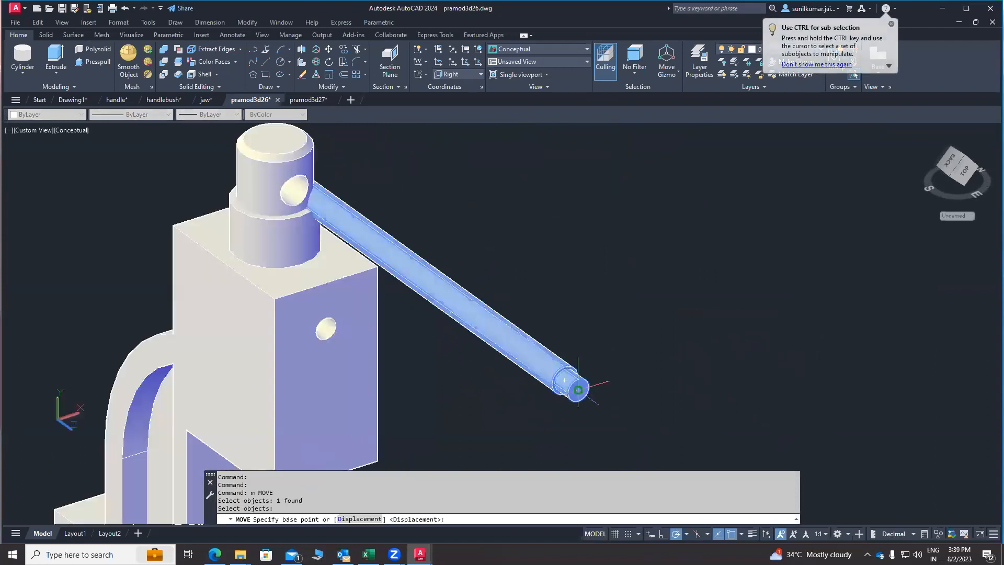
{"action": "left_click", "coordinate": [578, 390]}
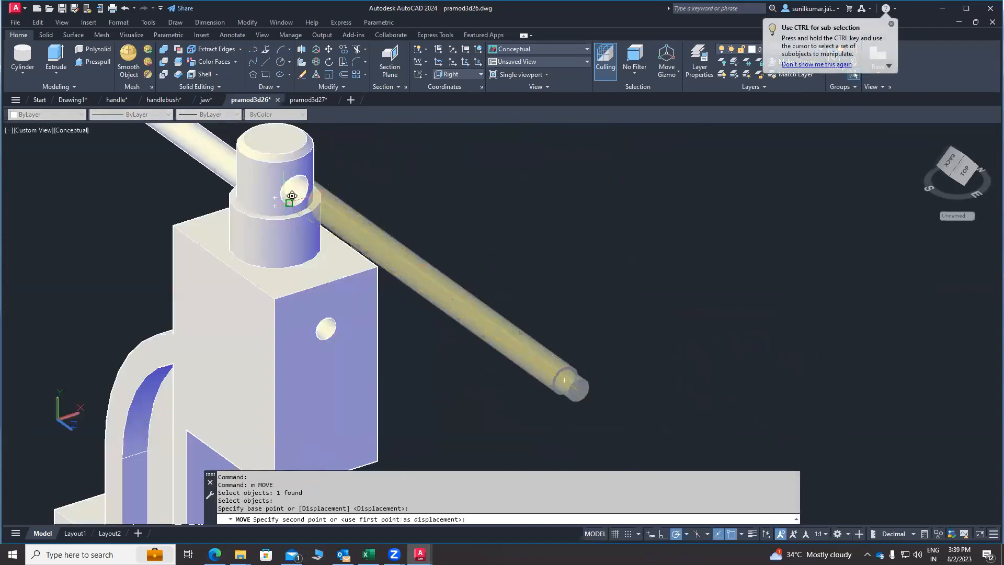
Step: Restrict the running object snaps to Center only while the handle move is active
{"action": "scroll", "coordinate": [294, 174], "scroll_direction": "up", "scroll_amount": 2}
{"action": "scroll", "coordinate": [294, 174], "scroll_direction": "up", "scroll_amount": 3}
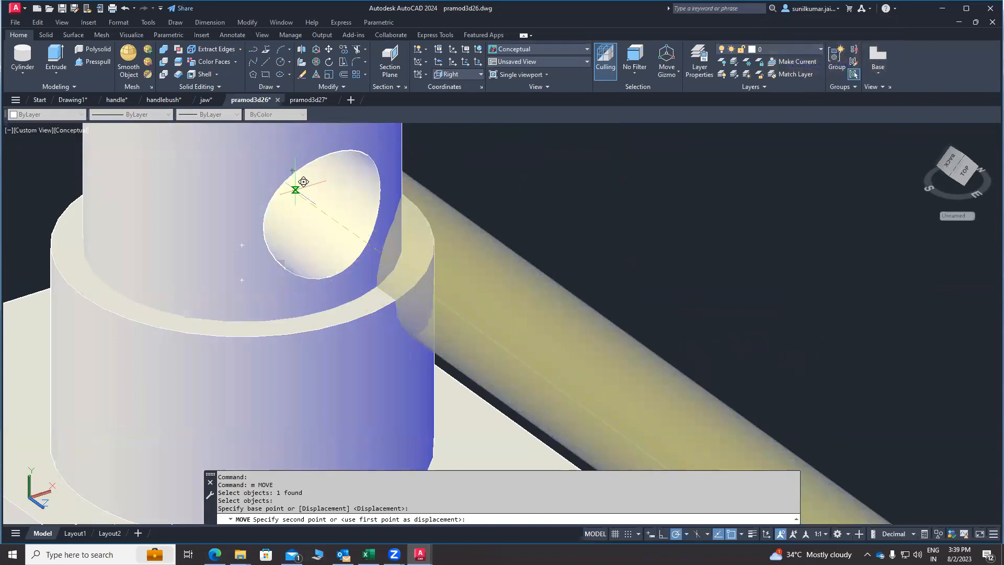
{"action": "scroll", "coordinate": [303, 182], "scroll_direction": "down", "scroll_amount": 8}
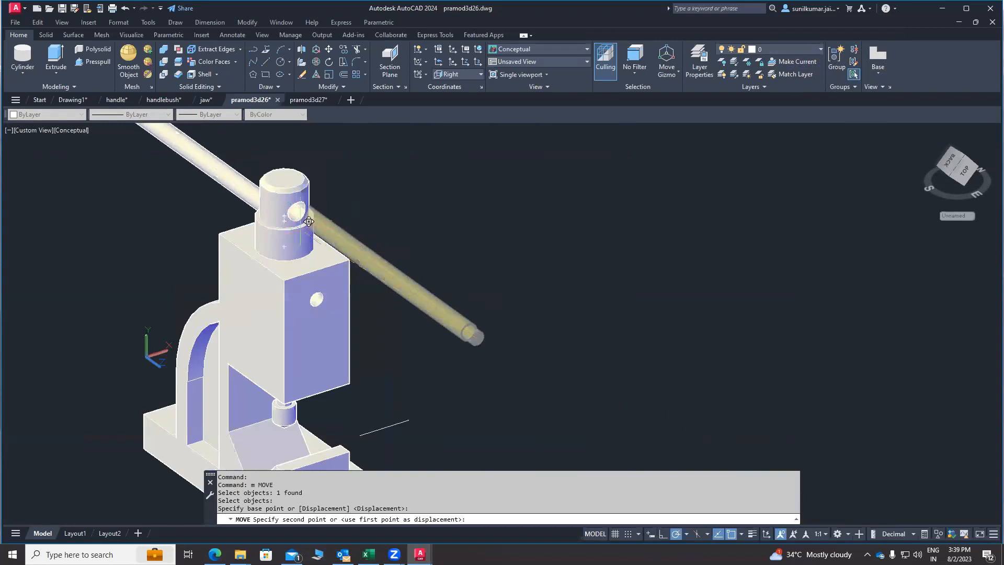
{"action": "middle_click_drag", "start_coordinate": [309, 222], "coordinate": [284, 160], "text": "shift"}
{"action": "scroll", "coordinate": [291, 157], "scroll_direction": "up", "scroll_amount": 3}
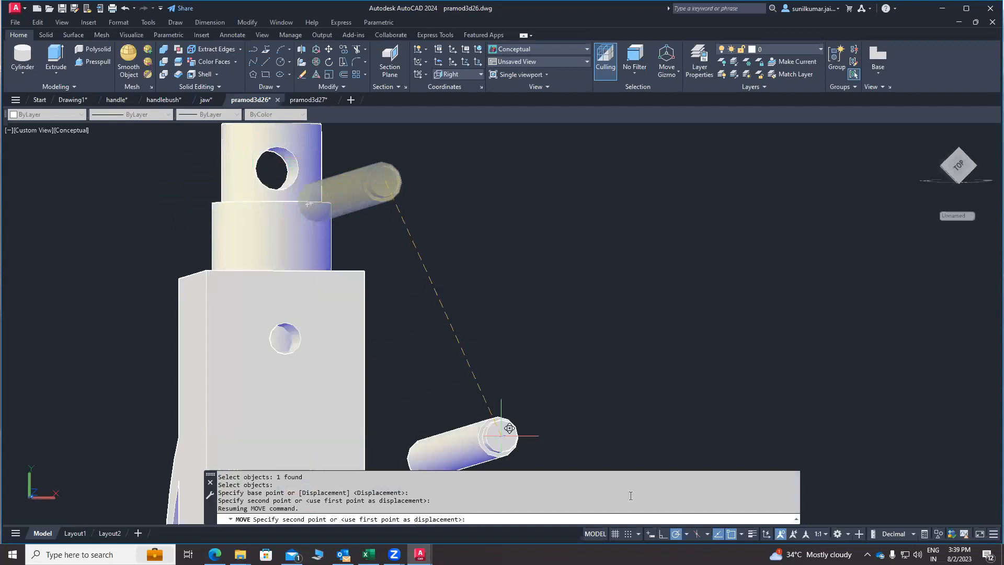
{"action": "left_click", "coordinate": [742, 535]}
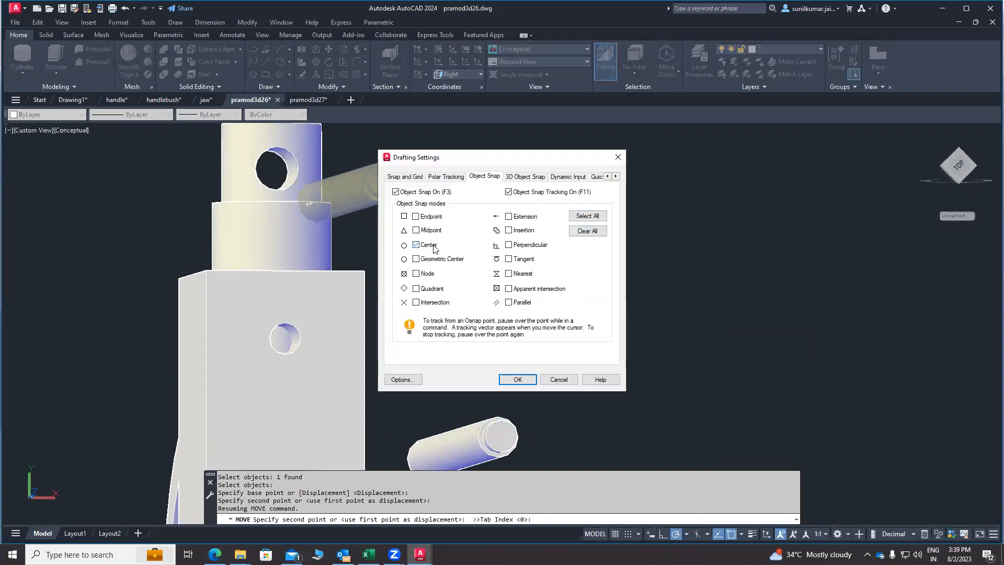
{"action": "left_click", "coordinate": [512, 382]}
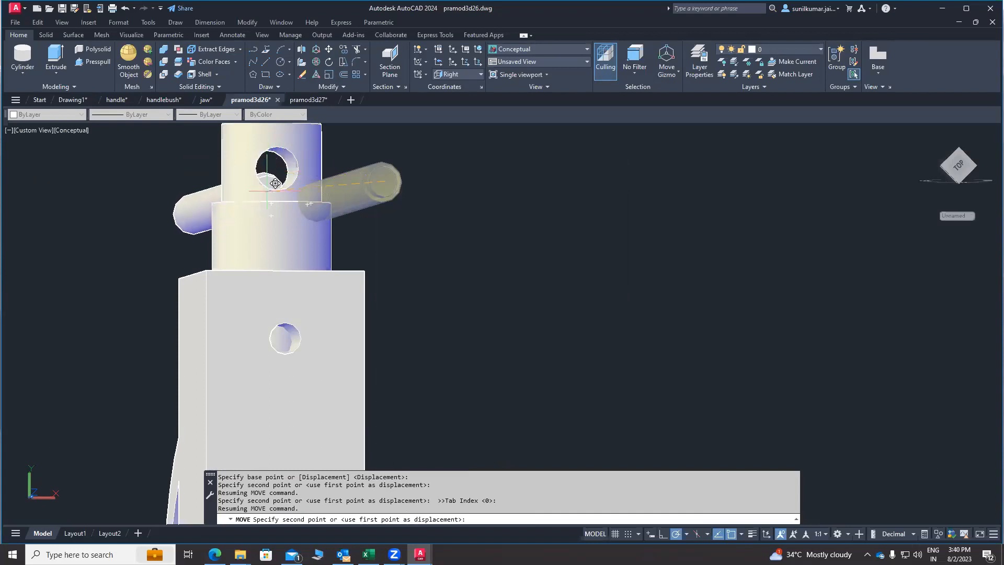
Step: Try to place the handle's end at the cross hole in the screw head and check its position from another angle
{"action": "scroll", "coordinate": [274, 164], "scroll_direction": "down", "scroll_amount": 2}
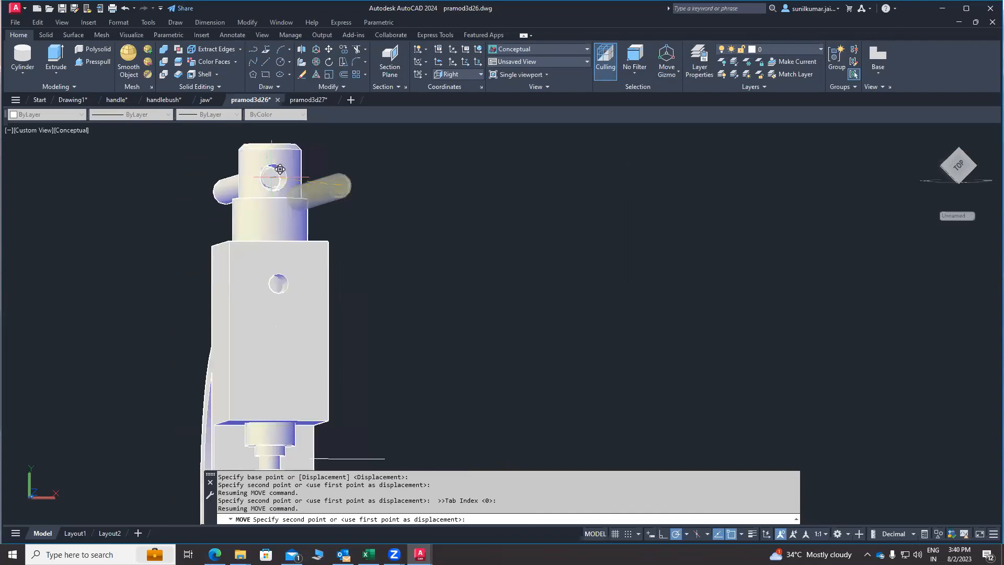
{"action": "left_click", "coordinate": [272, 177]}
{"action": "middle_click_drag", "start_coordinate": [271, 276], "coordinate": [382, 292], "text": "shift"}
{"action": "scroll", "coordinate": [381, 290], "scroll_direction": "down", "scroll_amount": 6}
{"action": "scroll", "coordinate": [283, 248], "scroll_direction": "up", "scroll_amount": 3}
{"action": "scroll", "coordinate": [353, 257], "scroll_direction": "down", "scroll_amount": 2}
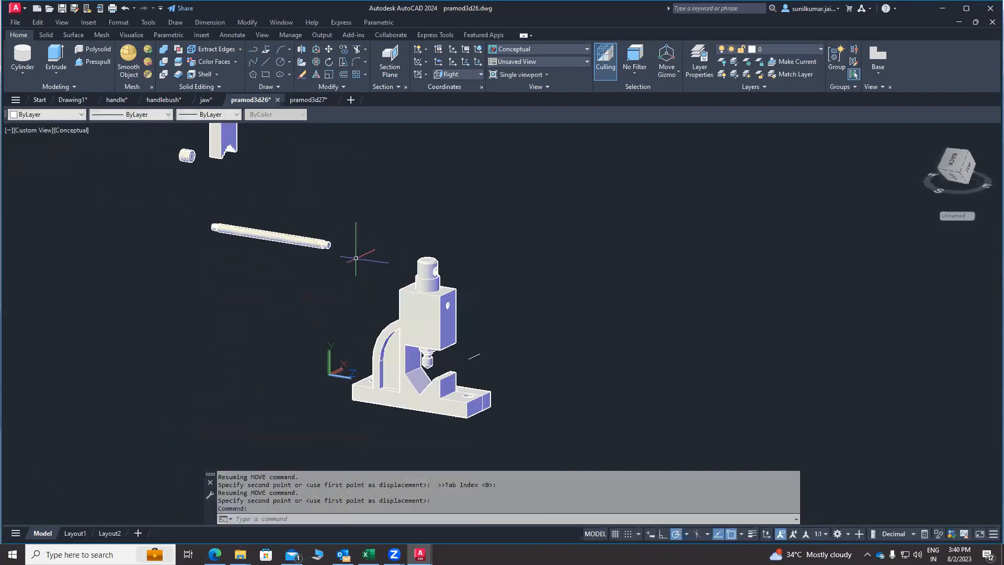
Step: Move the handle from the center of its free end face to a spot just beside the screw head
{"action": "scroll", "coordinate": [369, 285], "scroll_direction": "up", "scroll_amount": 3}
{"action": "middle_click_drag", "start_coordinate": [492, 258], "coordinate": [493, 225]}
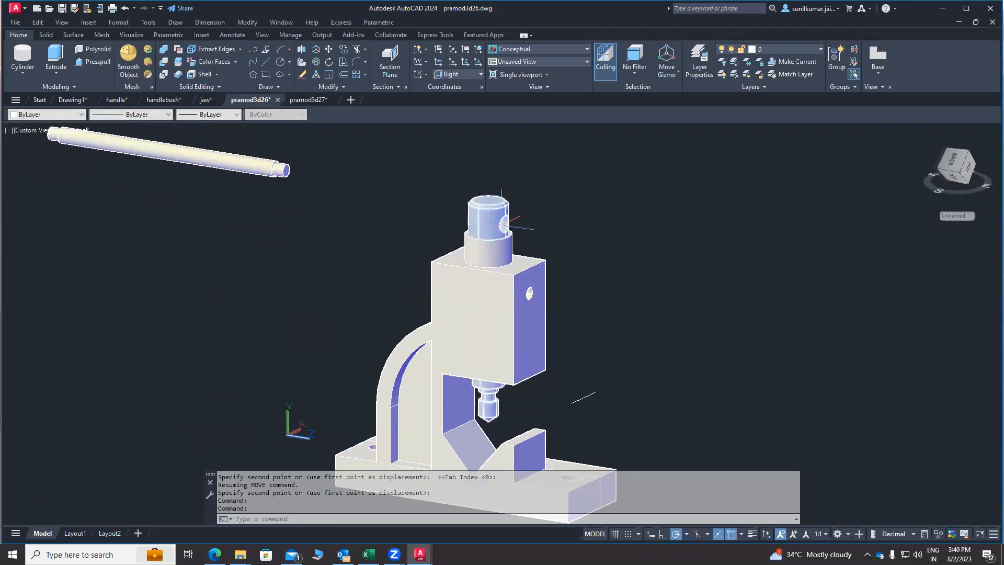
{"action": "type", "text": "m"}
{"action": "key", "text": "Return"}
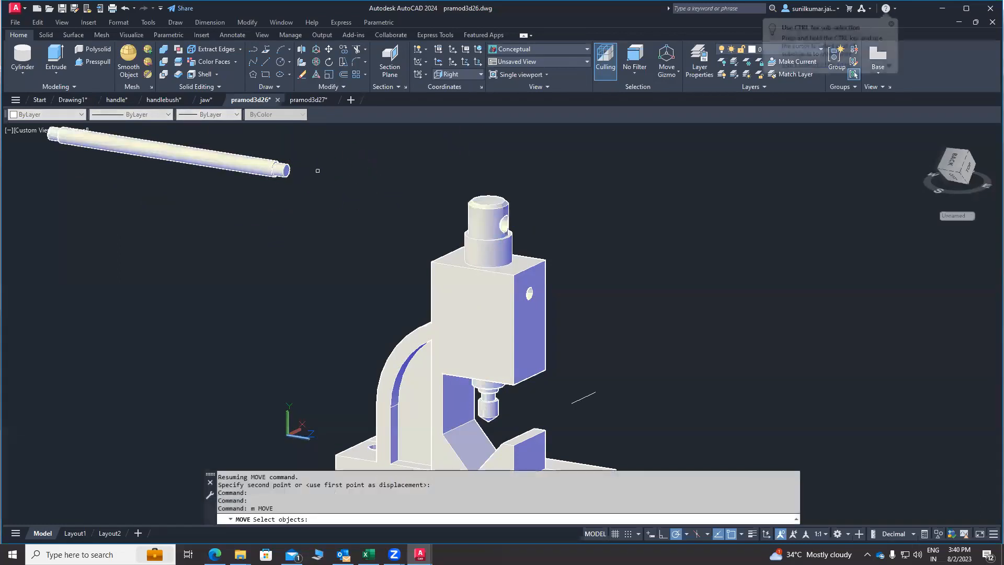
{"action": "left_click", "coordinate": [280, 168]}
{"action": "key", "text": "Return"}
{"action": "left_click", "coordinate": [286, 170]}
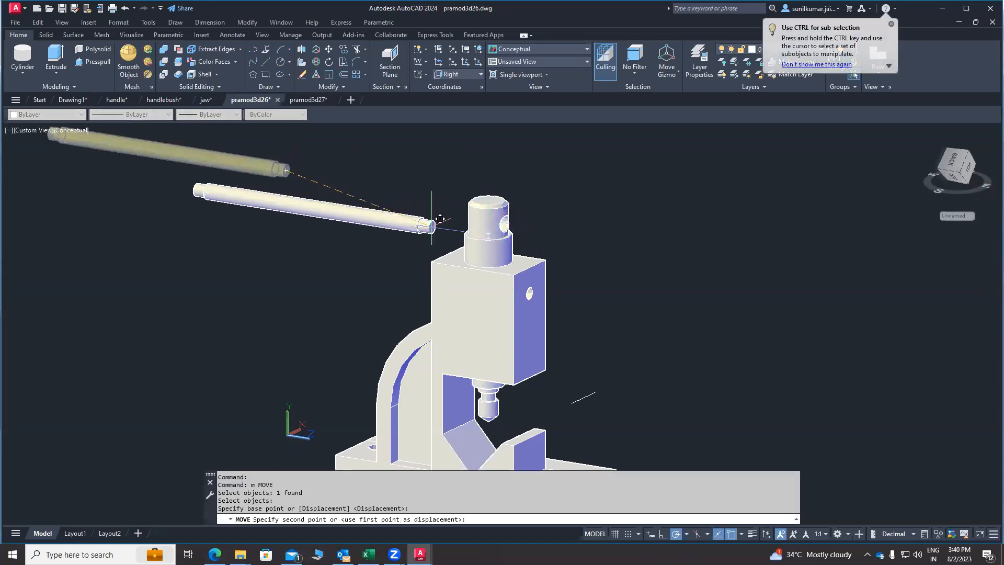
{"action": "left_click", "coordinate": [417, 226]}
{"action": "key", "text": "Escape"}
Step: Begin moving the handle again and turn on all running object snap modes while the move is active
{"action": "type", "text": "m"}
{"action": "key", "text": "Return"}
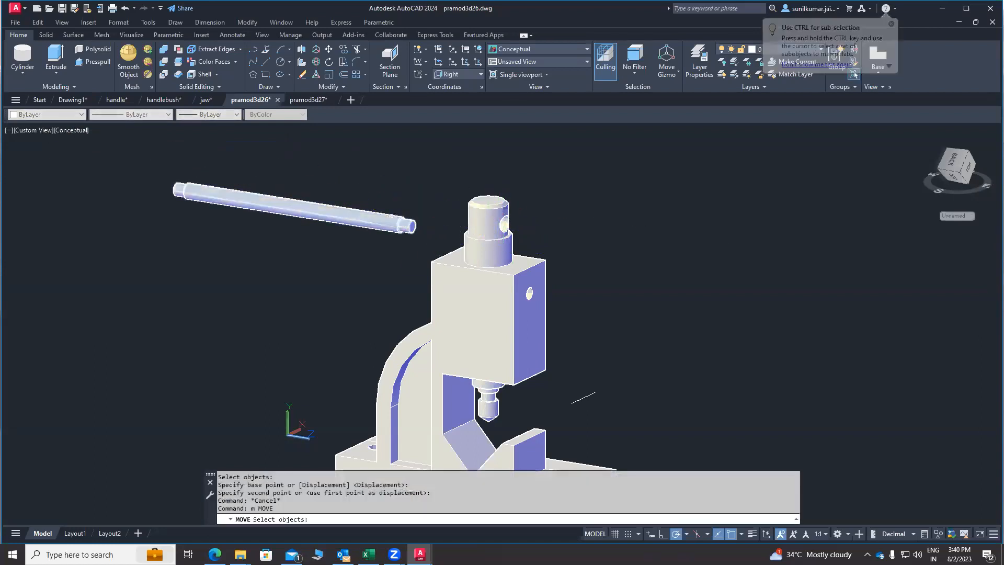
{"action": "scroll", "coordinate": [421, 222], "scroll_direction": "up", "scroll_amount": 2}
{"action": "left_click", "coordinate": [411, 224]}
{"action": "scroll", "coordinate": [405, 213], "scroll_direction": "up", "scroll_amount": 3}
{"action": "key", "text": "Return"}
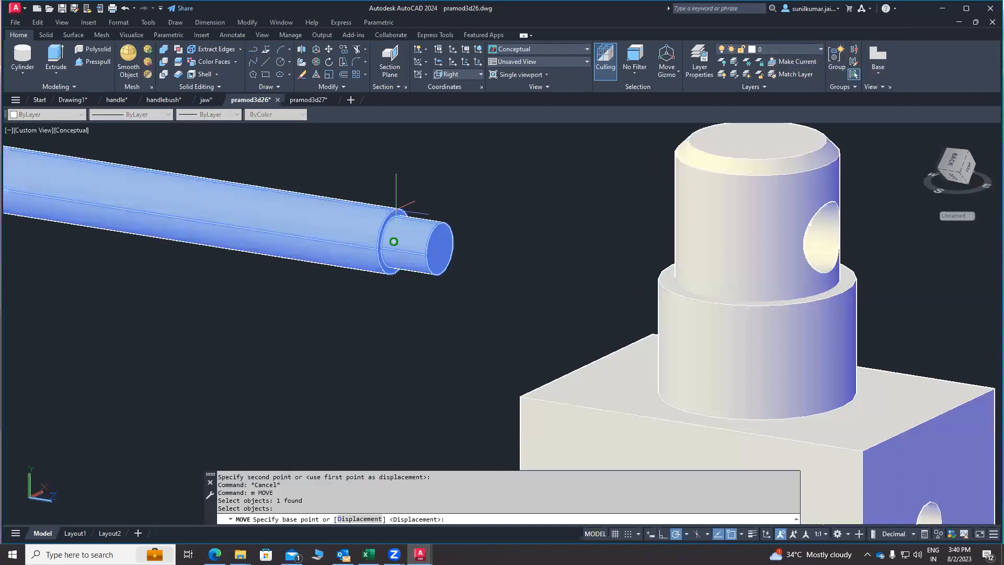
{"action": "left_click", "coordinate": [740, 534]}
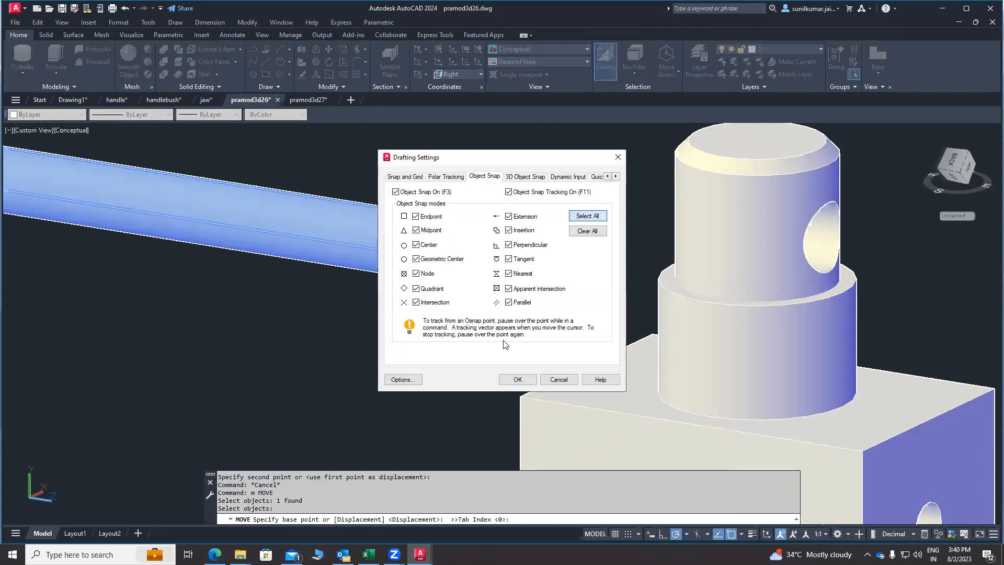
{"action": "left_click", "coordinate": [518, 380]}
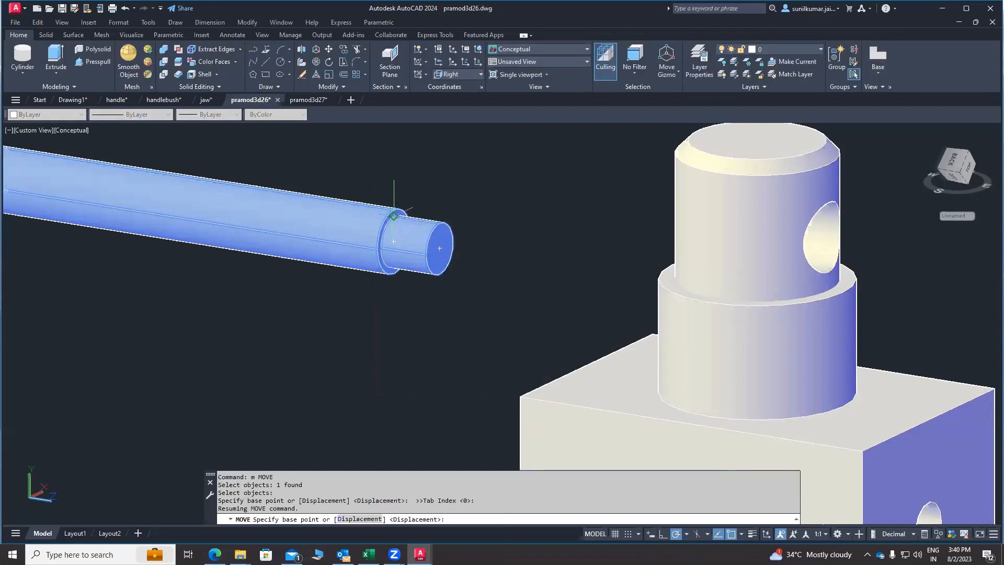
Step: Move the handle from the upper edge of its near shoulder to the edge of the cross hole in the screw head
{"action": "scroll", "coordinate": [405, 212], "scroll_direction": "up", "scroll_amount": 3}
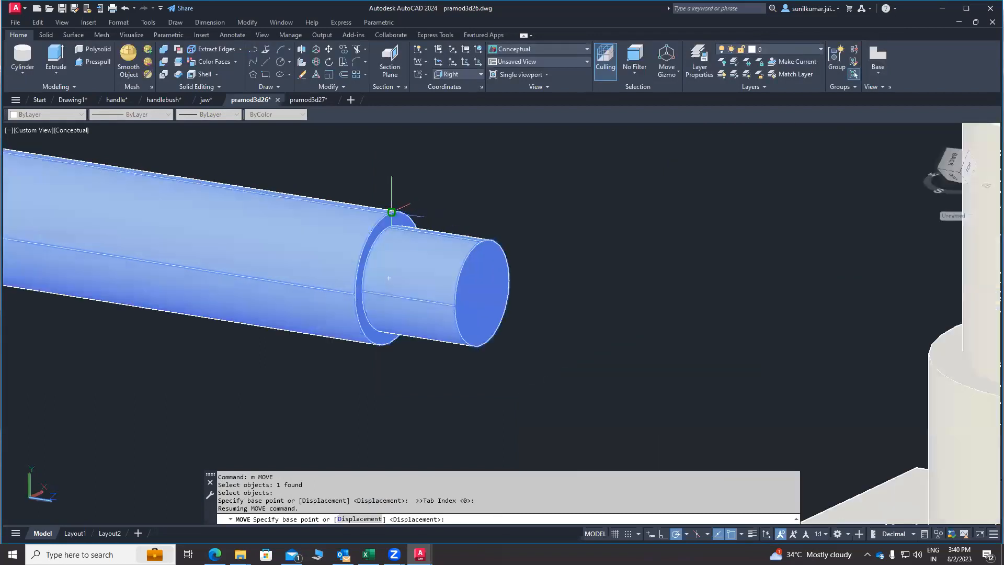
{"action": "left_click", "coordinate": [389, 213]}
{"action": "scroll", "coordinate": [366, 235], "scroll_direction": "down", "scroll_amount": 5}
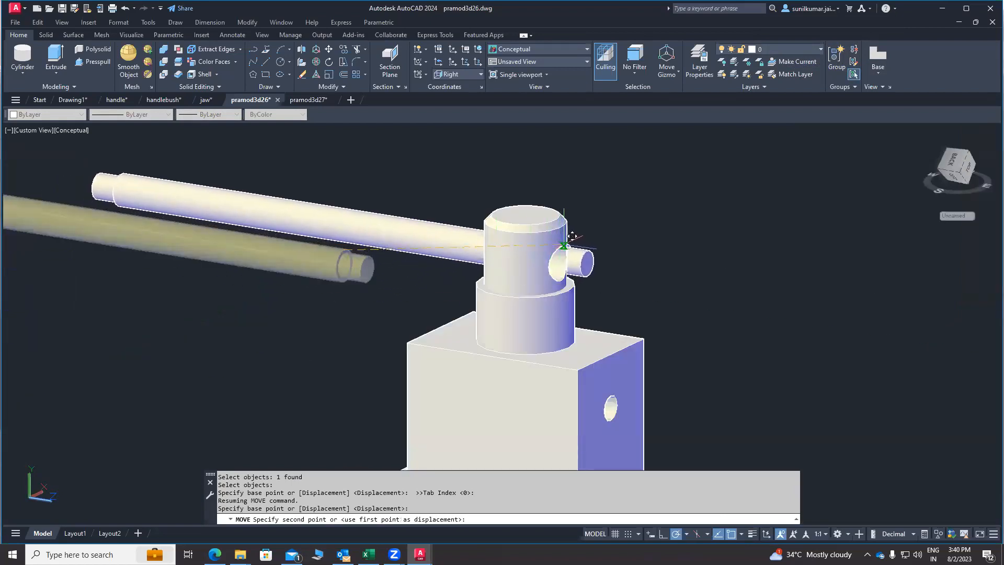
{"action": "left_click", "coordinate": [562, 245]}
{"action": "middle_click_drag", "start_coordinate": [607, 261], "coordinate": [549, 244]}
Step: Slide the handle along its own axis in +Z through the cross hole until it projects on both sides of the screw head
{"action": "key", "text": "Return"}
{"action": "left_click", "coordinate": [526, 248]}
{"action": "key", "text": "Return"}
{"action": "left_click", "coordinate": [576, 259]}
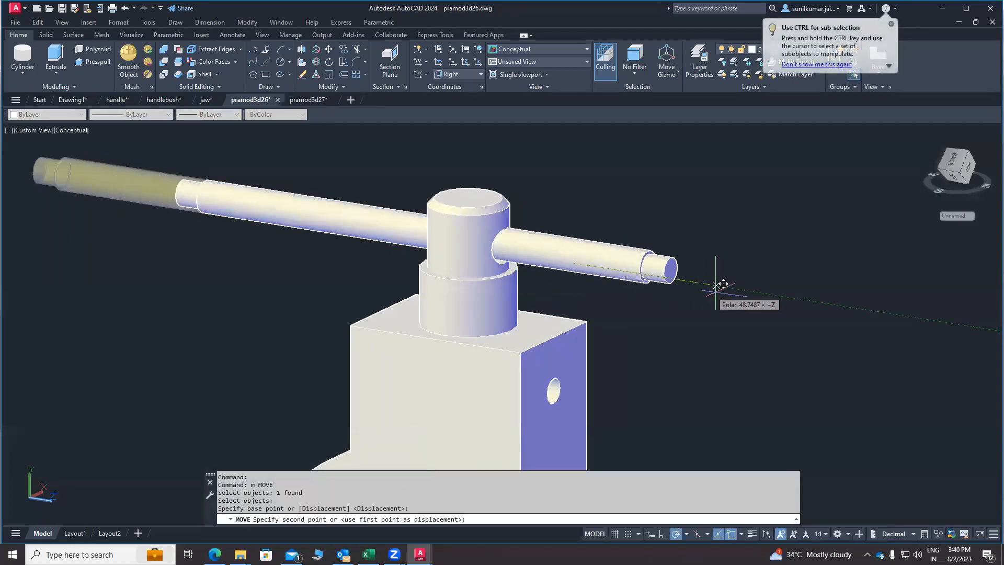
{"action": "left_click", "coordinate": [785, 302]}
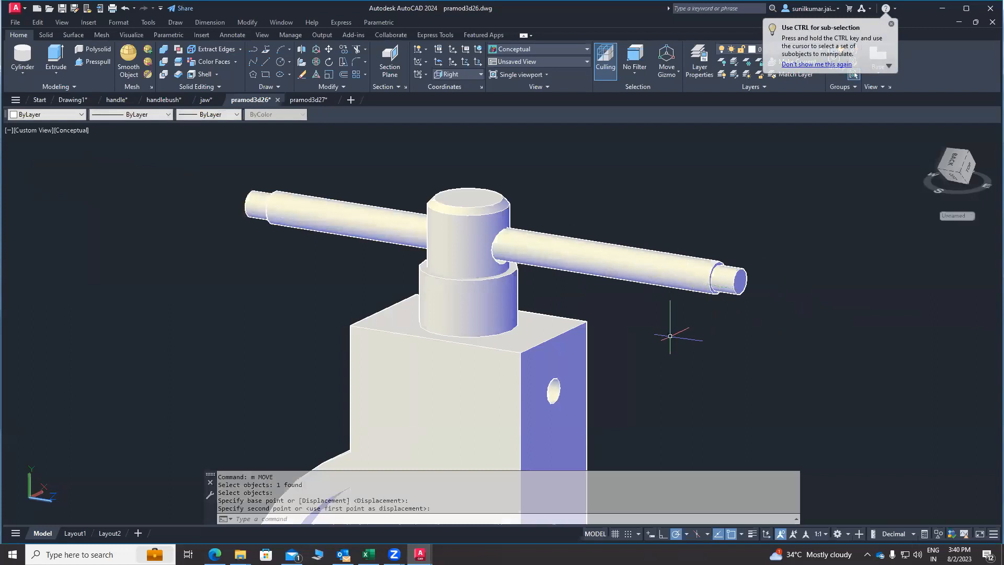
Step: Move the handle slightly straight down at 270° to seat it in the cross hole of the screw head
{"action": "type", "text": "m"}
{"action": "key", "text": "Return"}
{"action": "left_click", "coordinate": [651, 275]}
{"action": "key", "text": "Return"}
{"action": "left_click", "coordinate": [656, 299]}
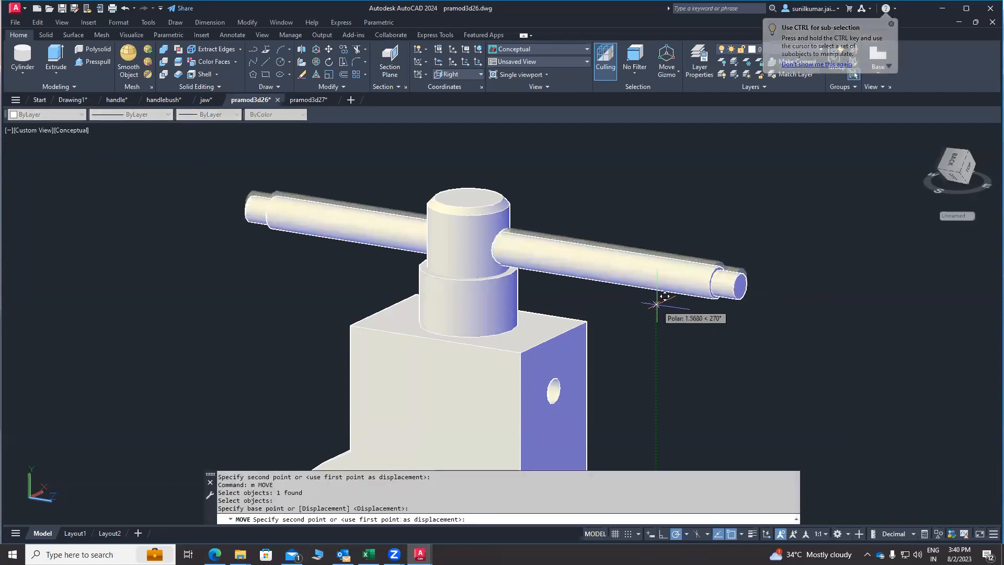
{"action": "left_click", "coordinate": [660, 297]}
Step: Cut the bore through the handle bush by presspulling the inner circle on its end face back through the solid
{"action": "scroll", "coordinate": [340, 295], "scroll_direction": "down", "scroll_amount": 5}
{"action": "middle_click_drag", "start_coordinate": [278, 367], "coordinate": [337, 355], "text": "shift"}
{"action": "middle_click_drag", "start_coordinate": [324, 282], "coordinate": [278, 294], "text": "shift"}
{"action": "scroll", "coordinate": [108, 230], "scroll_direction": "up", "scroll_amount": 10}
{"action": "middle_click_drag", "start_coordinate": [148, 230], "coordinate": [141, 275], "text": "shift"}
{"action": "scroll", "coordinate": [257, 314], "scroll_direction": "down", "scroll_amount": 10}
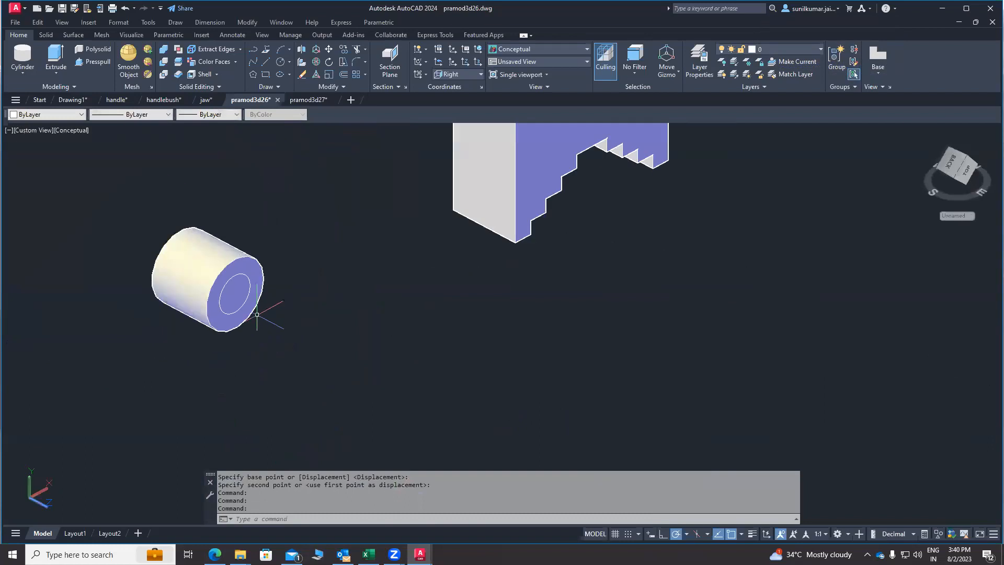
{"action": "scroll", "coordinate": [230, 295], "scroll_direction": "up", "scroll_amount": 3}
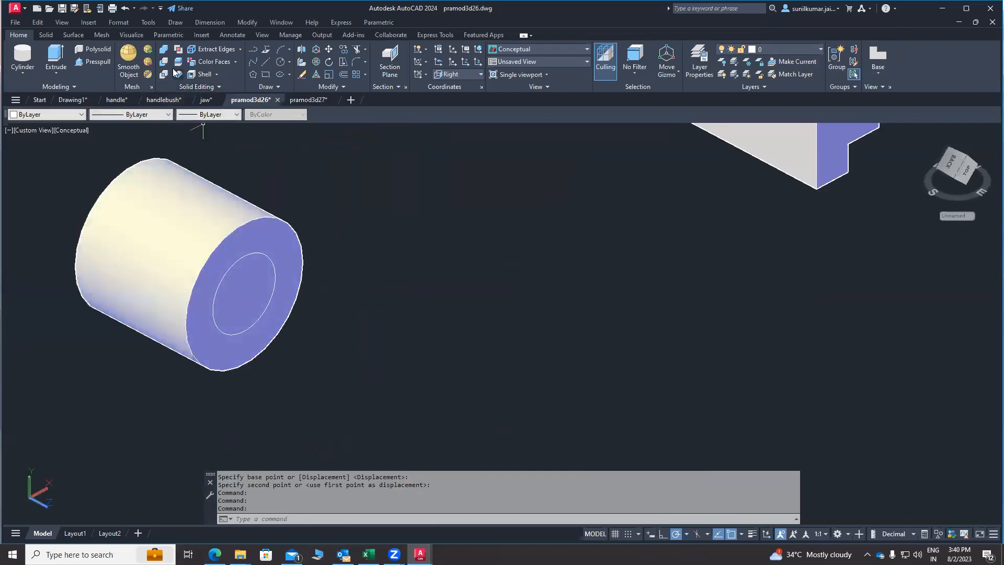
{"action": "left_click", "coordinate": [90, 63]}
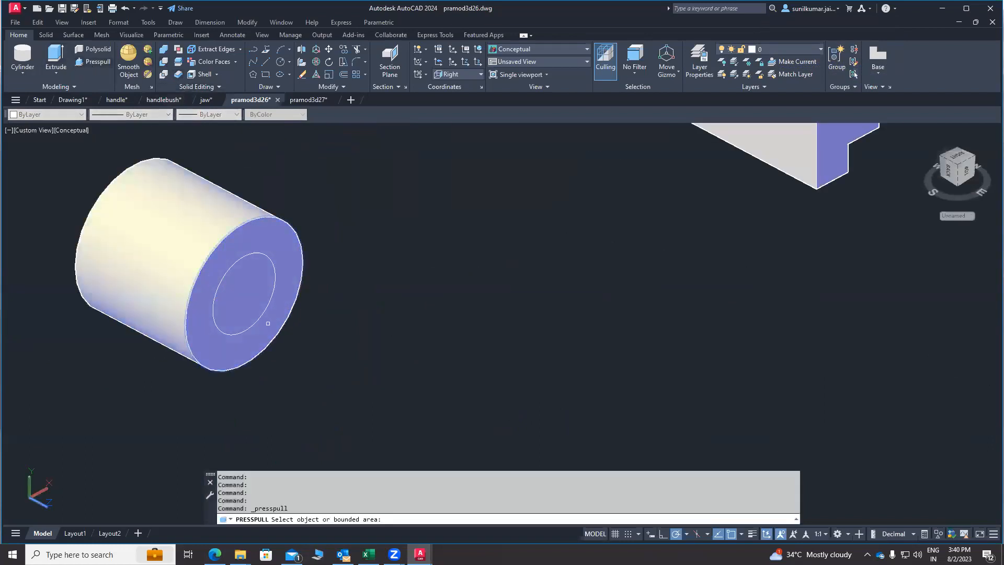
{"action": "left_click", "coordinate": [246, 304]}
{"action": "left_click", "coordinate": [170, 307]}
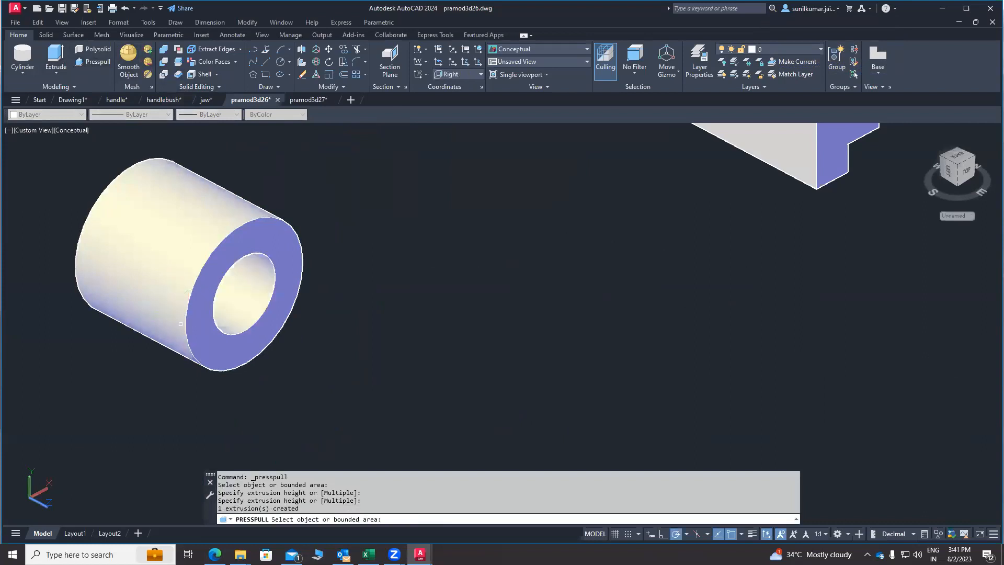
{"action": "scroll", "coordinate": [194, 257], "scroll_direction": "down", "scroll_amount": 2}
{"action": "mouse_move", "coordinate": [219, 308]}
{"action": "middle_mouse_down", "text": "shift"}
{"action": "mouse_move", "coordinate": [198, 276]}
{"action": "mouse_move", "coordinate": [213, 298]}
{"action": "middle_mouse_up", "text": "shift"}
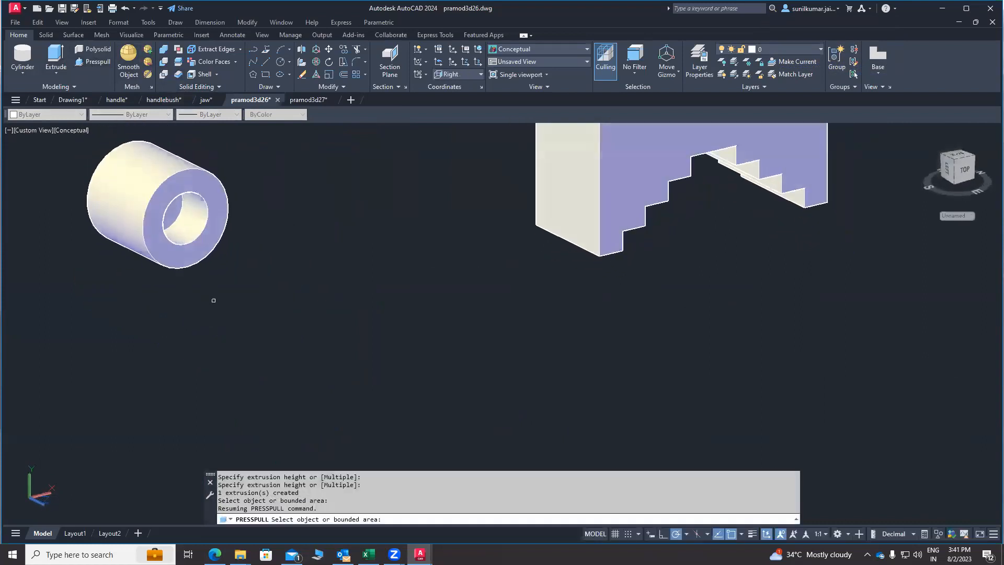
{"action": "scroll", "coordinate": [230, 302], "scroll_direction": "down", "scroll_amount": 6}
{"action": "scroll", "coordinate": [231, 301], "scroll_direction": "up", "scroll_amount": 2}
{"action": "key", "text": "Return"}
{"action": "key", "text": "Escape"}
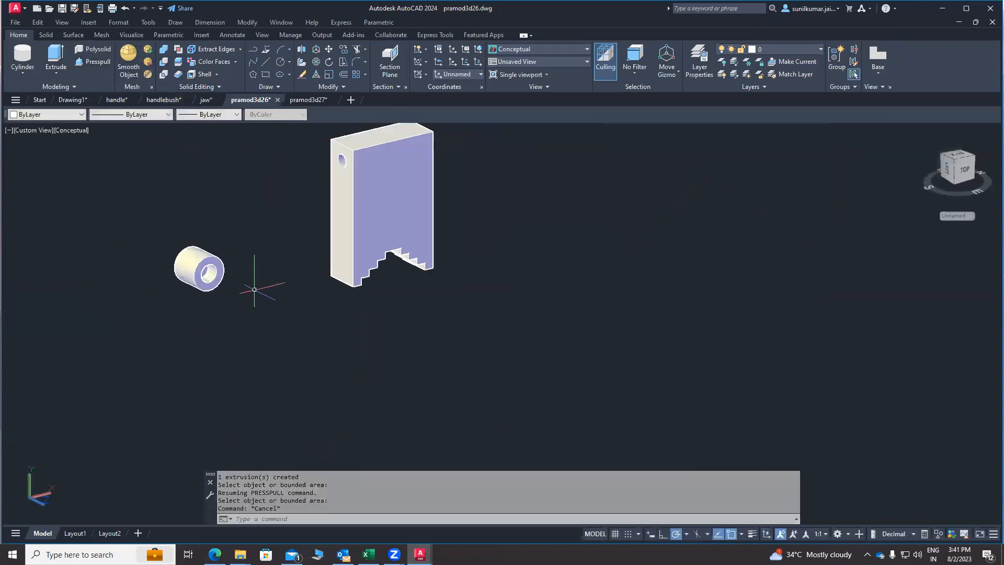
Step: Begin moving the handle bush together with its circle, using the center of the bore on its end face as base point
{"action": "type", "text": "m"}
{"action": "key", "text": "Return"}
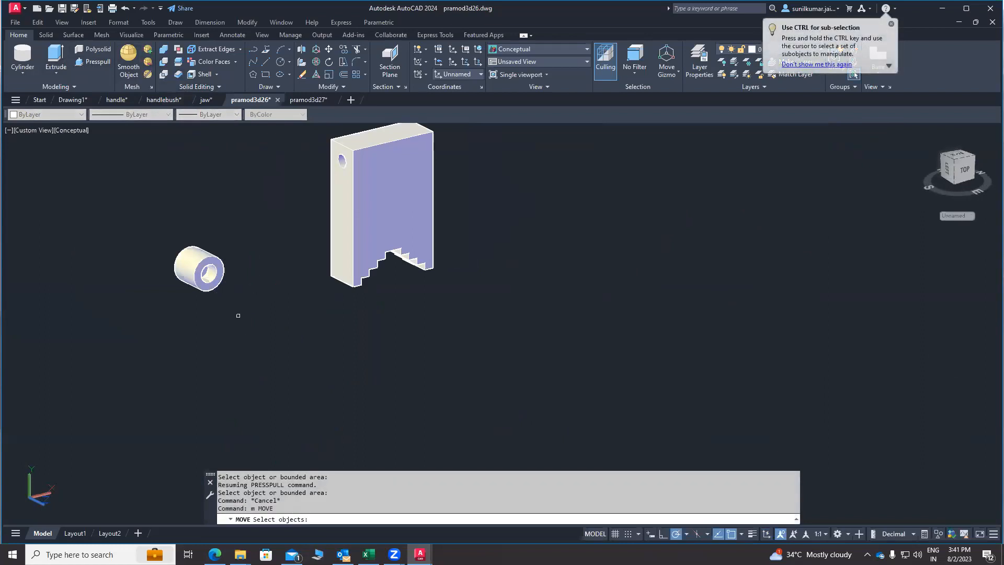
{"action": "scroll", "coordinate": [183, 285], "scroll_direction": "up", "scroll_amount": 4}
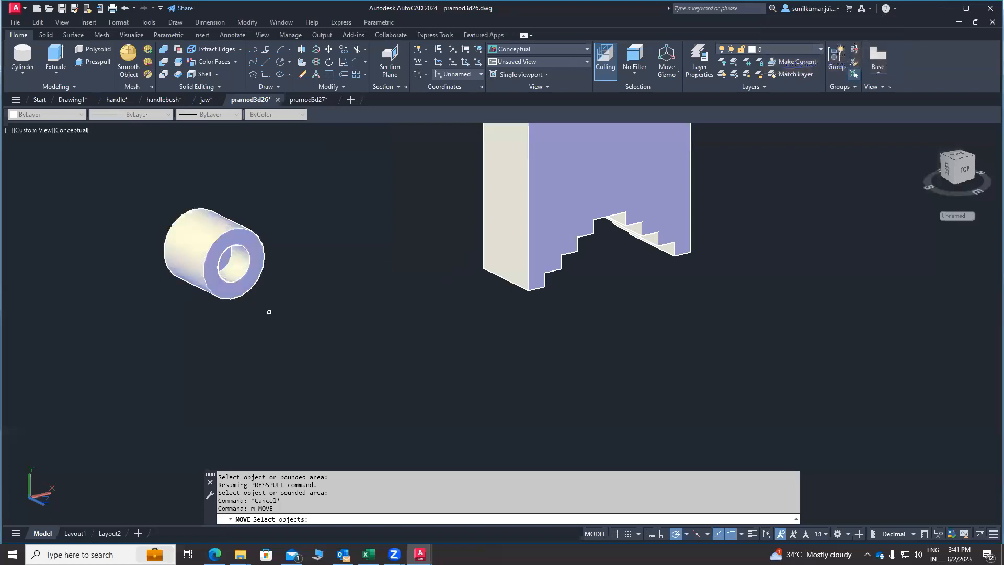
{"action": "left_click", "coordinate": [257, 312]}
{"action": "left_click", "coordinate": [195, 242]}
{"action": "key", "text": "Return"}
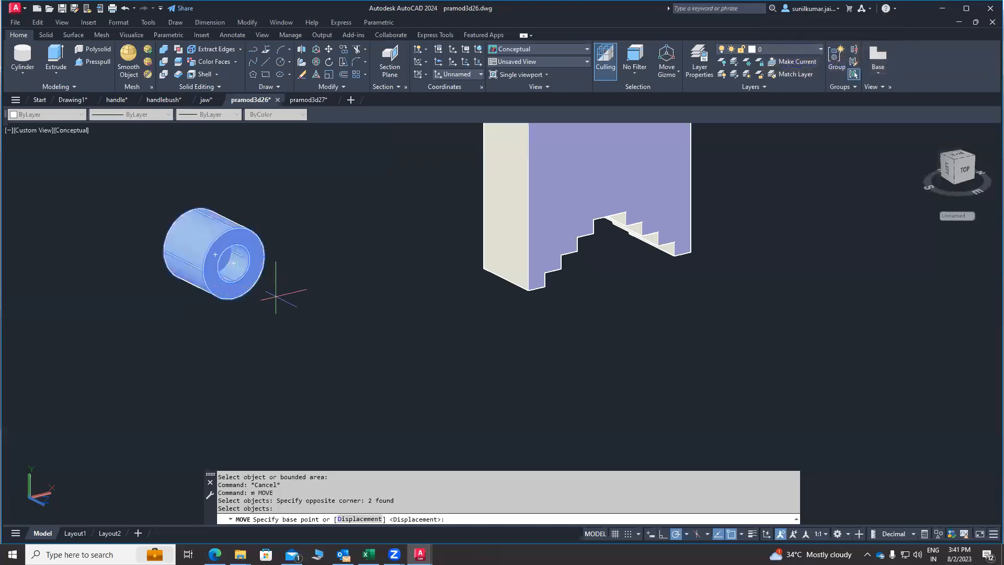
{"action": "middle_click_drag", "start_coordinate": [265, 295], "coordinate": [243, 297], "text": "shift"}
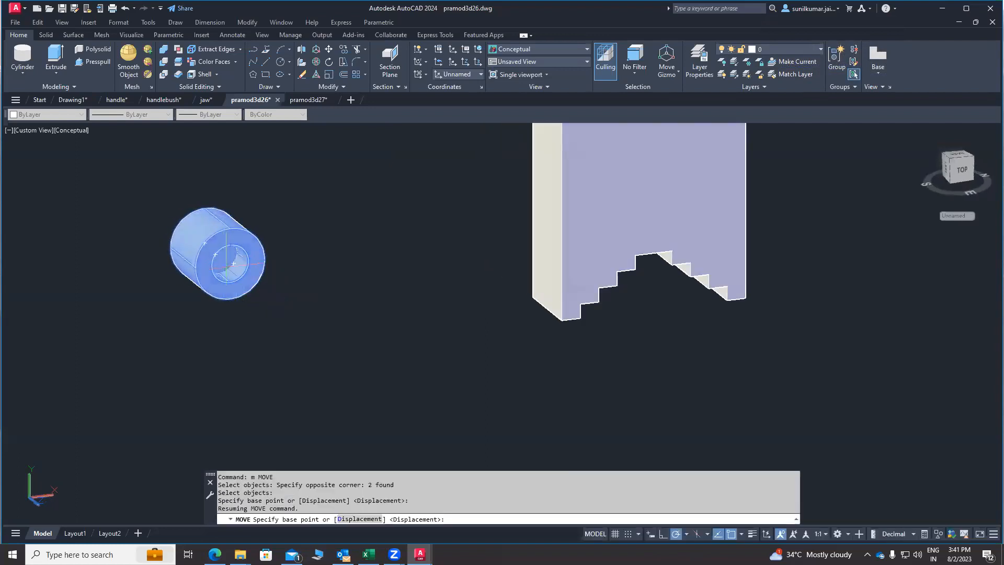
{"action": "scroll", "coordinate": [233, 268], "scroll_direction": "up", "scroll_amount": 5}
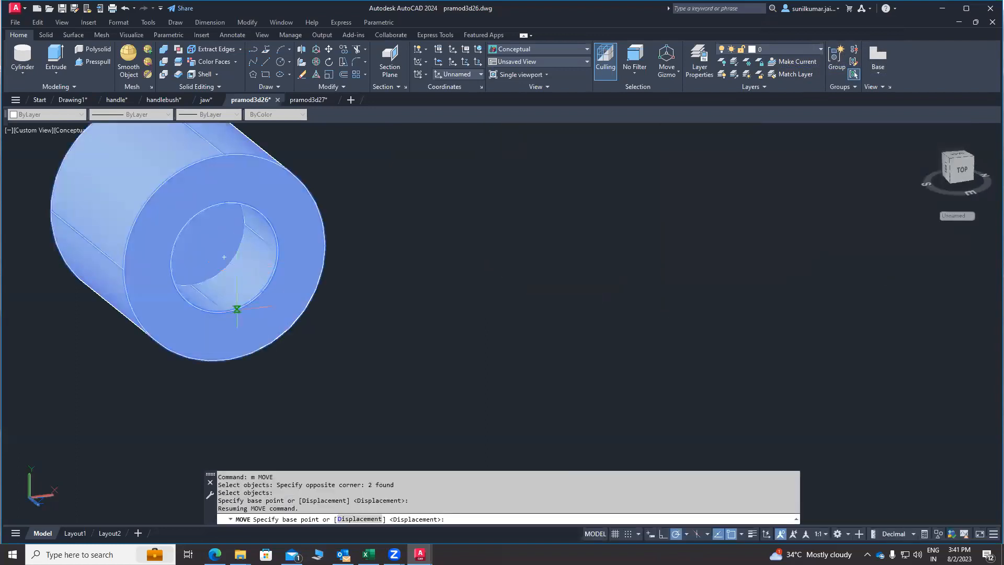
{"action": "scroll", "coordinate": [237, 316], "scroll_direction": "down", "scroll_amount": 4}
{"action": "middle_click_drag", "start_coordinate": [213, 340], "coordinate": [237, 332], "text": "shift"}
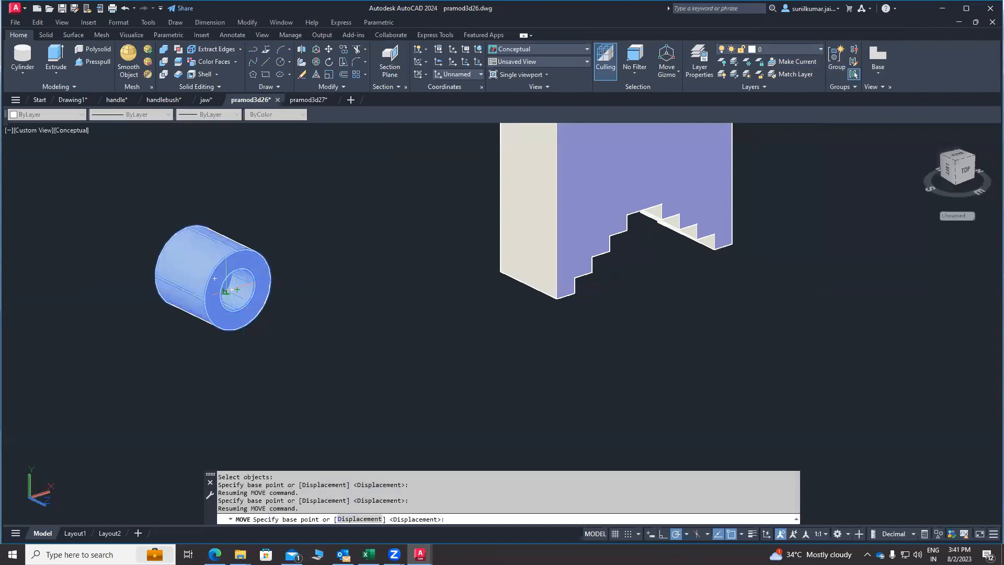
{"action": "scroll", "coordinate": [232, 289], "scroll_direction": "up", "scroll_amount": 3}
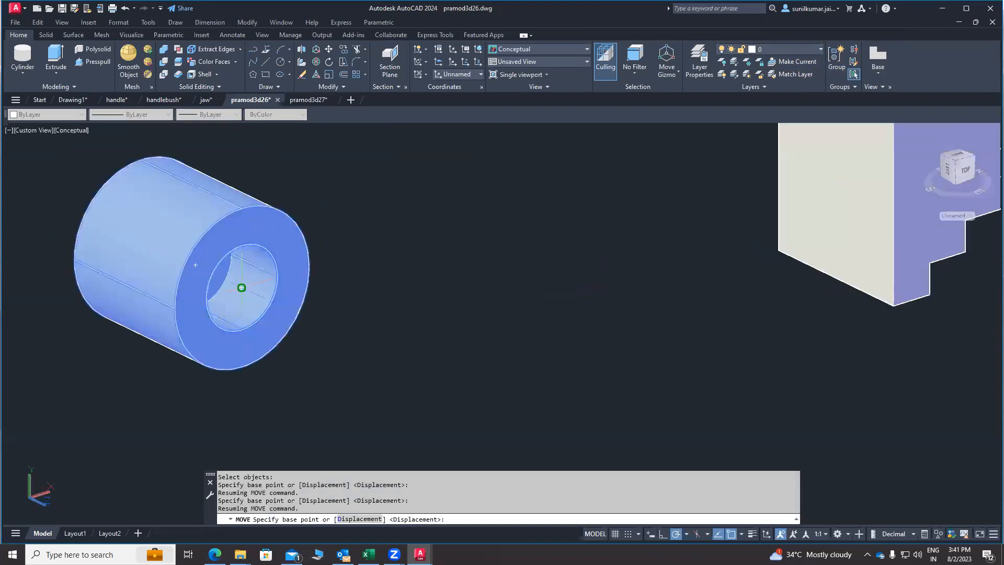
{"action": "left_click", "coordinate": [241, 287]}
Step: Place the handle bush at the center of the handle's end face on the side near the jaw
{"action": "scroll", "coordinate": [241, 287], "scroll_direction": "down", "scroll_amount": 6}
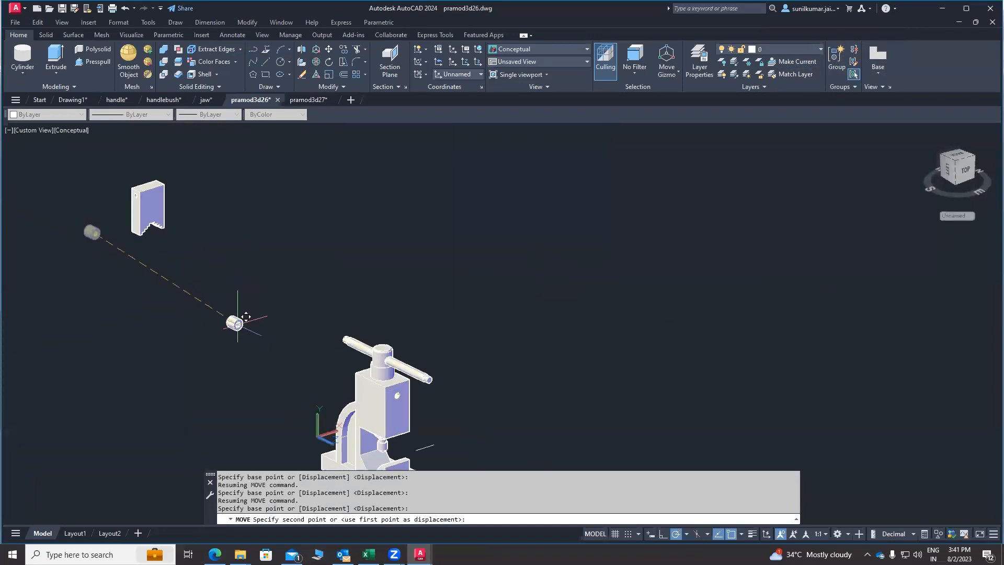
{"action": "scroll", "coordinate": [246, 317], "scroll_direction": "up", "scroll_amount": 8}
{"action": "middle_click_drag", "start_coordinate": [397, 360], "coordinate": [443, 346], "text": "shift"}
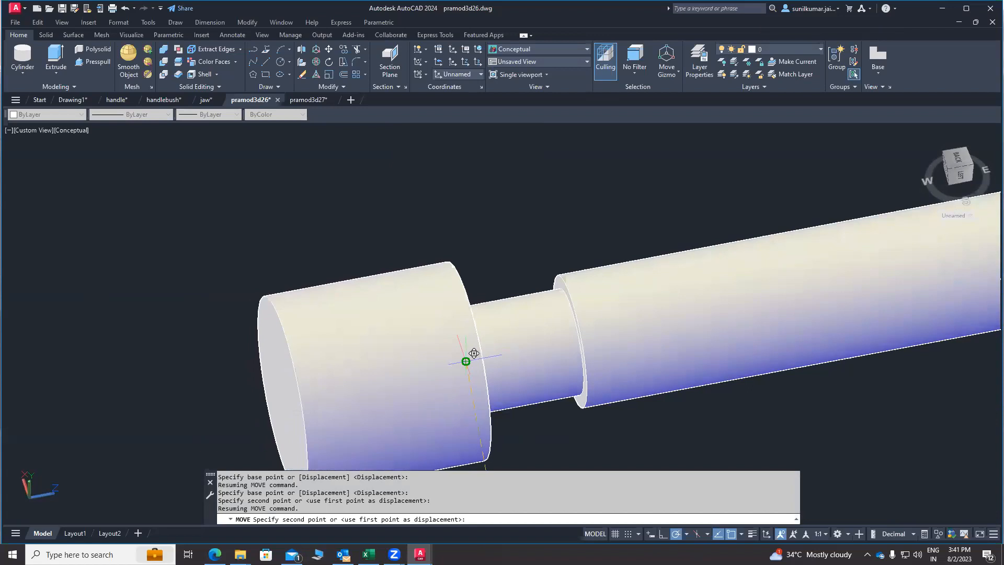
{"action": "left_click", "coordinate": [474, 353]}
{"action": "scroll", "coordinate": [366, 376], "scroll_direction": "down", "scroll_amount": 3}
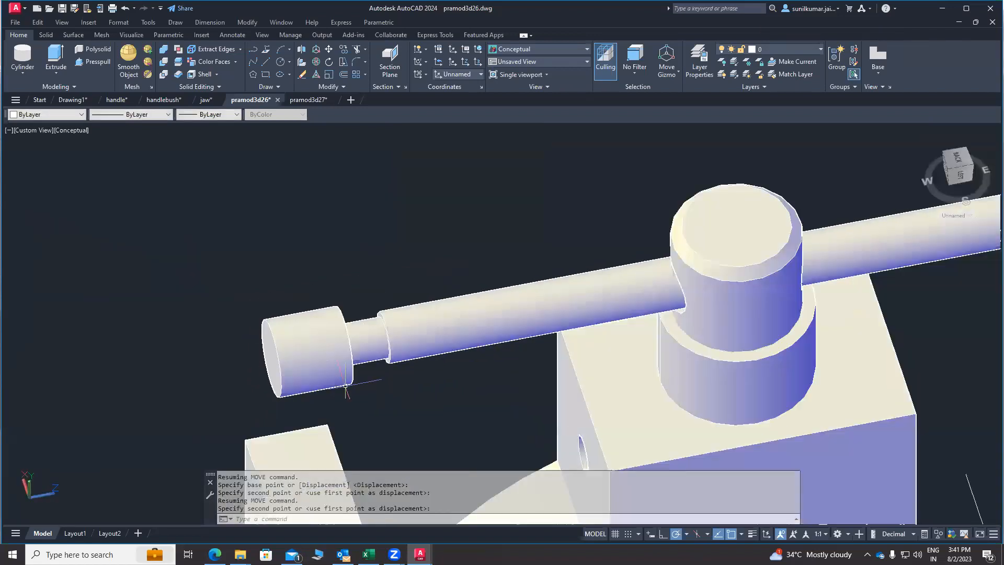
Step: Slide the handle bush along +Z over the reduced handle end until it meets the handle's shoulder
{"action": "type", "text": "m"}
{"action": "key", "text": "Return"}
{"action": "left_click", "coordinate": [340, 372]}
{"action": "key", "text": "Return"}
{"action": "left_click", "coordinate": [393, 411]}
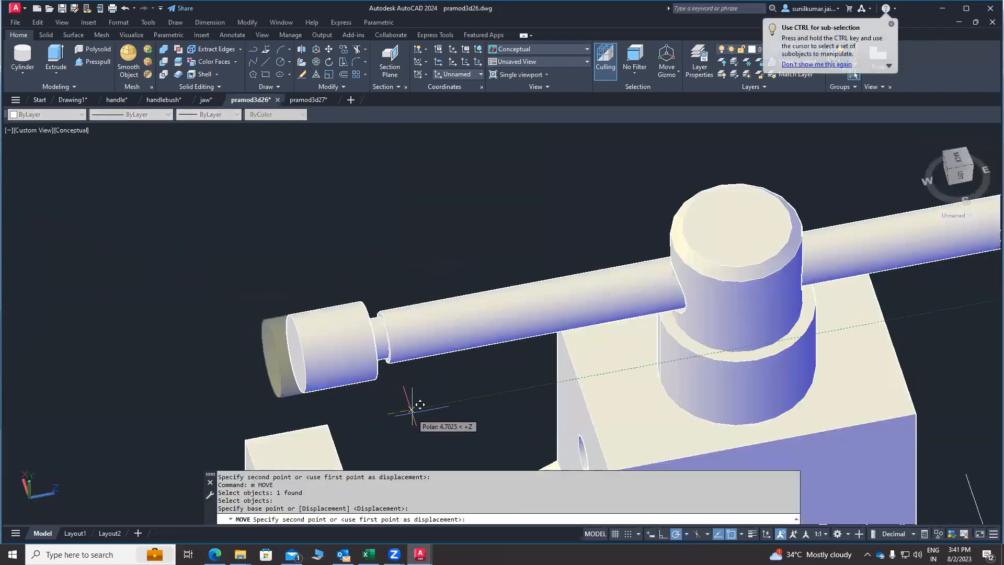
{"action": "left_click", "coordinate": [425, 407]}
{"action": "scroll", "coordinate": [355, 268], "scroll_direction": "down", "scroll_amount": 3}
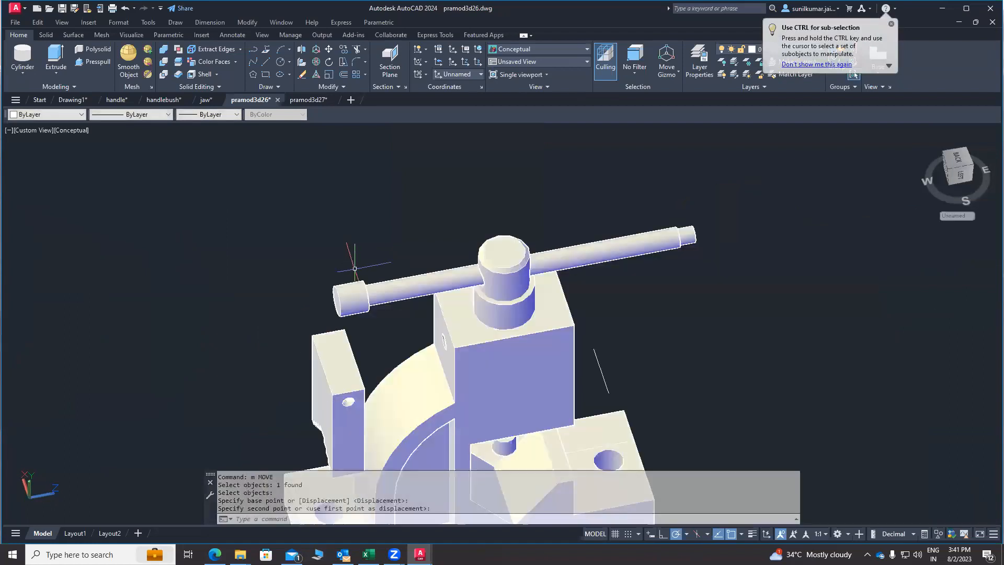
Step: Mirror the handle bush in the front view about the screw's vertical centerline, keeping the original bush
{"action": "left_click", "coordinate": [528, 62]}
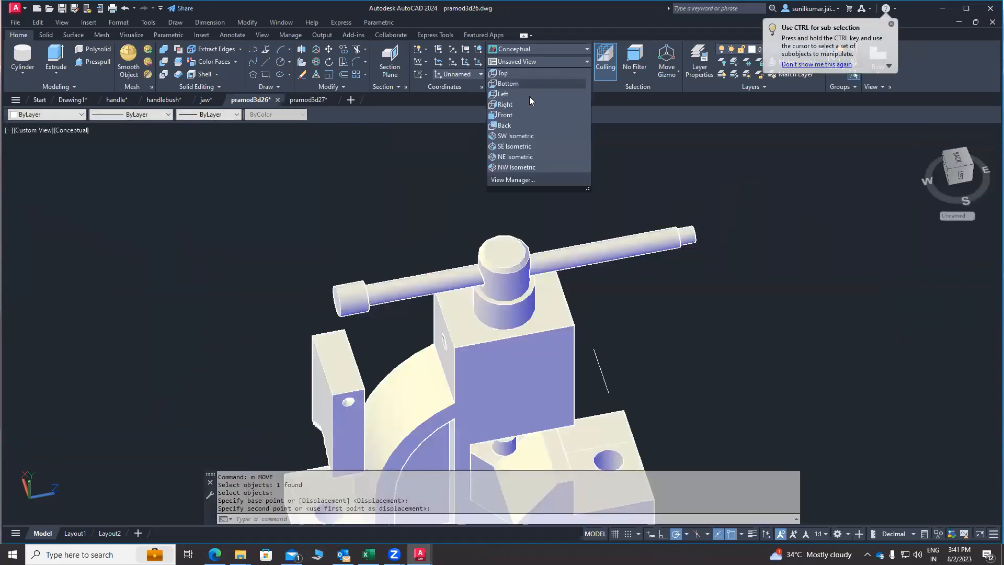
{"action": "left_click", "coordinate": [515, 114]}
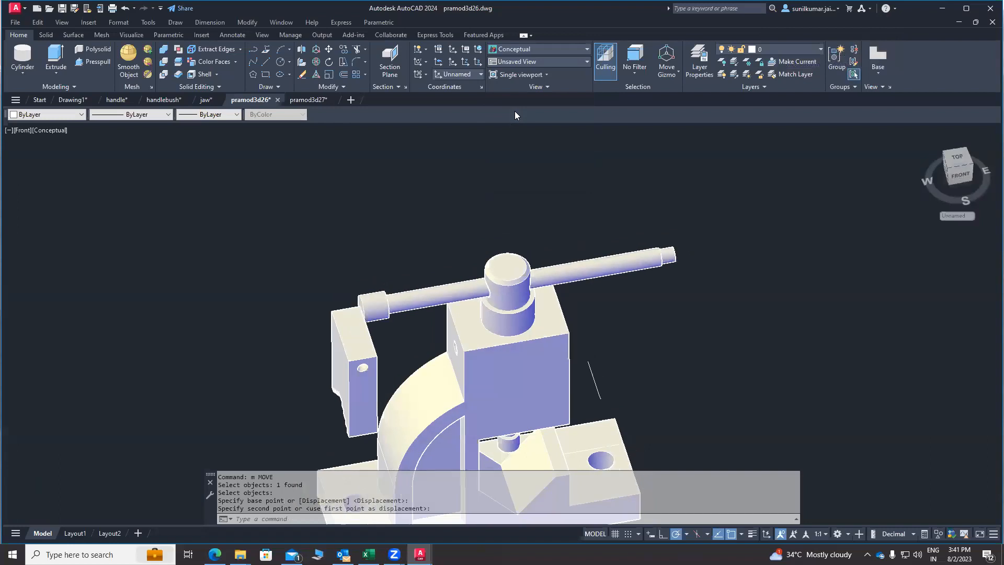
{"action": "type", "text": "mi"}
{"action": "key", "text": "Return"}
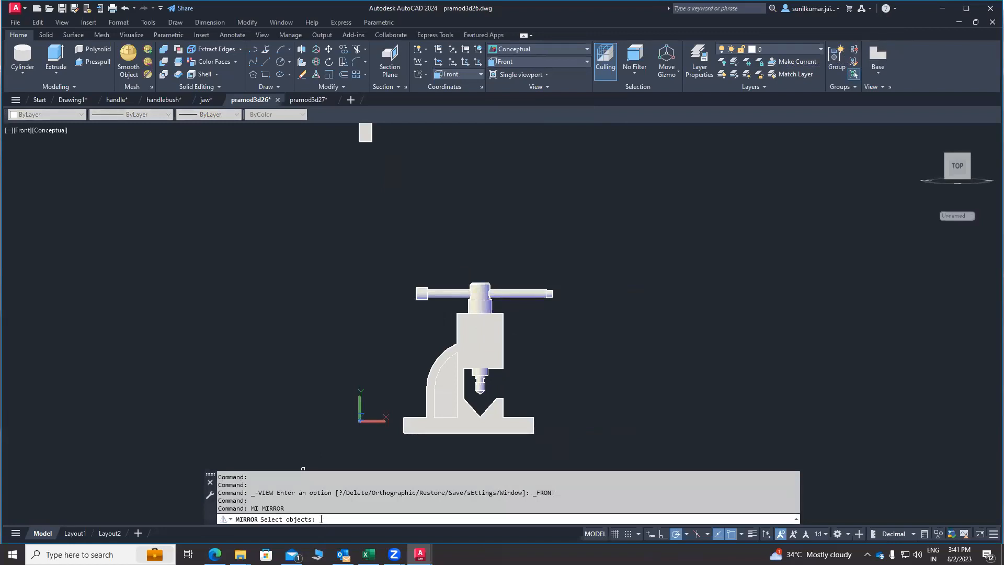
{"action": "left_click", "coordinate": [421, 294]}
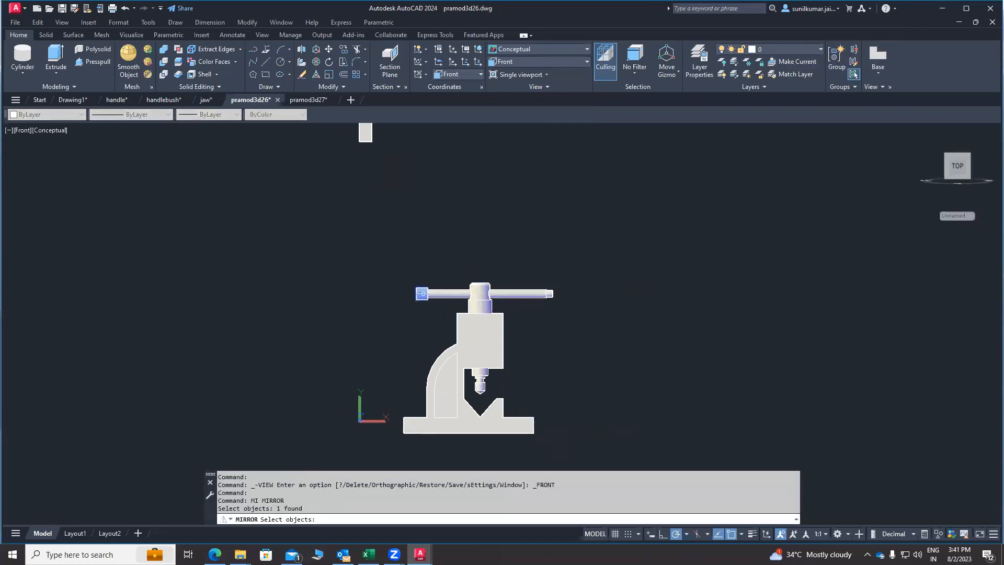
{"action": "scroll", "coordinate": [436, 314], "scroll_direction": "up", "scroll_amount": 3}
{"action": "middle_click_drag", "start_coordinate": [428, 306], "coordinate": [407, 280]}
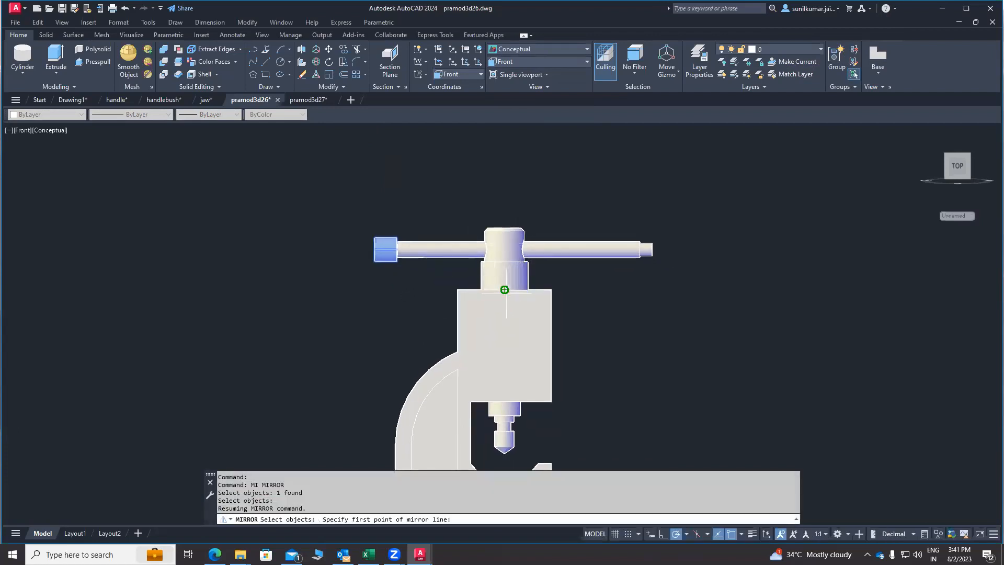
{"action": "left_click", "coordinate": [505, 290]}
{"action": "left_click", "coordinate": [504, 350]}
{"action": "key", "text": "Return"}
Step: Move the mirrored handle bush horizontally outward so it covers the handle's uncovered reduced end
{"action": "type", "text": "m"}
{"action": "key", "text": "Return"}
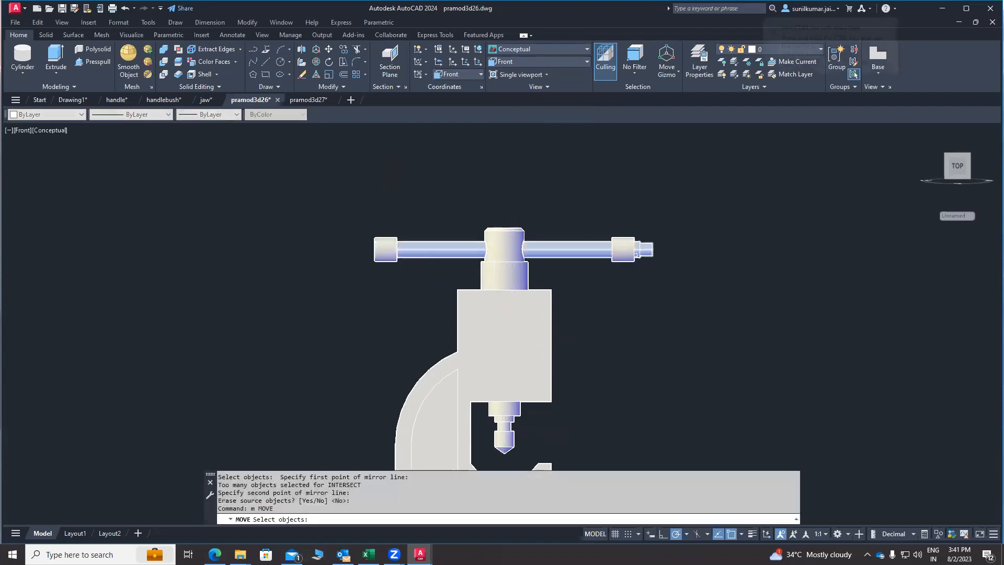
{"action": "left_click", "coordinate": [624, 256]}
{"action": "key", "text": "Return"}
{"action": "left_click", "coordinate": [645, 302]}
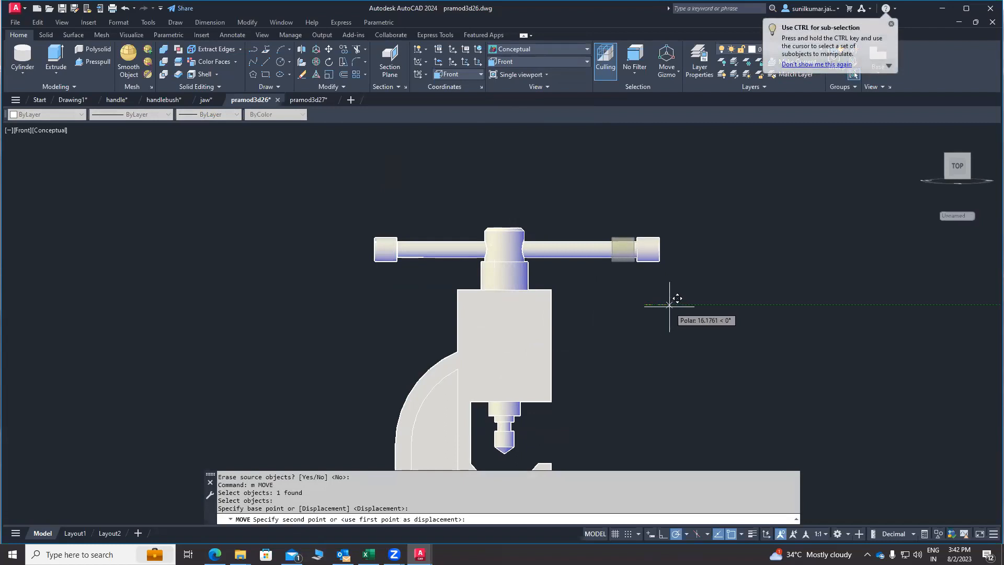
{"action": "left_click", "coordinate": [666, 305]}
{"action": "scroll", "coordinate": [520, 185], "scroll_direction": "down", "scroll_amount": 3}
{"action": "middle_click_drag", "start_coordinate": [579, 303], "coordinate": [479, 344], "text": "shift"}
{"action": "middle_click_drag", "start_coordinate": [350, 321], "coordinate": [218, 347]}
{"action": "middle_click_drag", "start_coordinate": [315, 356], "coordinate": [251, 336]}
{"action": "middle_click_drag", "start_coordinate": [345, 320], "coordinate": [381, 336], "text": "shift"}
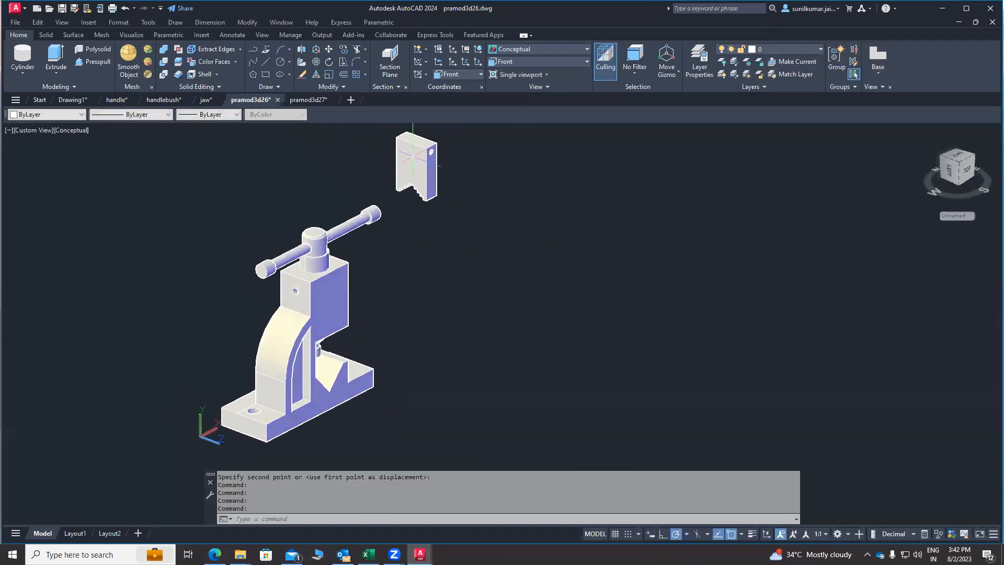
{"action": "middle_click_drag", "start_coordinate": [375, 258], "coordinate": [260, 283], "text": "shift"}
{"action": "middle_click_drag", "start_coordinate": [228, 312], "coordinate": [251, 308], "text": "shift"}
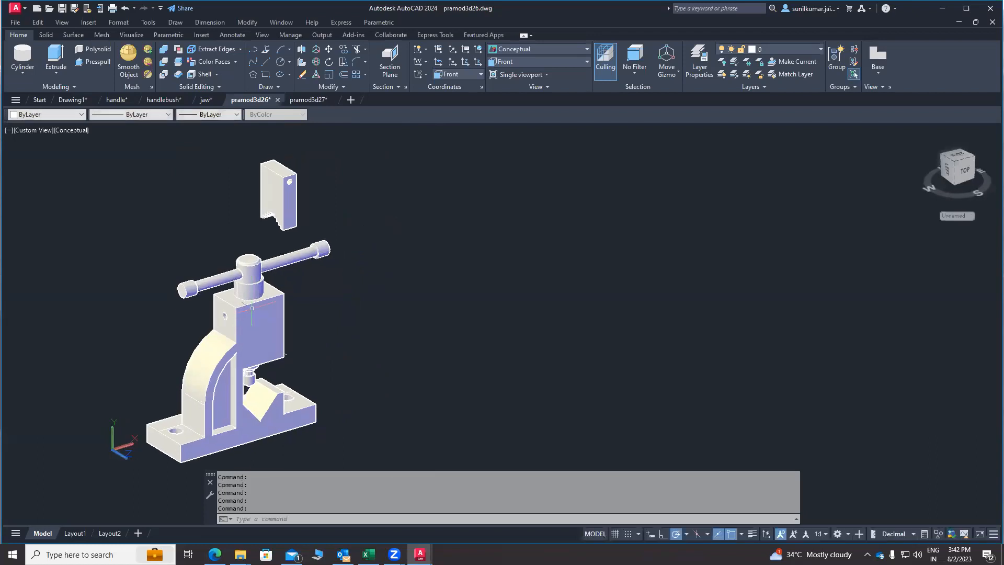
{"action": "left_click", "coordinate": [314, 65]}
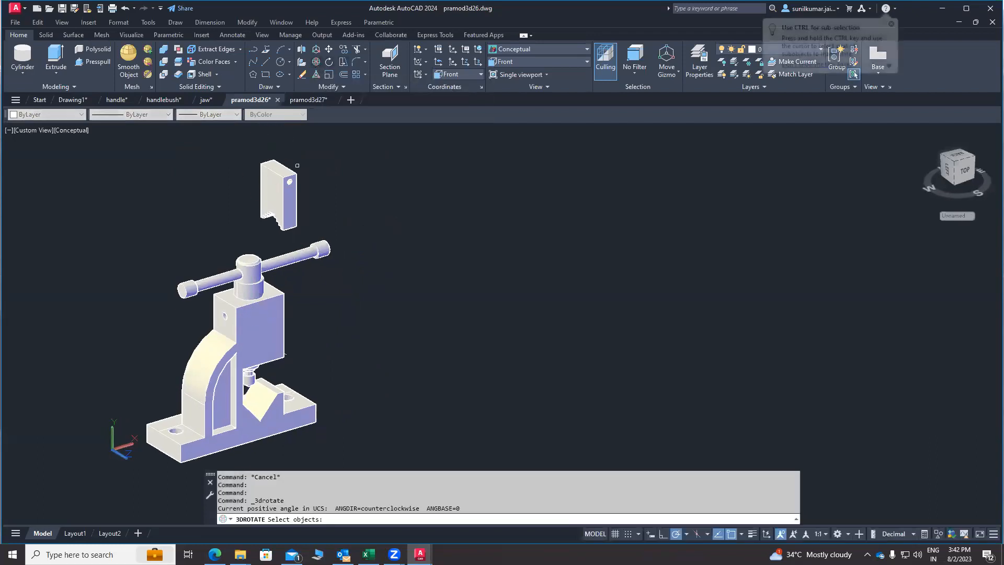
{"action": "key", "text": "Escape"}
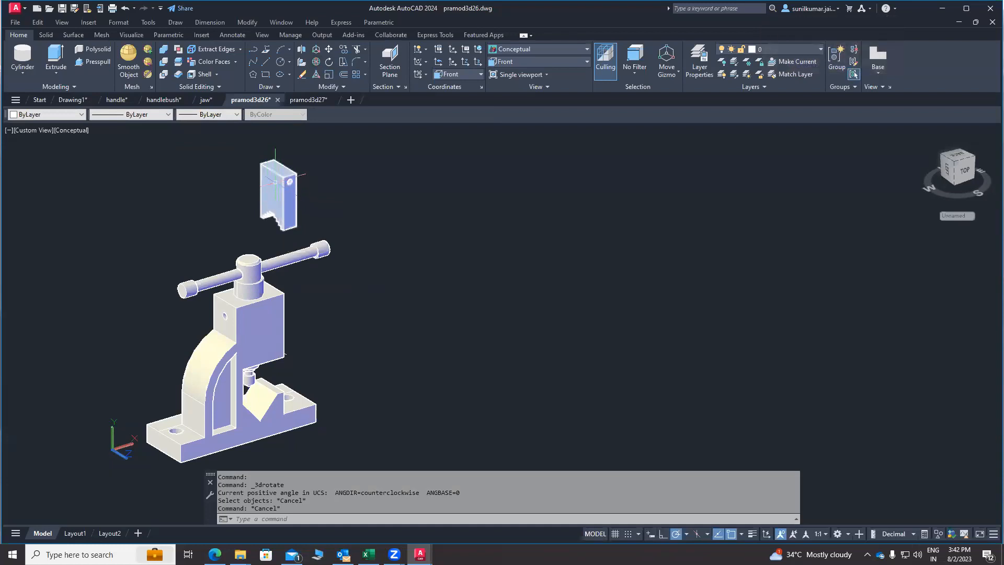
Step: Begin a 3D Align of the jaw, taking one lower and two adjacent upper corners of its broad face as source points
{"action": "scroll", "coordinate": [269, 196], "scroll_direction": "up", "scroll_amount": 1}
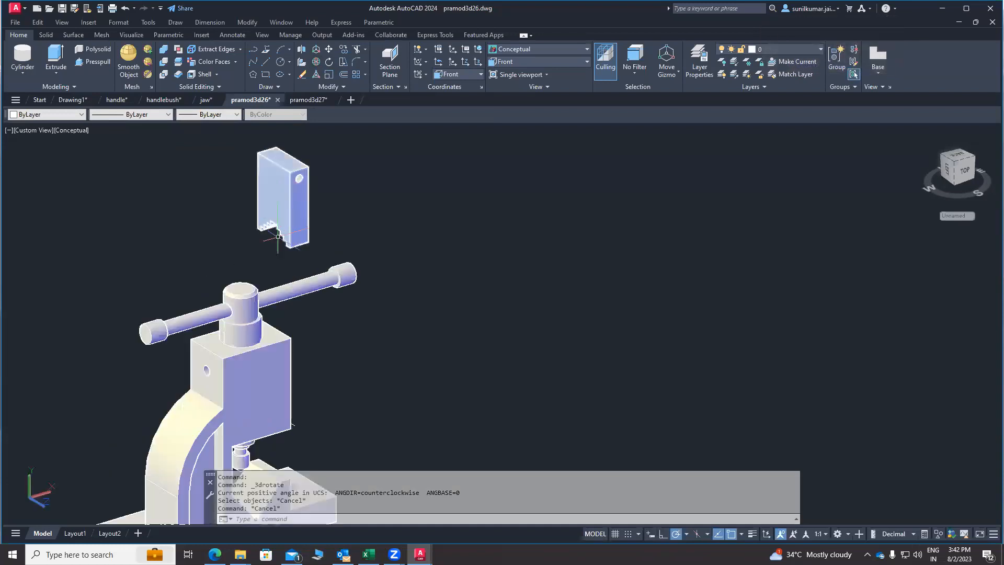
{"action": "scroll", "coordinate": [280, 242], "scroll_direction": "up", "scroll_amount": 1}
{"action": "middle_click_drag", "start_coordinate": [324, 416], "coordinate": [300, 355]}
{"action": "middle_click_drag", "start_coordinate": [305, 271], "coordinate": [305, 311]}
{"action": "middle_click_drag", "start_coordinate": [192, 255], "coordinate": [286, 226]}
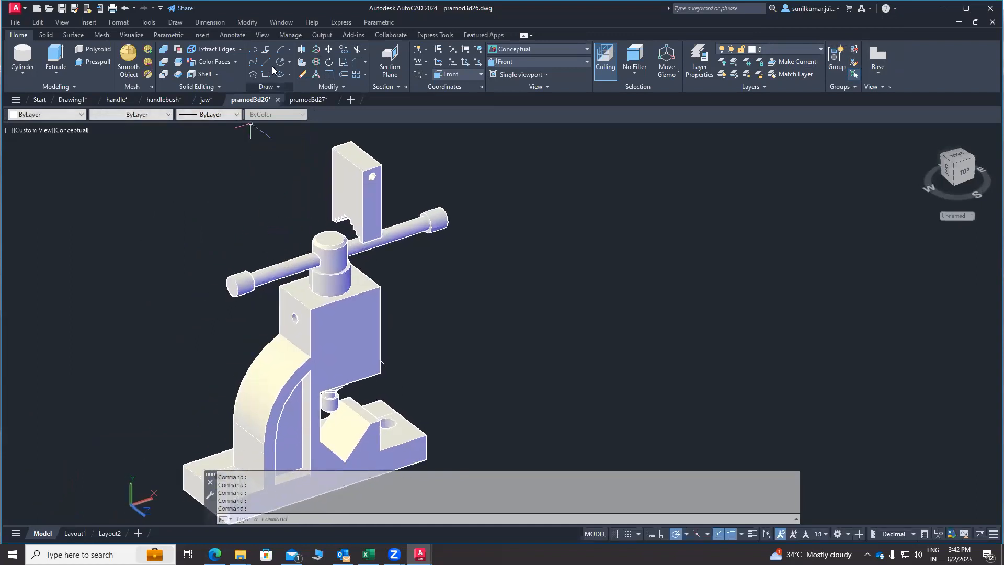
{"action": "left_click", "coordinate": [247, 22]}
{"action": "mouse_move", "coordinate": [315, 310]}
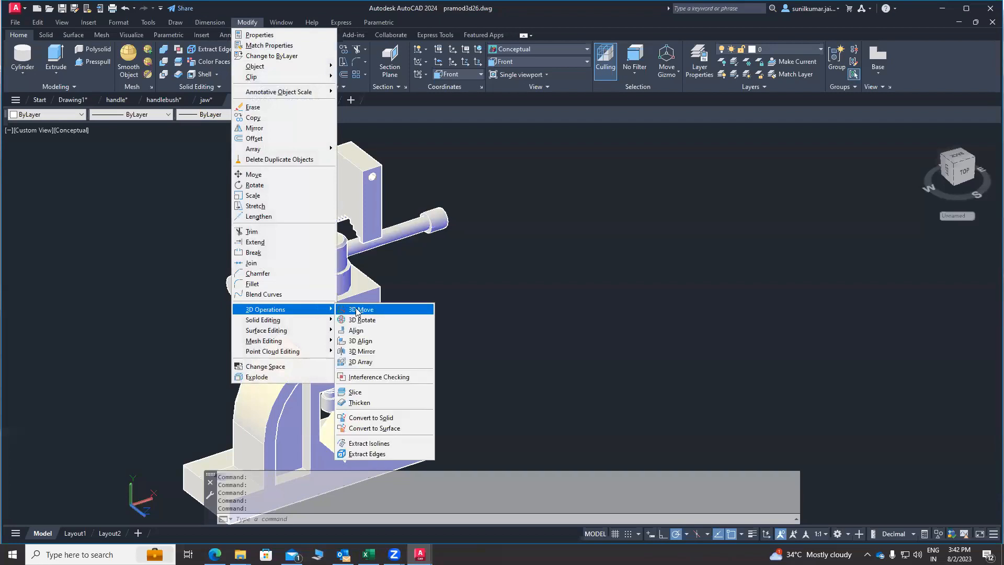
{"action": "left_click", "coordinate": [364, 340]}
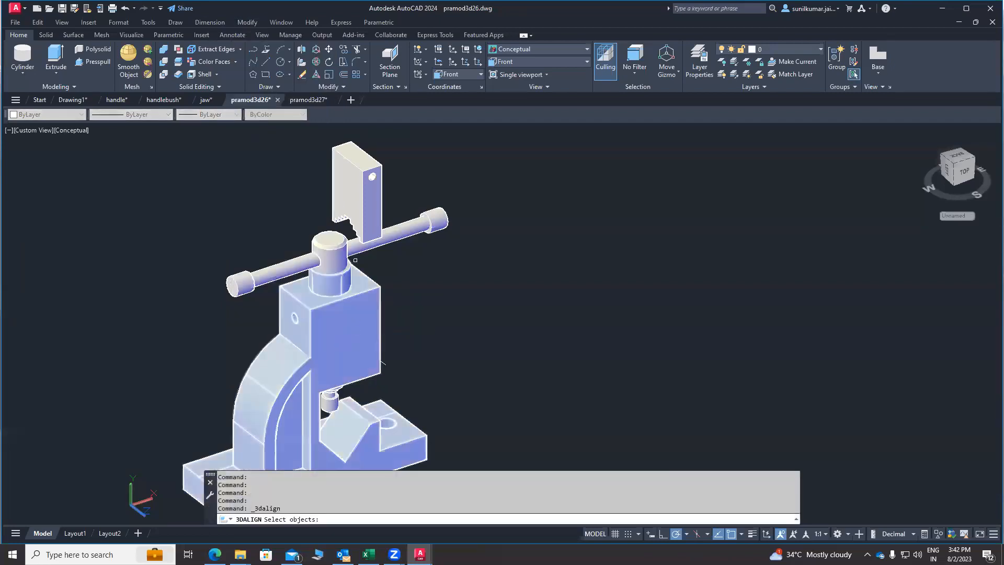
{"action": "left_click", "coordinate": [358, 207]}
{"action": "key", "text": "Return"}
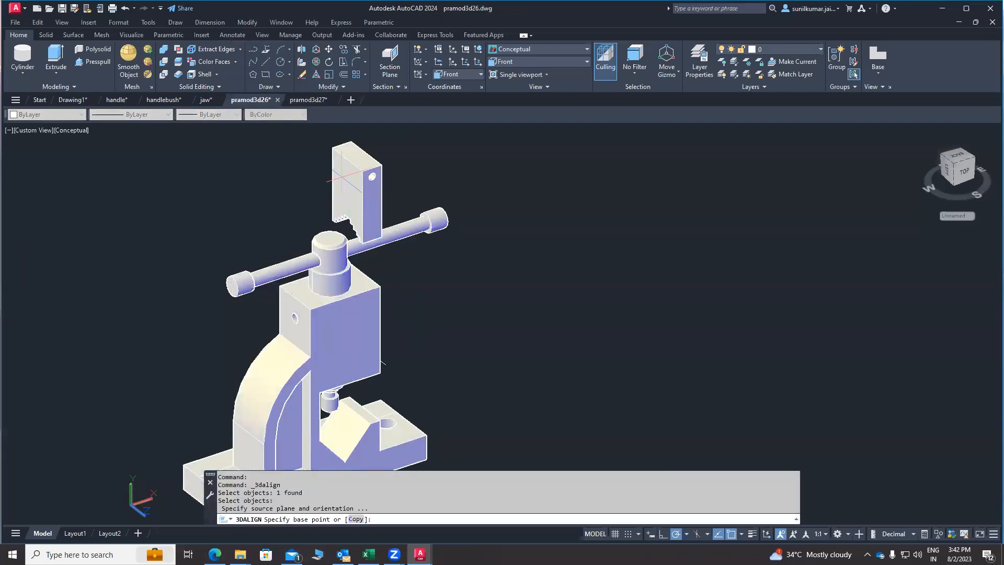
{"action": "left_click", "coordinate": [335, 222]}
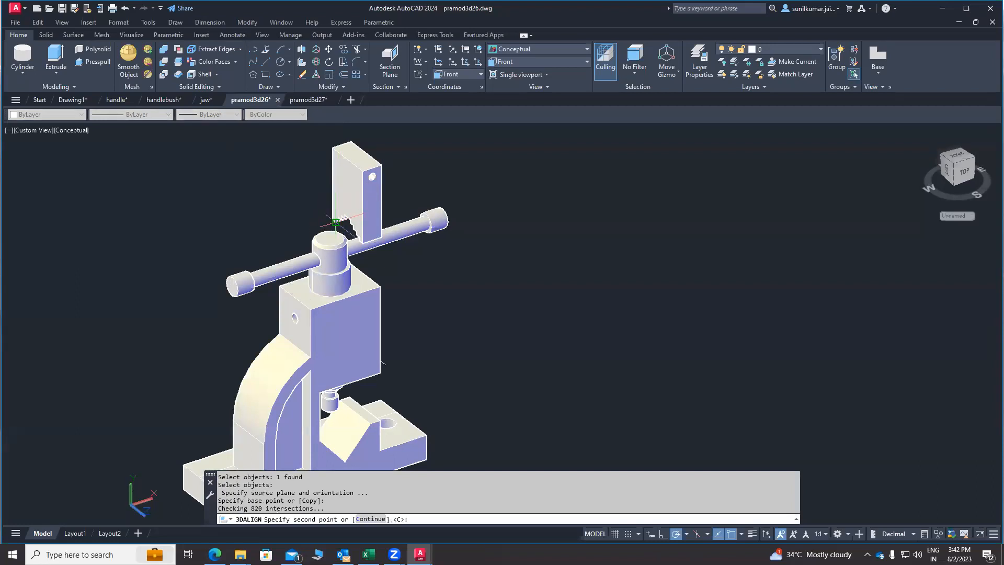
{"action": "left_click", "coordinate": [333, 149]}
{"action": "left_click", "coordinate": [363, 171]}
Step: Align the jaw to the body's opening, using its lower and upper inner corners and a point near the overhang's outer edge as destinations
{"action": "scroll", "coordinate": [334, 366], "scroll_direction": "down", "scroll_amount": 2}
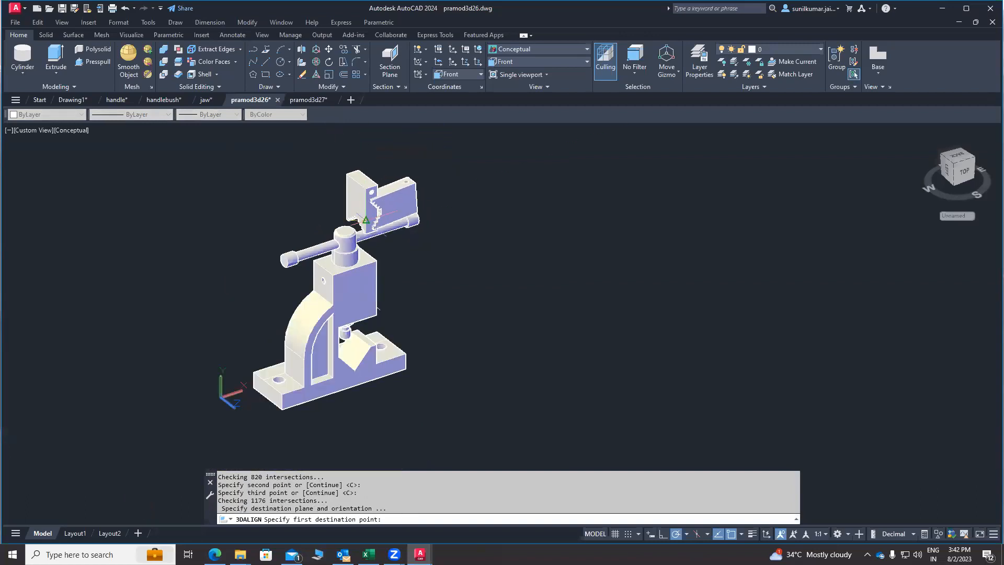
{"action": "scroll", "coordinate": [336, 329], "scroll_direction": "up", "scroll_amount": 3}
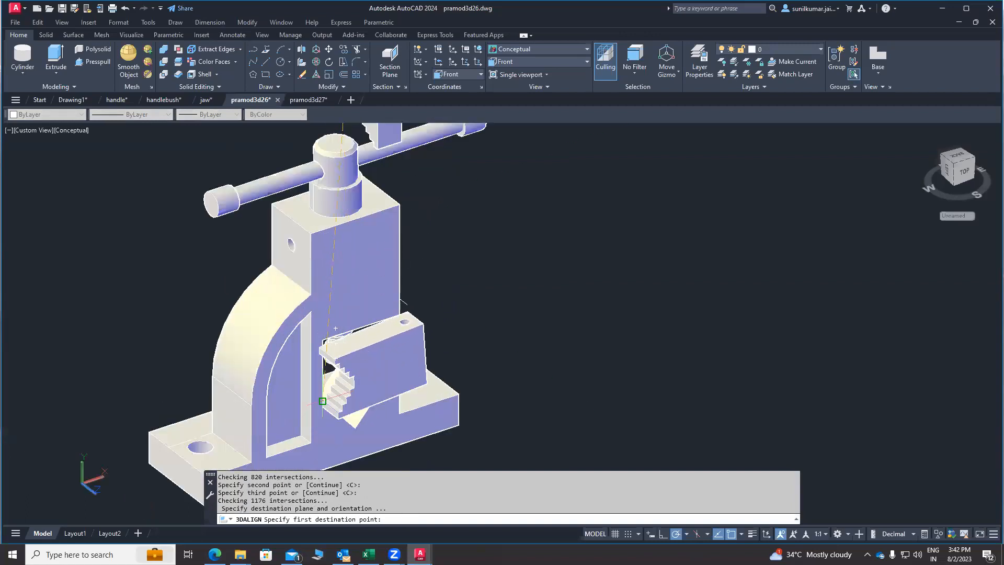
{"action": "left_click", "coordinate": [323, 402]}
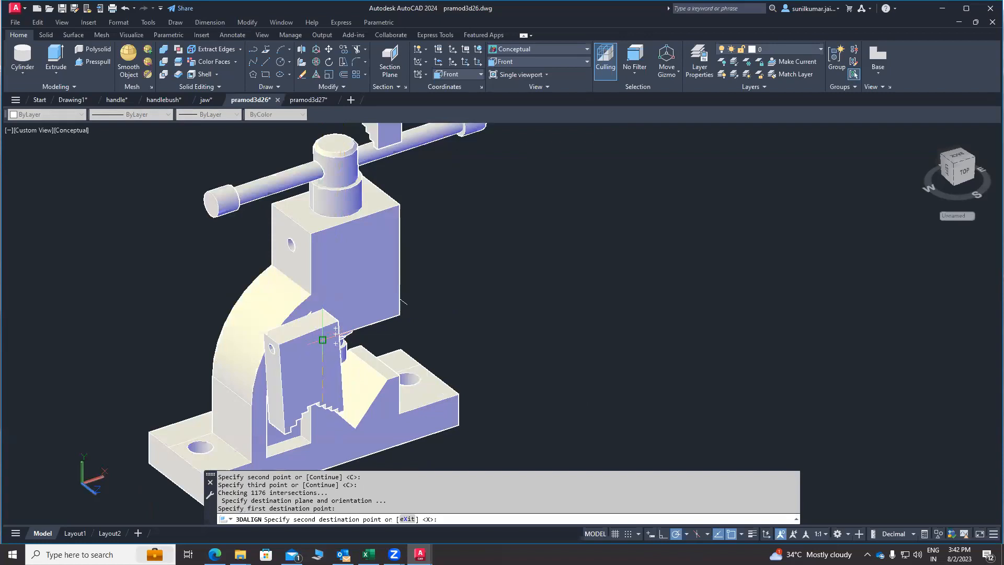
{"action": "left_click", "coordinate": [322, 341]}
{"action": "left_click", "coordinate": [407, 319]}
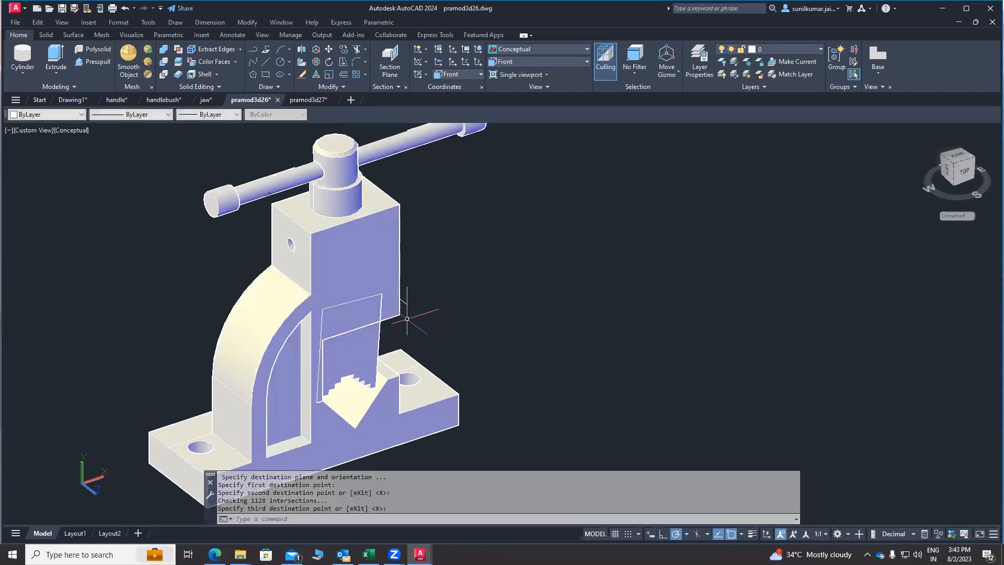
Step: Move the jaw out of the vice body's opening into the free space beside the body
{"action": "middle_click_drag", "start_coordinate": [303, 340], "coordinate": [341, 339], "text": "shift"}
{"action": "left_click", "coordinate": [342, 339]}
{"action": "key", "text": "Return"}
{"action": "left_click", "coordinate": [410, 338]}
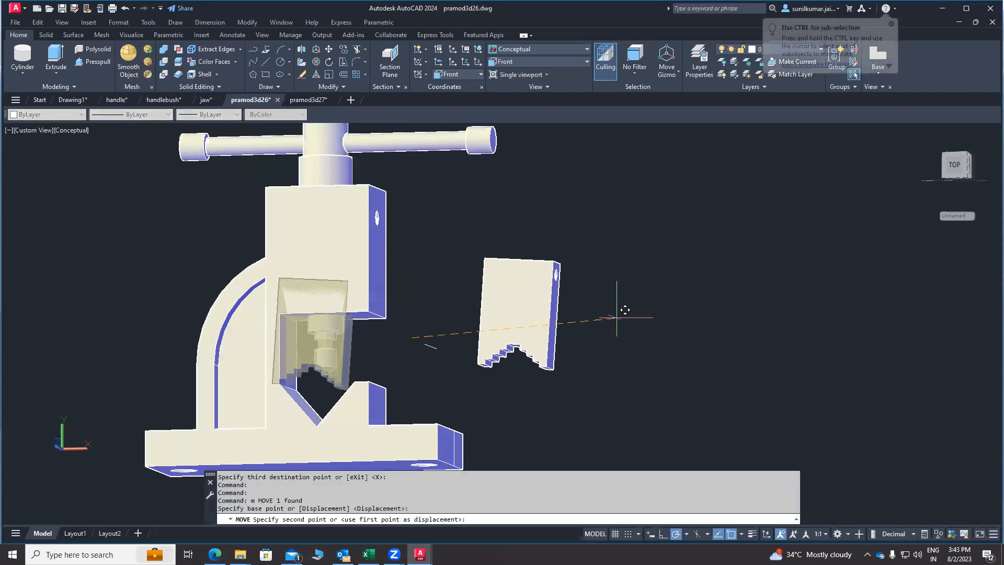
{"action": "left_click", "coordinate": [621, 315]}
{"action": "middle_click_drag", "start_coordinate": [373, 358], "coordinate": [402, 361], "text": "shift"}
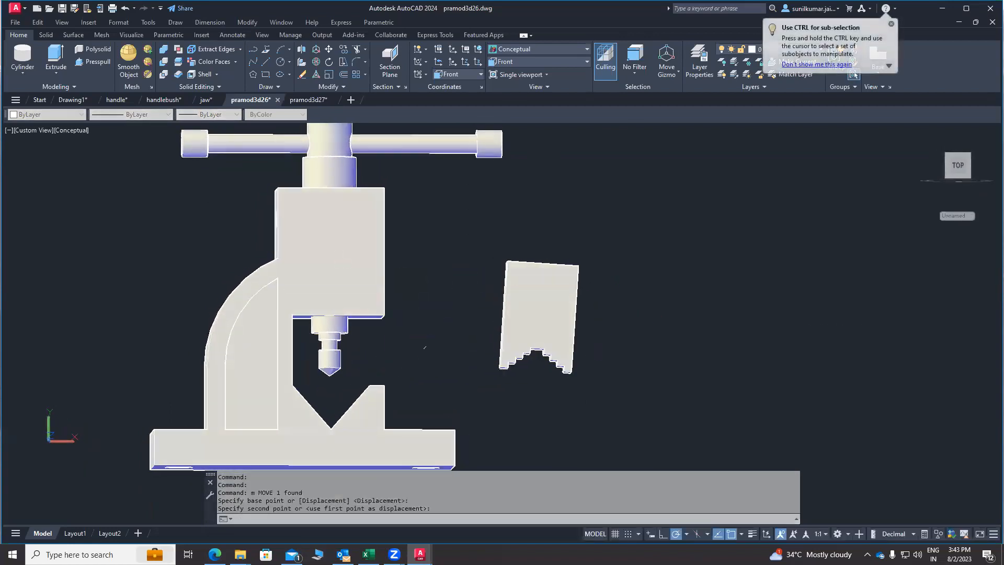
Step: Begin an Align of the jaw, using its lower corner nearest the body as first source point and the upper corner above as first destination
{"action": "left_click", "coordinate": [255, 24]}
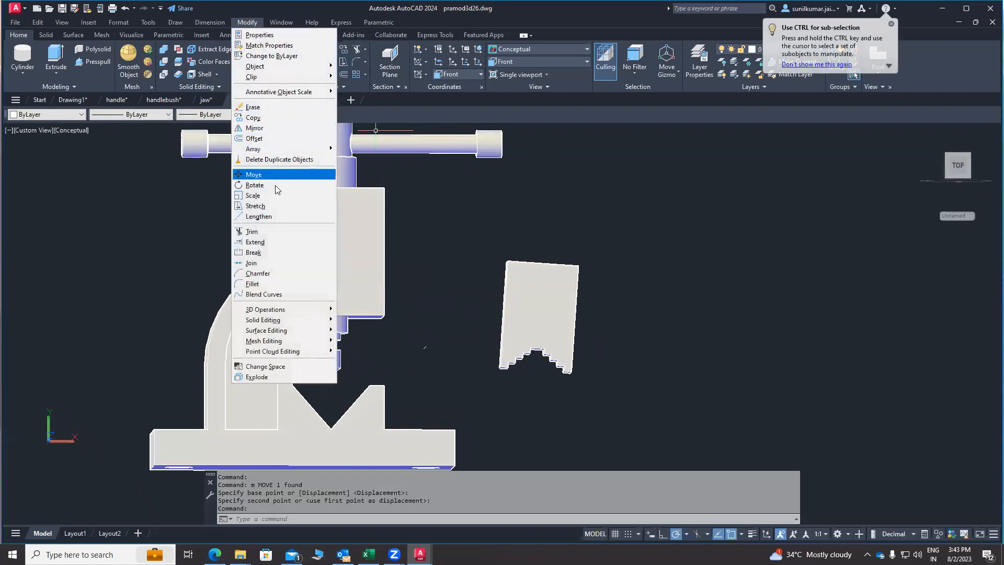
{"action": "mouse_move", "coordinate": [314, 312]}
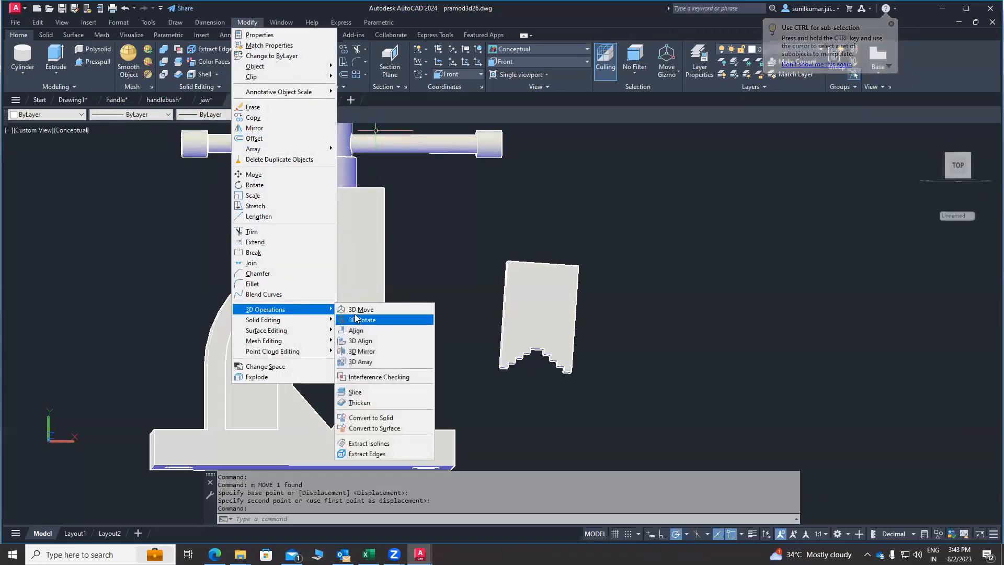
{"action": "left_click", "coordinate": [362, 330]}
{"action": "left_click", "coordinate": [544, 326]}
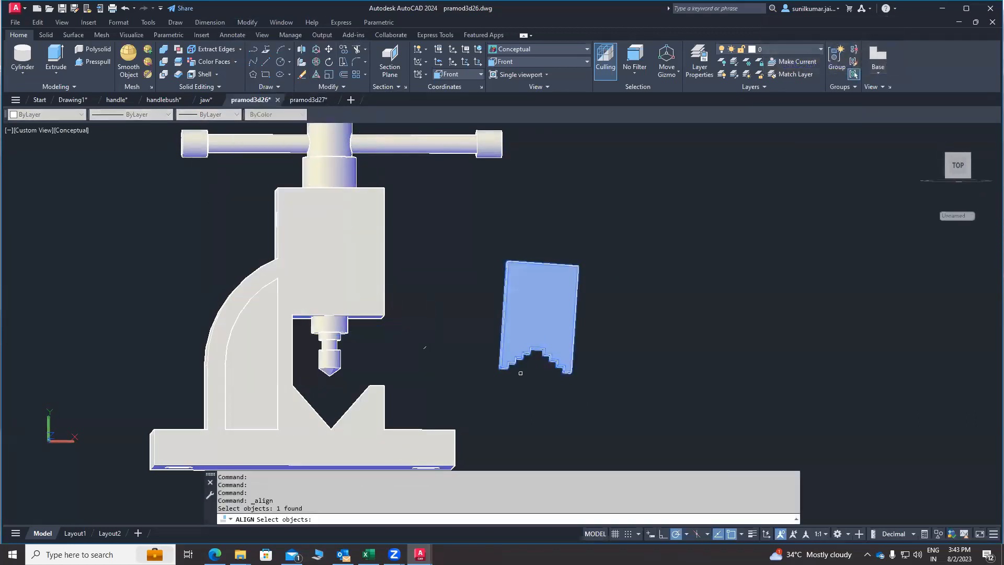
{"action": "key", "text": "Return"}
{"action": "scroll", "coordinate": [519, 373], "scroll_direction": "up", "scroll_amount": 5}
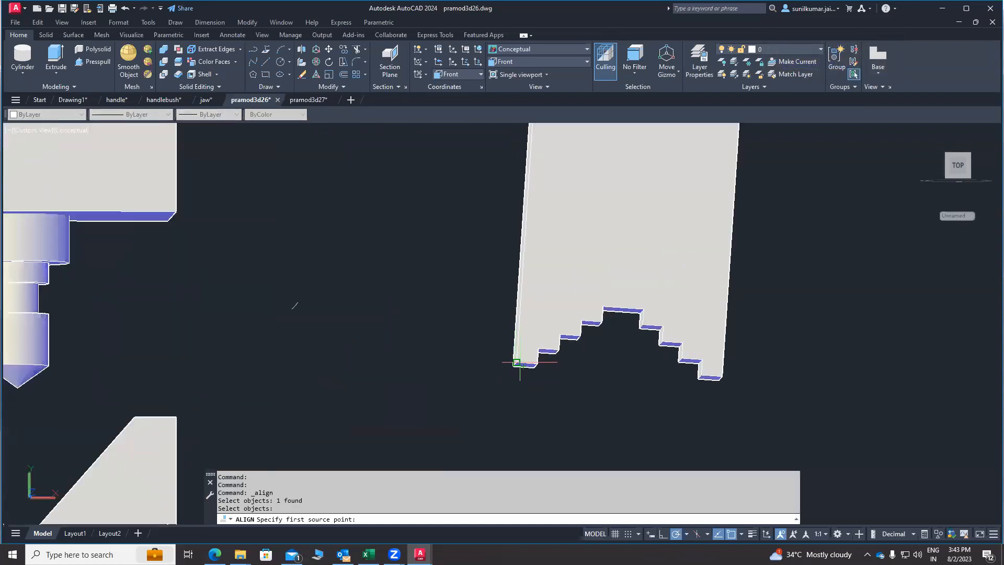
{"action": "left_click", "coordinate": [517, 362]}
{"action": "scroll", "coordinate": [481, 387], "scroll_direction": "down", "scroll_amount": 4}
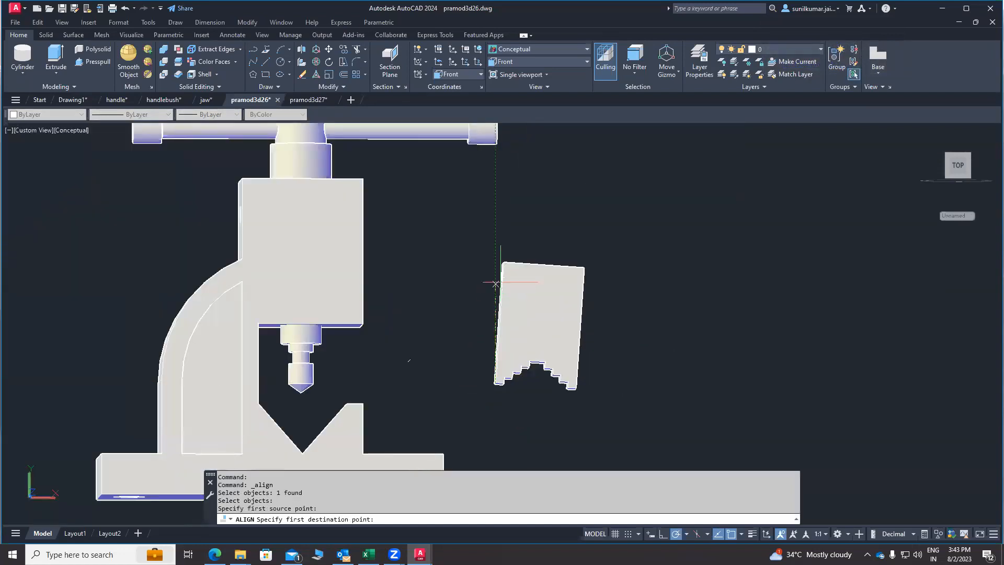
{"action": "scroll", "coordinate": [504, 260], "scroll_direction": "up", "scroll_amount": 6}
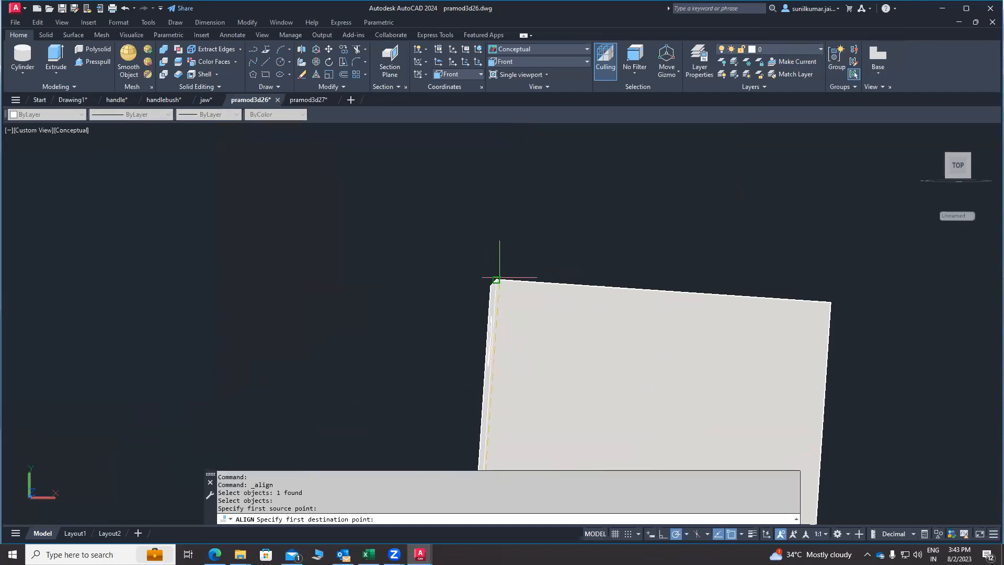
{"action": "left_click", "coordinate": [496, 281]}
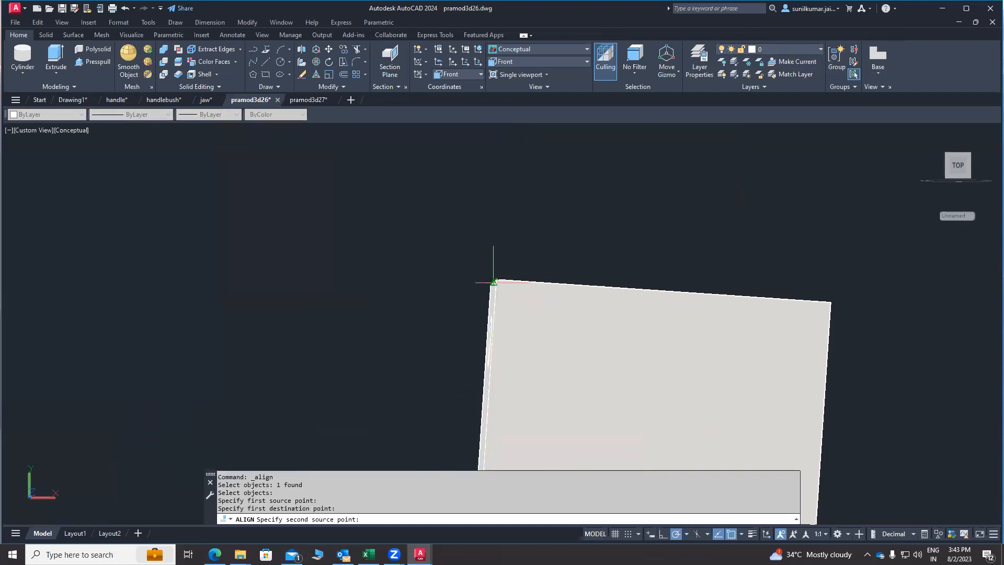
Step: Try to finish aligning the jaw using its upper outer corner and the opening's inner corners, with the overhang's outer lower corner as last destination
{"action": "scroll", "coordinate": [493, 282], "scroll_direction": "down", "scroll_amount": 2}
{"action": "scroll", "coordinate": [490, 281], "scroll_direction": "down", "scroll_amount": 2}
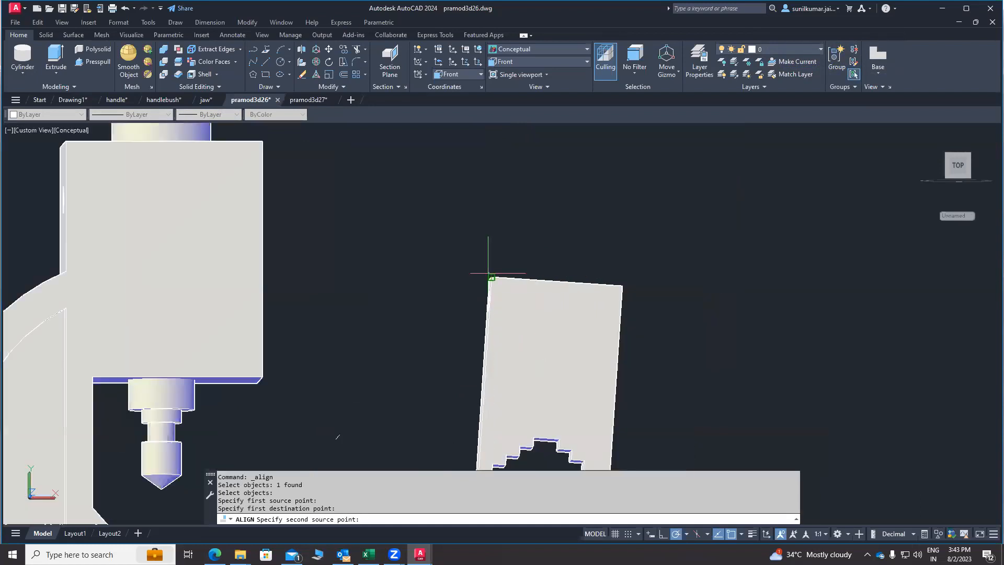
{"action": "left_click", "coordinate": [622, 286]}
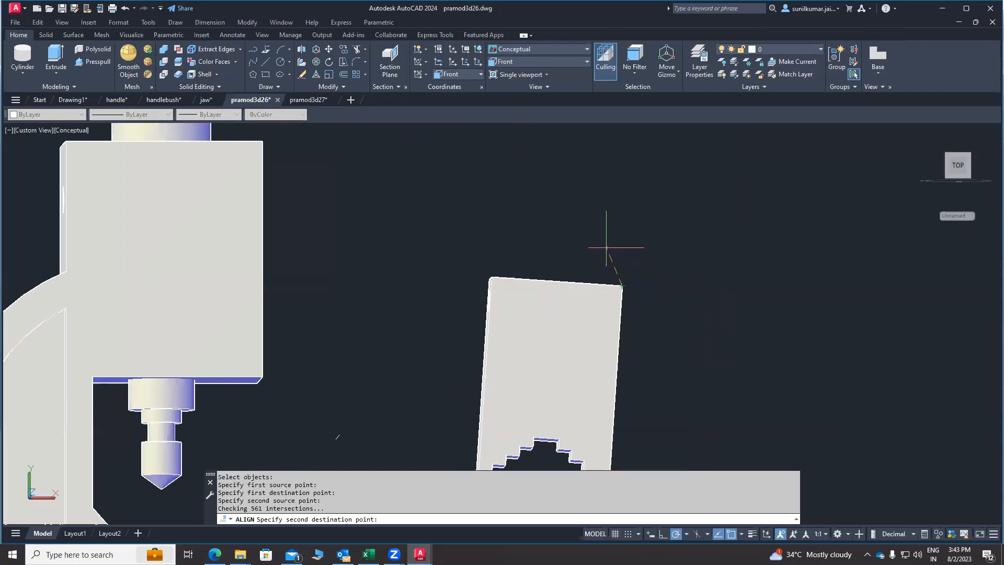
{"action": "scroll", "coordinate": [609, 224], "scroll_direction": "down", "scroll_amount": 3}
{"action": "scroll", "coordinate": [628, 298], "scroll_direction": "up", "scroll_amount": 3}
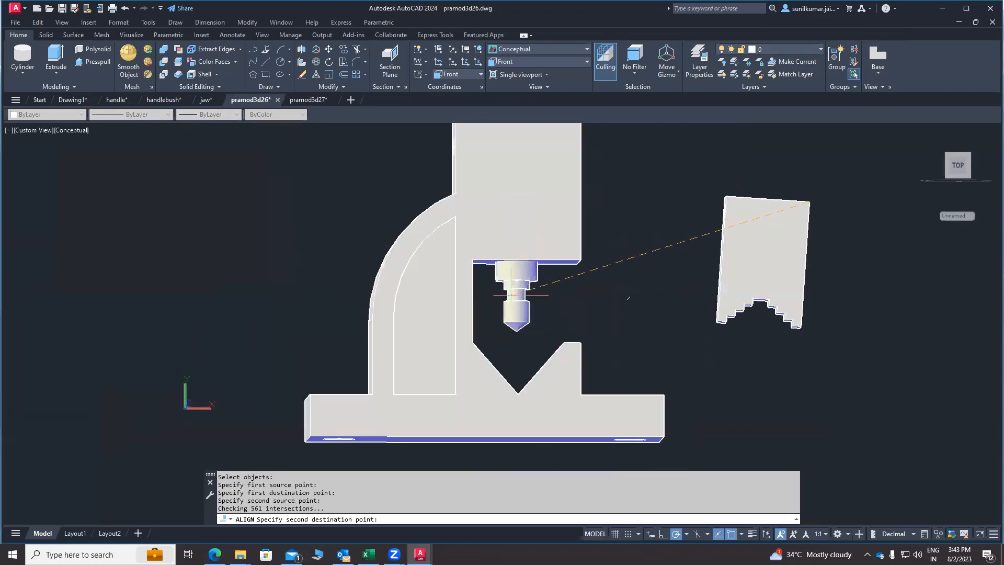
{"action": "left_click", "coordinate": [472, 343]}
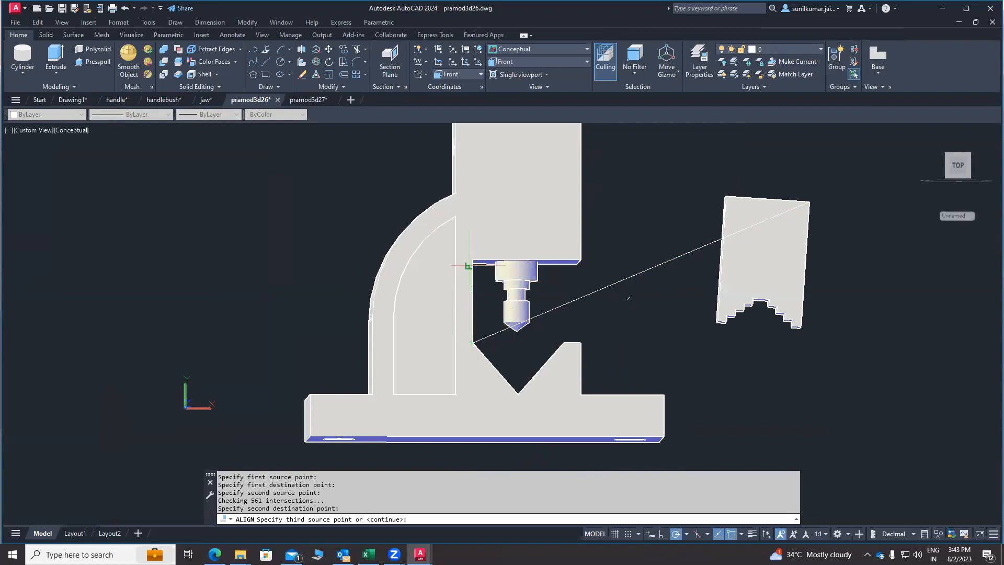
{"action": "left_click", "coordinate": [472, 260]}
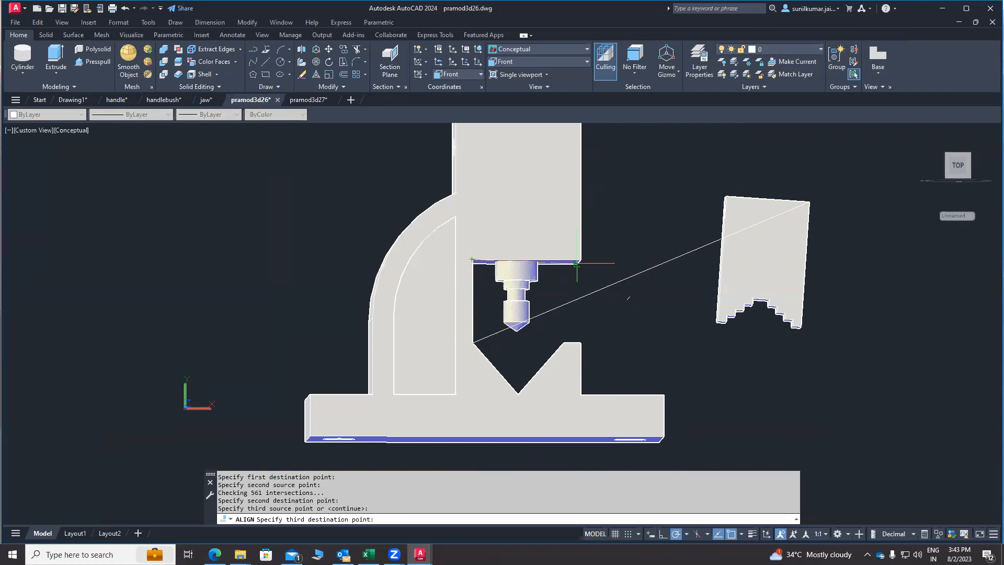
{"action": "left_click", "coordinate": [580, 260]}
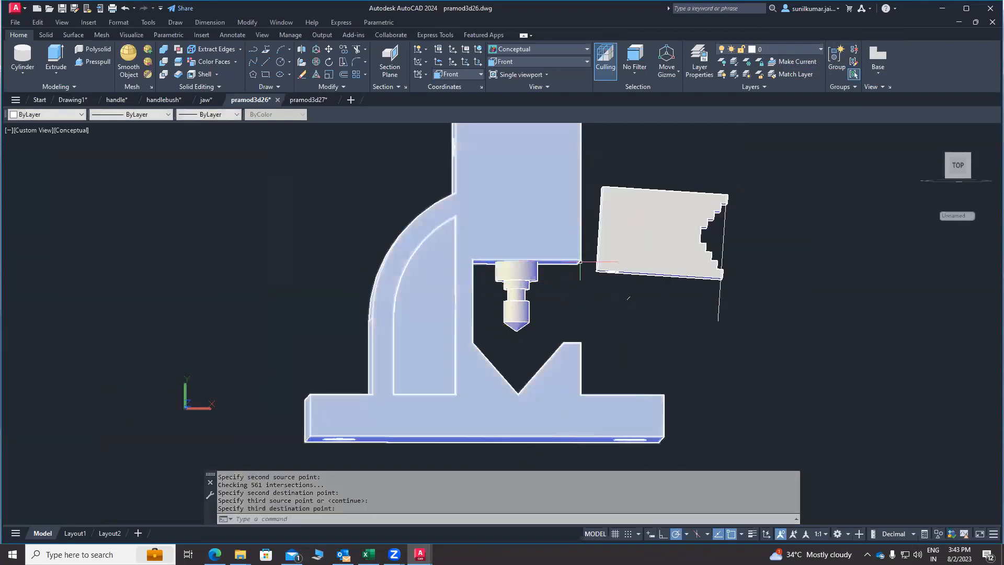
Step: Undo the last alignment of the jaw
{"action": "key", "text": "ctrl+z"}
{"action": "key", "text": "ctrl+z"}
{"action": "middle_click_drag", "start_coordinate": [471, 235], "coordinate": [481, 301], "text": "shift"}
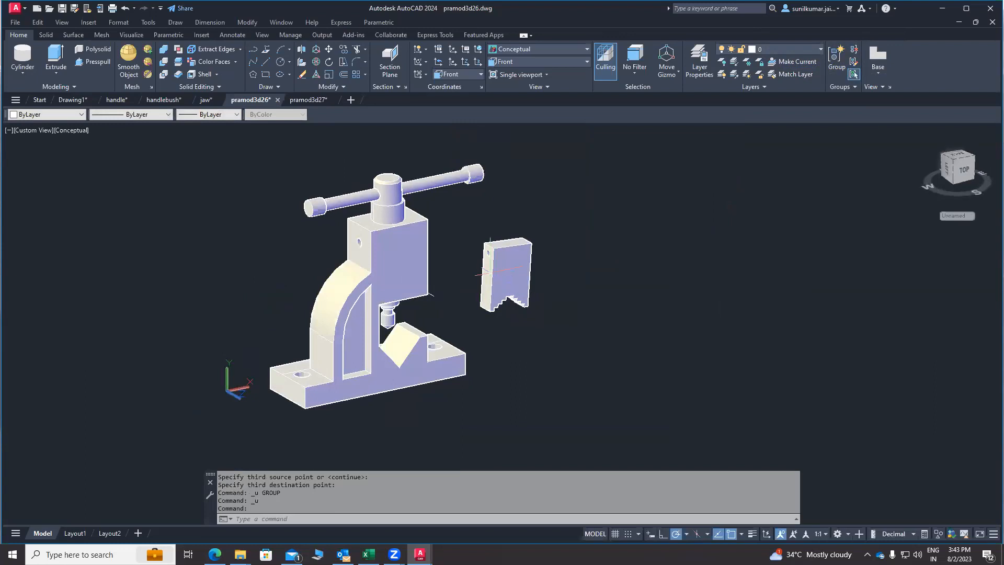
{"action": "scroll", "coordinate": [483, 271], "scroll_direction": "up", "scroll_amount": 5}
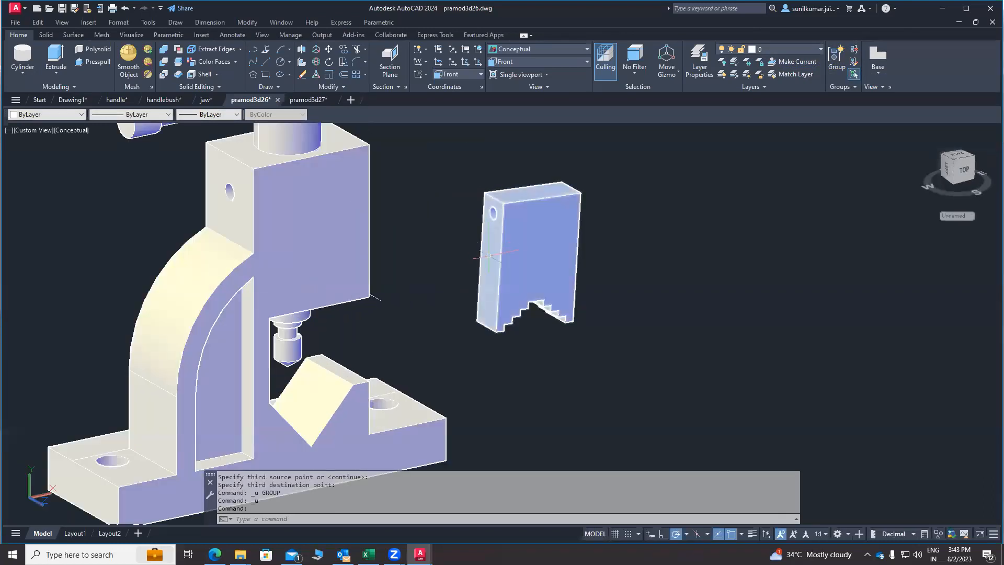
{"action": "middle_click_drag", "start_coordinate": [417, 293], "coordinate": [356, 234], "text": "shift"}
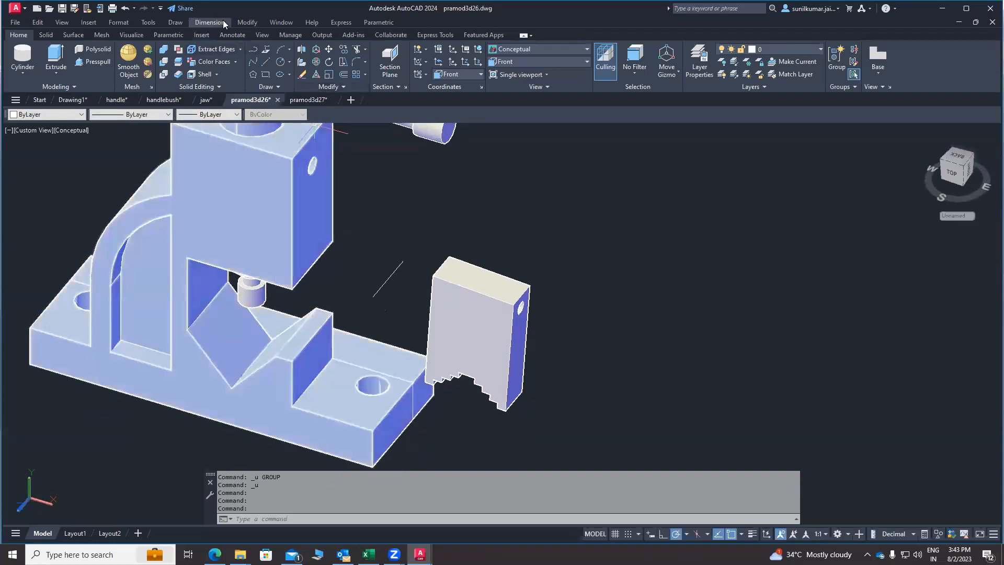
{"action": "left_click", "coordinate": [247, 23]}
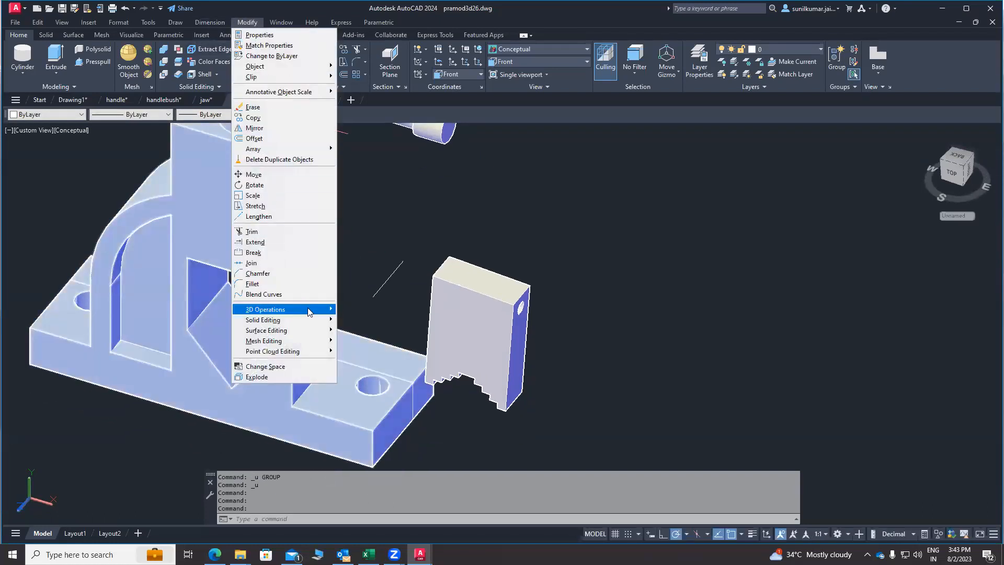
{"action": "mouse_move", "coordinate": [311, 310]}
{"action": "left_click", "coordinate": [356, 330]}
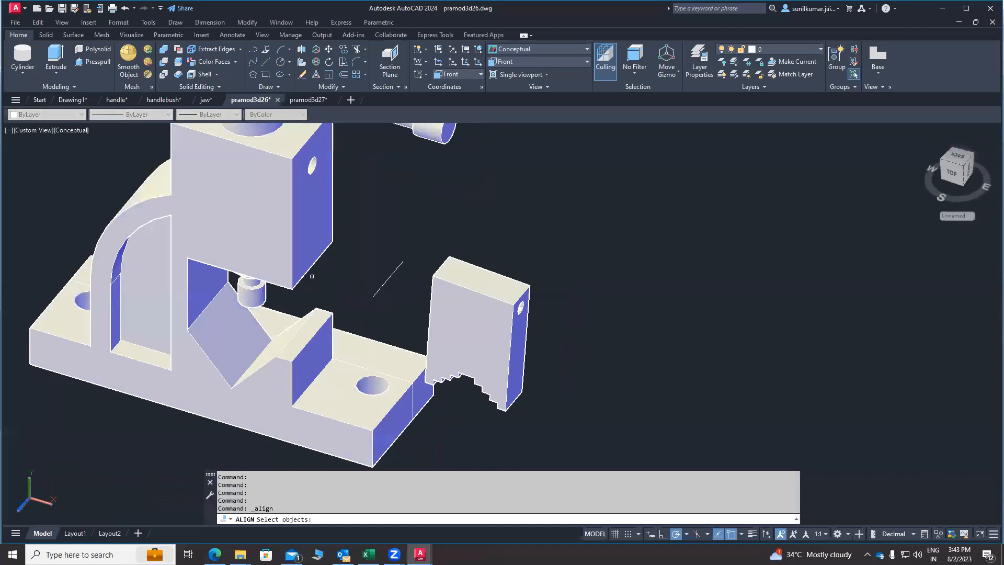
Step: Begin a 3D Align of the jaw, taking the lower rear, upper rear and upper front corners of its narrow holed side as source points
{"action": "left_click", "coordinate": [246, 22]}
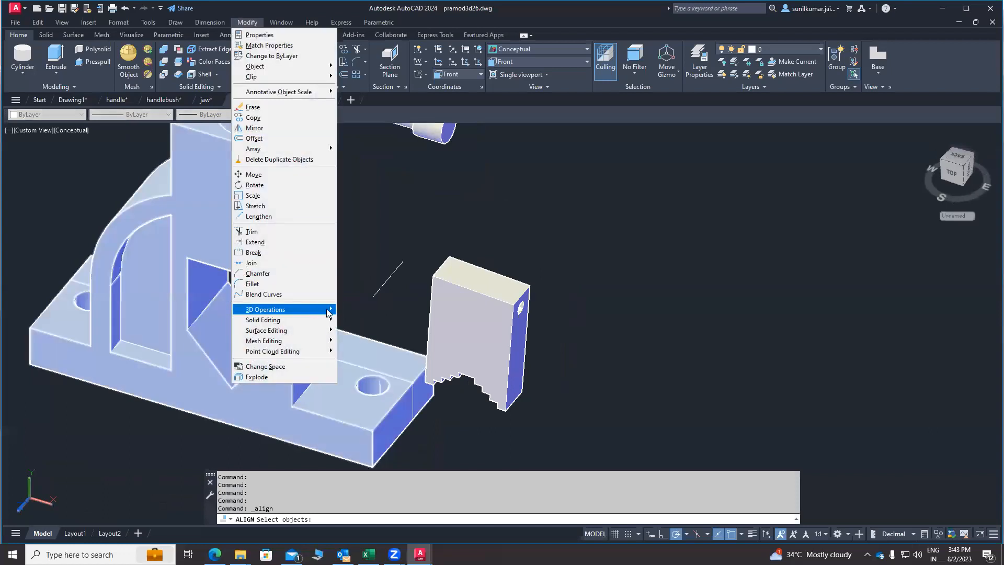
{"action": "mouse_move", "coordinate": [324, 309]}
{"action": "left_click", "coordinate": [360, 341]}
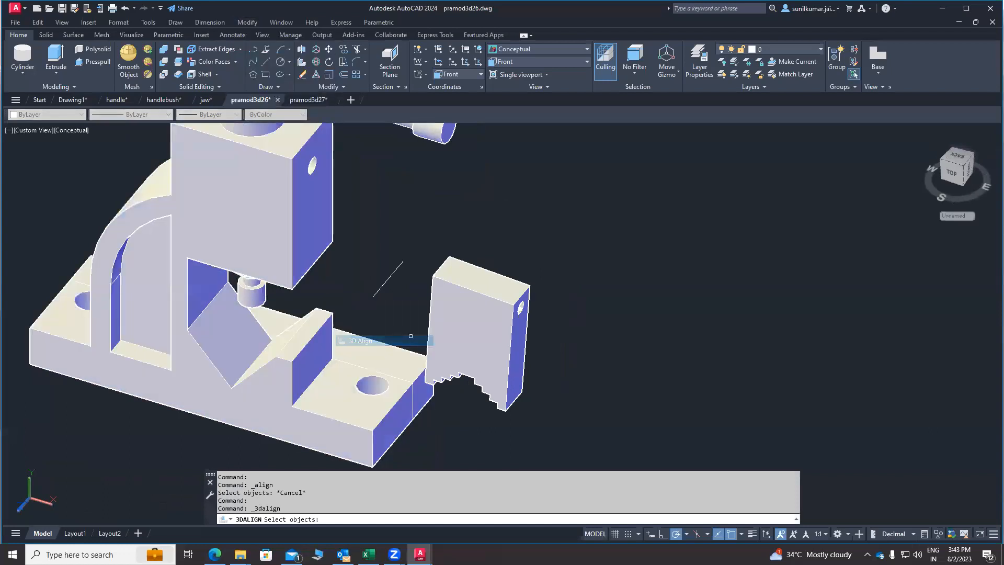
{"action": "middle_click_drag", "start_coordinate": [421, 326], "coordinate": [491, 288], "text": "shift"}
{"action": "left_click", "coordinate": [499, 273]}
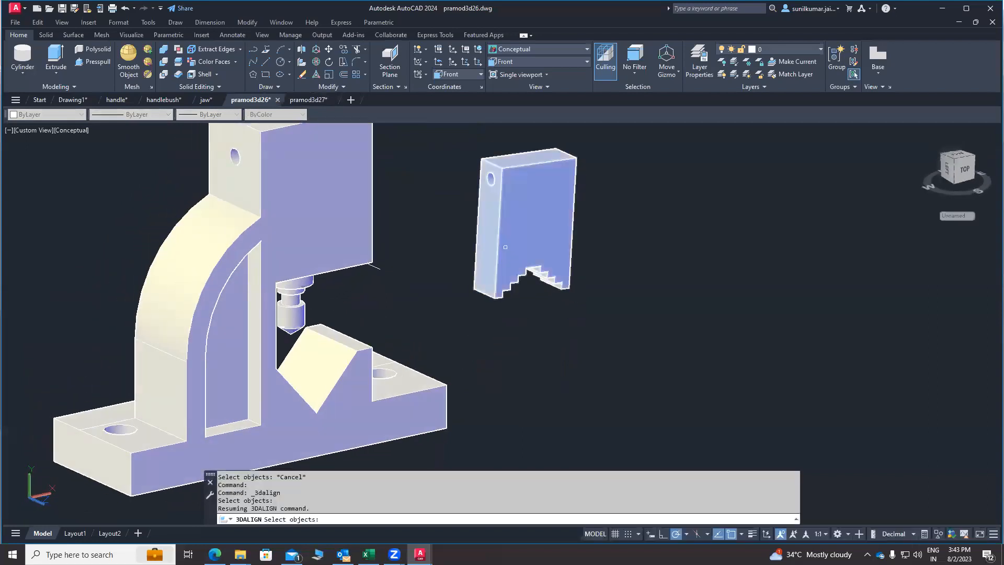
{"action": "scroll", "coordinate": [499, 273], "scroll_direction": "up", "scroll_amount": 2}
{"action": "key", "text": "Return"}
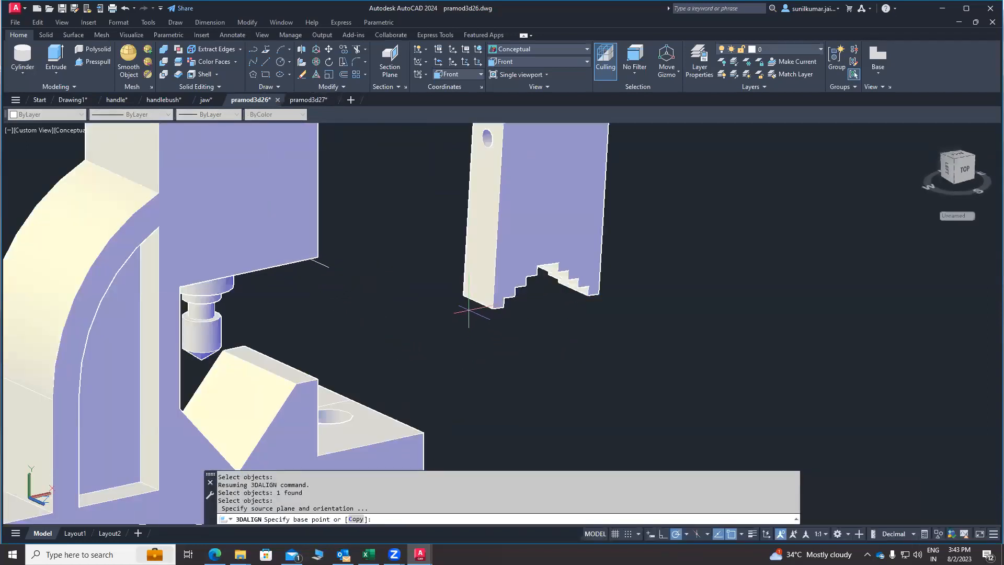
{"action": "left_click", "coordinate": [463, 296]}
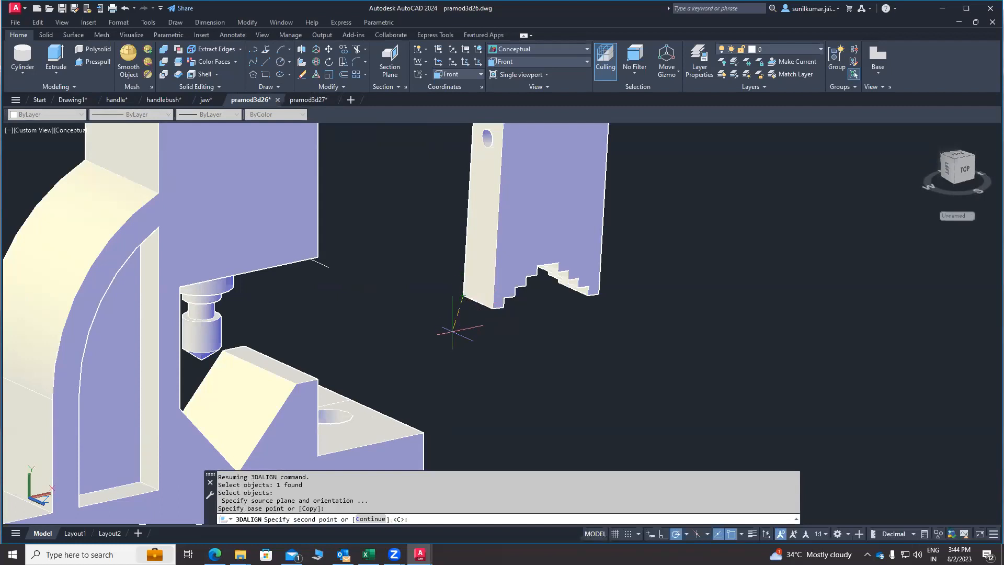
{"action": "scroll", "coordinate": [459, 331], "scroll_direction": "down", "scroll_amount": 2}
{"action": "left_click", "coordinate": [464, 195]}
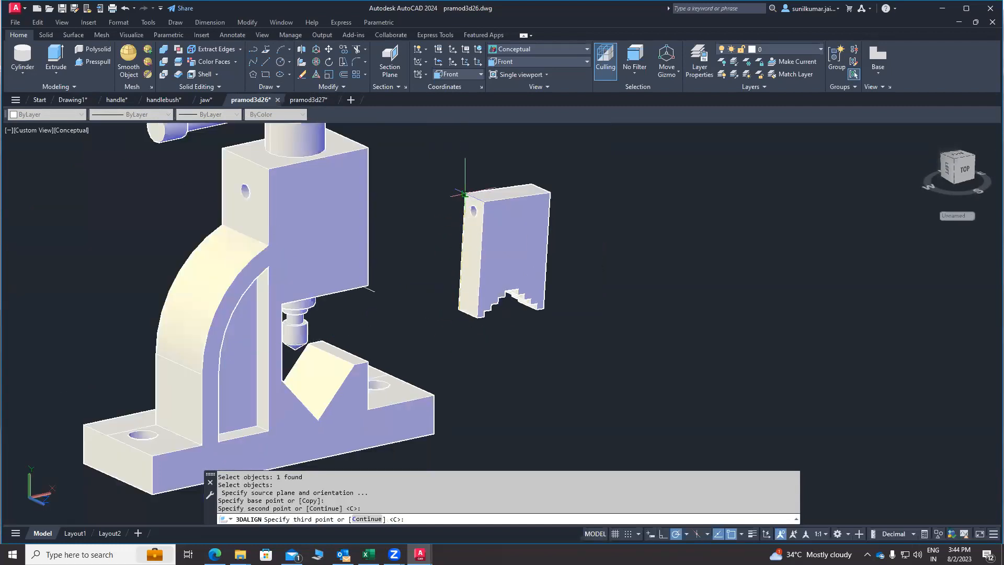
{"action": "left_click", "coordinate": [483, 201]}
Step: Align the jaw to the body's upper block, using the holed side's lower front, upper front and upper rear corners as destinations
{"action": "middle_click_drag", "start_coordinate": [396, 289], "coordinate": [321, 328]}
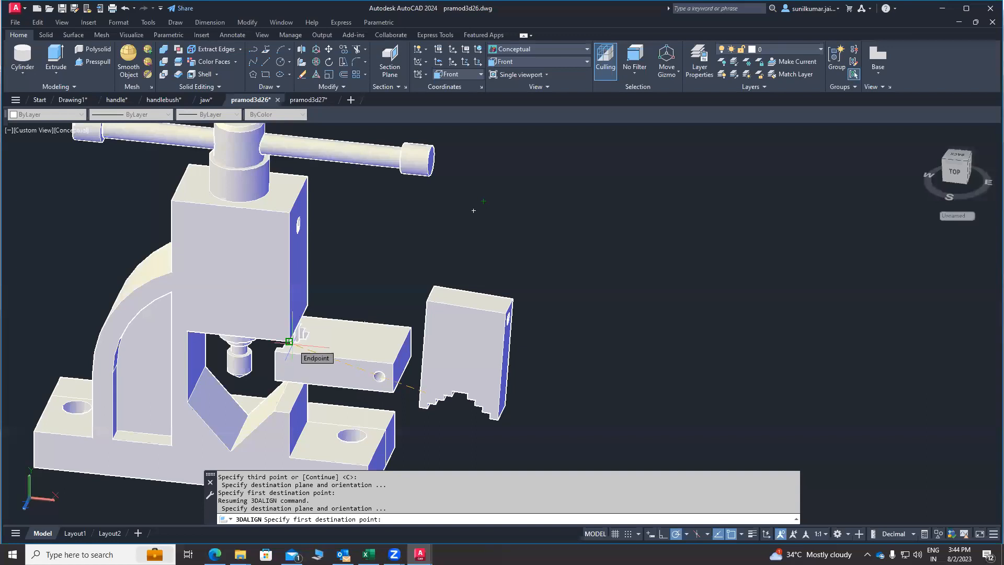
{"action": "left_click", "coordinate": [289, 341]}
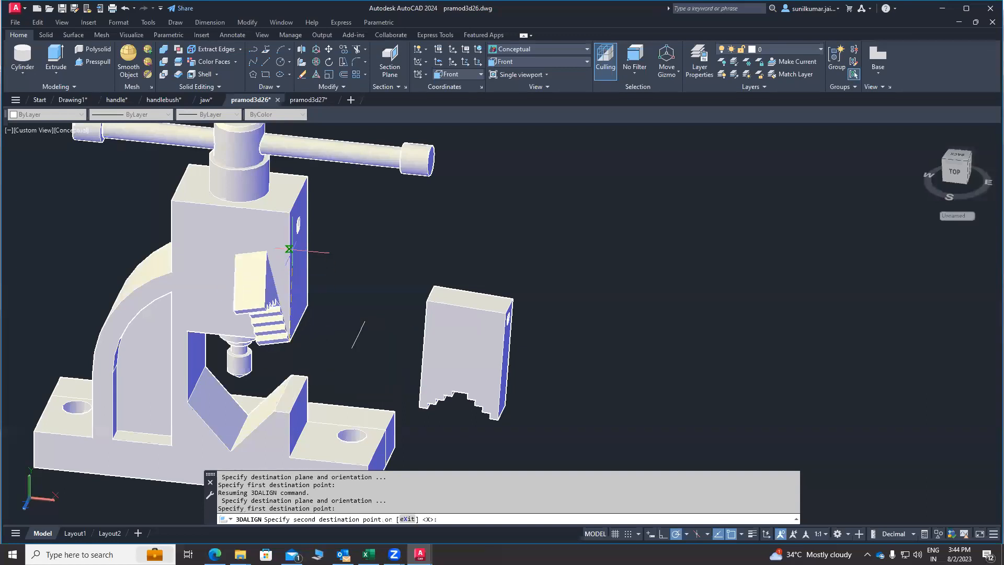
{"action": "left_click", "coordinate": [287, 213]}
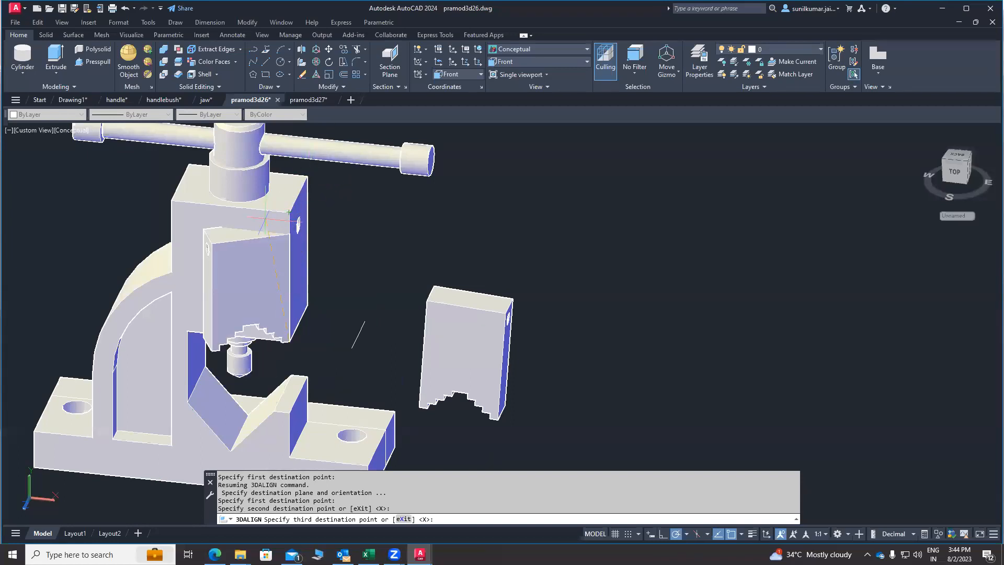
{"action": "left_click", "coordinate": [306, 177]}
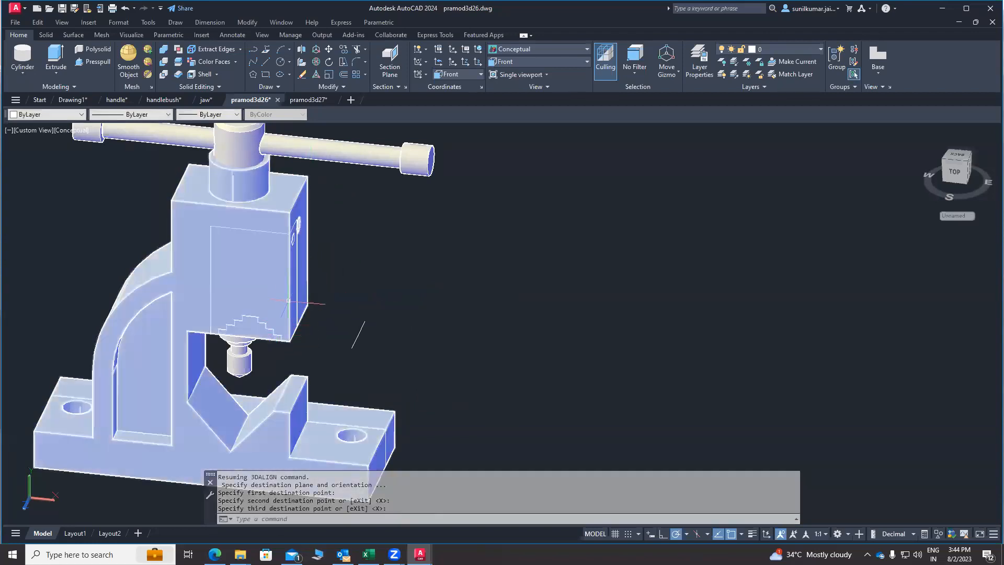
Step: Display the model in 2D Wireframe and move the jaw out of the vice body's upper block into the free space beside it
{"action": "left_click", "coordinate": [370, 307]}
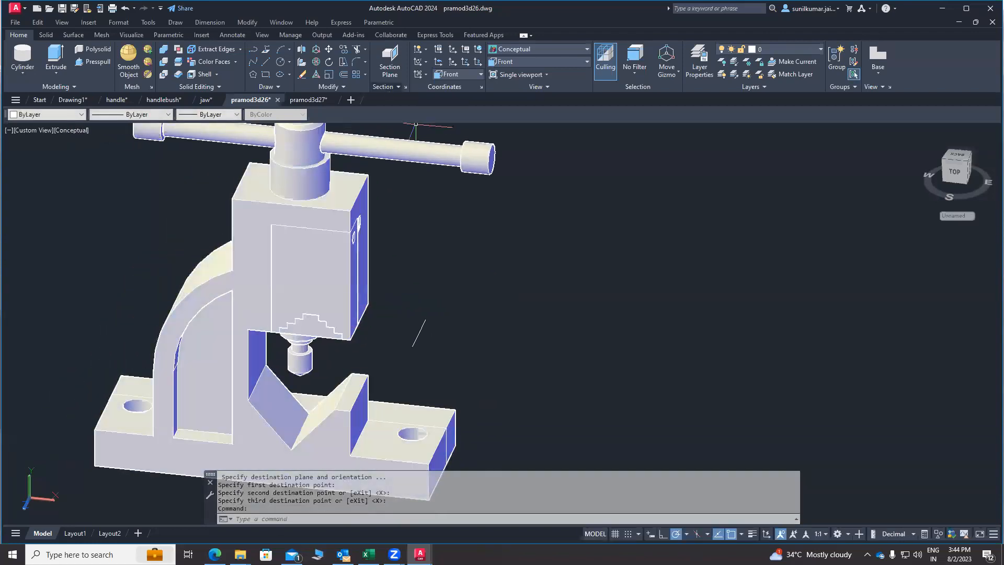
{"action": "middle_click_drag", "start_coordinate": [313, 306], "coordinate": [300, 293]}
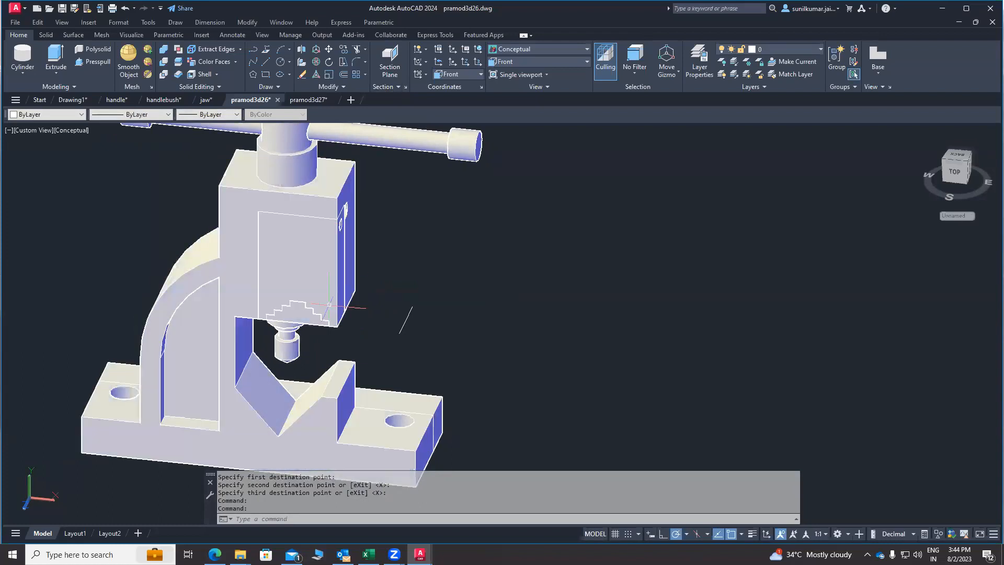
{"action": "middle_click_drag", "start_coordinate": [314, 255], "coordinate": [294, 254]}
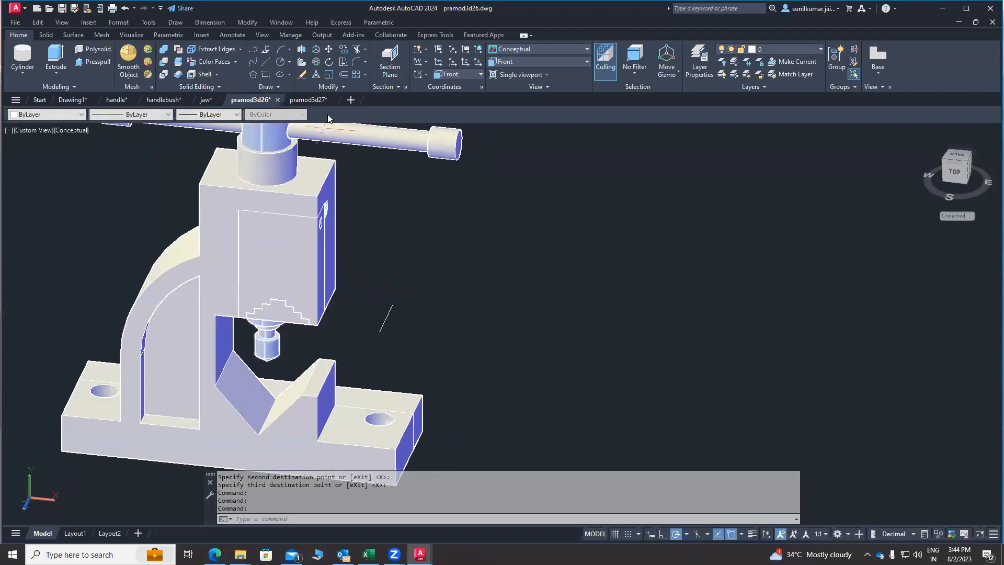
{"action": "left_click", "coordinate": [527, 50]}
{"action": "left_click", "coordinate": [515, 72]}
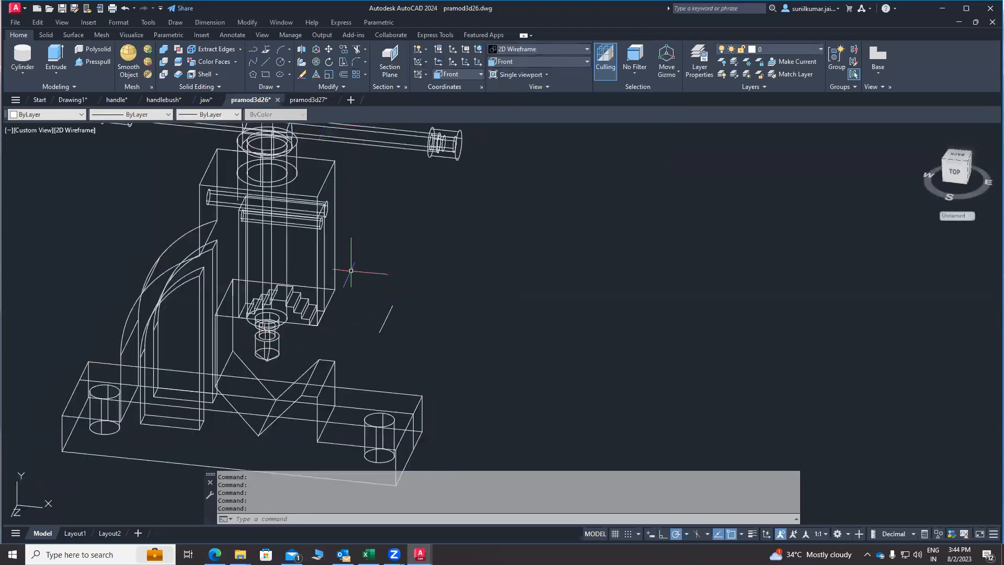
{"action": "type", "text": "m"}
{"action": "key", "text": "Return"}
{"action": "left_click", "coordinate": [313, 287]}
{"action": "key", "text": "Return"}
{"action": "left_click", "coordinate": [356, 296]}
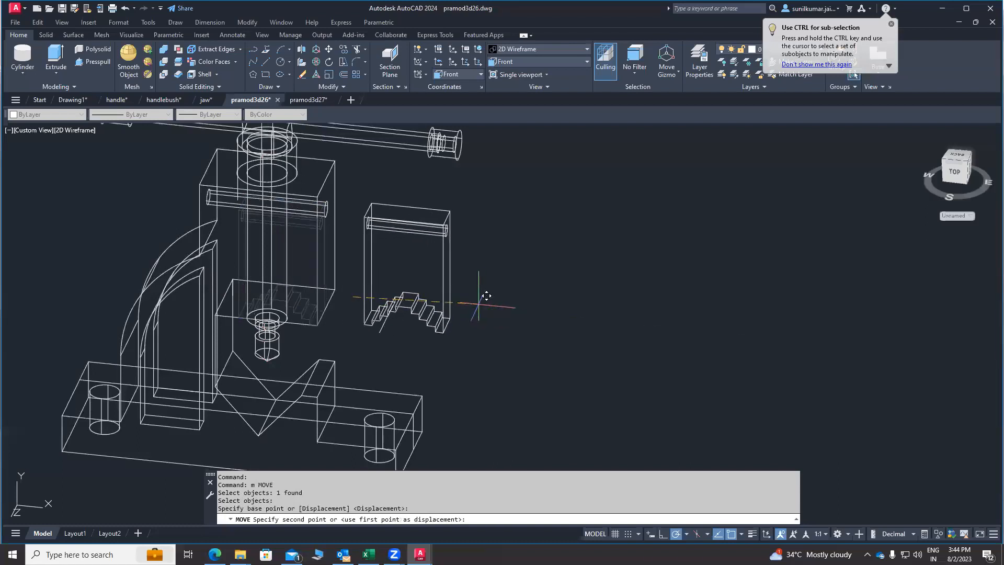
{"action": "left_click", "coordinate": [517, 313]}
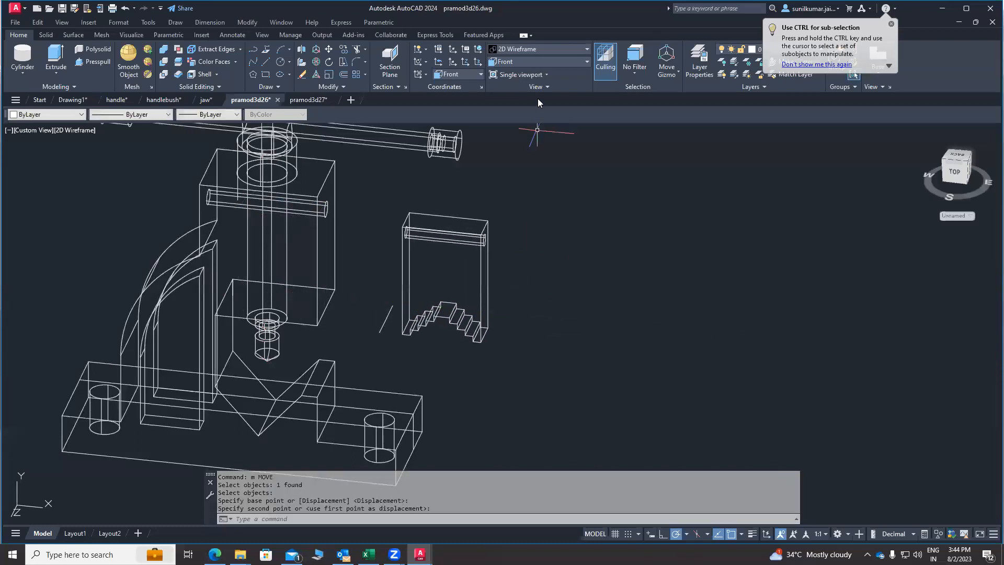
Step: Restore the Conceptual visual style and examine the jaw's top, side and stepped faces beside the vice body
{"action": "left_click", "coordinate": [528, 48]}
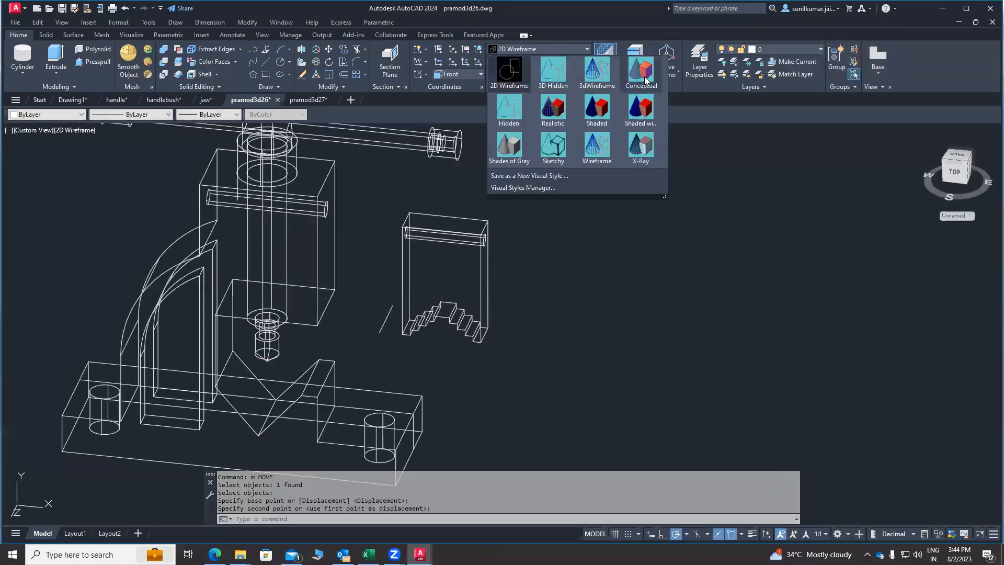
{"action": "left_click", "coordinate": [639, 87]}
{"action": "middle_click_drag", "start_coordinate": [388, 358], "coordinate": [411, 360], "text": "shift"}
{"action": "middle_click_drag", "start_coordinate": [330, 355], "coordinate": [419, 335], "text": "shift"}
{"action": "middle_click_drag", "start_coordinate": [379, 305], "coordinate": [339, 315], "text": "shift"}
{"action": "scroll", "coordinate": [491, 168], "scroll_direction": "up", "scroll_amount": 3}
{"action": "middle_click_drag", "start_coordinate": [445, 194], "coordinate": [415, 218], "text": "shift"}
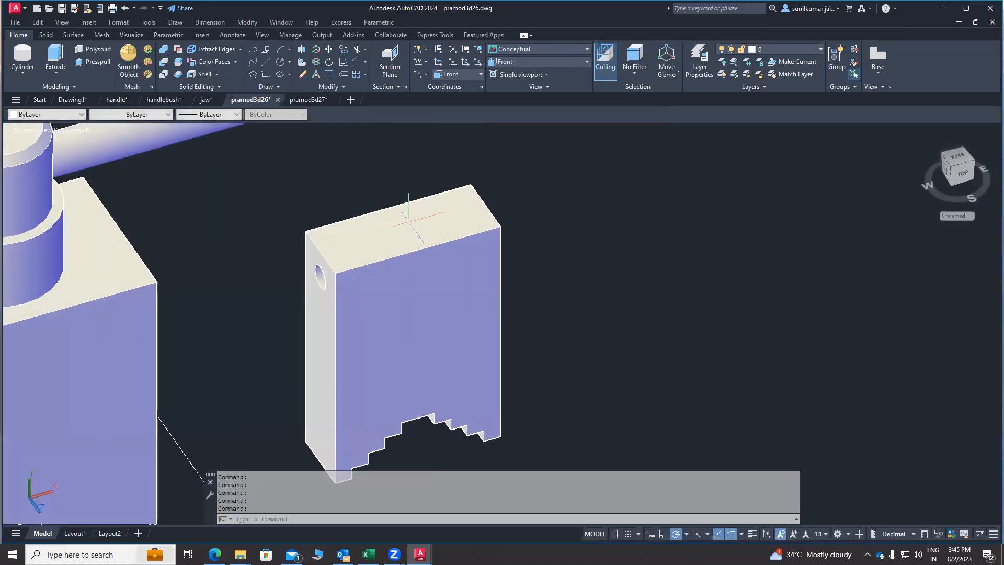
{"action": "scroll", "coordinate": [405, 223], "scroll_direction": "up", "scroll_amount": 3}
{"action": "scroll", "coordinate": [343, 217], "scroll_direction": "down", "scroll_amount": 2}
{"action": "scroll", "coordinate": [342, 217], "scroll_direction": "down", "scroll_amount": 4}
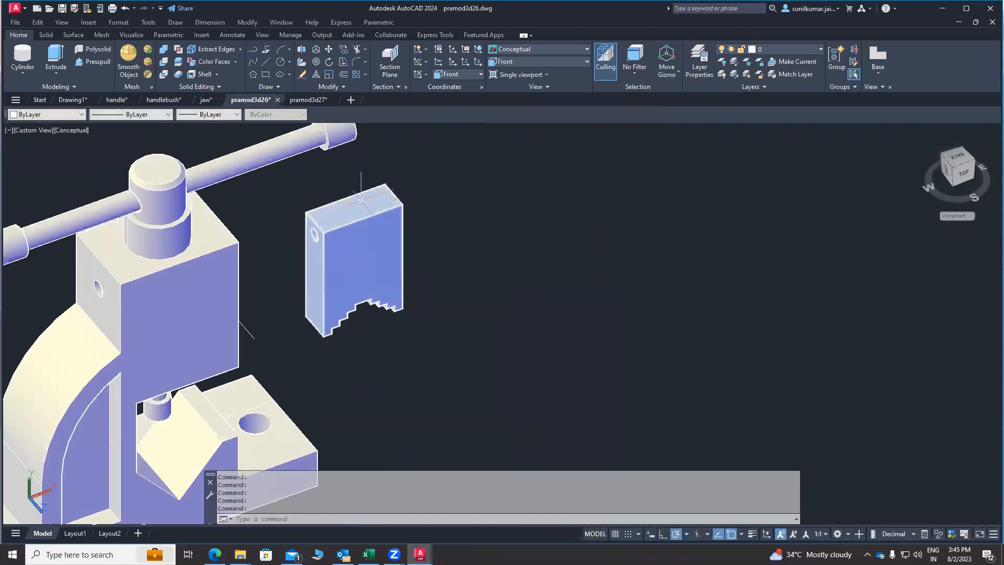
{"action": "middle_click_drag", "start_coordinate": [291, 298], "coordinate": [177, 335], "text": "shift"}
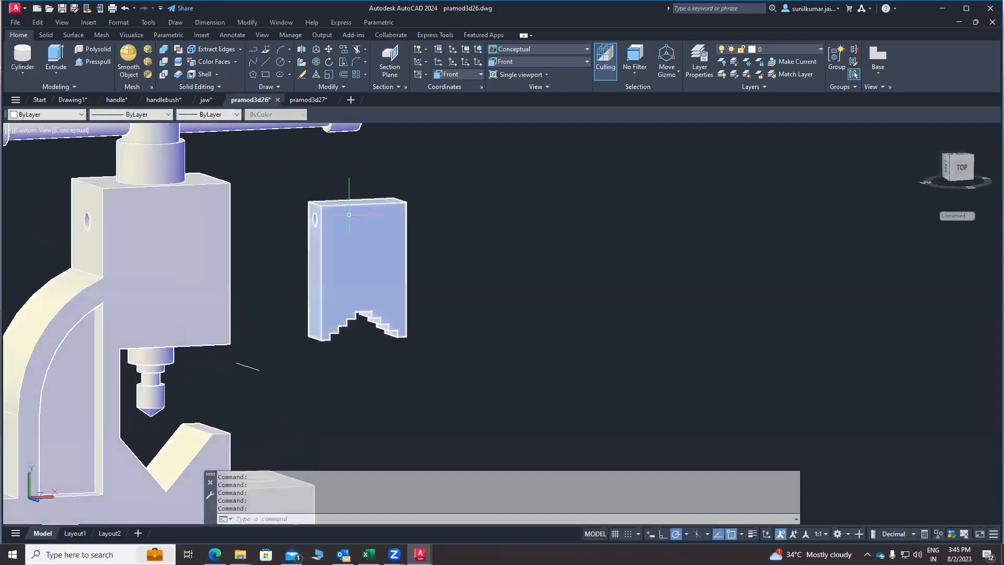
{"action": "middle_click_drag", "start_coordinate": [361, 272], "coordinate": [365, 325], "text": "shift"}
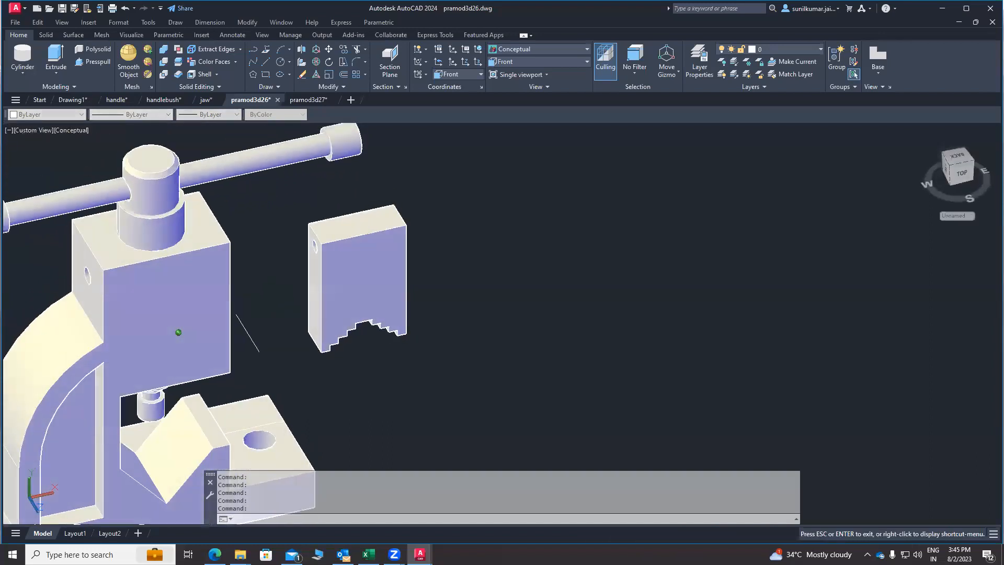
Step: Turn on Dynamic UCS and begin a circle centred on the jaw's narrow top face
{"action": "scroll", "coordinate": [366, 314], "scroll_direction": "up", "scroll_amount": 6}
{"action": "type", "text": "c"}
{"action": "key", "text": "Return"}
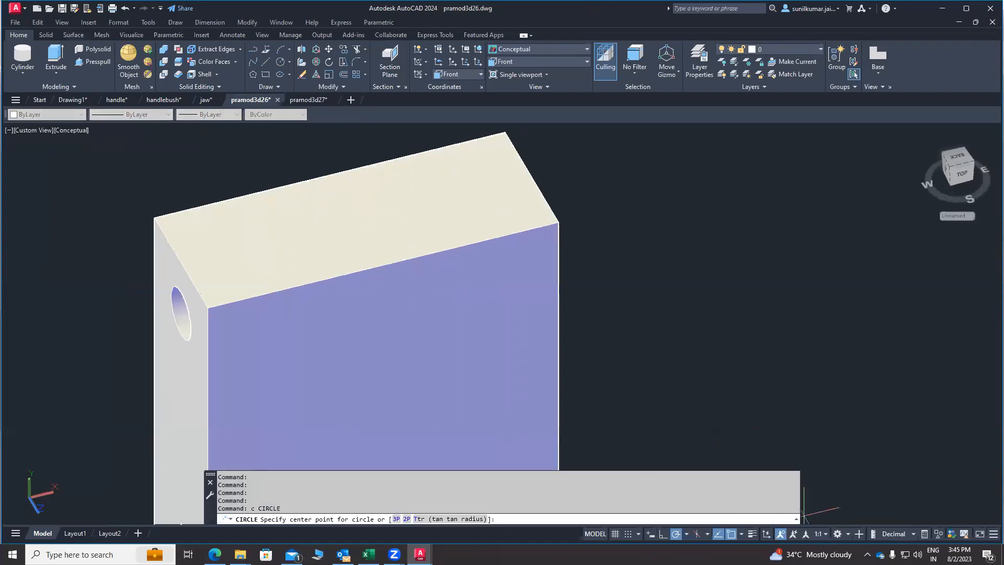
{"action": "scroll", "coordinate": [691, 366], "scroll_direction": "down", "scroll_amount": 2}
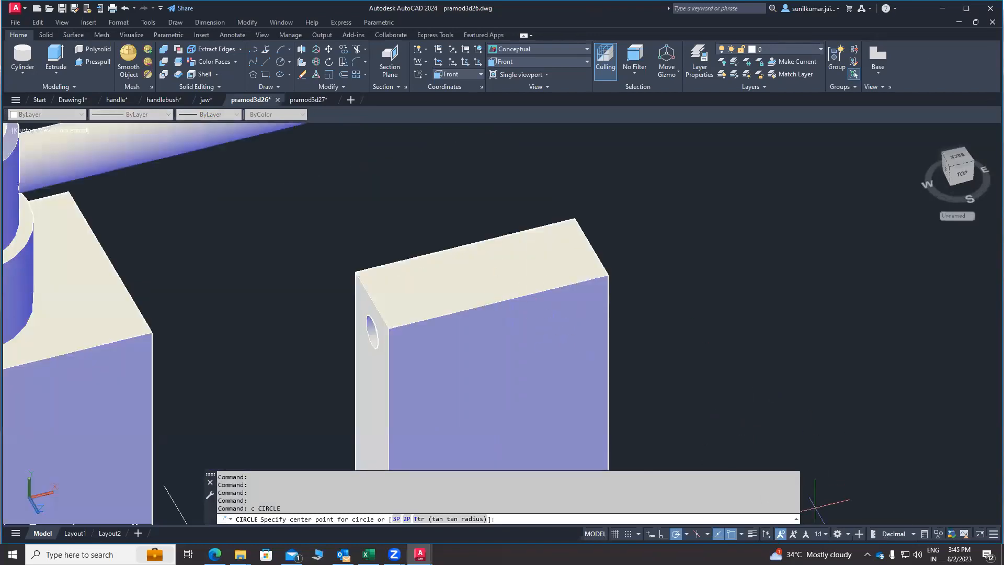
{"action": "left_click", "coordinate": [767, 535]}
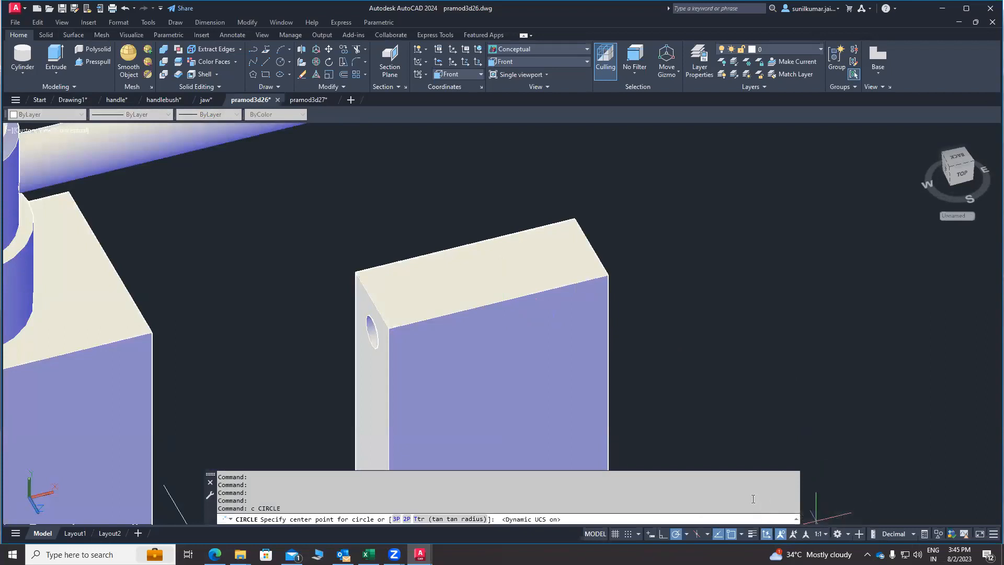
{"action": "left_click", "coordinate": [484, 272]}
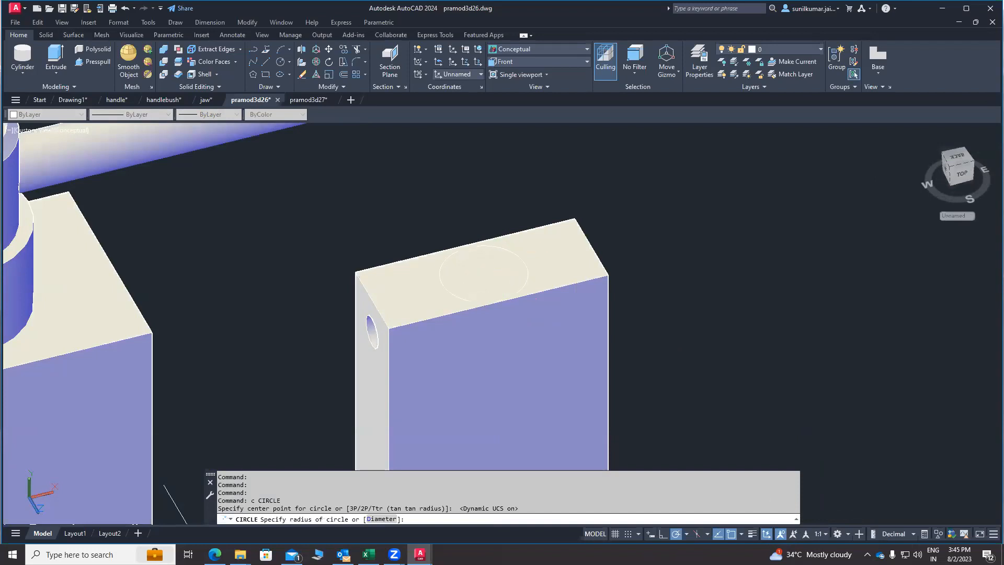
Step: Presspull the circle on the jaw's top face down into the jaw to cut a blind screw hole
{"action": "left_click", "coordinate": [96, 65]}
{"action": "left_click", "coordinate": [483, 273]}
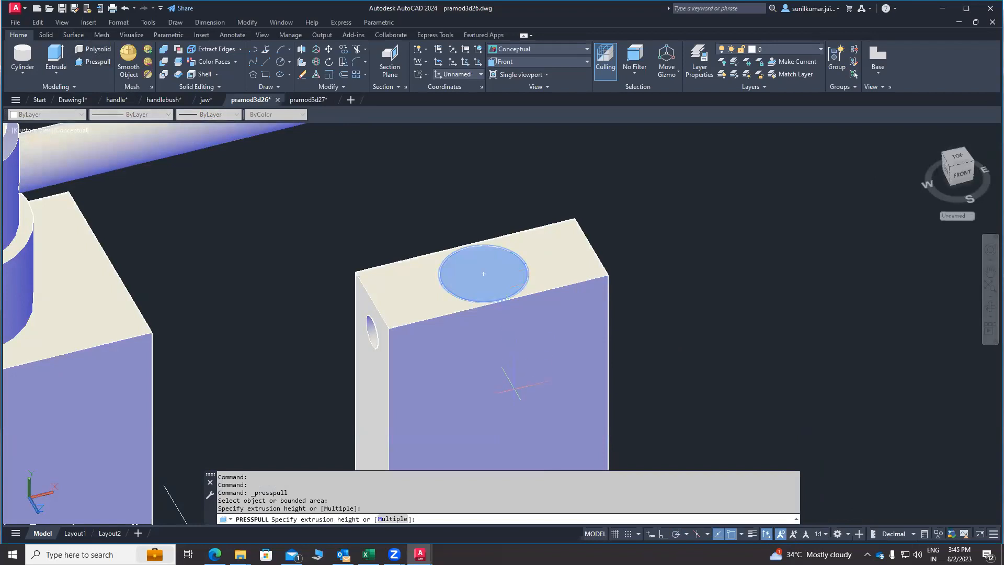
{"action": "left_click", "coordinate": [515, 412]}
{"action": "scroll", "coordinate": [405, 163], "scroll_direction": "down", "scroll_amount": 4}
{"action": "key", "text": "Escape"}
{"action": "key", "text": "Escape"}
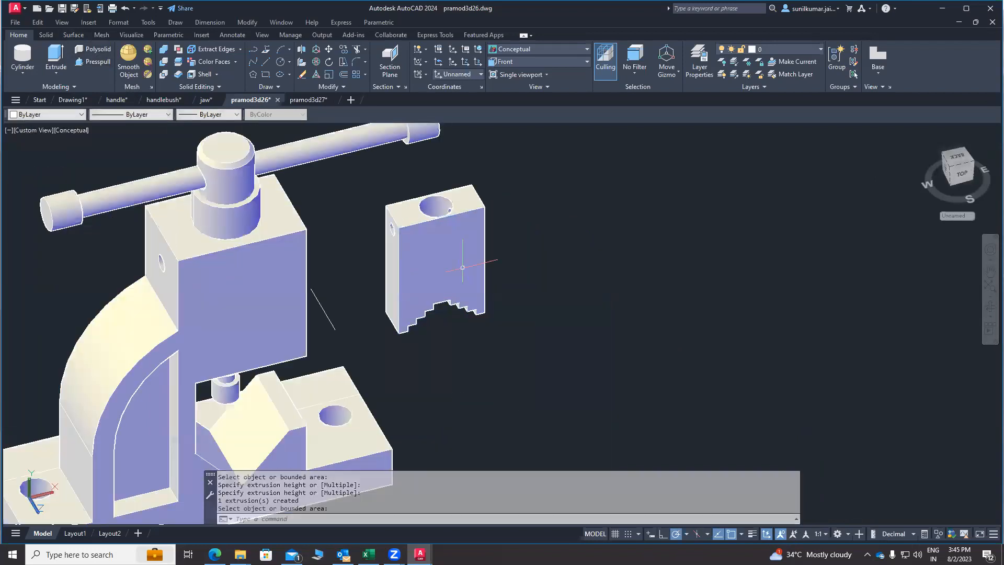
Step: Move the jaw from the centre of its new top hole to the centre of the screw's lower end
{"action": "key", "text": "space"}
{"action": "left_click", "coordinate": [487, 259]}
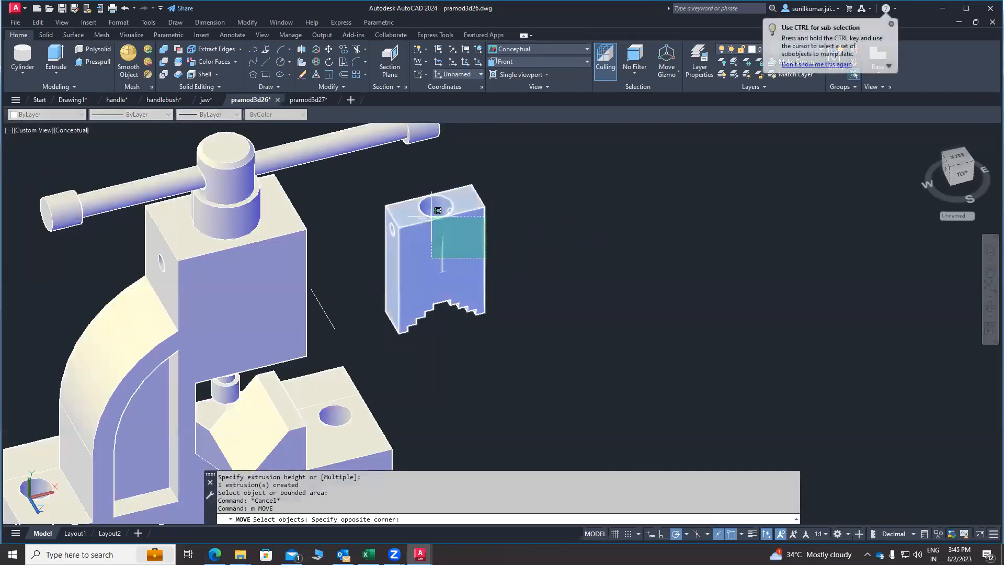
{"action": "left_click", "coordinate": [456, 256]}
{"action": "key", "text": "space"}
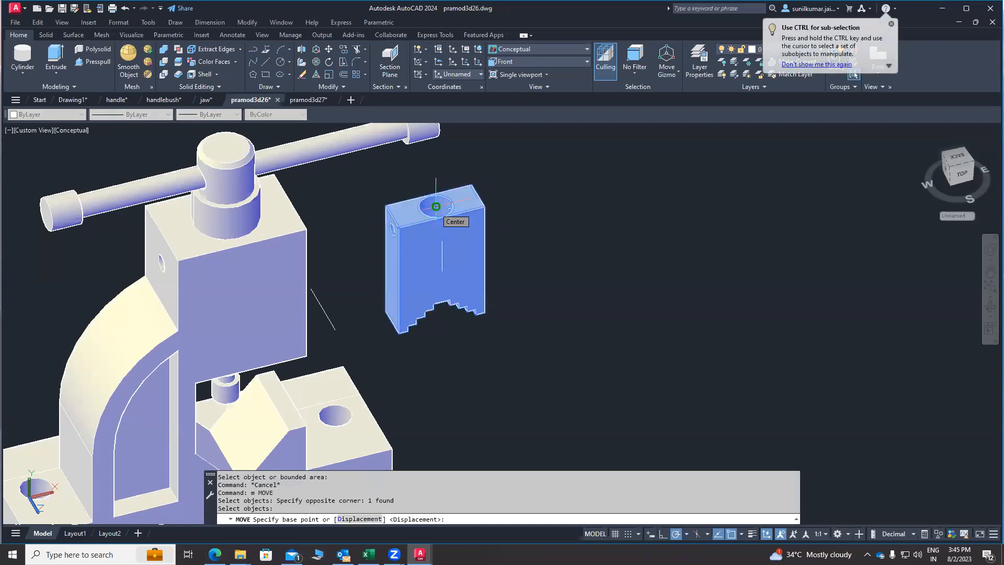
{"action": "left_click", "coordinate": [436, 207]}
{"action": "scroll", "coordinate": [545, 280], "scroll_direction": "down", "scroll_amount": 3}
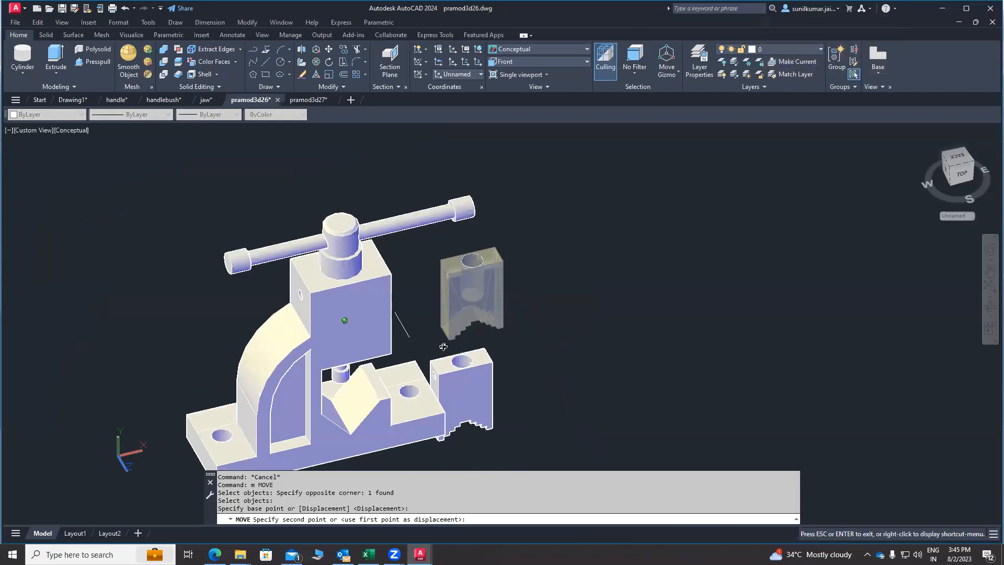
{"action": "middle_click_drag", "start_coordinate": [369, 416], "coordinate": [368, 375], "text": "shift"}
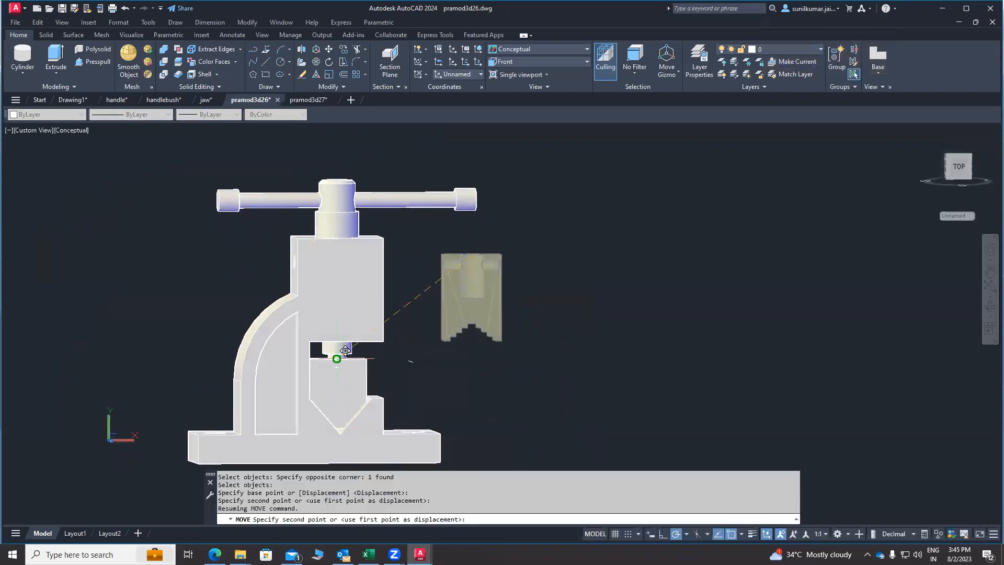
{"action": "middle_click_drag", "start_coordinate": [400, 352], "coordinate": [466, 347], "text": "shift"}
{"action": "key", "text": "Escape"}
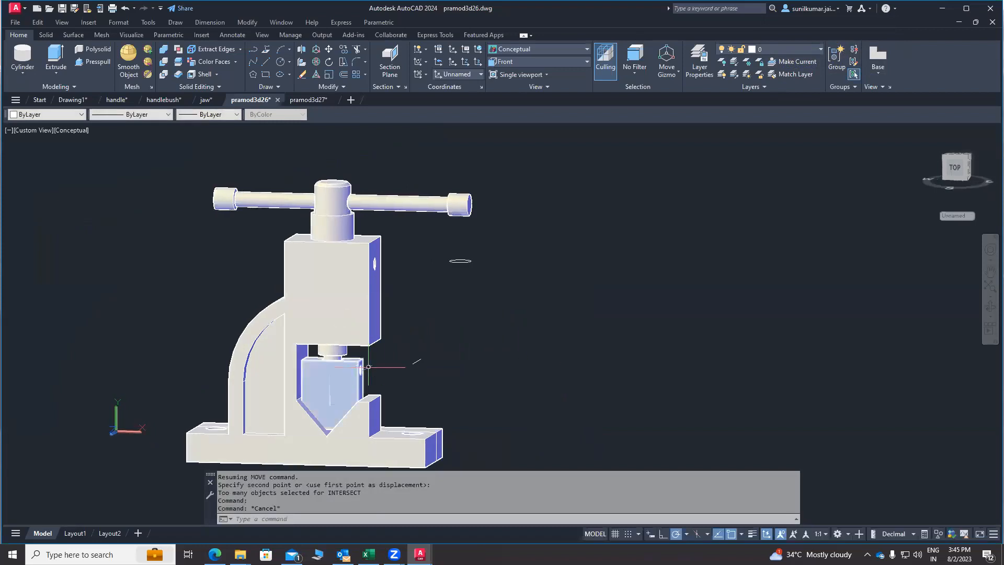
Step: Move the jaw vertically upward so that the screw's lower end enters its top hole
{"action": "type", "text": "m"}
{"action": "key", "text": "Return"}
{"action": "left_click", "coordinate": [355, 366]}
{"action": "key", "text": "Return"}
{"action": "left_click", "coordinate": [507, 362]}
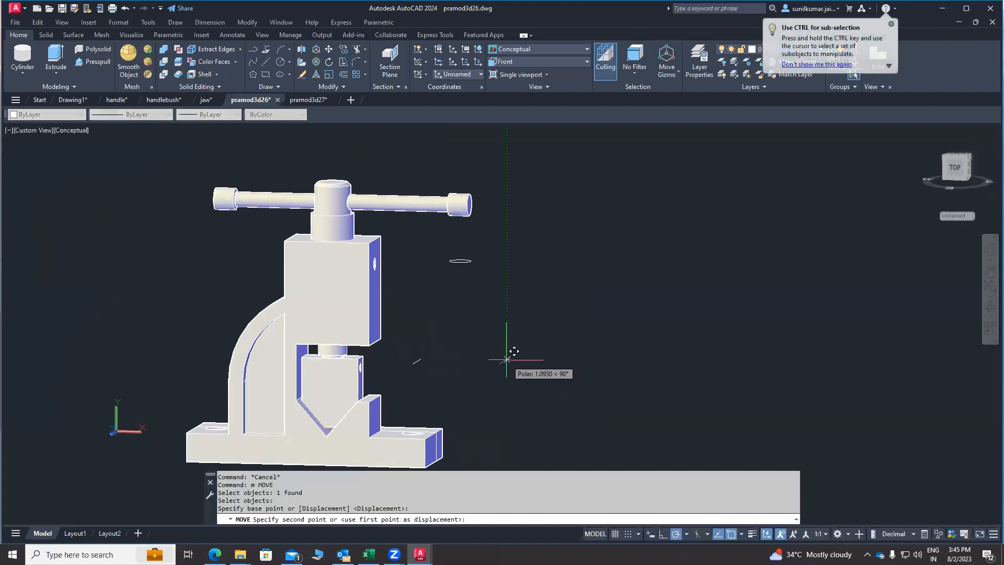
{"action": "left_click", "coordinate": [507, 309]}
Step: Move the jaw again to adjust its height beneath the vice body's upper block
{"action": "middle_click_drag", "start_coordinate": [448, 359], "coordinate": [385, 378], "text": "shift"}
{"action": "left_click", "coordinate": [357, 379]}
{"action": "type", "text": "m"}
{"action": "key", "text": "Return"}
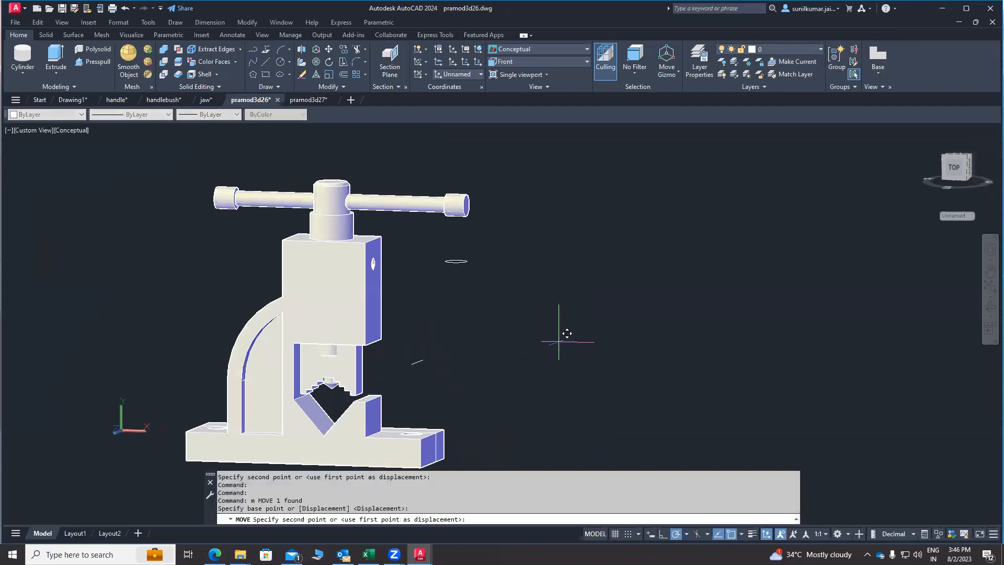
{"action": "left_click", "coordinate": [560, 348]}
{"action": "middle_click_drag", "start_coordinate": [486, 345], "coordinate": [394, 308], "text": "shift"}
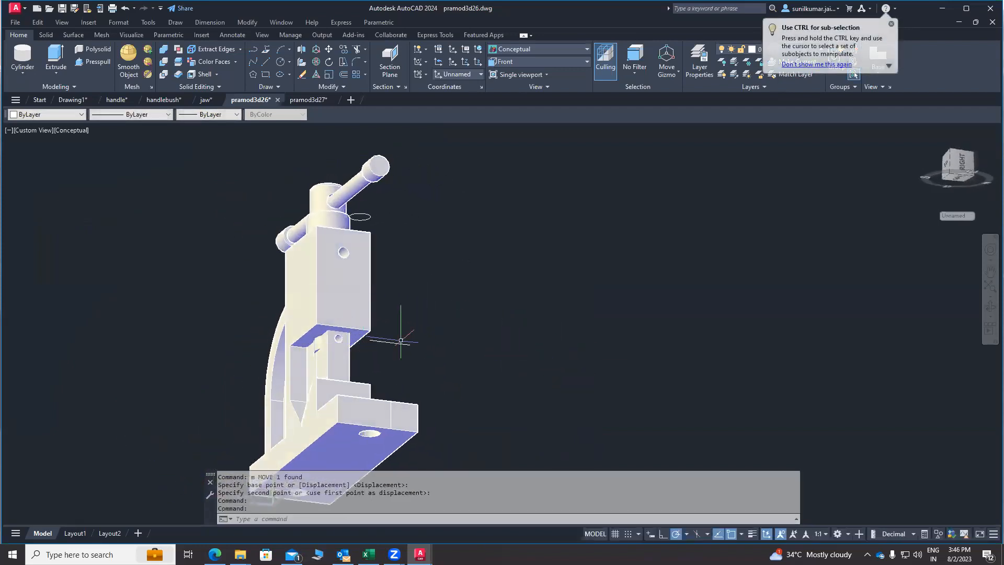
{"action": "type", "text": "n"}
{"action": "key", "text": "Escape"}
{"action": "key", "text": "Escape"}
{"action": "type", "text": "n"}
{"action": "key", "text": "Return"}
{"action": "key", "text": "Escape"}
{"action": "key", "text": "Escape"}
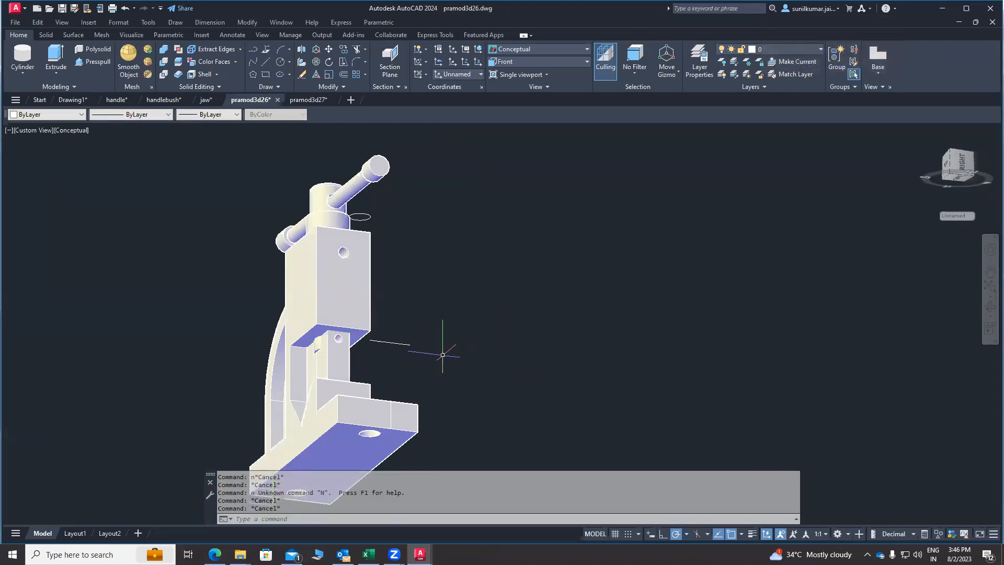
Step: Move the jaw along the Z direction to line it up with the screw beneath the upper block
{"action": "type", "text": "m"}
{"action": "key", "text": "Return"}
{"action": "left_click", "coordinate": [337, 366]}
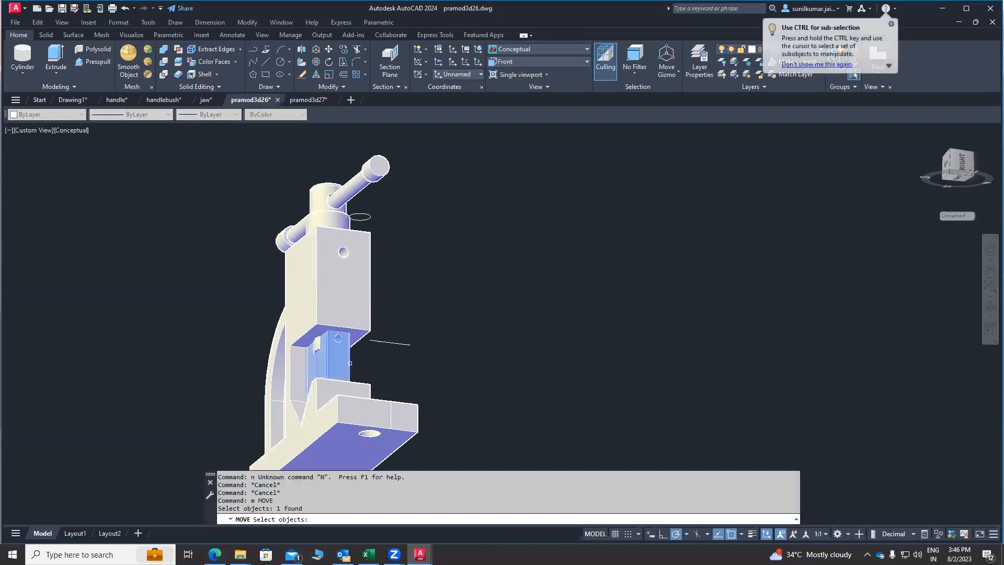
{"action": "key", "text": "Return"}
{"action": "left_click", "coordinate": [524, 335]}
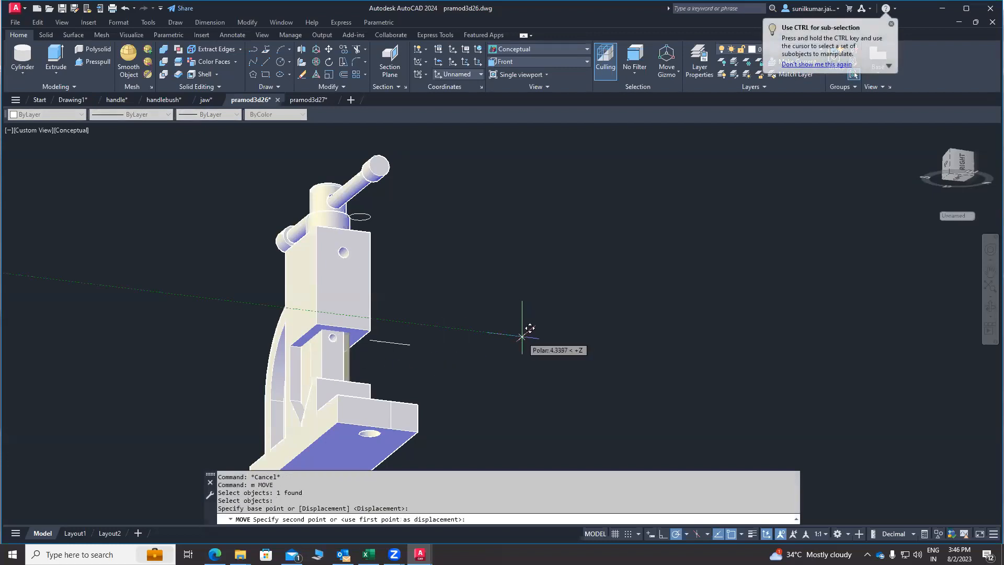
Step: Examine the jaw's position on the screw and under the upper block from several sides
{"action": "middle_click_drag", "start_coordinate": [395, 339], "coordinate": [563, 443], "text": "shift"}
{"action": "scroll", "coordinate": [417, 335], "scroll_direction": "up", "scroll_amount": 2}
{"action": "middle_click_drag", "start_coordinate": [414, 329], "coordinate": [410, 280], "text": "shift"}
{"action": "scroll", "coordinate": [465, 371], "scroll_direction": "down", "scroll_amount": 3}
{"action": "middle_click_drag", "start_coordinate": [558, 321], "coordinate": [514, 322]}
{"action": "mouse_move", "coordinate": [441, 317]}
{"action": "middle_mouse_down", "text": "shift"}
{"action": "mouse_move", "coordinate": [560, 337]}
{"action": "mouse_move", "coordinate": [423, 320]}
{"action": "middle_mouse_up", "text": "shift"}
{"action": "middle_click_drag", "start_coordinate": [436, 285], "coordinate": [514, 311]}
{"action": "scroll", "coordinate": [483, 321], "scroll_direction": "up", "scroll_amount": 6}
{"action": "scroll", "coordinate": [482, 320], "scroll_direction": "down", "scroll_amount": 5}
{"action": "mouse_move", "coordinate": [528, 347]}
{"action": "middle_mouse_down", "text": "shift"}
{"action": "mouse_move", "coordinate": [517, 334]}
{"action": "mouse_move", "coordinate": [524, 342]}
{"action": "middle_mouse_up", "text": "shift"}
{"action": "middle_click_drag", "start_coordinate": [571, 267], "coordinate": [576, 287]}
Step: Erase the leftover circle in the free space beside the vice
{"action": "type", "text": "e"}
{"action": "key", "text": "Return"}
{"action": "left_click", "coordinate": [594, 240]}
{"action": "left_click", "coordinate": [547, 211]}
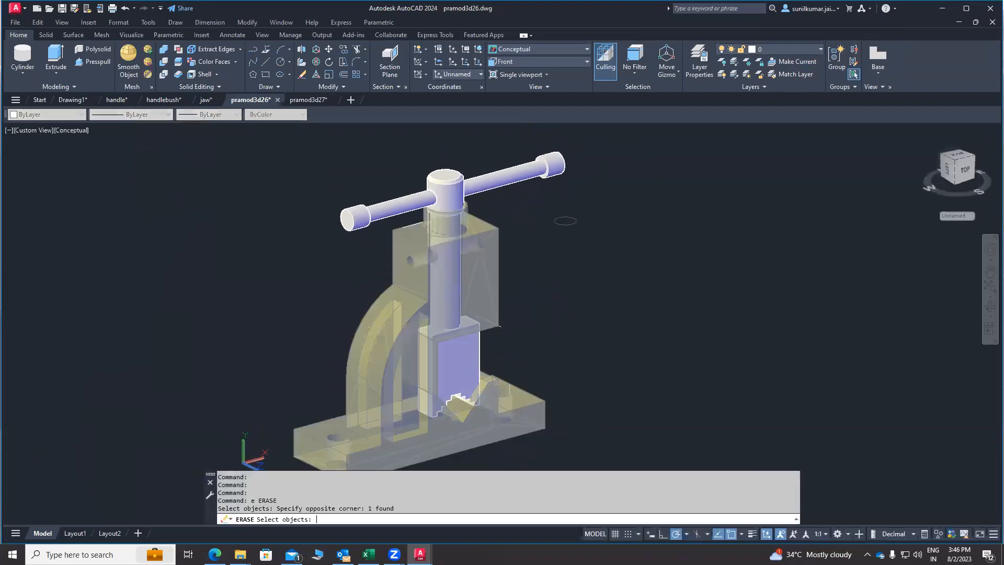
{"action": "key", "text": "Return"}
Step: Erase the leftover line at the lower corner of the body's upper block
{"action": "scroll", "coordinate": [518, 315], "scroll_direction": "up", "scroll_amount": 4}
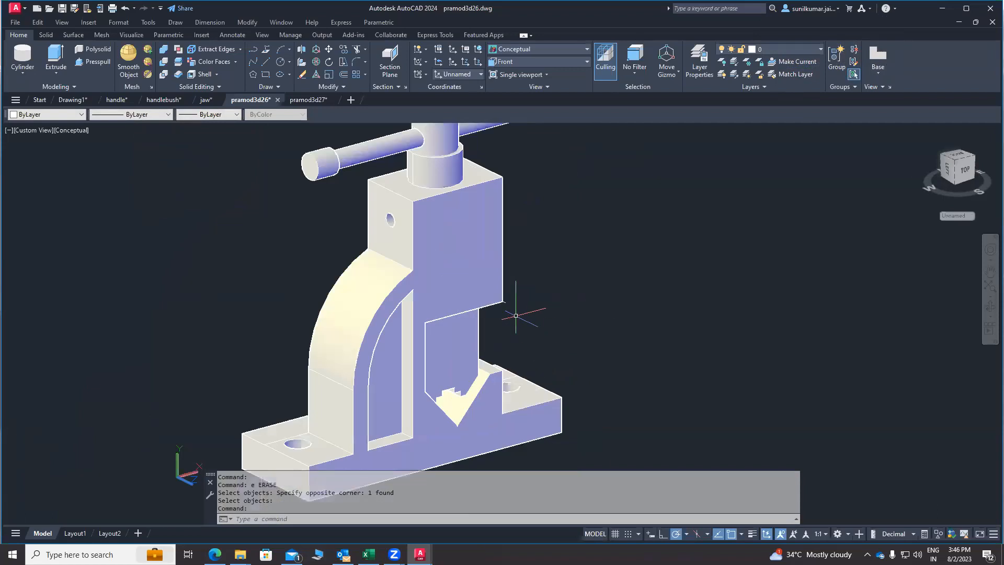
{"action": "scroll", "coordinate": [493, 305], "scroll_direction": "up", "scroll_amount": 3}
{"action": "left_click", "coordinate": [517, 300]}
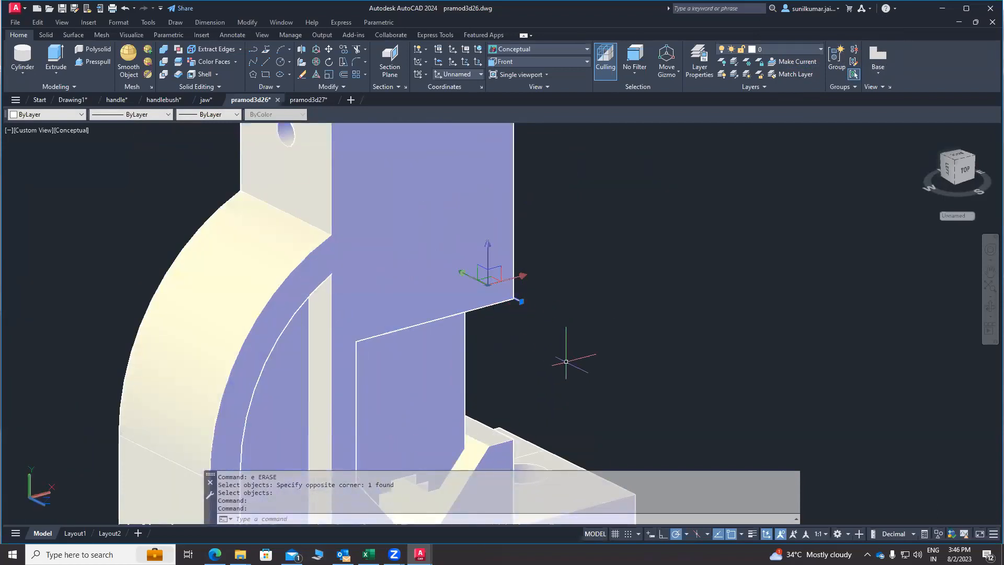
{"action": "type", "text": "e"}
{"action": "key", "text": "Return"}
Step: Inspect the cleaned-up assembly around the upper block, the jaw and the V-shaped seat
{"action": "mouse_move", "coordinate": [579, 332]}
{"action": "middle_mouse_down"}
{"action": "mouse_move", "coordinate": [651, 389]}
{"action": "mouse_move", "coordinate": [636, 334]}
{"action": "middle_mouse_up"}
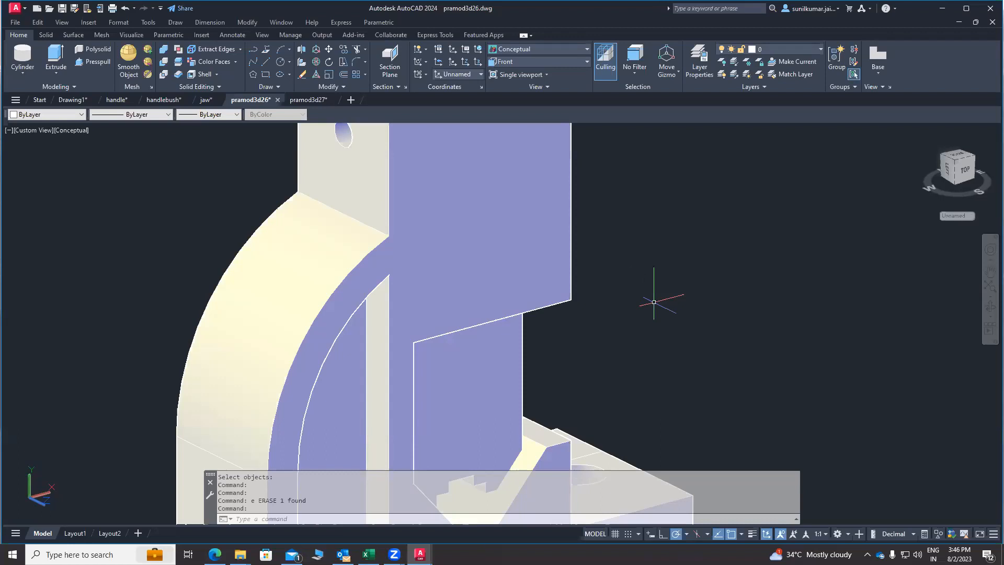
{"action": "middle_click_drag", "start_coordinate": [665, 298], "coordinate": [579, 306]}
{"action": "middle_click_drag", "start_coordinate": [578, 348], "coordinate": [542, 348]}
{"action": "scroll", "coordinate": [543, 347], "scroll_direction": "down", "scroll_amount": 3}
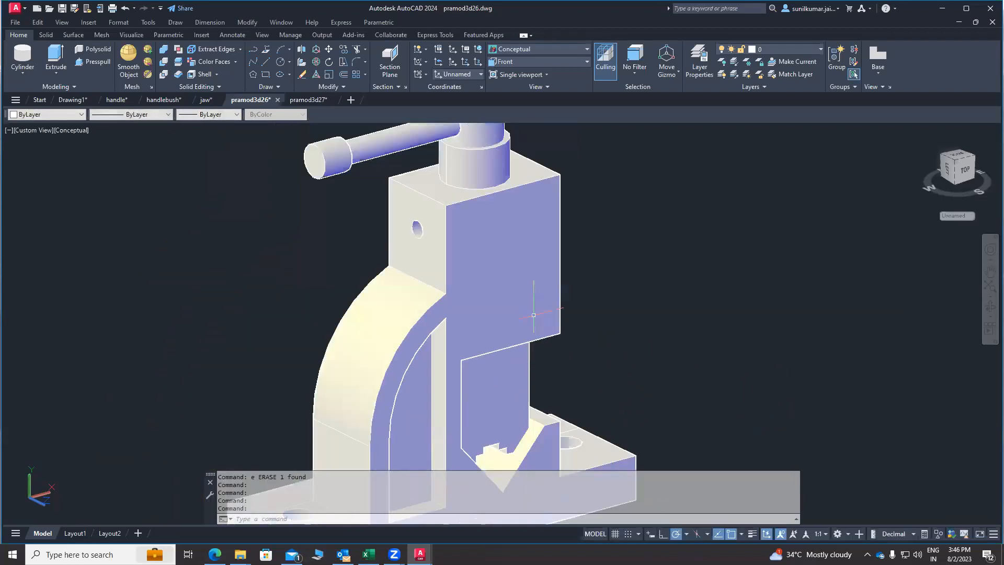
{"action": "key", "text": "Escape"}
{"action": "scroll", "coordinate": [539, 403], "scroll_direction": "up", "scroll_amount": 3}
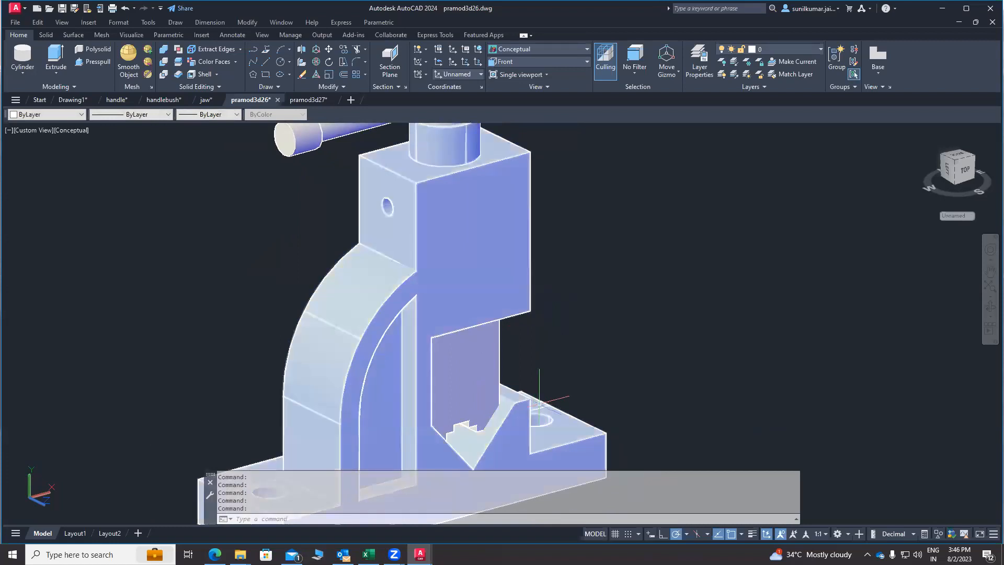
{"action": "middle_click_drag", "start_coordinate": [567, 341], "coordinate": [490, 337]}
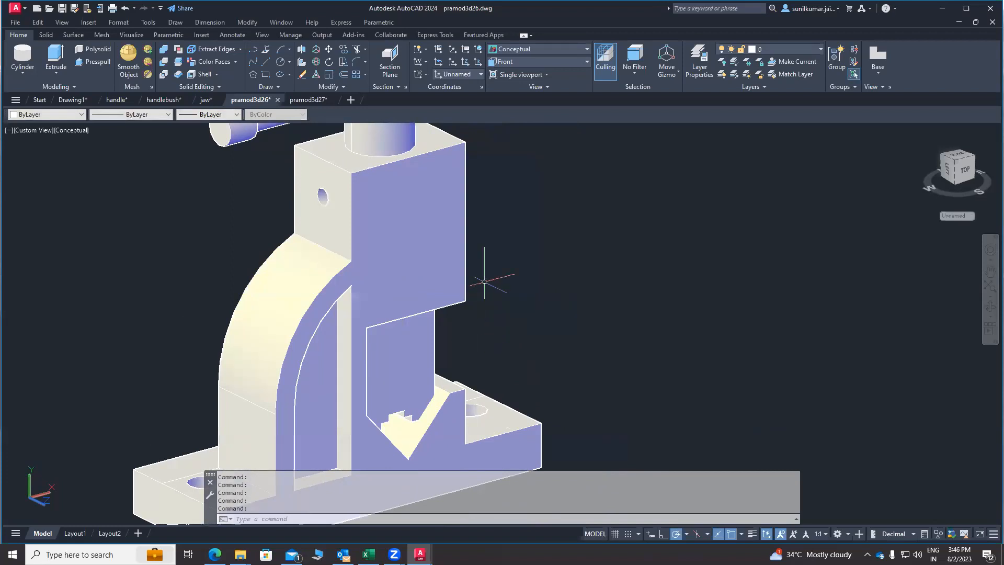
{"action": "middle_click_drag", "start_coordinate": [484, 267], "coordinate": [554, 273]}
{"action": "left_click", "coordinate": [368, 23]}
{"action": "left_click", "coordinate": [337, 23]}
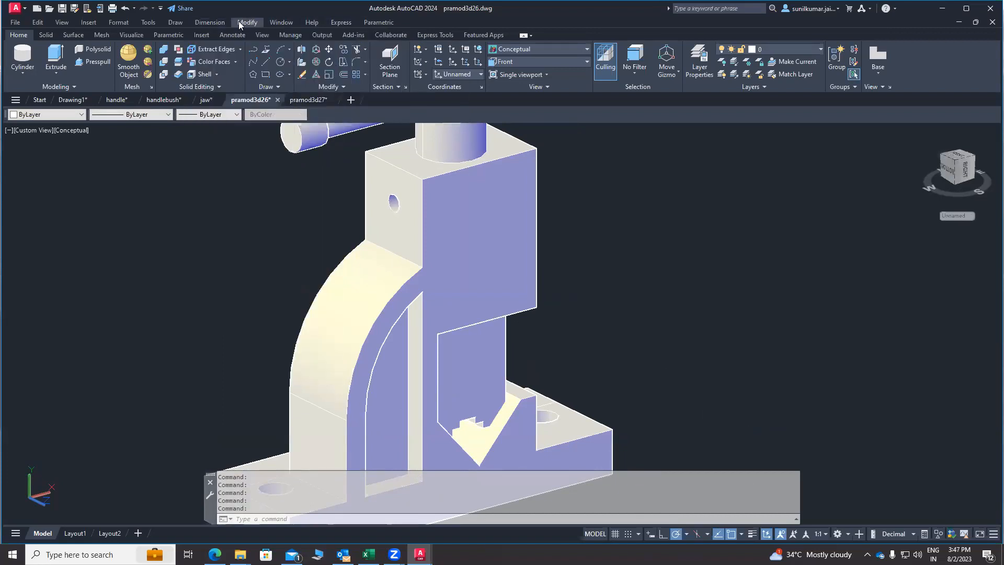
{"action": "mouse_move", "coordinate": [87, 23]}
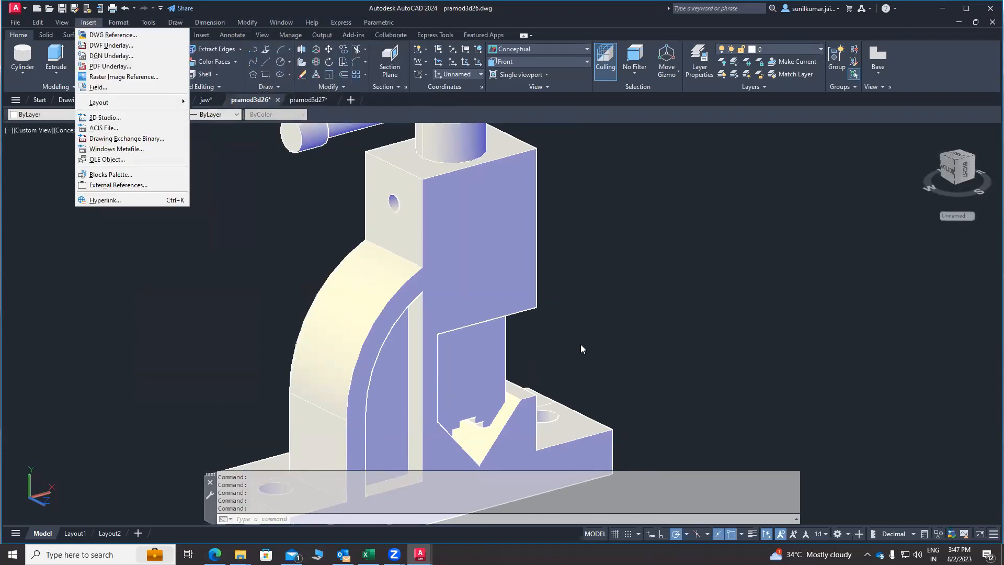
{"action": "left_click", "coordinate": [388, 291]}
{"action": "middle_click_drag", "start_coordinate": [307, 309], "coordinate": [323, 240]}
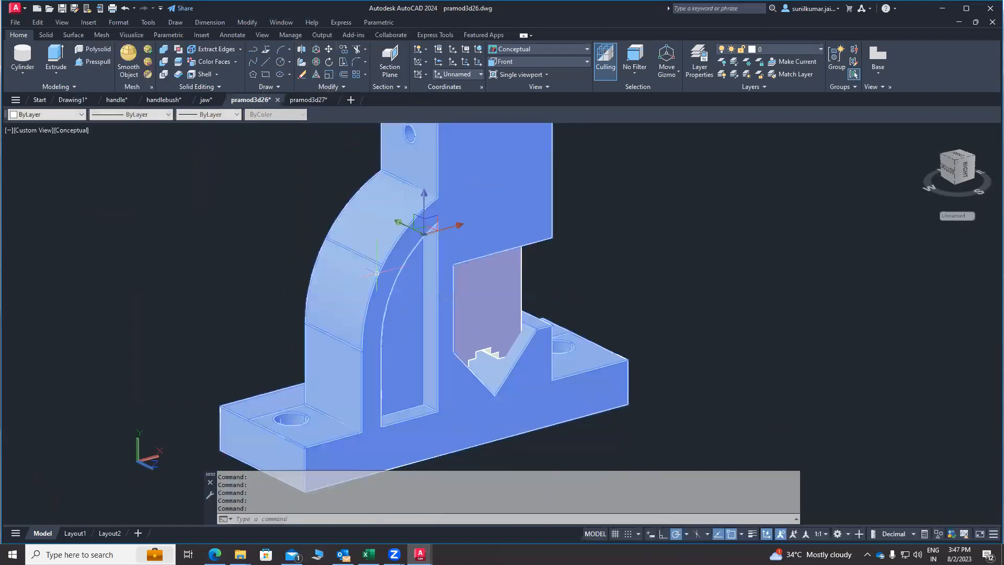
{"action": "middle_click_drag", "start_coordinate": [445, 278], "coordinate": [472, 283]}
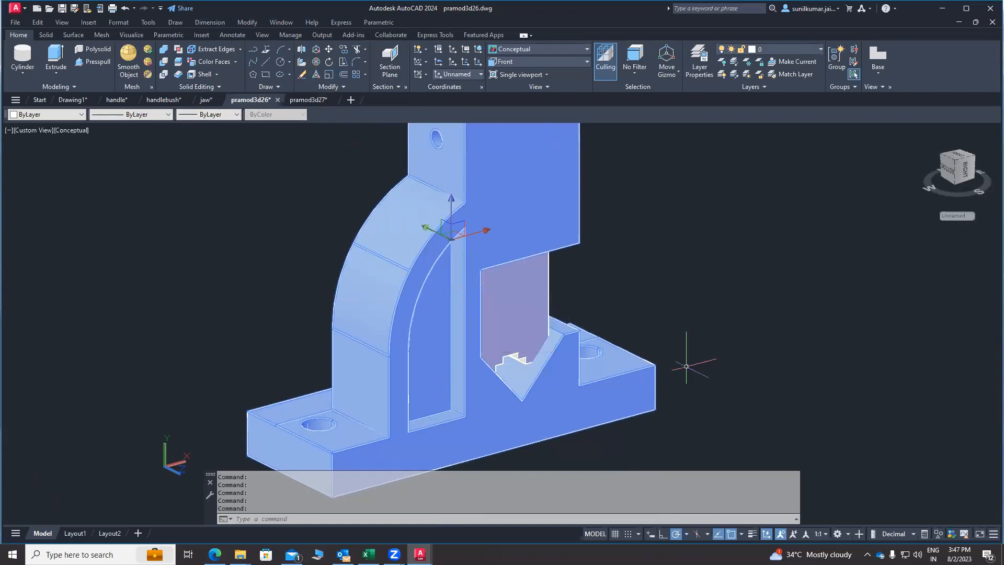
{"action": "middle_click_drag", "start_coordinate": [631, 312], "coordinate": [534, 349]}
{"action": "scroll", "coordinate": [535, 349], "scroll_direction": "down", "scroll_amount": 1}
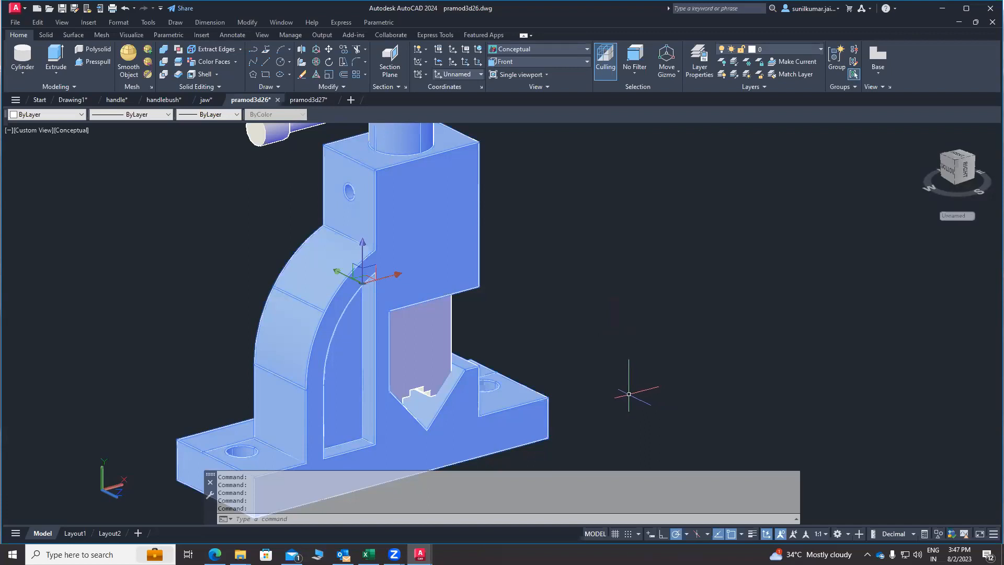
{"action": "left_click", "coordinate": [677, 372]}
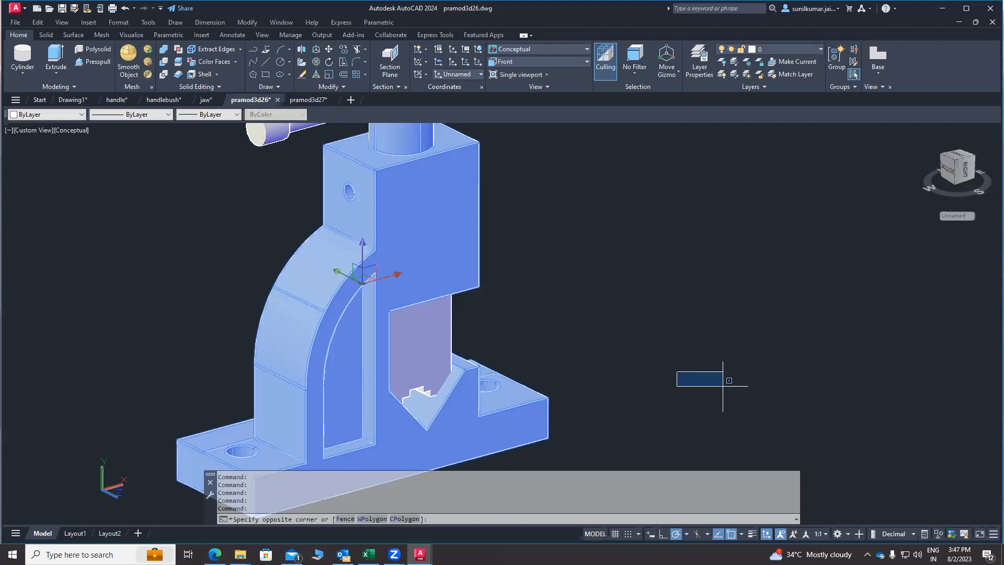
{"action": "left_click", "coordinate": [874, 411]}
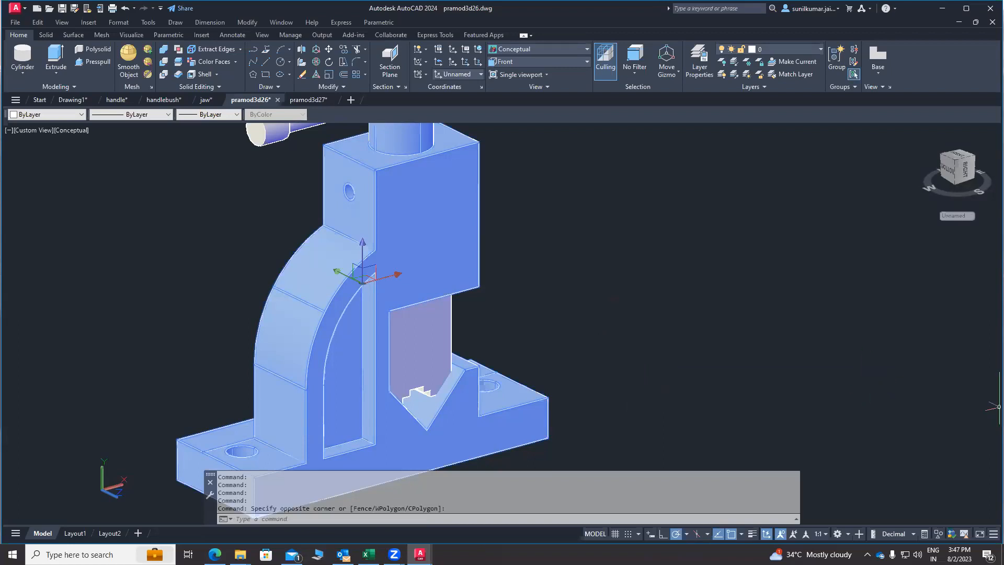